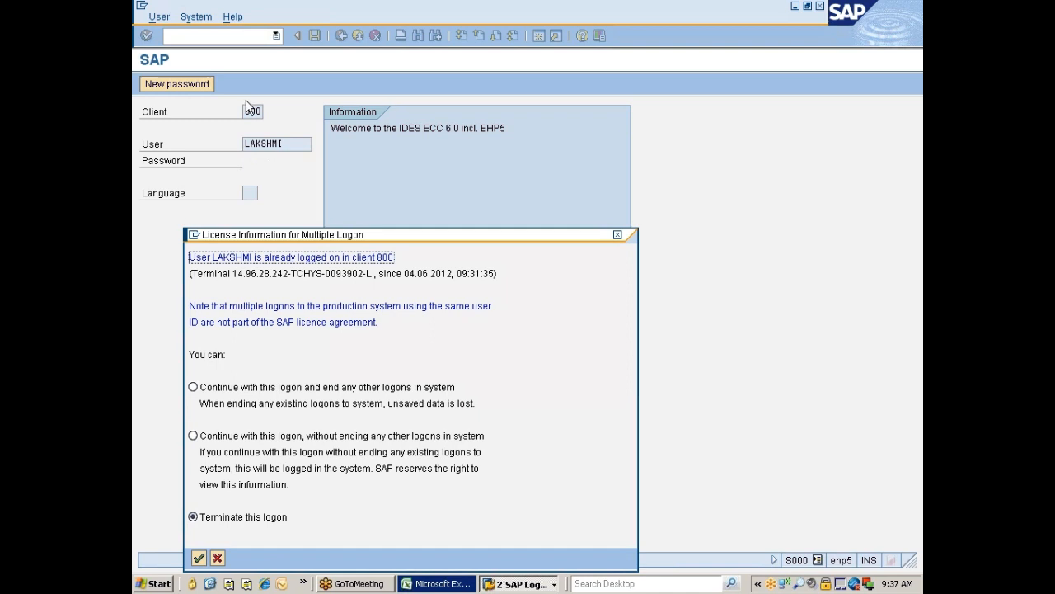
Step: Continue this logon without ending other sessions, then bring the class notes workbook forward
{"action": "left_click", "coordinate": [252, 437]}
{"action": "key", "text": "Return"}
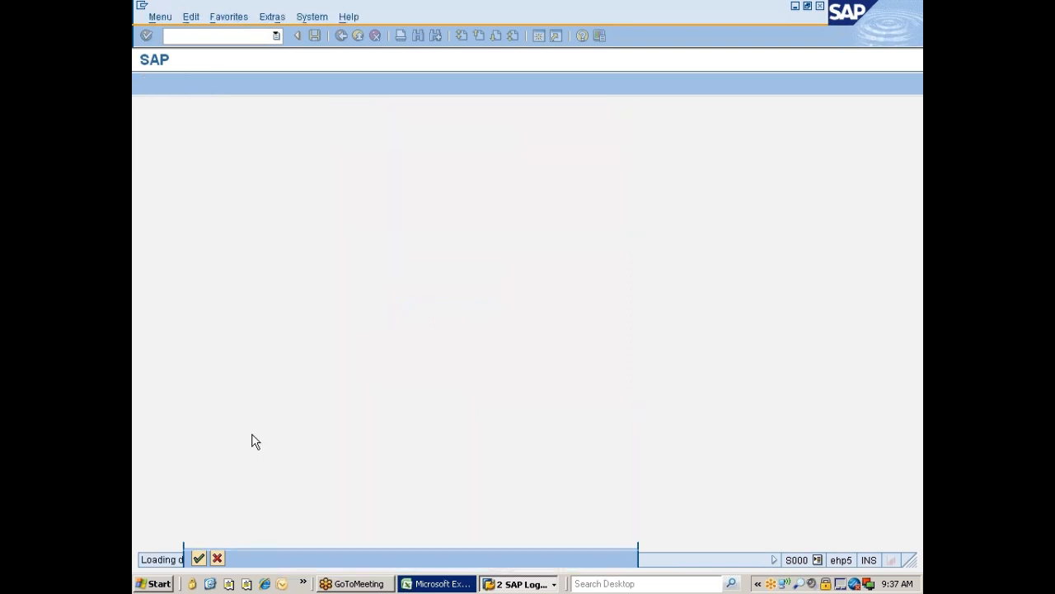
{"action": "left_click", "coordinate": [426, 582]}
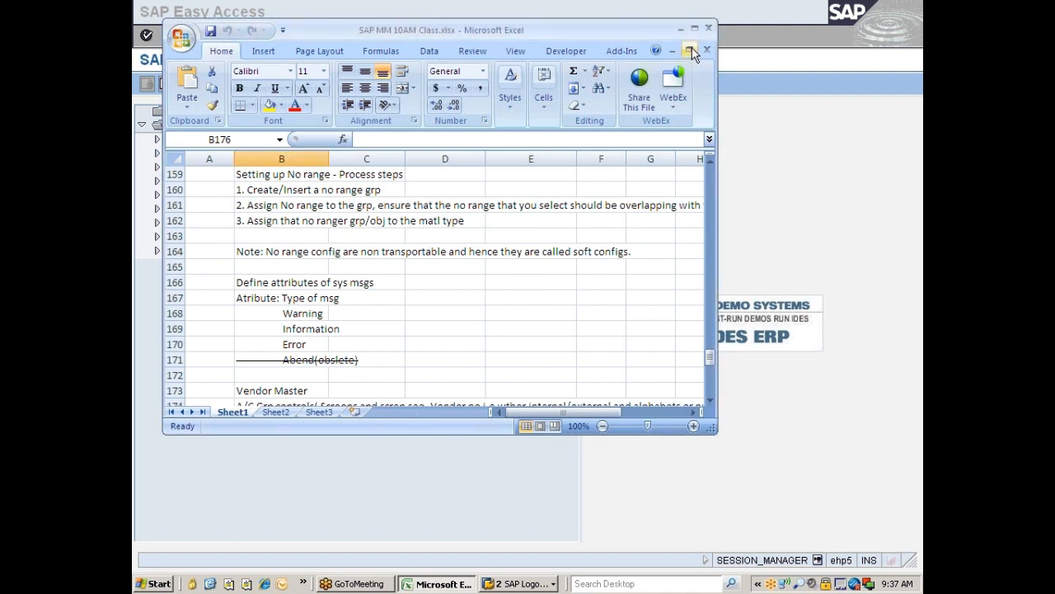
Step: Maximize the Excel window and the SAP MM 10AM Class.xlsx workbook, then minimize Excel
{"action": "left_click", "coordinate": [691, 50]}
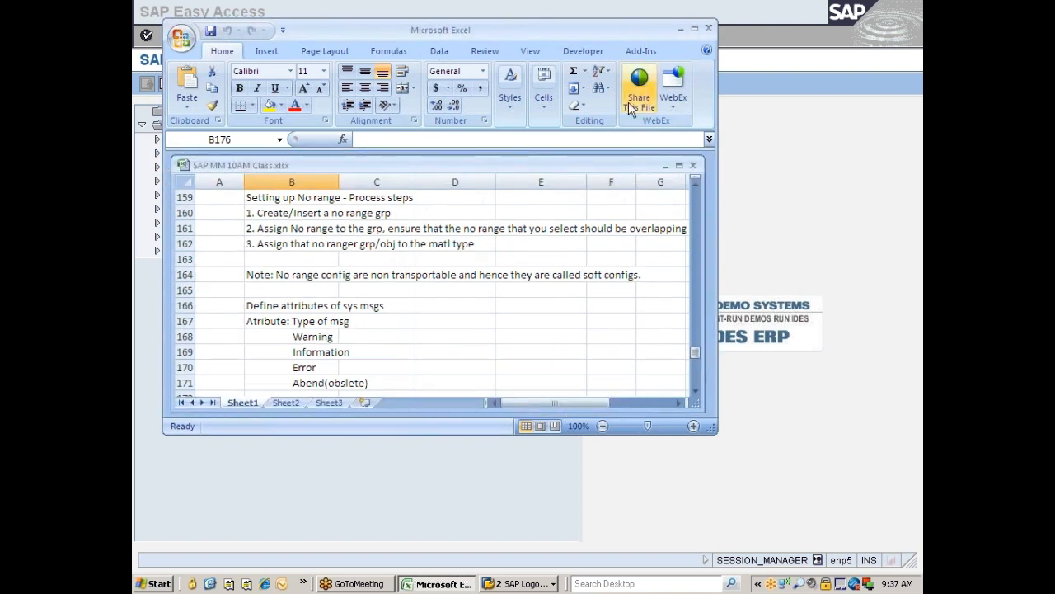
{"action": "left_click", "coordinate": [694, 29]}
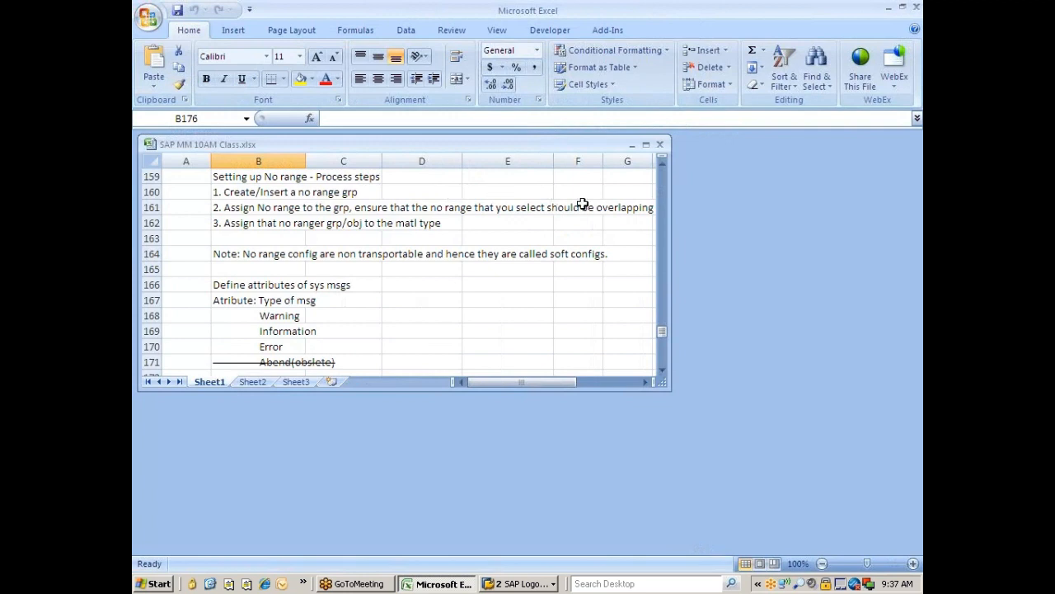
{"action": "left_click", "coordinate": [646, 145]}
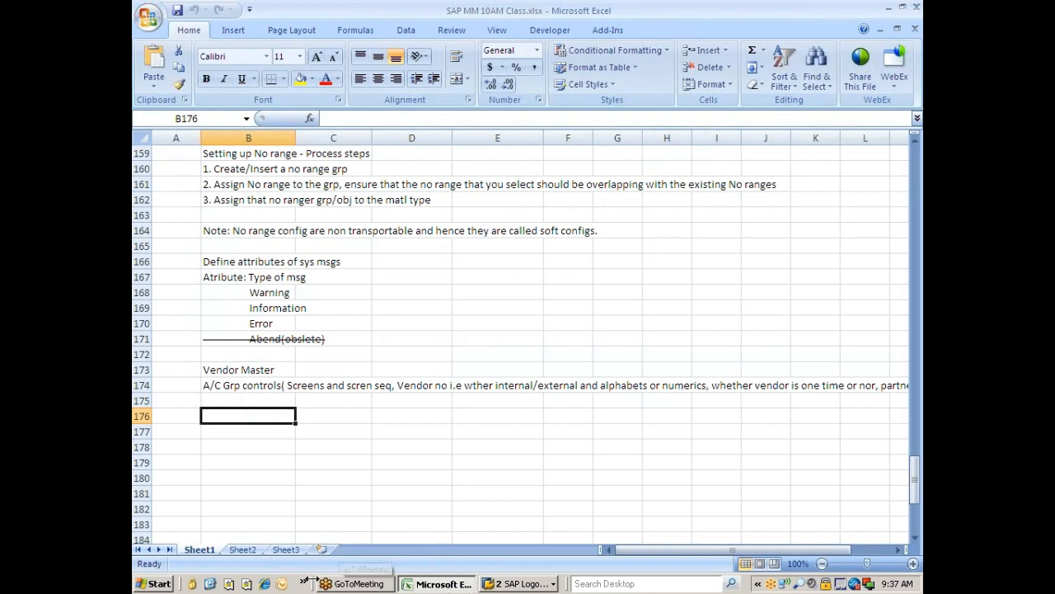
{"action": "left_click", "coordinate": [210, 583]}
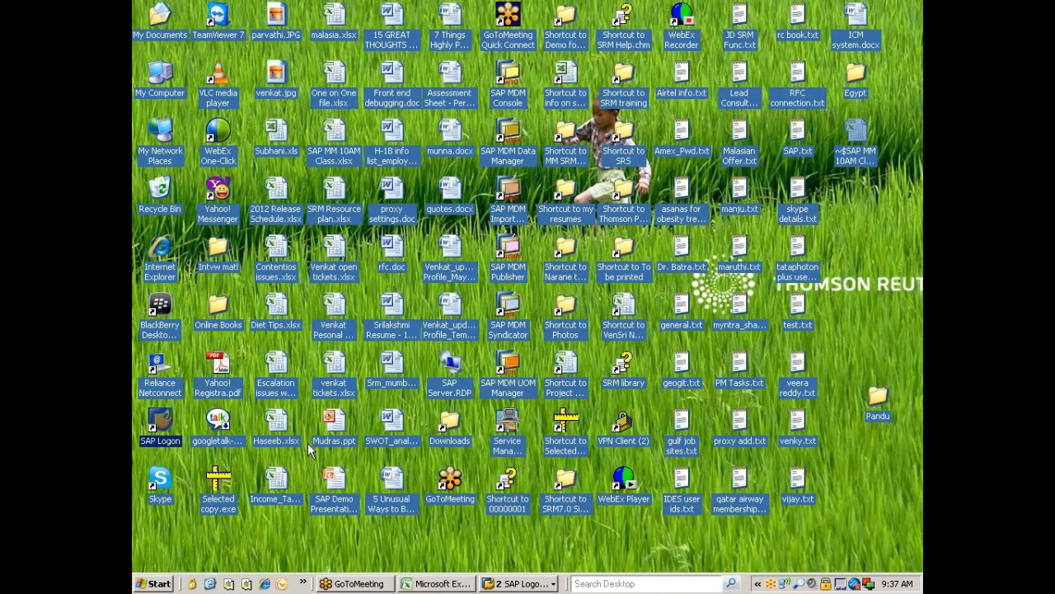
Step: Browse from My Computer on C: into Study_Matl\Material Management\MM Curriculum
{"action": "double_click", "coordinate": [164, 69]}
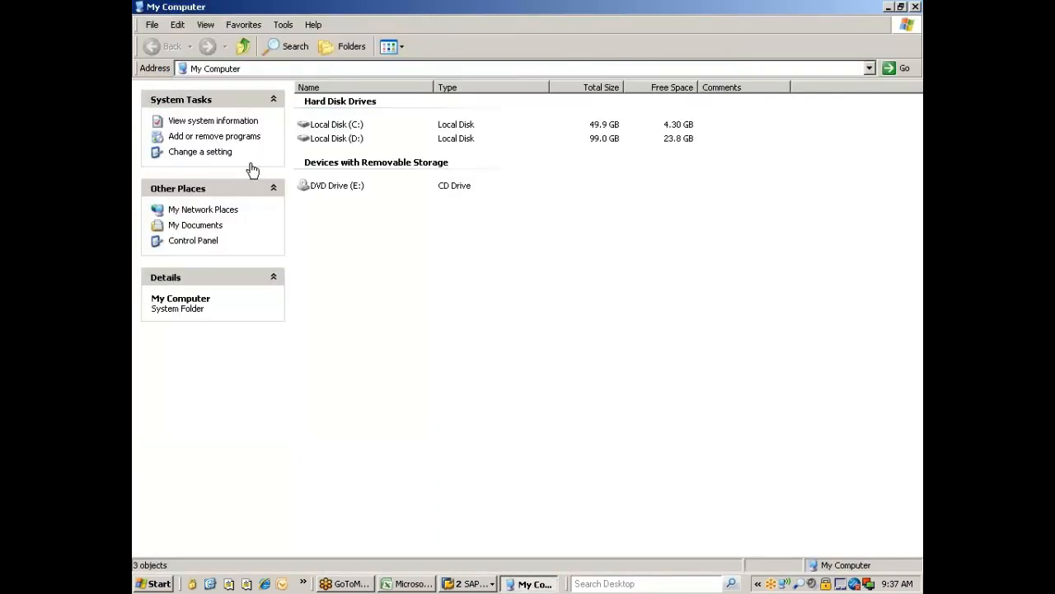
{"action": "double_click", "coordinate": [348, 126]}
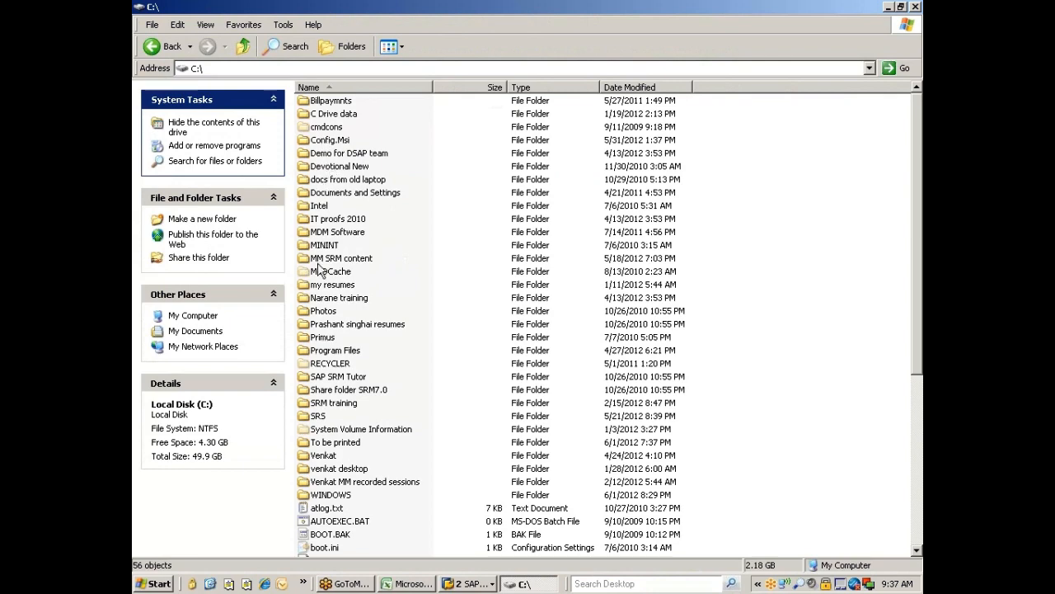
{"action": "double_click", "coordinate": [323, 456]}
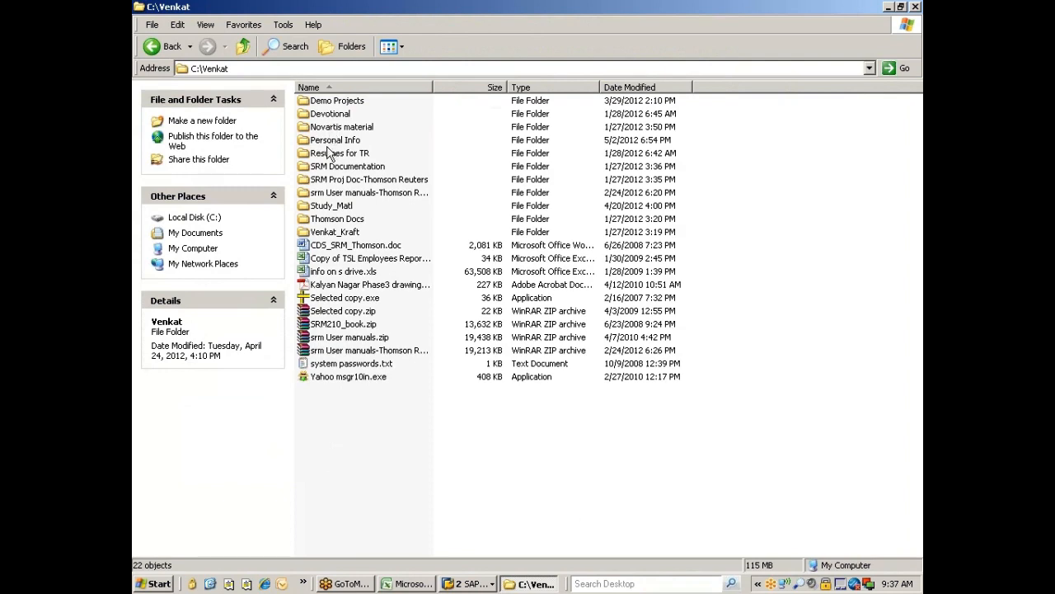
{"action": "double_click", "coordinate": [328, 206]}
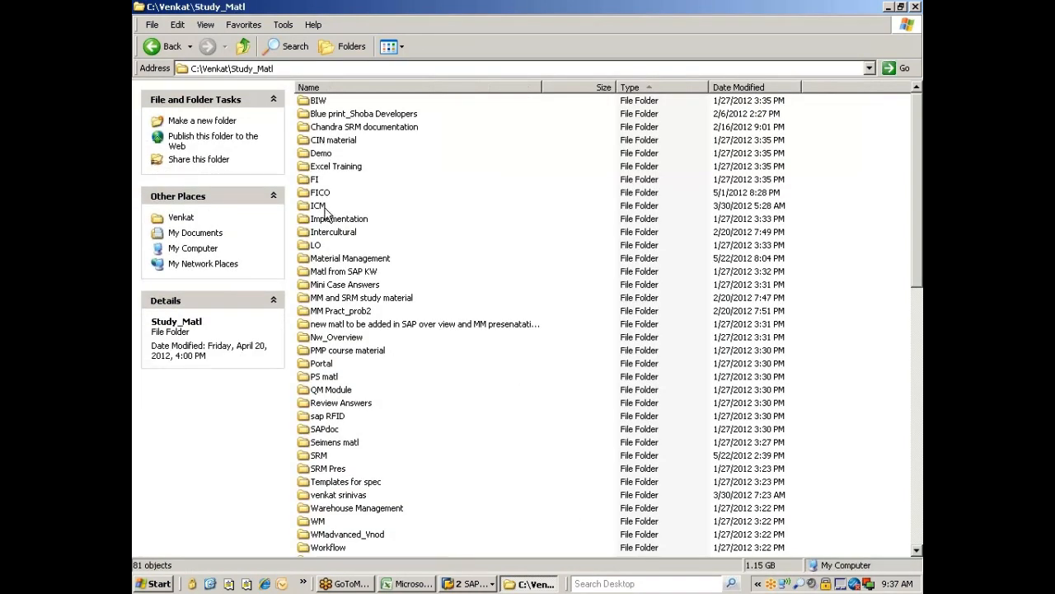
{"action": "left_click", "coordinate": [334, 272]}
{"action": "double_click", "coordinate": [333, 258]}
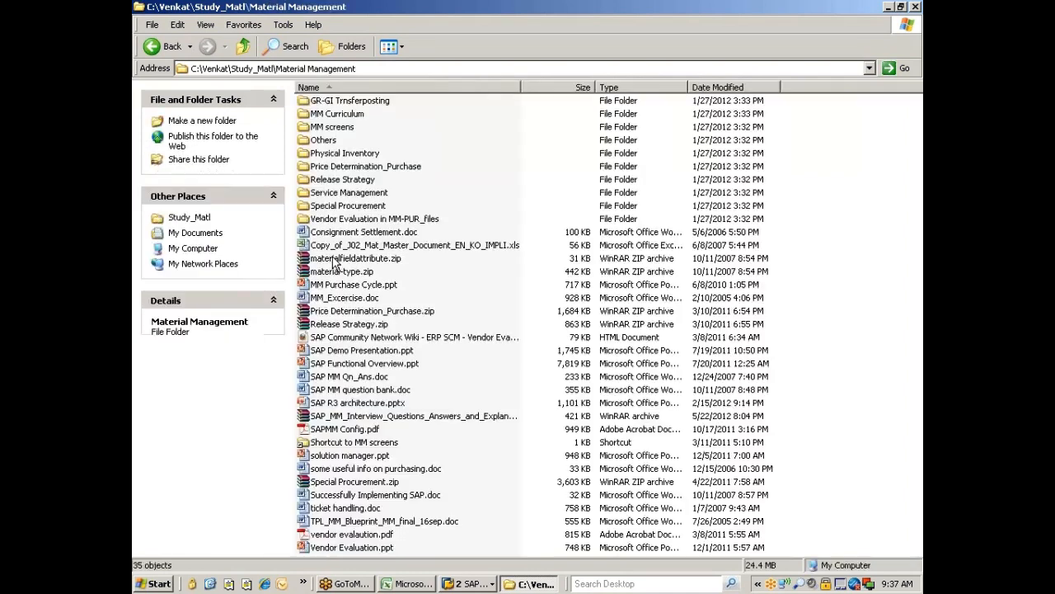
{"action": "double_click", "coordinate": [327, 116]}
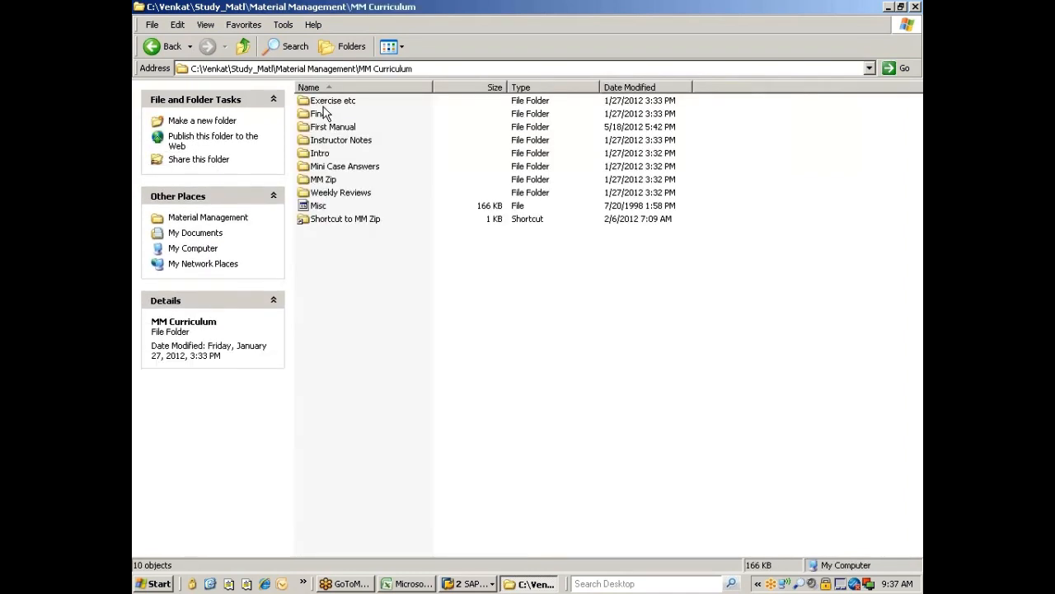
Step: Open Mm300_08.ppt from First Manual\03_ Vendor Master, then return to SAP Easy Access
{"action": "left_click", "coordinate": [325, 113]}
{"action": "double_click", "coordinate": [324, 127]}
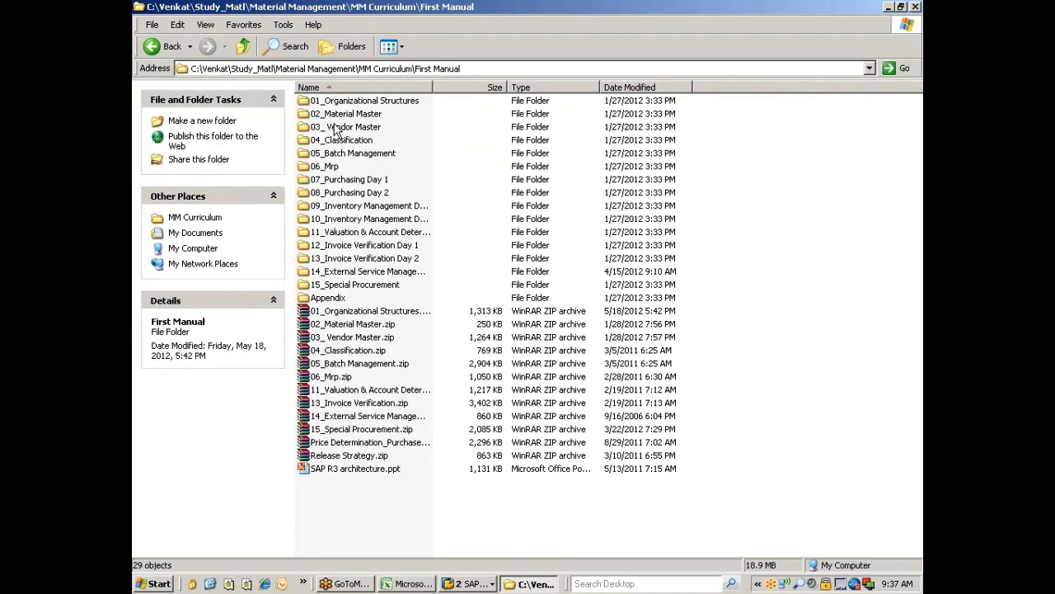
{"action": "double_click", "coordinate": [346, 128]}
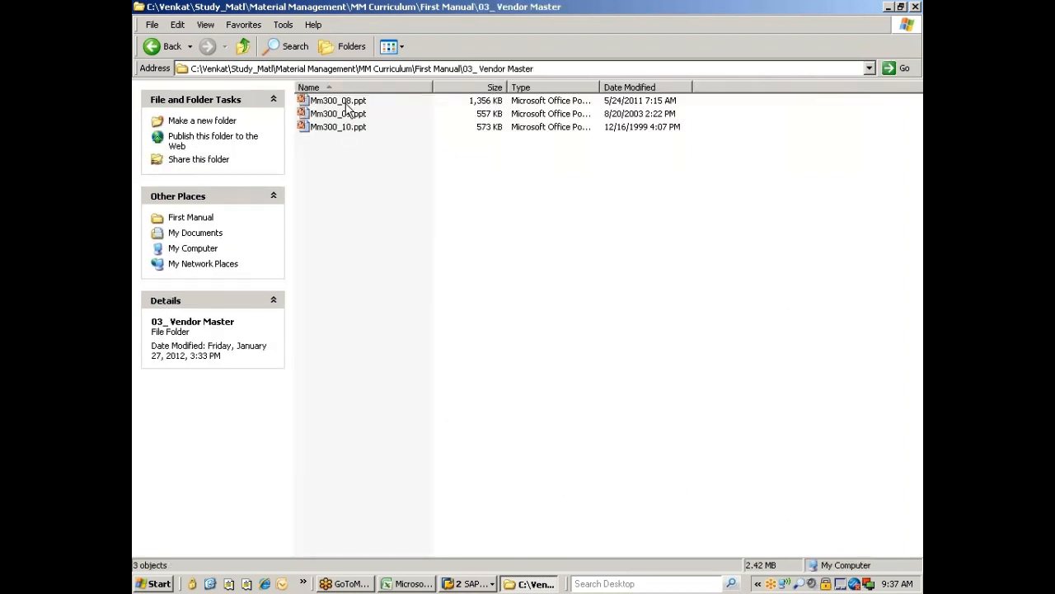
{"action": "double_click", "coordinate": [353, 101]}
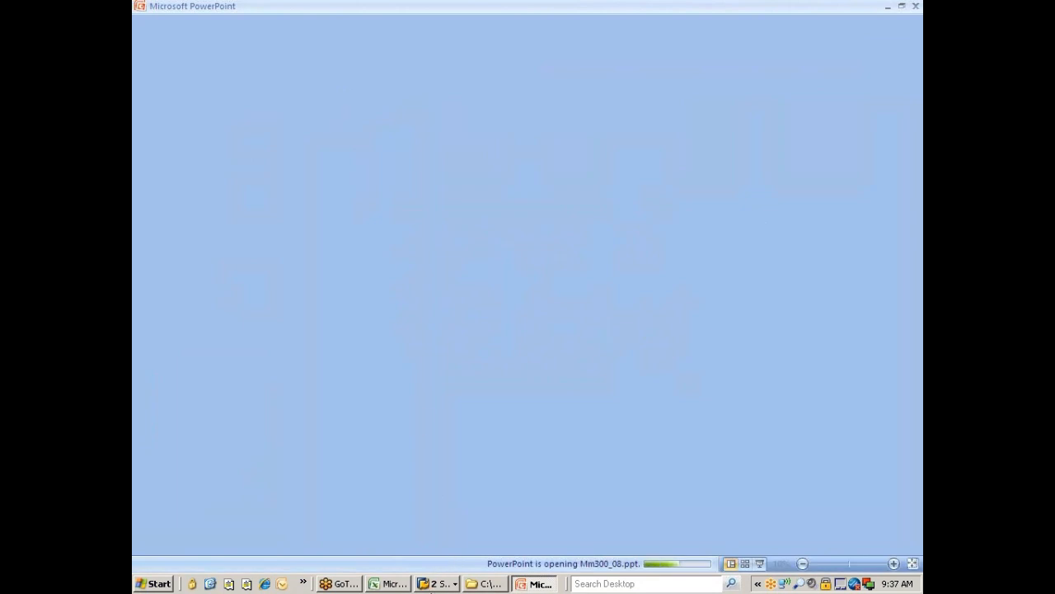
{"action": "left_click", "coordinate": [437, 583]}
{"action": "left_click", "coordinate": [466, 549]}
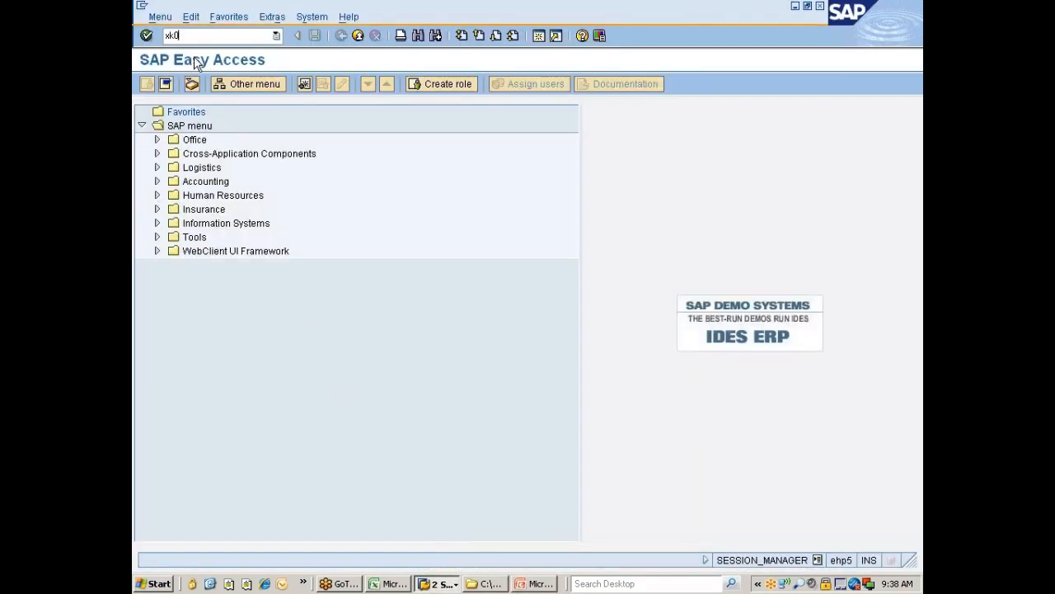
Step: Start transaction XK01 and enter company code 7777
{"action": "type", "text": "xk01"}
{"action": "key", "text": "Return"}
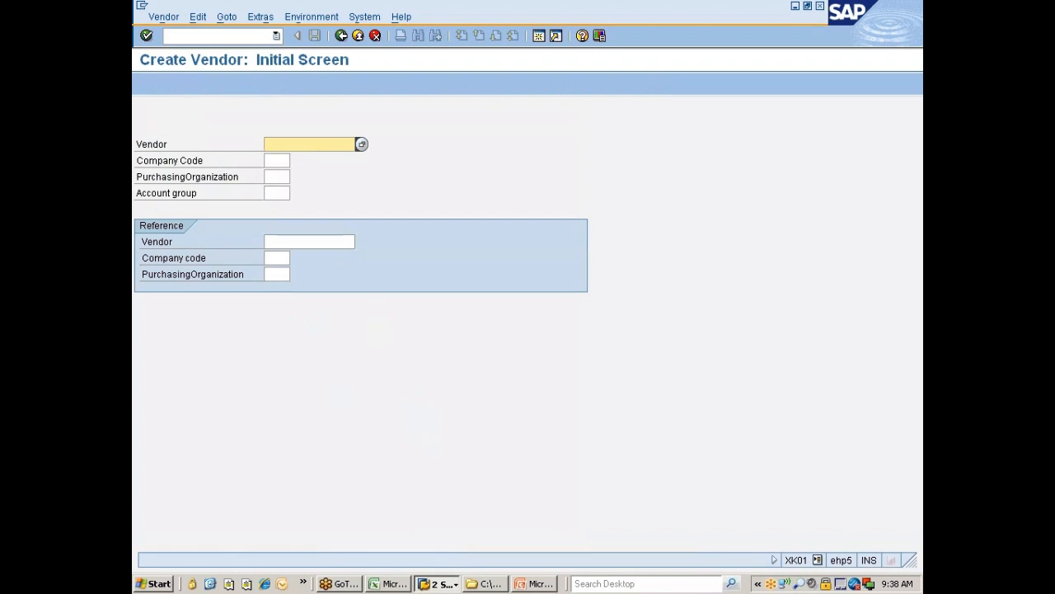
{"action": "key", "text": "Tab"}
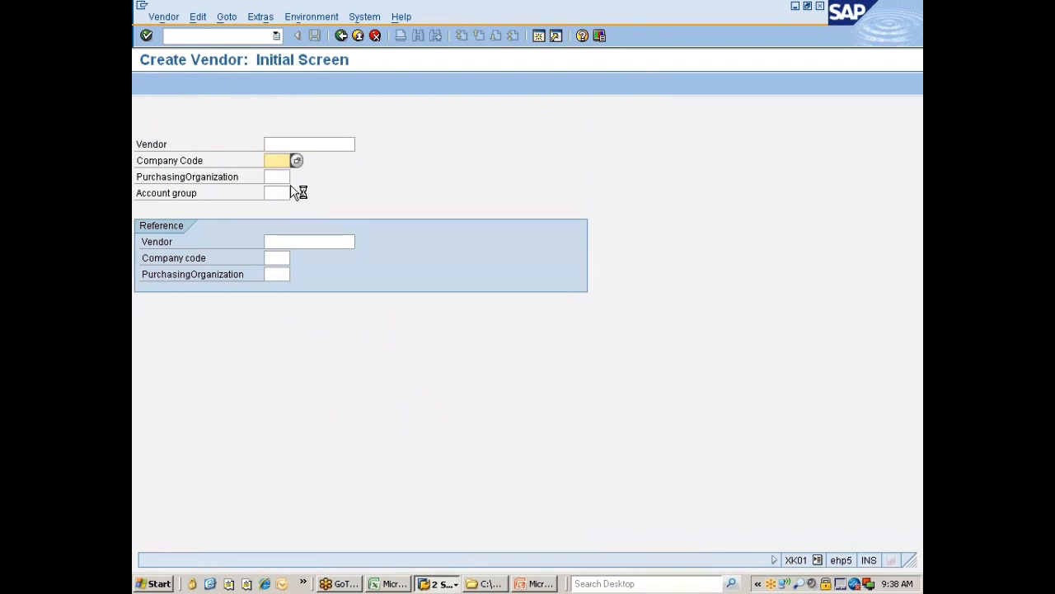
{"action": "type", "text": "7777"}
{"action": "key", "text": "Tab"}
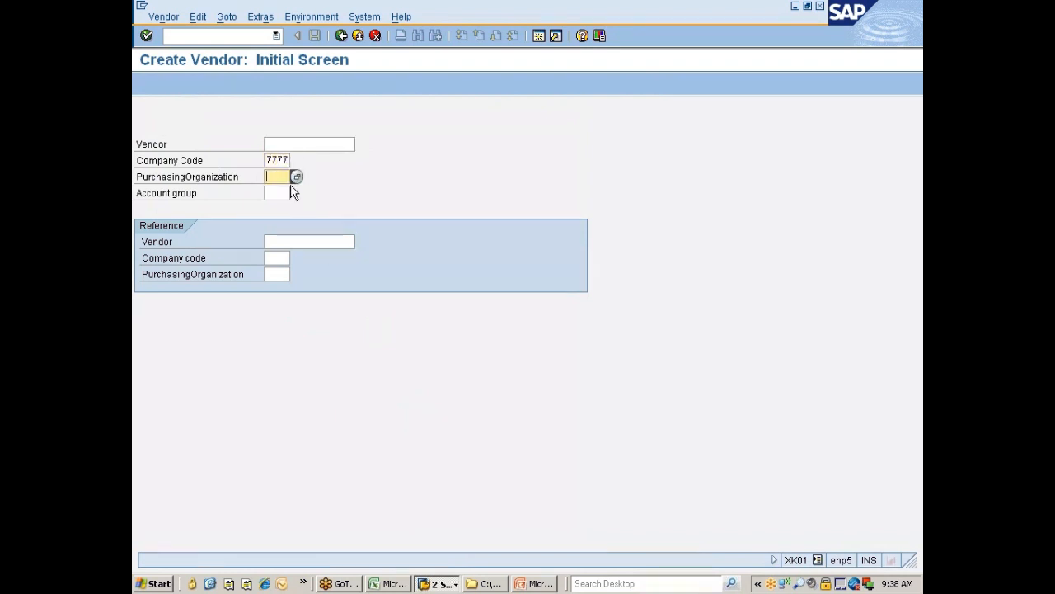
{"action": "type", "text": "7777"}
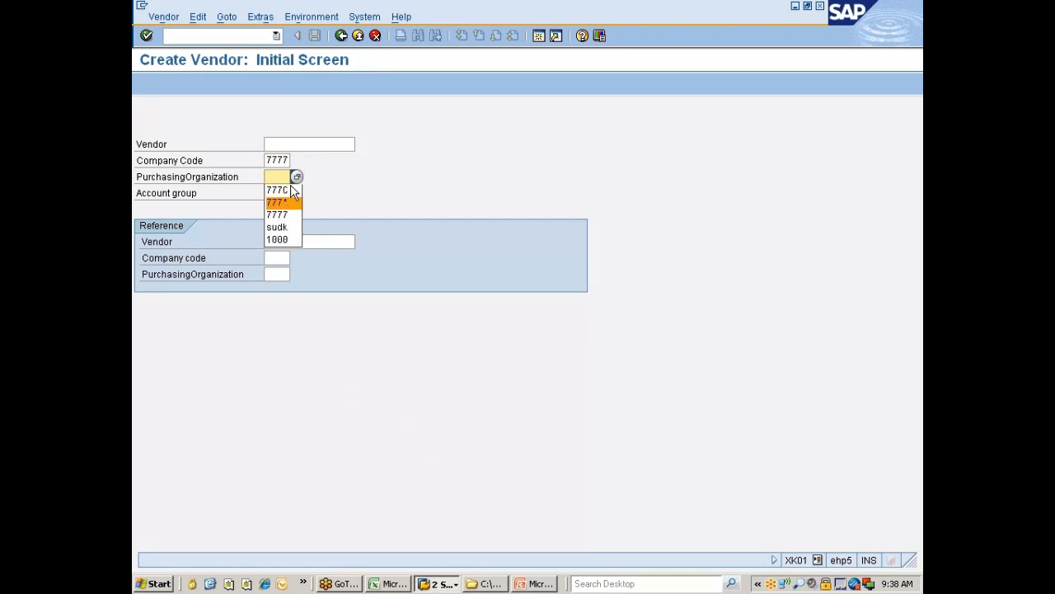
Step: Set purchasing organization 777C and account group 0001, then search for a reference vendor
{"action": "key", "text": "Tab"}
{"action": "key", "text": "shift+Tab"}
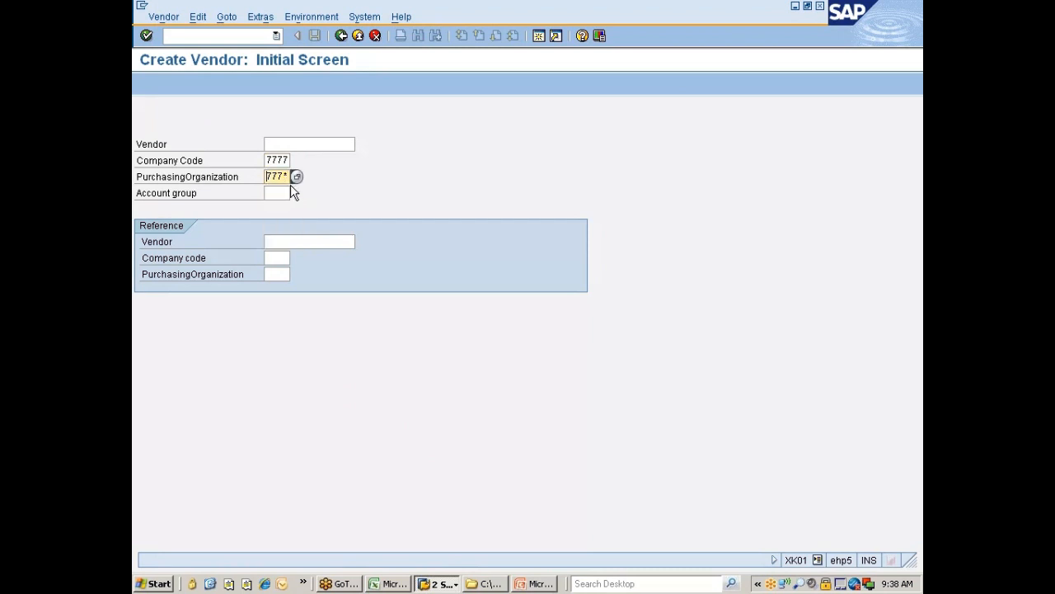
{"action": "key", "text": "BackSpace"}
{"action": "key", "text": "Return"}
{"action": "key", "text": "Tab"}
{"action": "key", "text": "BackSpace"}
{"action": "key", "text": "Return"}
{"action": "key", "text": "Tab"}
{"action": "key", "text": "Return"}
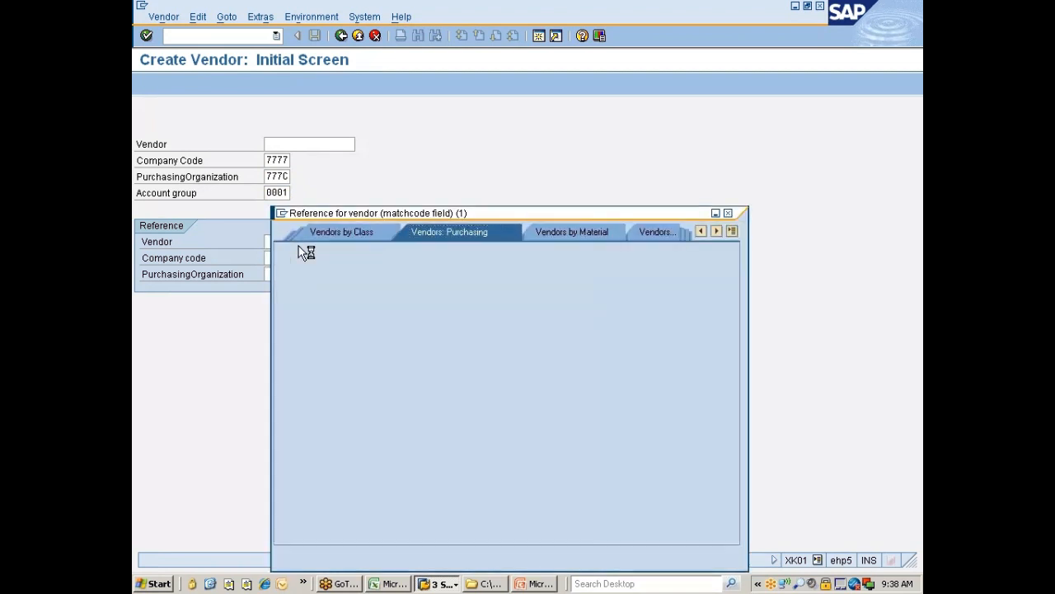
Step: Take the vendor found for purchasing organization 777C as reference, with reference company code 7777
{"action": "left_click", "coordinate": [417, 366]}
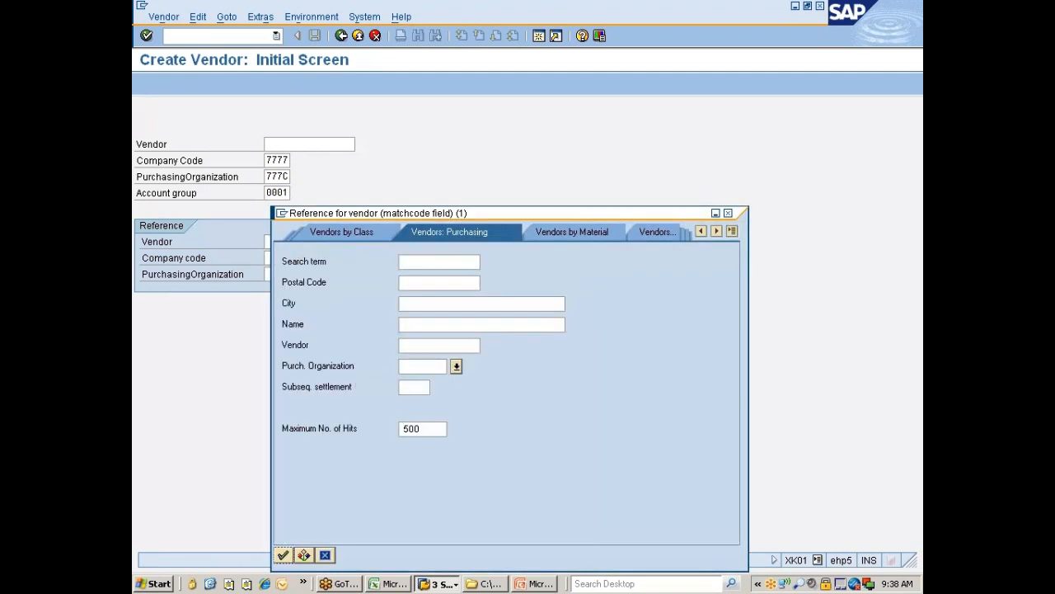
{"action": "type", "text": "777c"}
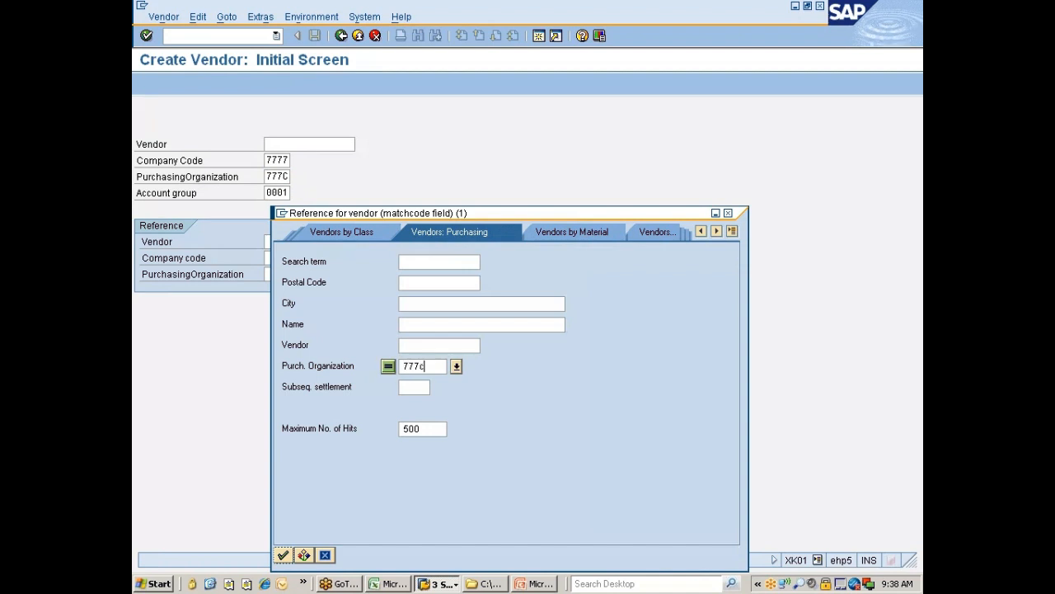
{"action": "key", "text": "Return"}
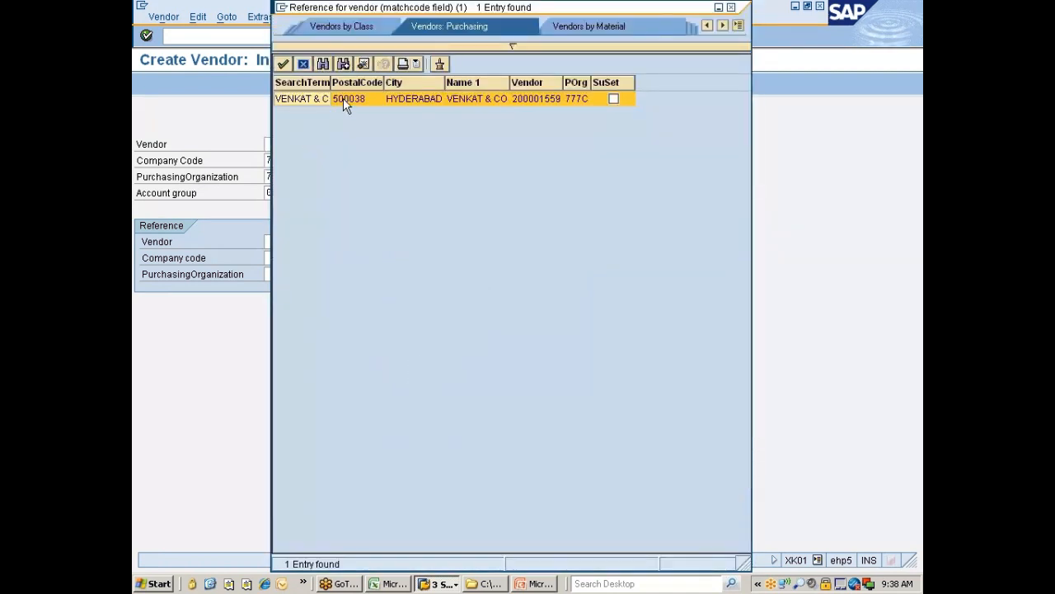
{"action": "double_click", "coordinate": [525, 102]}
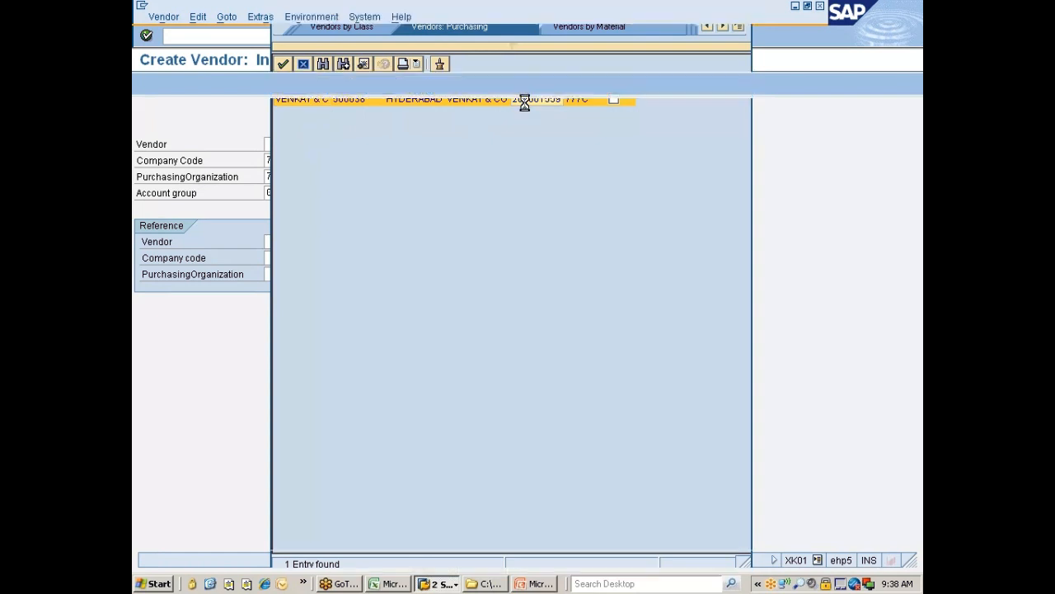
{"action": "key", "text": "Tab"}
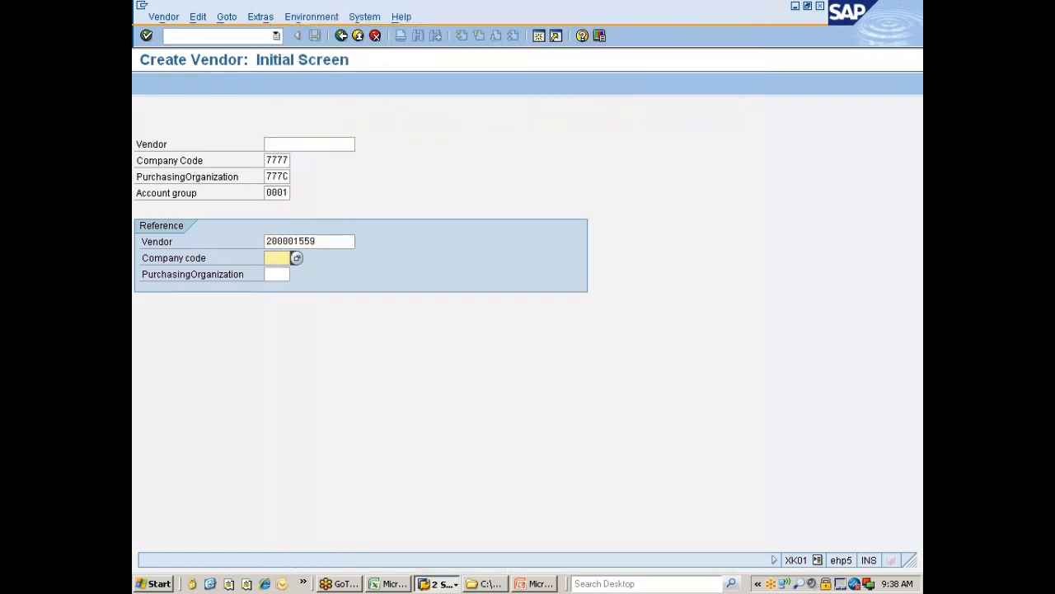
{"action": "type", "text": "333"}
{"action": "key", "text": "Tab"}
Step: Give the vendor title Mr. and its name, copying the name into the search term
{"action": "key", "text": "Return"}
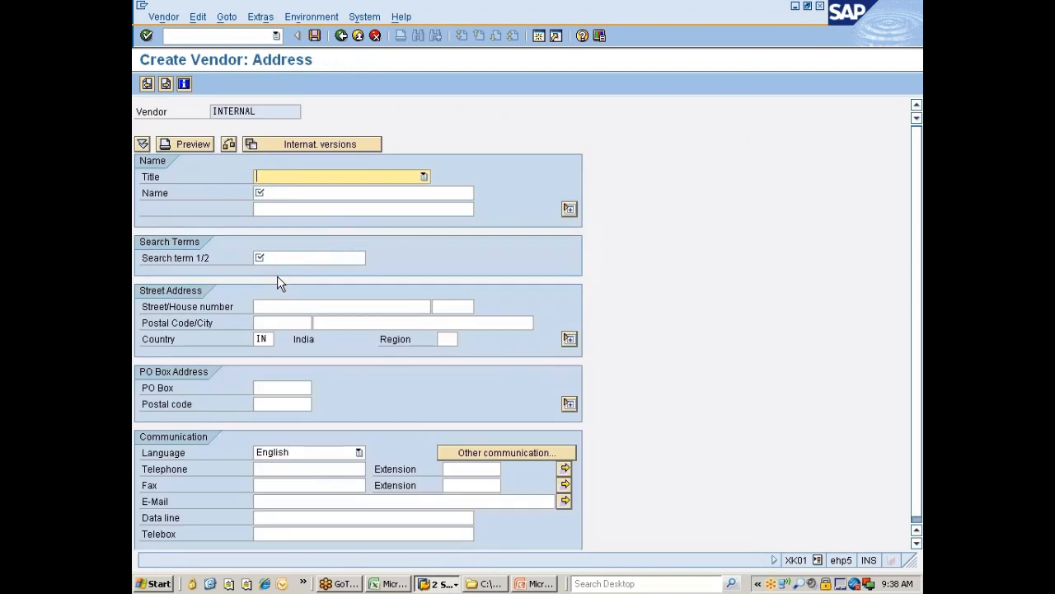
{"action": "left_click", "coordinate": [300, 178]}
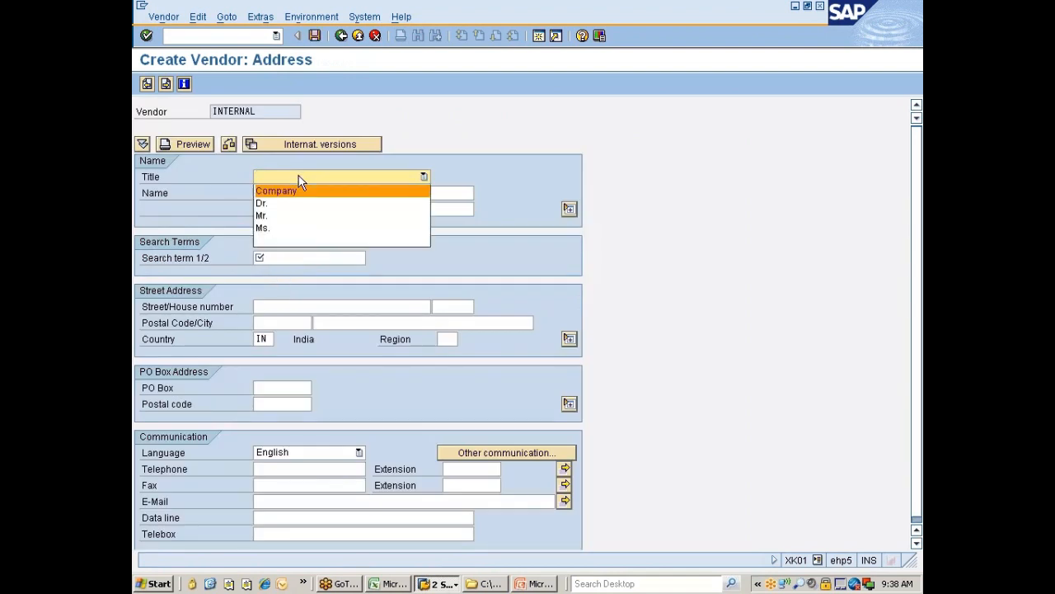
{"action": "left_click", "coordinate": [272, 215]}
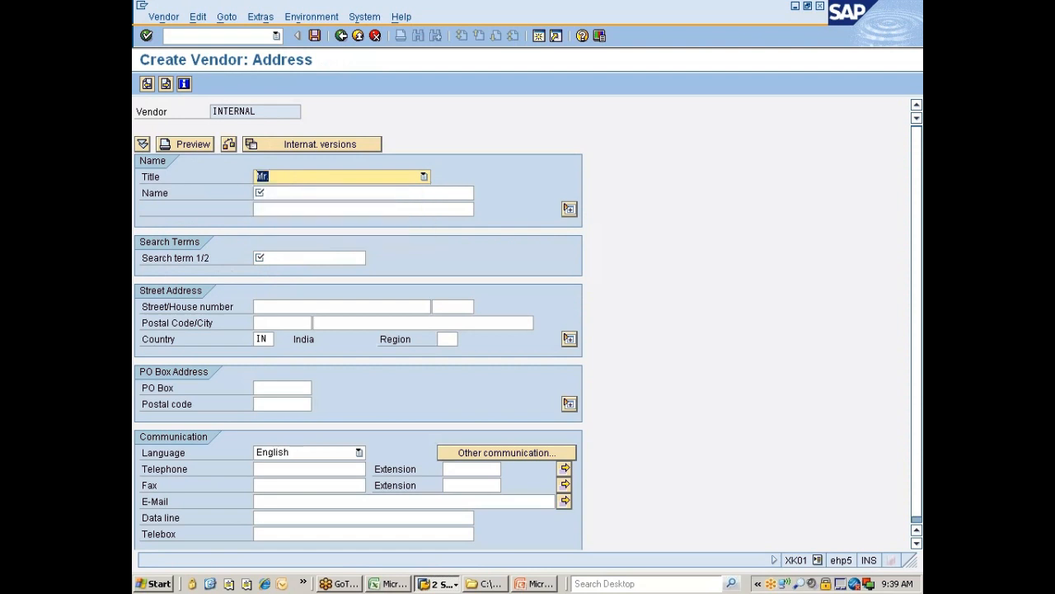
{"action": "key", "text": "Tab"}
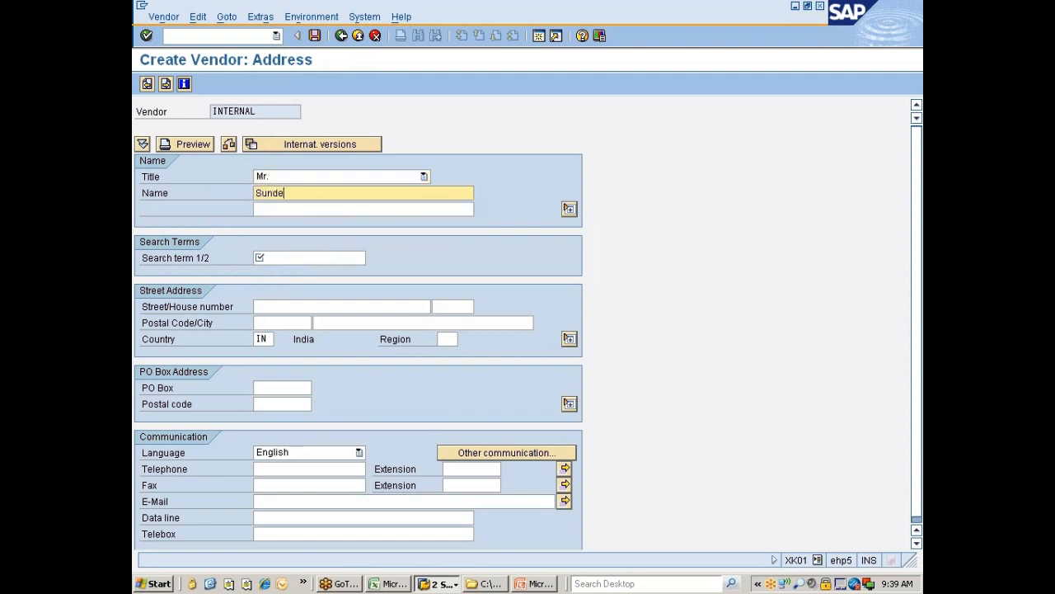
{"action": "left_click_drag", "start_coordinate": [308, 194], "coordinate": [253, 194]}
{"action": "key", "text": "ctrl+c"}
{"action": "left_click", "coordinate": [271, 257]}
{"action": "key", "text": "ctrl+v"}
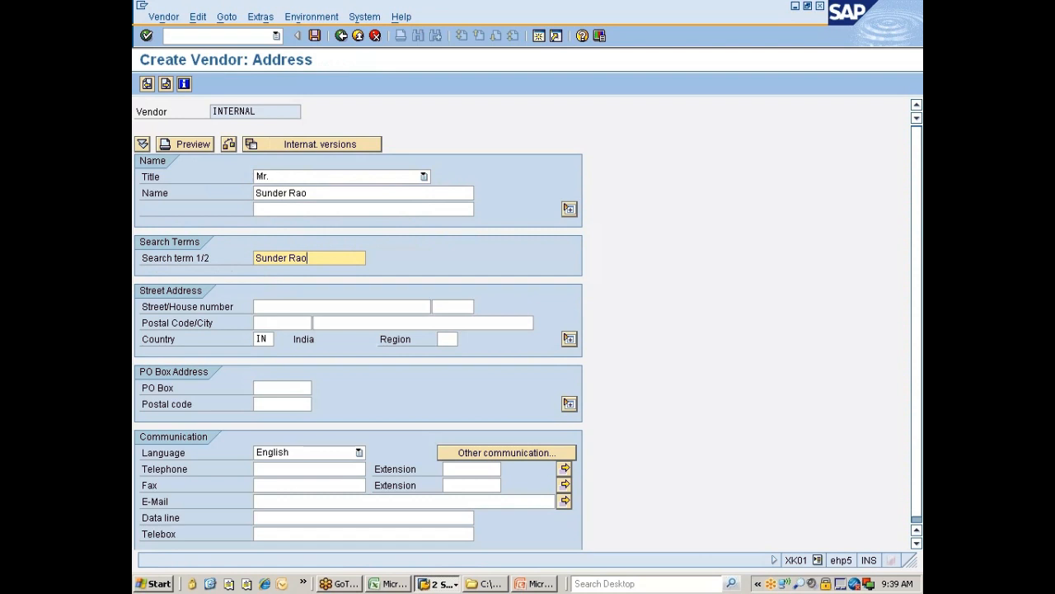
Step: Fill street, house number, postal code 5600 and city 'Hydera', then confirm the address
{"action": "left_click", "coordinate": [285, 306]}
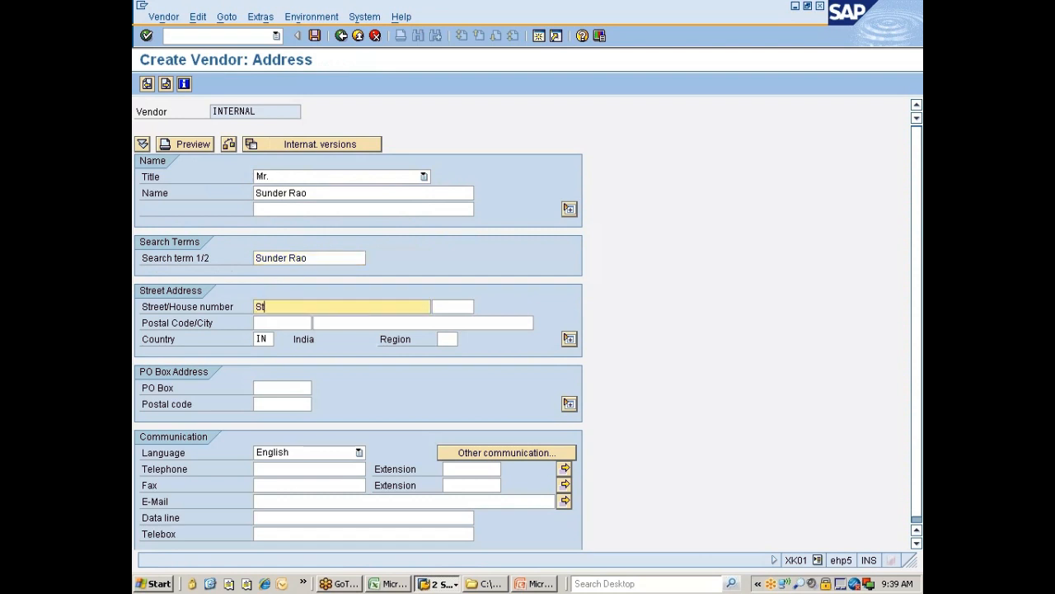
{"action": "key", "text": "Tab"}
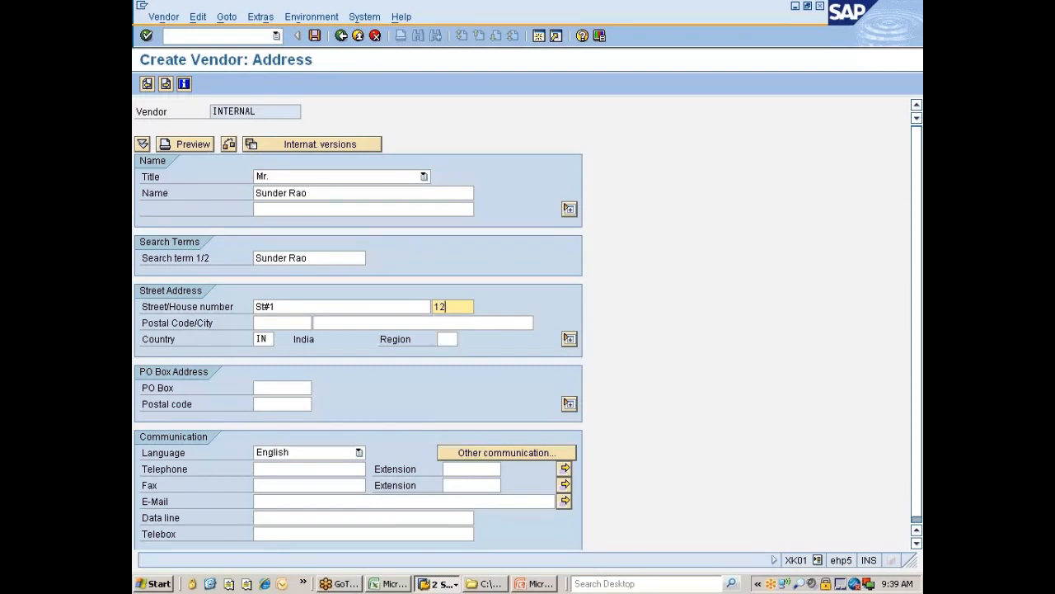
{"action": "left_click", "coordinate": [275, 322]}
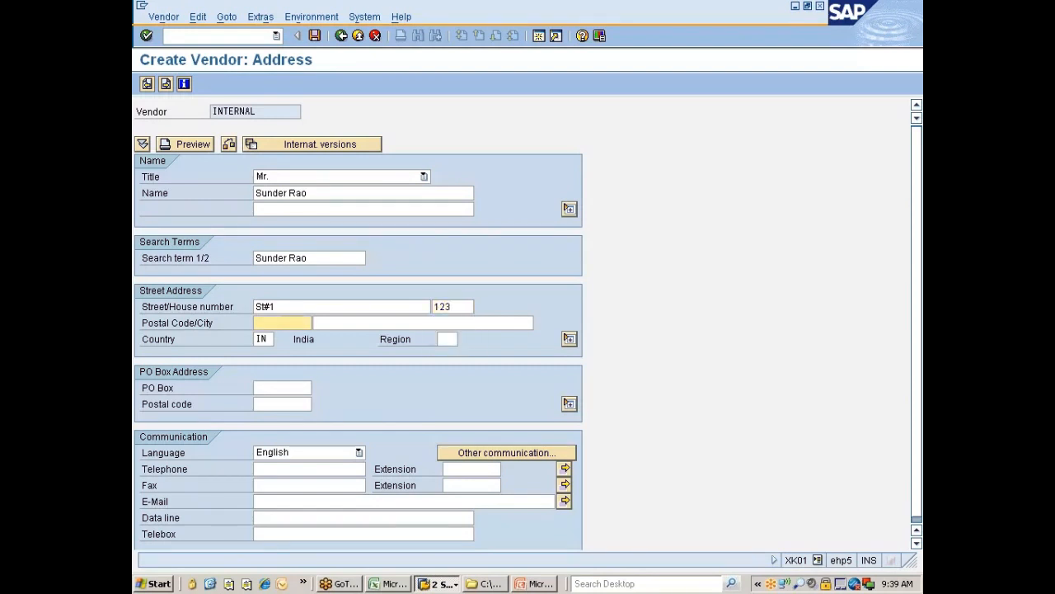
{"action": "type", "text": "560034"}
{"action": "key", "text": "Tab"}
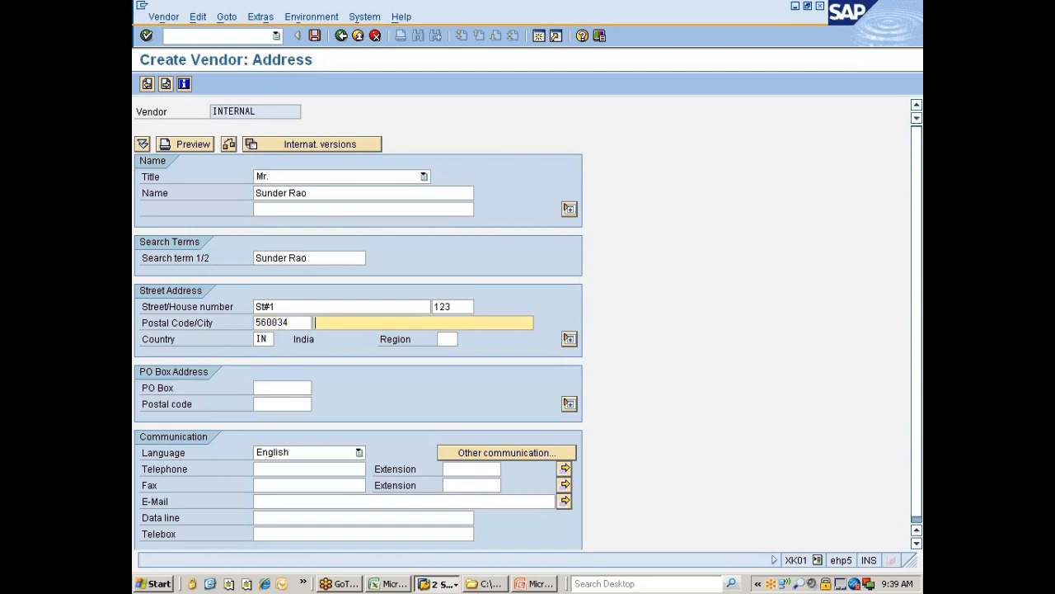
{"action": "type", "text": "Hyderabad"}
{"action": "key", "text": "Return"}
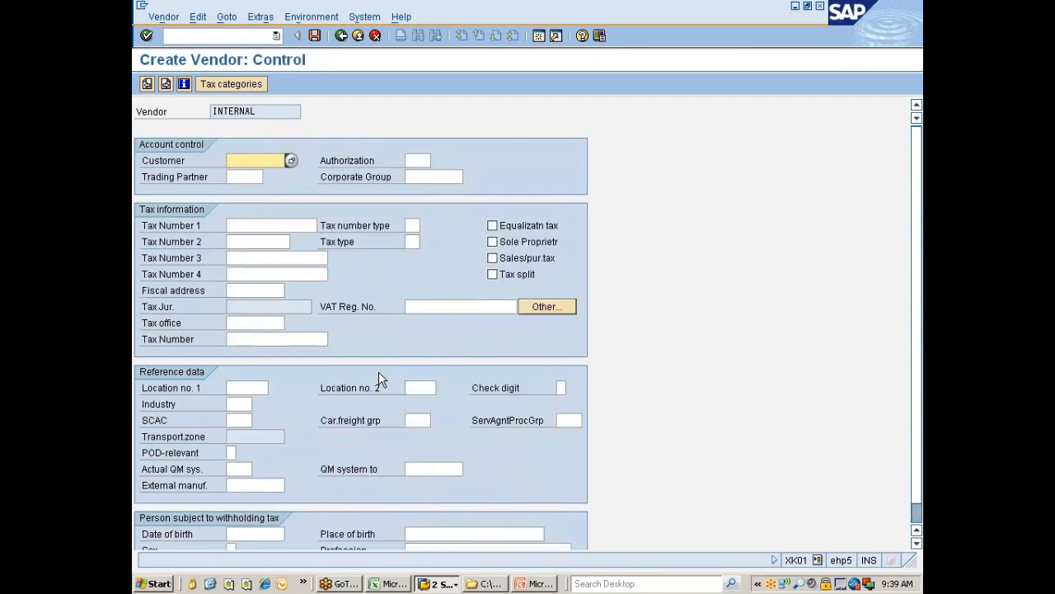
{"action": "left_click", "coordinate": [530, 584]}
{"action": "left_click", "coordinate": [752, 566]}
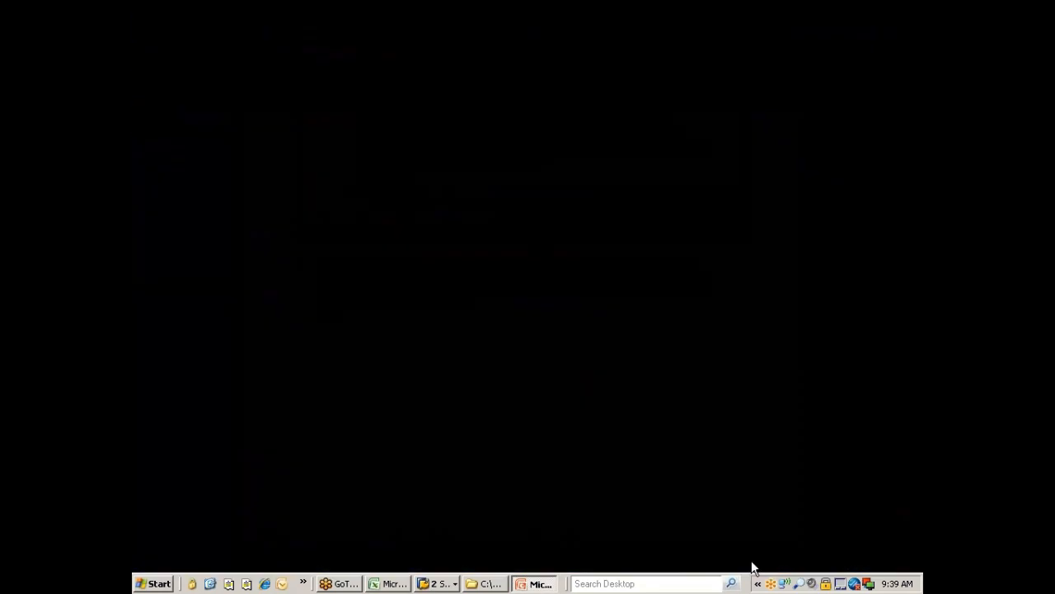
{"action": "left_click", "coordinate": [542, 283]}
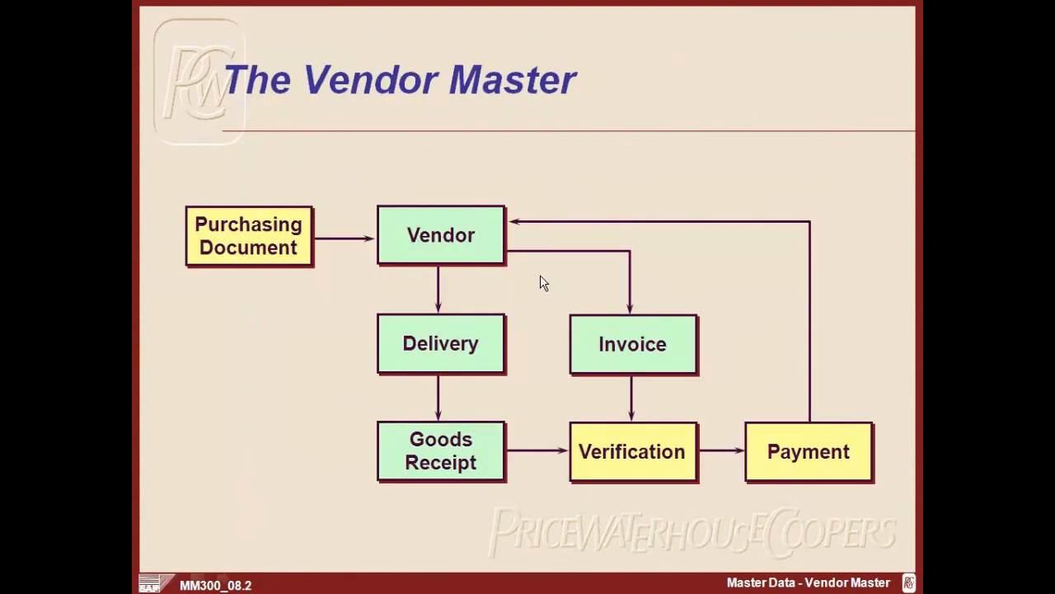
{"action": "left_click", "coordinate": [541, 282]}
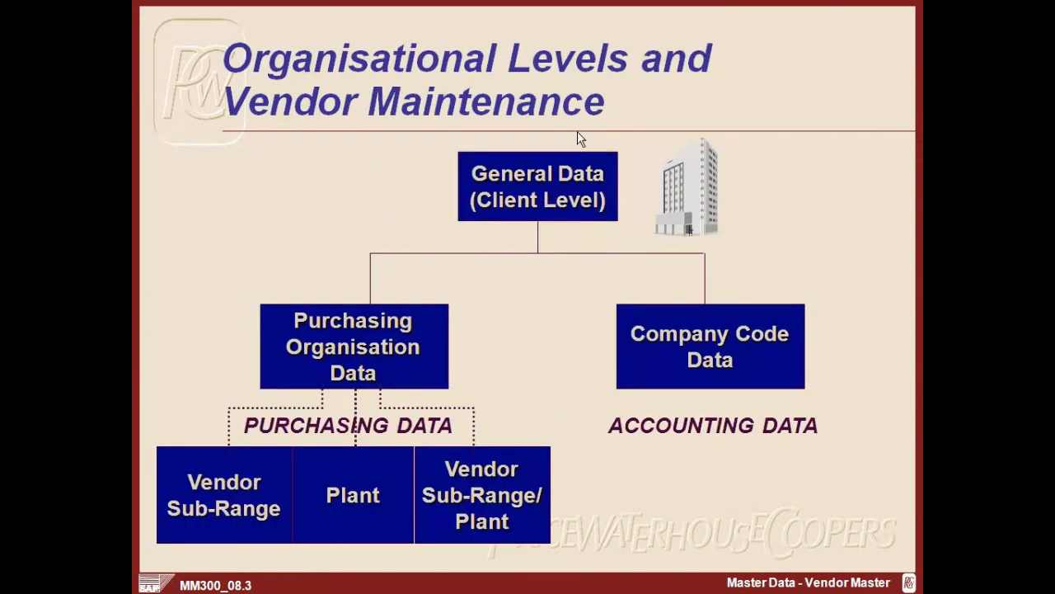
{"action": "left_click", "coordinate": [549, 176]}
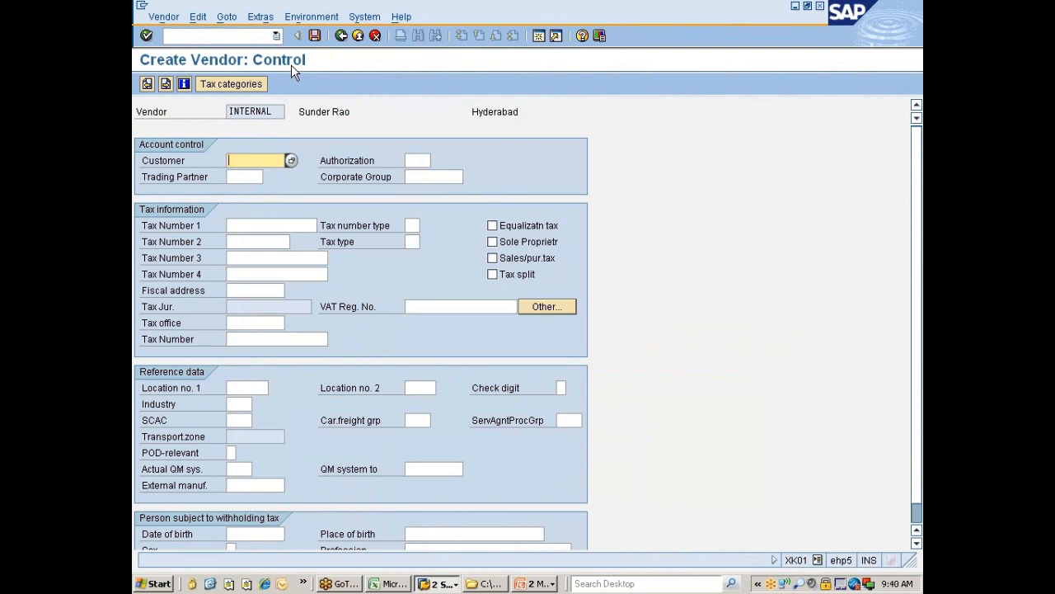
Step: Advance past Payment transactions and Contact persons to the company code 7777 accounting screen
{"action": "key", "text": "Return"}
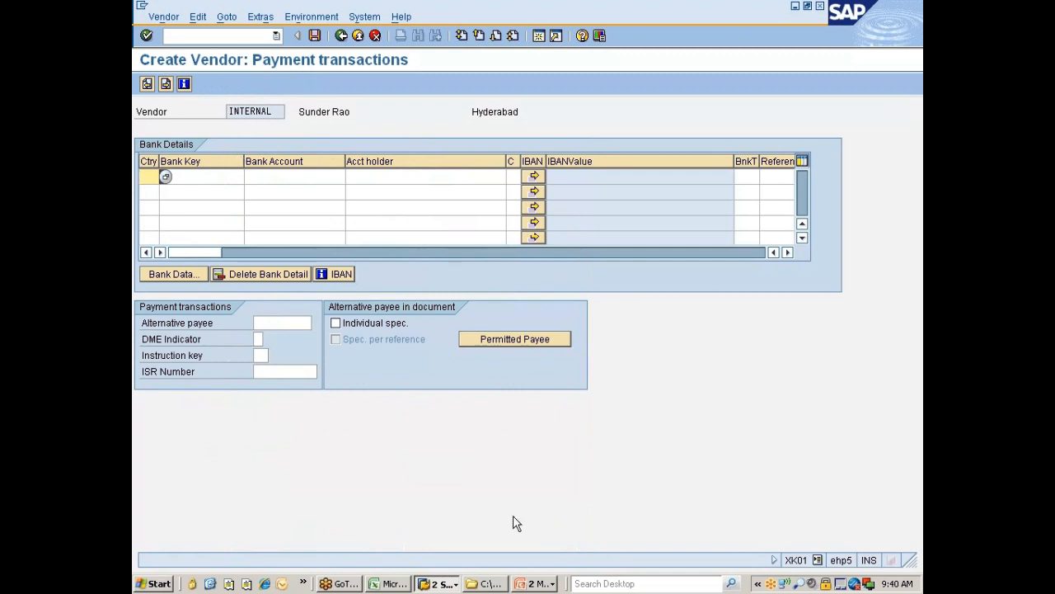
{"action": "left_click", "coordinate": [817, 560]}
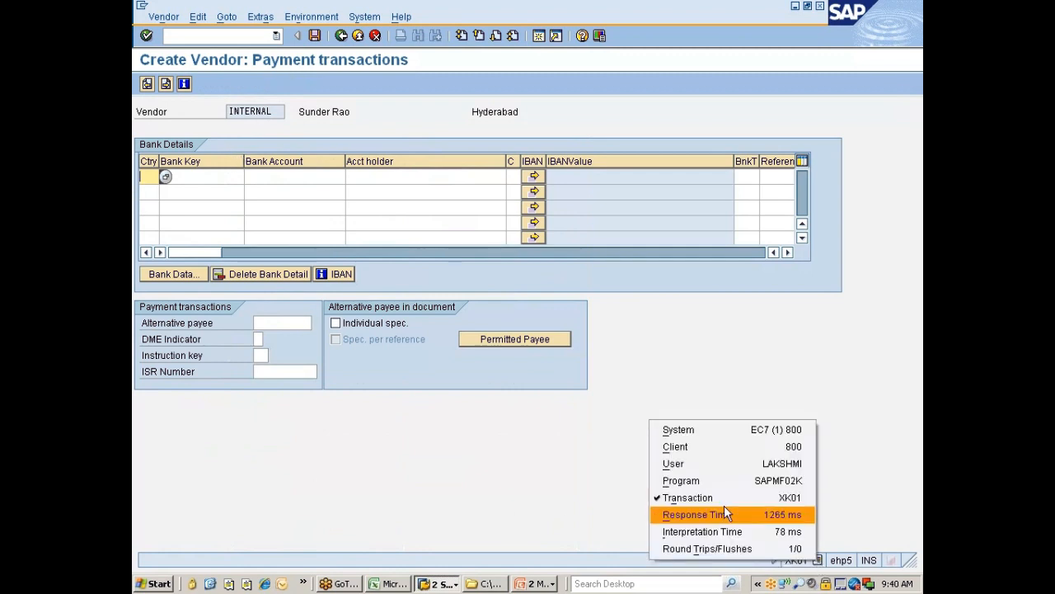
{"action": "left_click", "coordinate": [569, 464]}
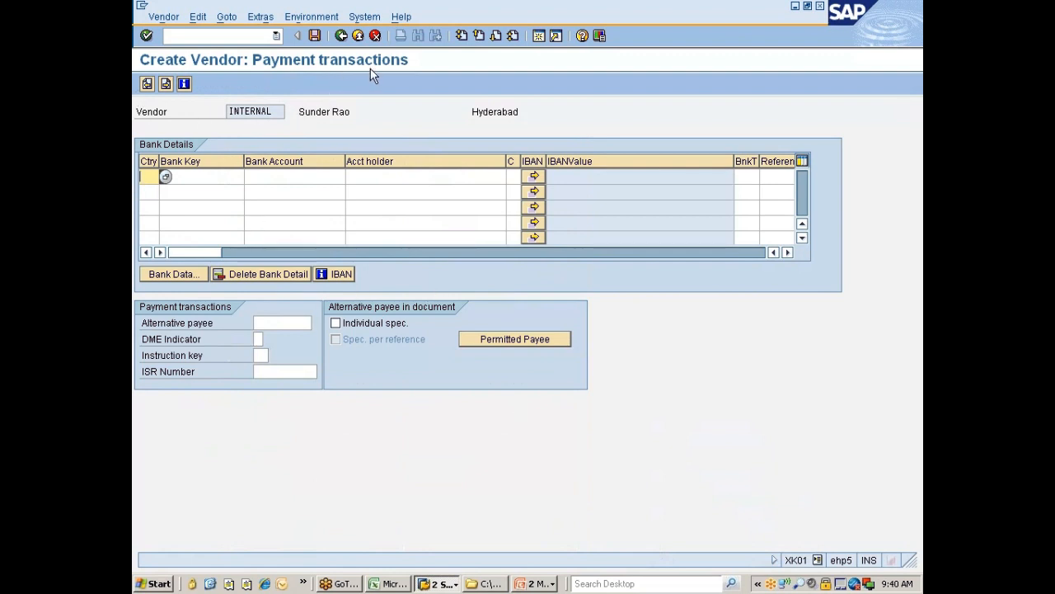
{"action": "key", "text": "Return"}
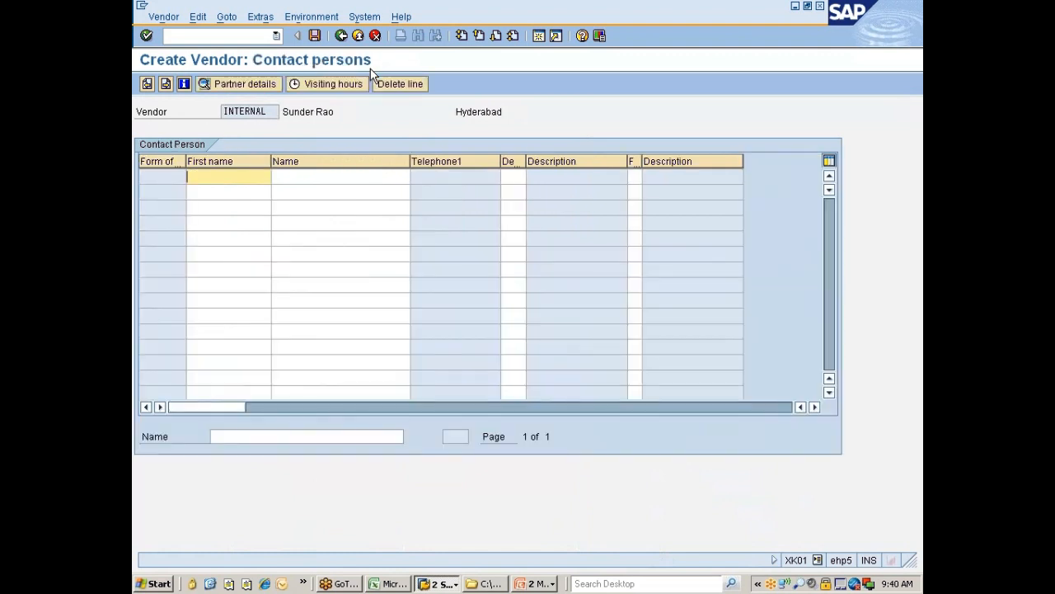
{"action": "key", "text": "Return"}
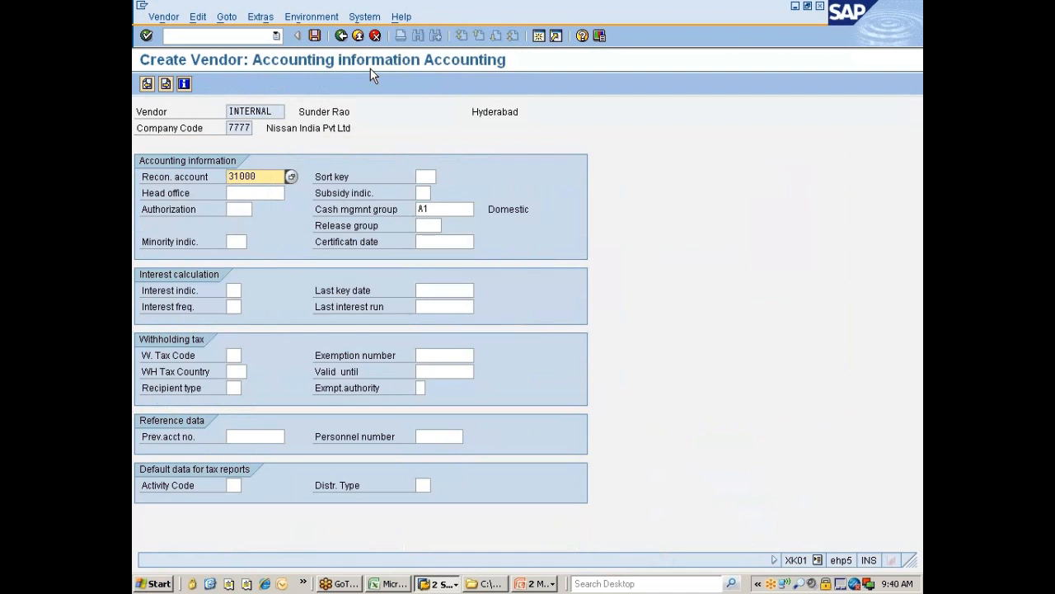
Step: Replace the reconciliation account with 160000 Trade Payables - domestic and continue
{"action": "key", "text": "Delete"}
{"action": "key", "text": "Delete"}
{"action": "key", "text": "Delete"}
{"action": "key", "text": "Delete"}
{"action": "key", "text": "Return"}
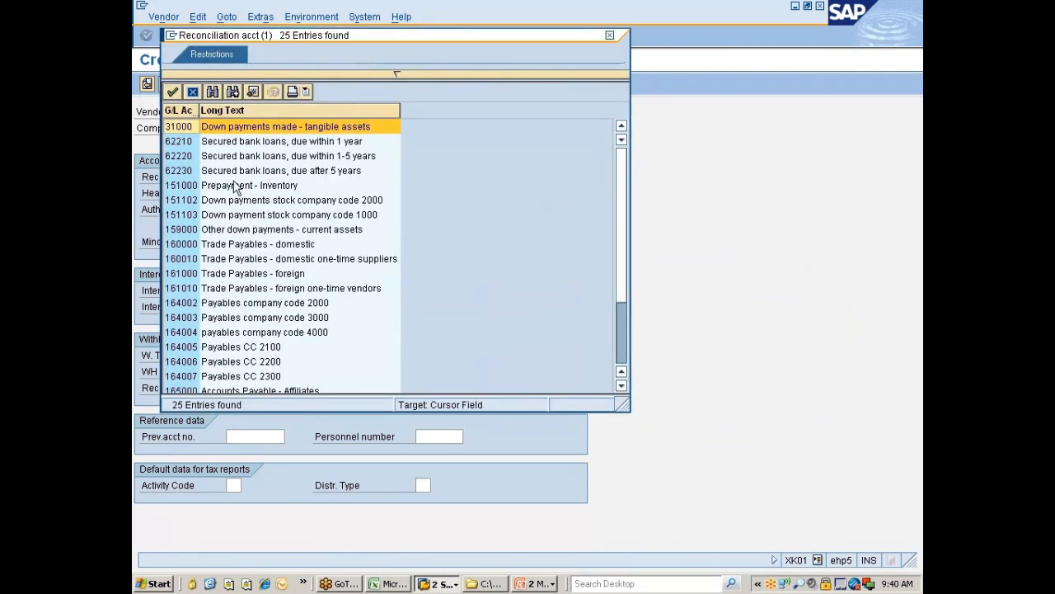
{"action": "left_click", "coordinate": [178, 247]}
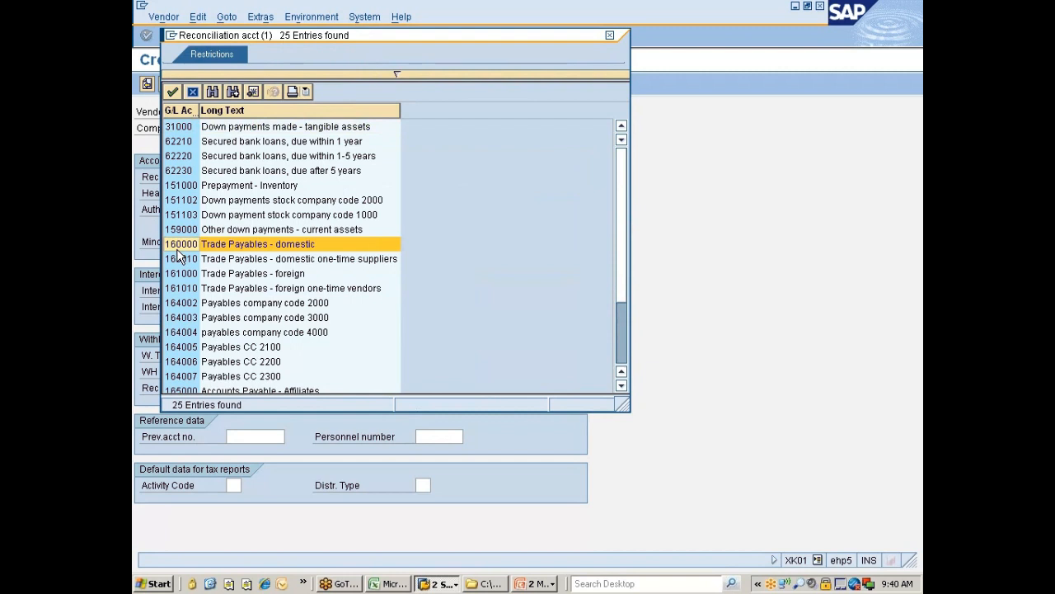
{"action": "double_click", "coordinate": [177, 251]}
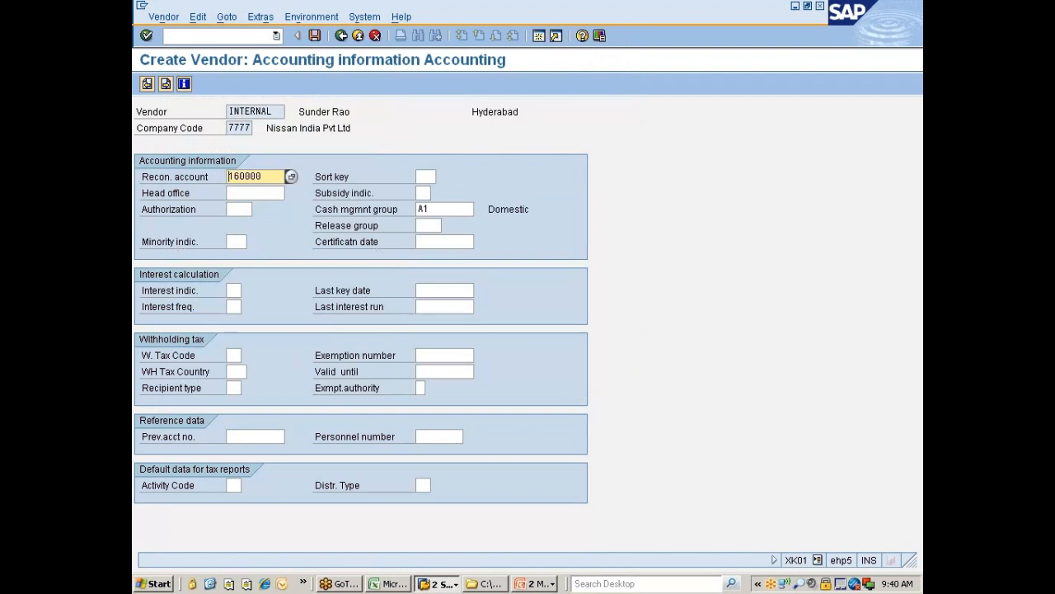
{"action": "left_click", "coordinate": [437, 209]}
{"action": "key", "text": "Return"}
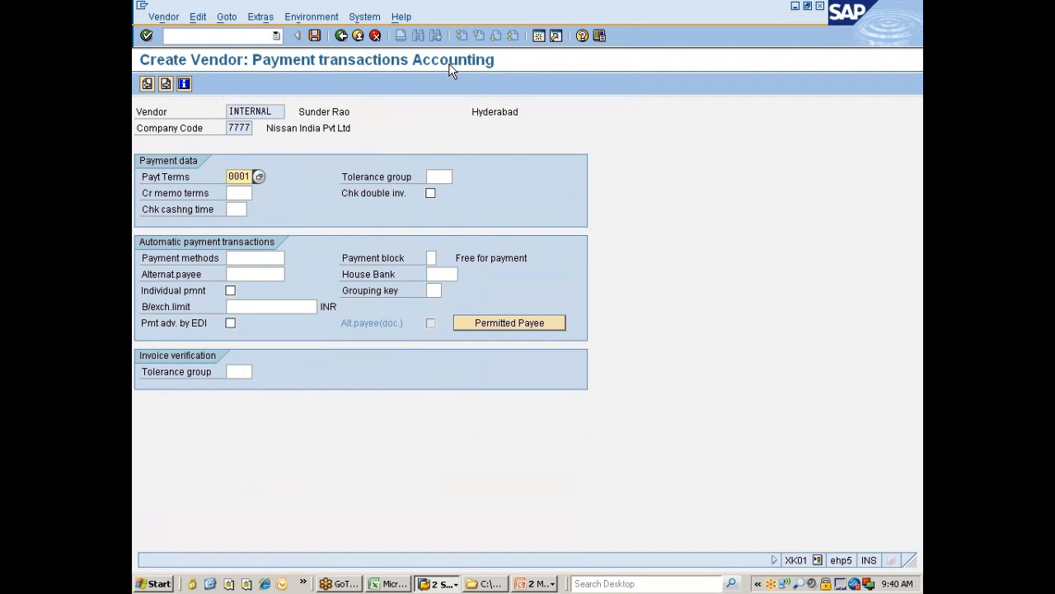
Step: Advance past accounting Payment transactions and Correspondence to 777C Purchasing data with INR currency
{"action": "key", "text": "Return"}
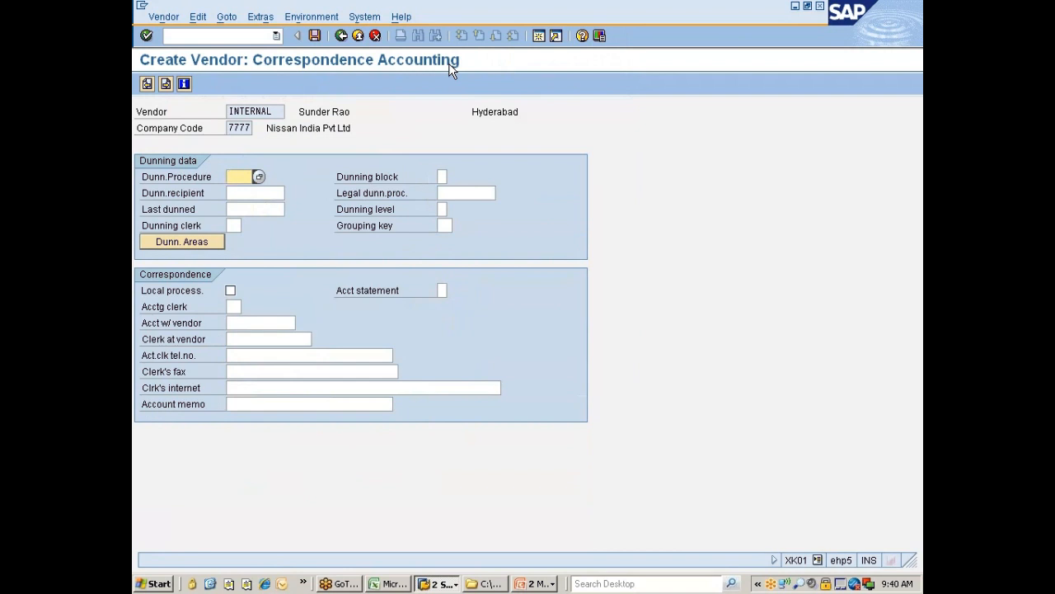
{"action": "key", "text": "Return"}
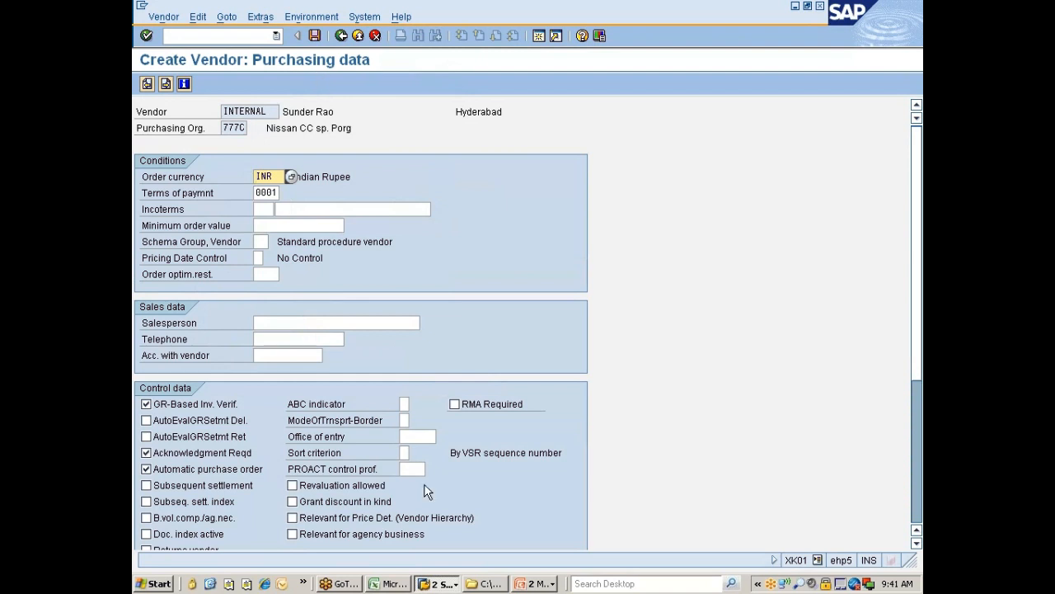
{"action": "left_click", "coordinate": [538, 583]}
Step: Bring the slide show forward and go back to the Organisational Levels and Vendor Maintenance slide
{"action": "left_click", "coordinate": [560, 550]}
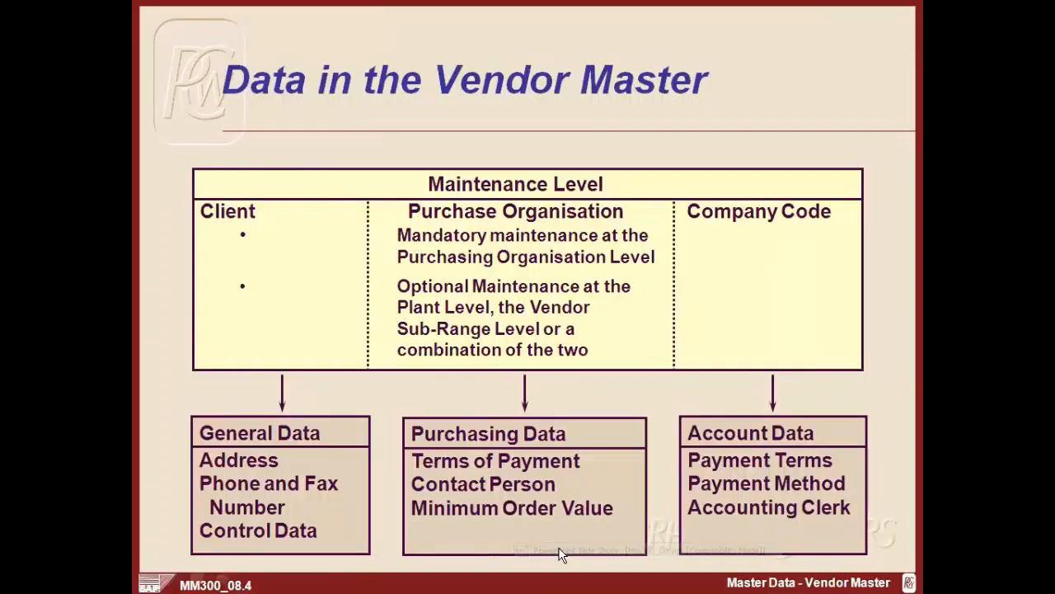
{"action": "key", "text": "Left"}
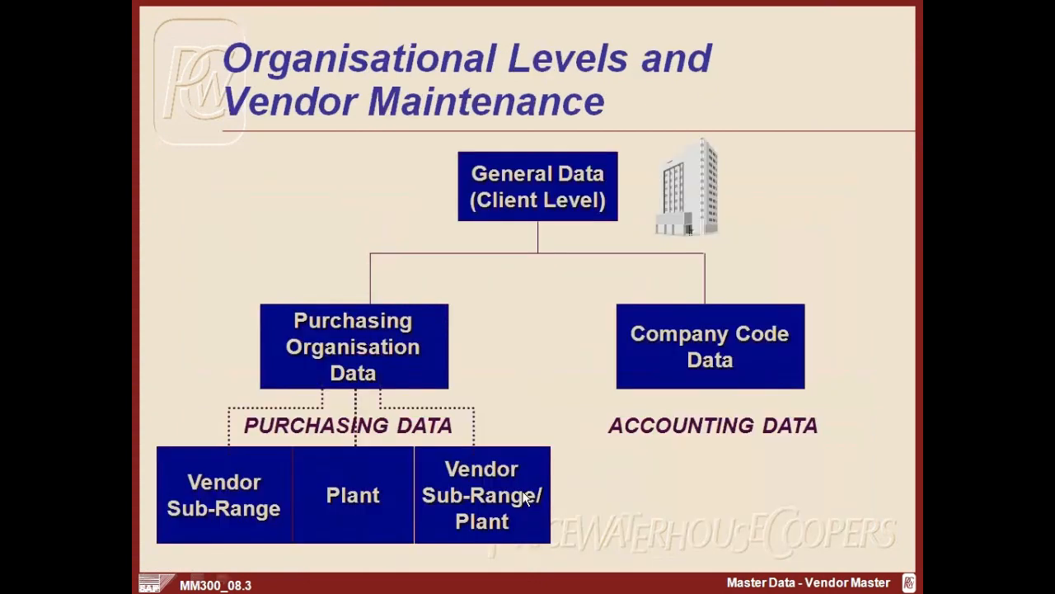
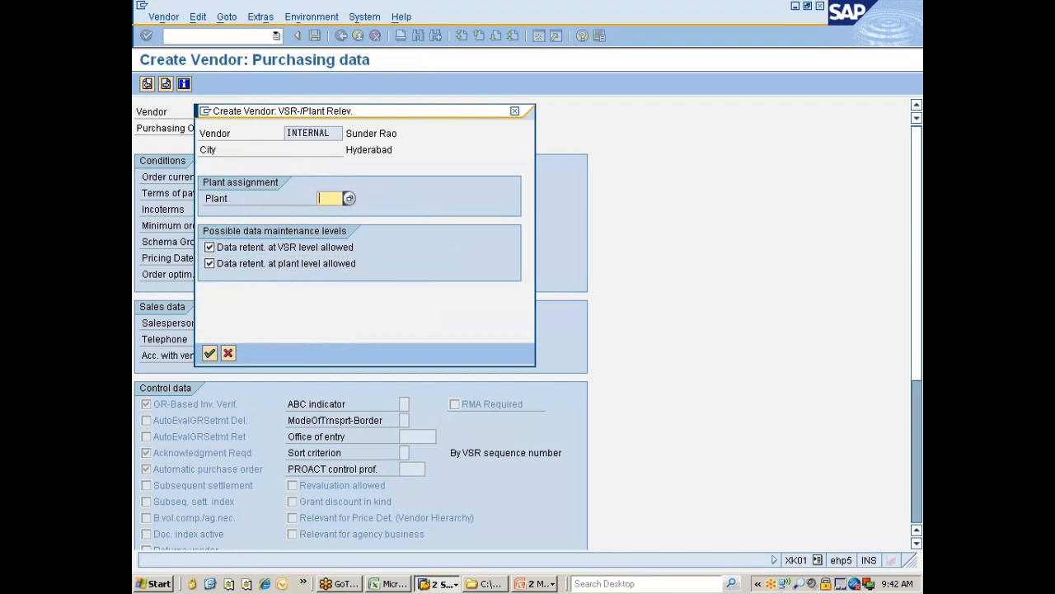
Step: Leave Plant empty and untick data retention at both sub-range and plant level
{"action": "type", "text": "7770"}
{"action": "key", "text": "BackSpace"}
{"action": "key", "text": "BackSpace"}
{"action": "key", "text": "BackSpace"}
{"action": "key", "text": "BackSpace"}
{"action": "left_click", "coordinate": [254, 246]}
{"action": "left_click", "coordinate": [247, 264]}
{"action": "key", "text": "Return"}
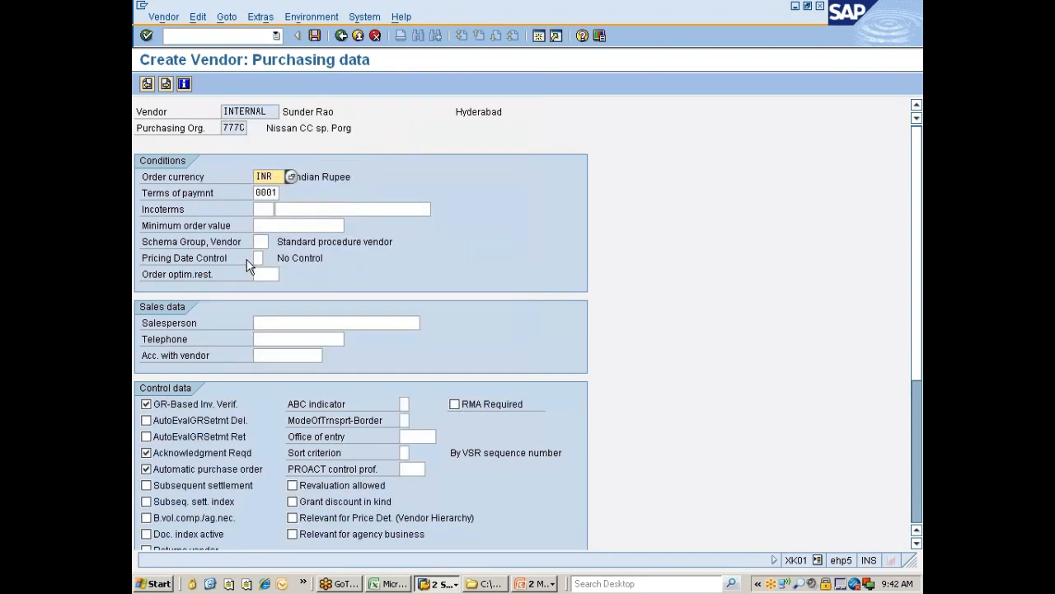
Step: Continue through Partner functions to the 'Last data screen reached' save prompt
{"action": "key", "text": "Return"}
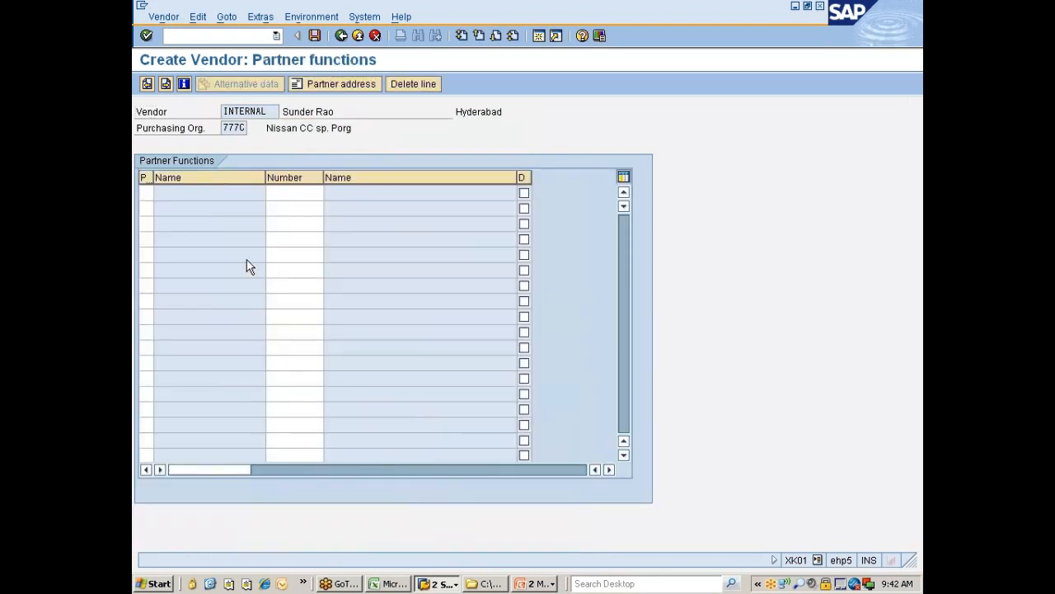
{"action": "key", "text": "Return"}
{"action": "key", "text": "Return"}
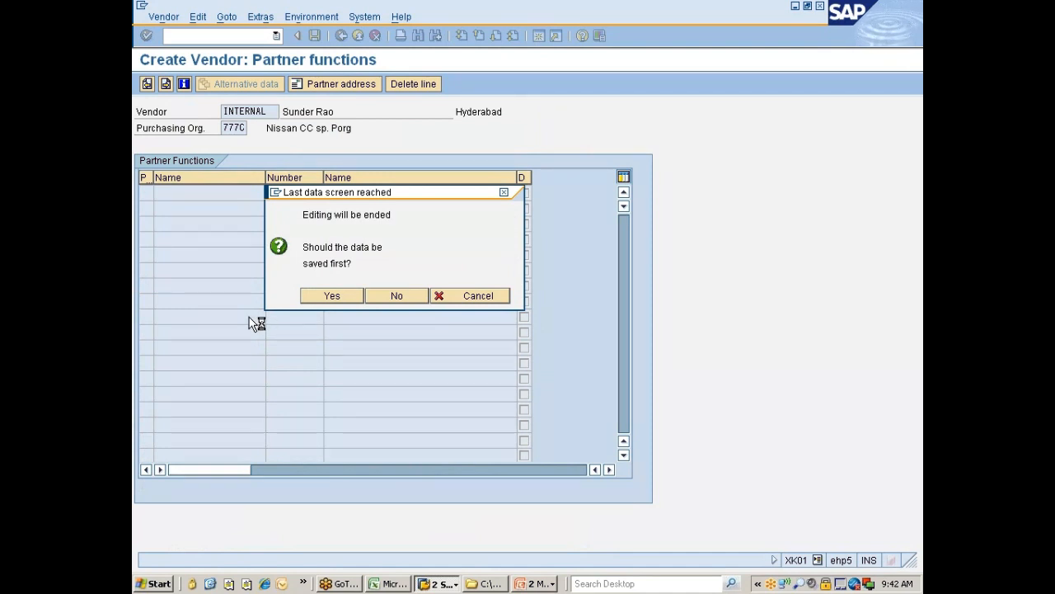
{"action": "left_click", "coordinate": [543, 585]}
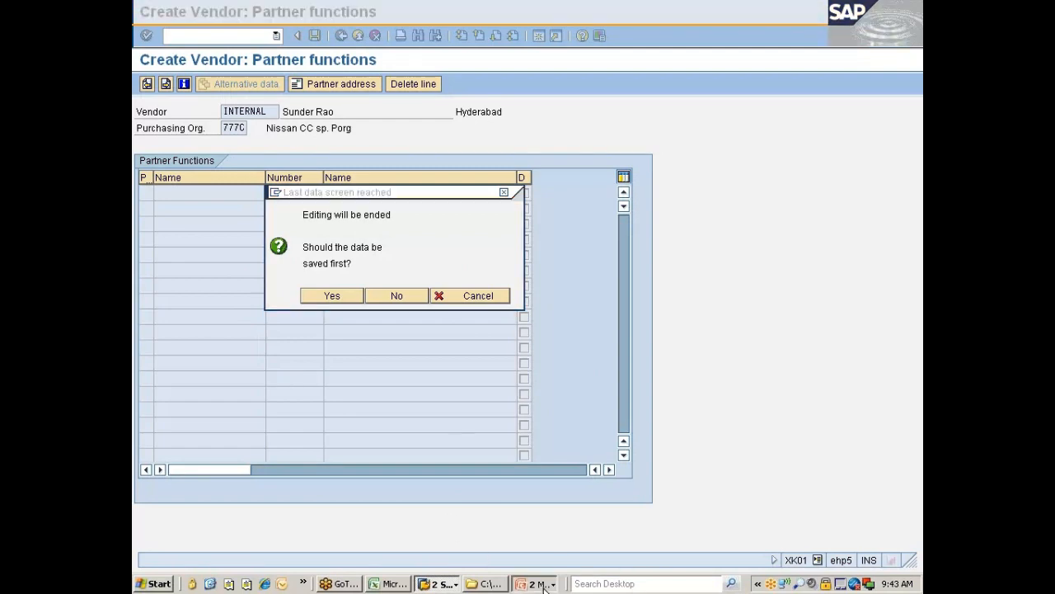
Step: Advance the slide show to the Mass Maintenance slide and end it
{"action": "left_click", "coordinate": [560, 554]}
{"action": "left_click", "coordinate": [560, 554]}
{"action": "left_click", "coordinate": [560, 555]}
{"action": "left_click", "coordinate": [560, 555]}
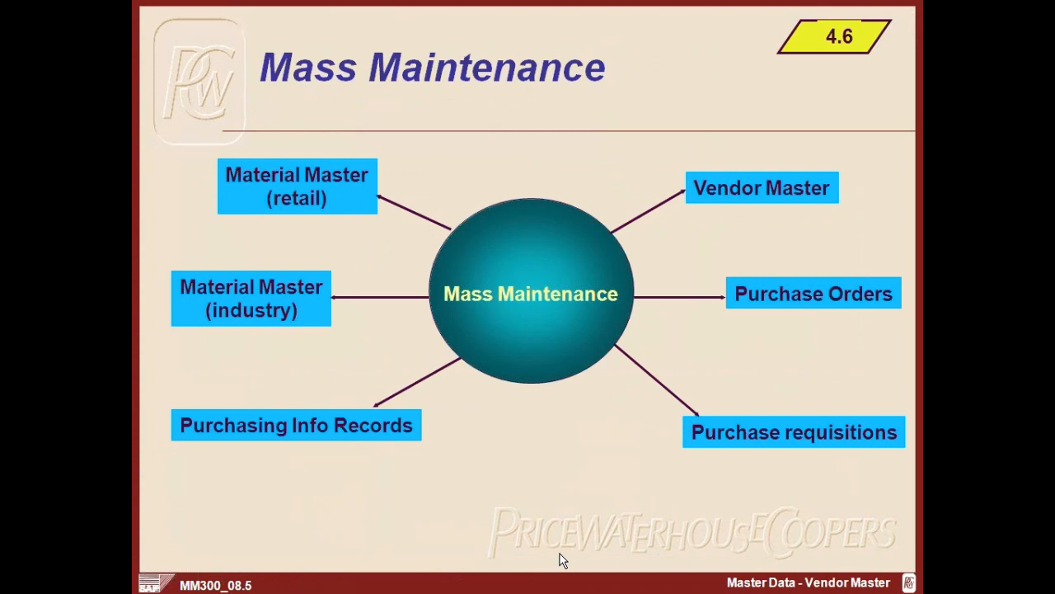
{"action": "left_click", "coordinate": [560, 559]}
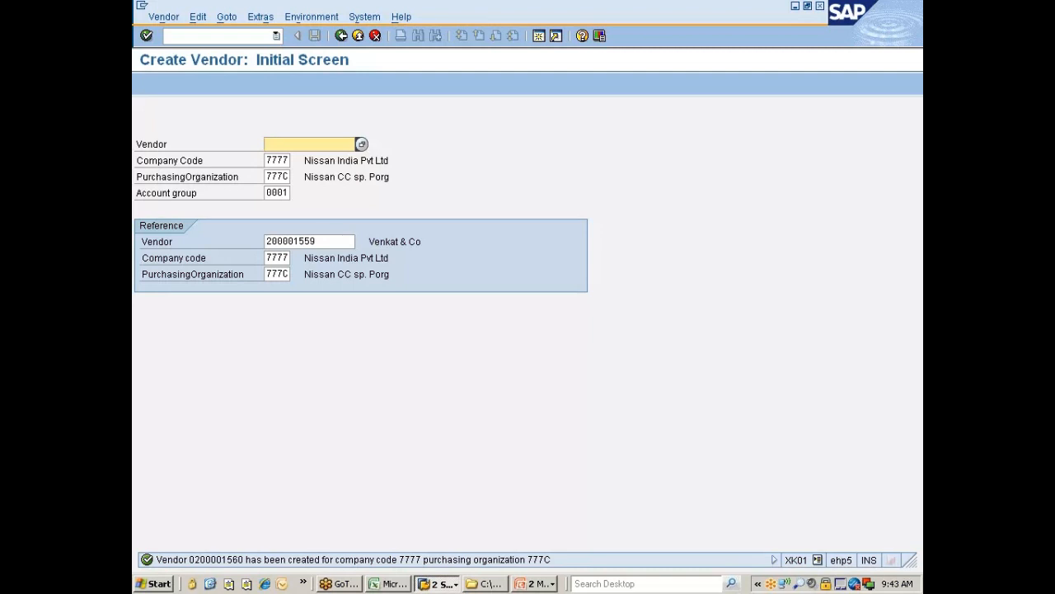
Step: Return to SAP Easy Access and expand Logistics > Materials Management down to Purchasing
{"action": "left_click", "coordinate": [342, 36]}
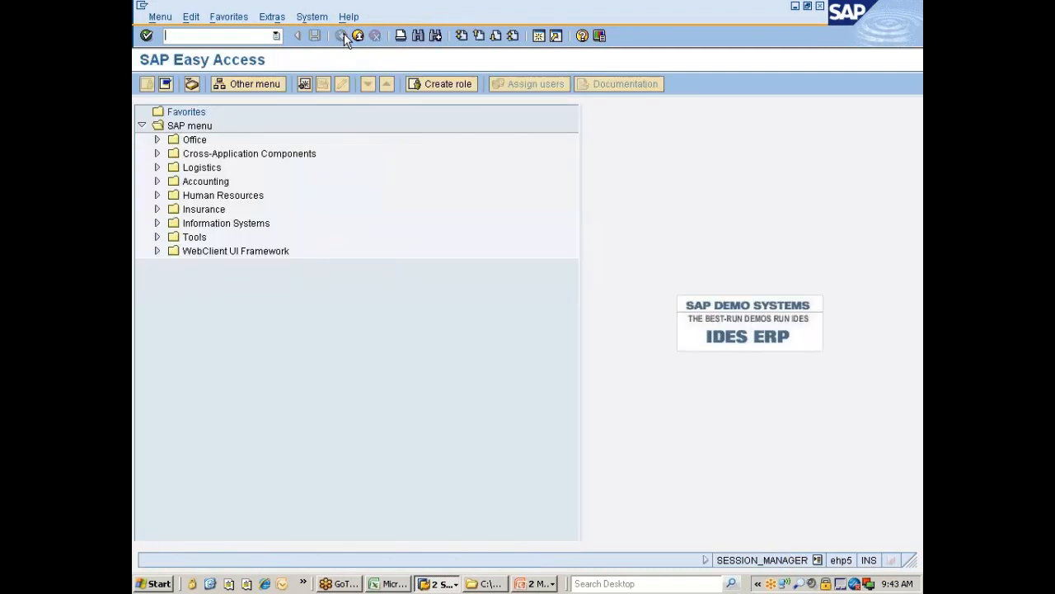
{"action": "left_click", "coordinate": [203, 168]}
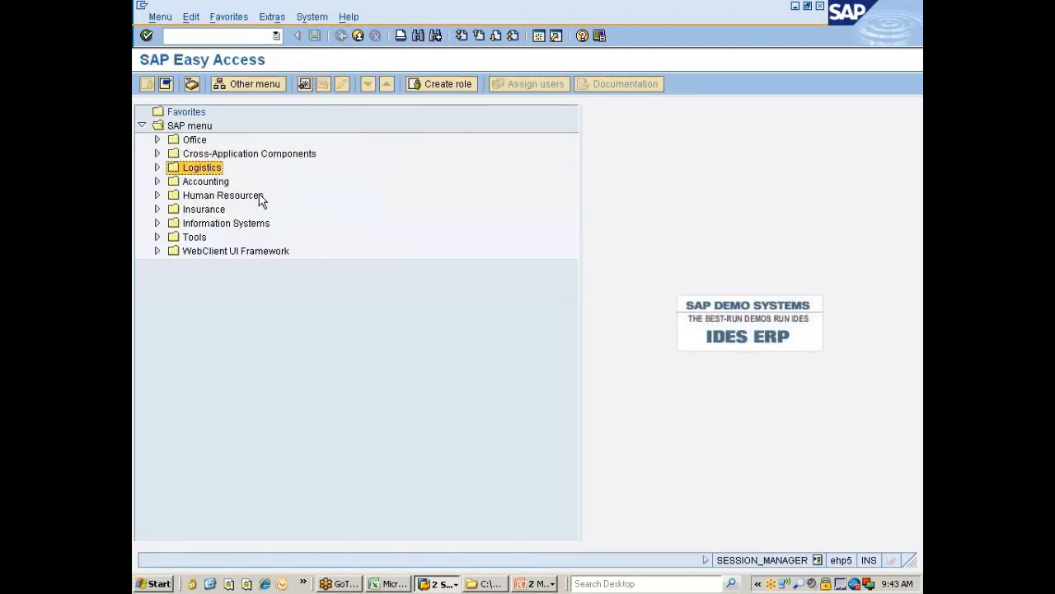
{"action": "key", "text": "Right"}
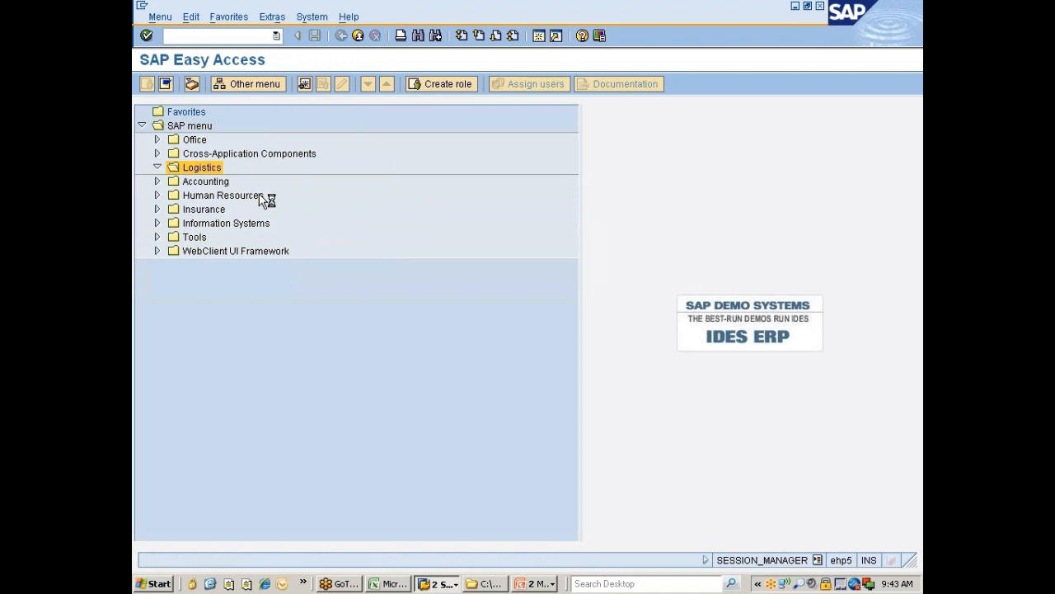
{"action": "key", "text": "Down"}
{"action": "key", "text": "Right"}
{"action": "key", "text": "Down"}
{"action": "key", "text": "Down"}
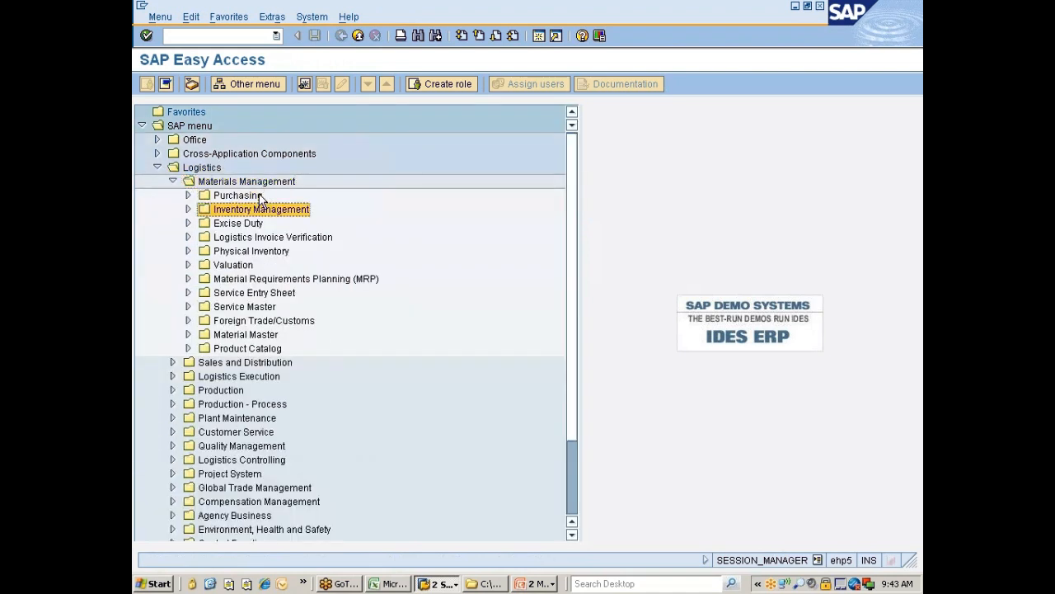
{"action": "key", "text": "Up"}
{"action": "key", "text": "Up"}
{"action": "key", "text": "Down"}
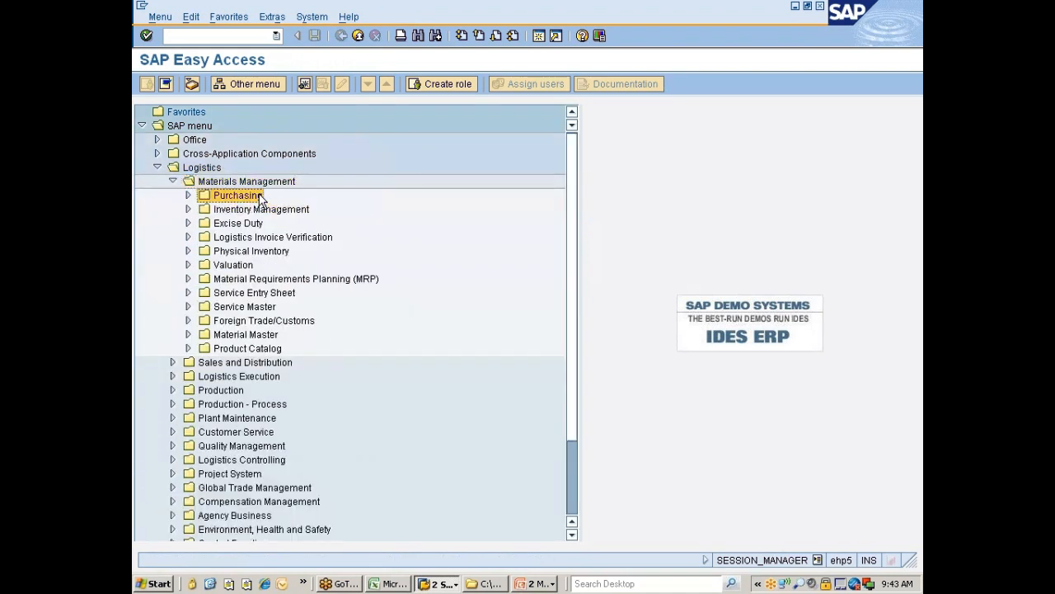
Step: Expand Purchasing > Master Data > Vendor and run XK99 Mass Maintenance
{"action": "key", "text": "Right"}
{"action": "key", "text": "Down"}
{"action": "key", "text": "Down"}
{"action": "key", "text": "Down"}
{"action": "key", "text": "Down"}
{"action": "key", "text": "Down"}
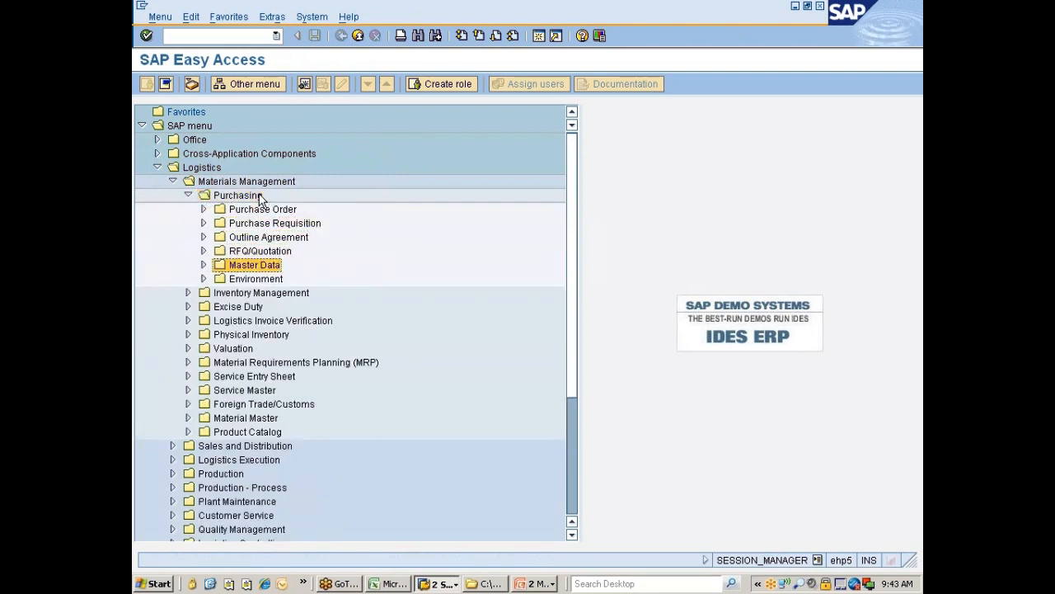
{"action": "key", "text": "Right"}
{"action": "key", "text": "Down"}
{"action": "key", "text": "Down"}
{"action": "key", "text": "Down"}
{"action": "key", "text": "Down"}
{"action": "key", "text": "Down"}
{"action": "key", "text": "Right"}
{"action": "key", "text": "Down"}
{"action": "key", "text": "Down"}
{"action": "key", "text": "Down"}
{"action": "key", "text": "Down"}
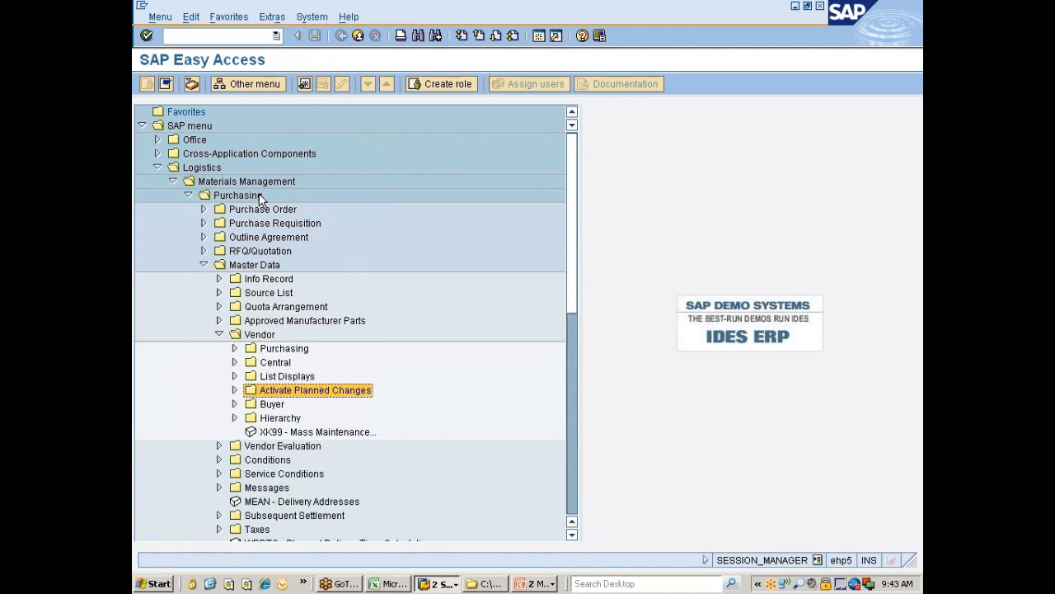
{"action": "key", "text": "Down"}
{"action": "key", "text": "Down"}
{"action": "key", "text": "Return"}
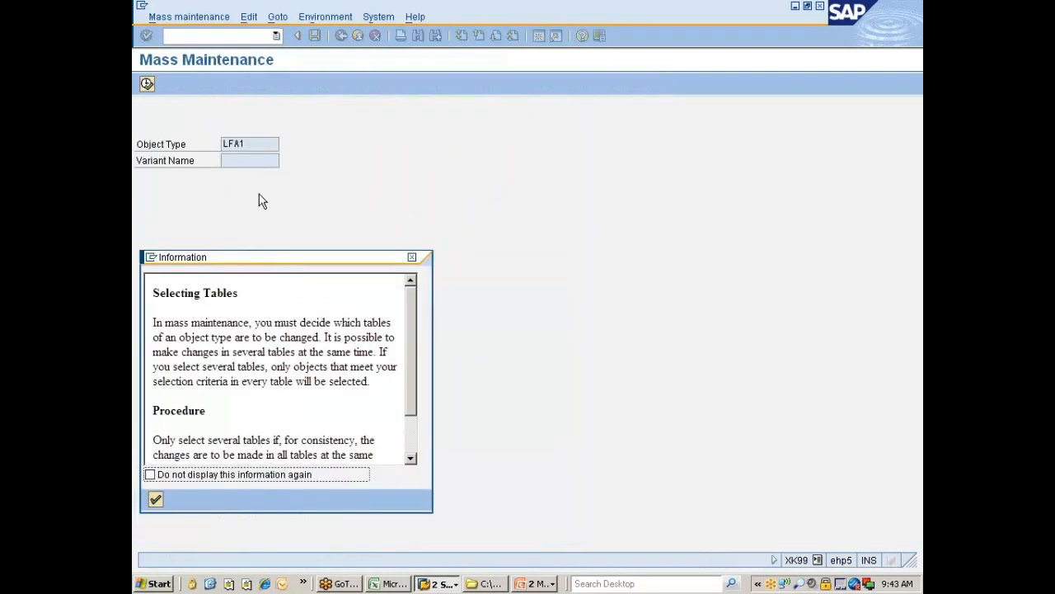
Step: Dismiss the Selecting Tables note permanently and show the vendor Fields list
{"action": "left_click", "coordinate": [150, 476]}
{"action": "left_click", "coordinate": [157, 499]}
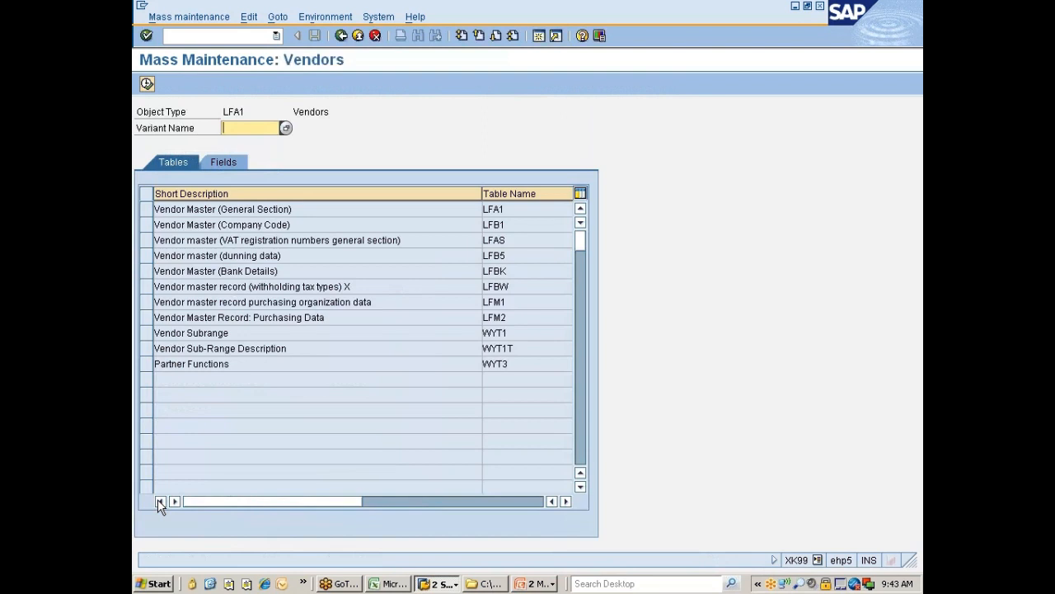
{"action": "left_click", "coordinate": [228, 163]}
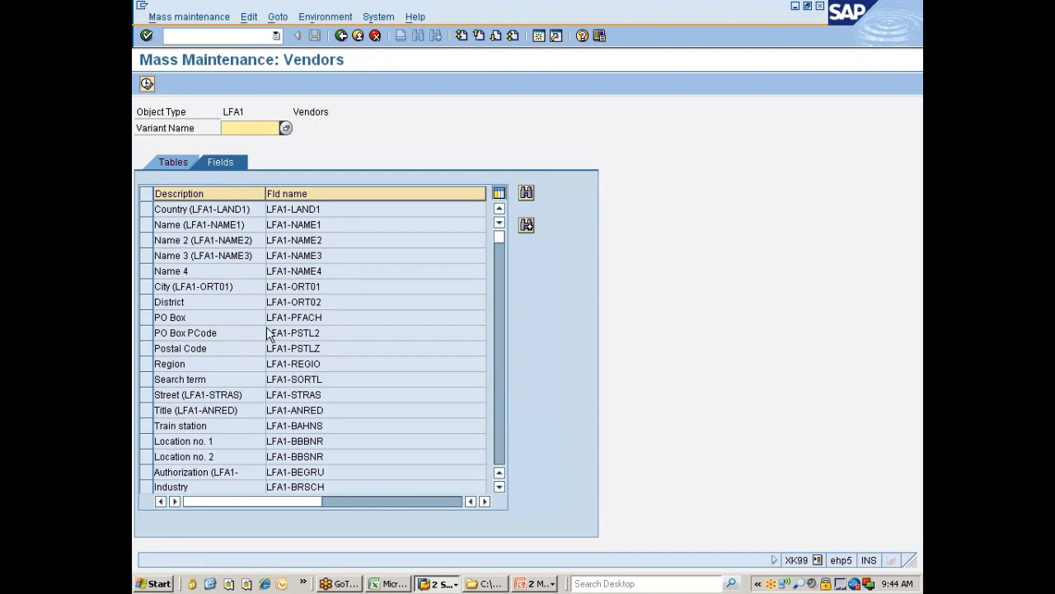
Step: Find and select field LFM1-EKGRP, execute, and suppress the mass-change warning
{"action": "left_click", "coordinate": [526, 192]}
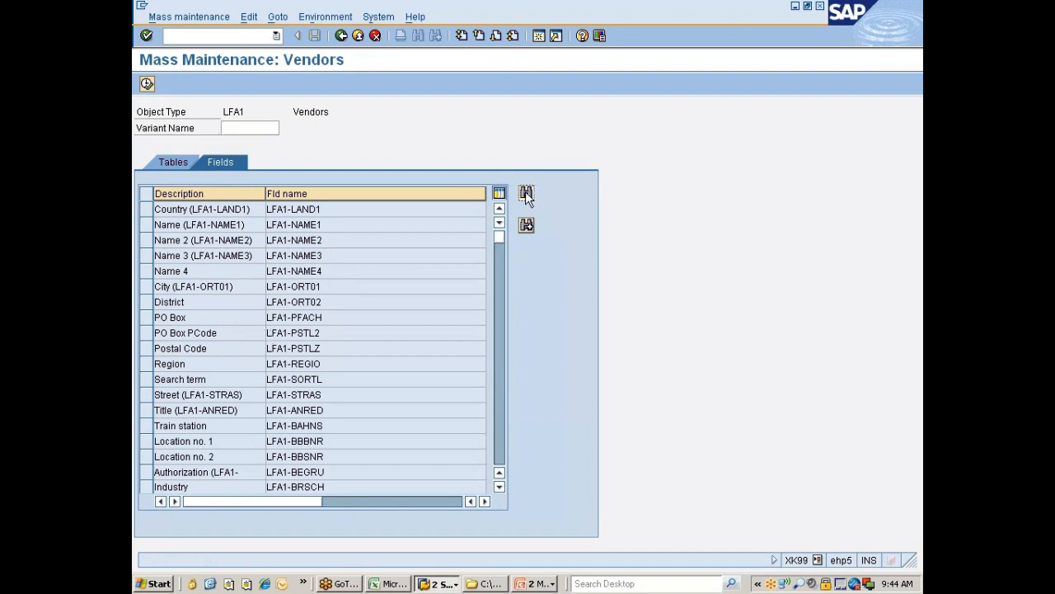
{"action": "type", "text": "LFM"}
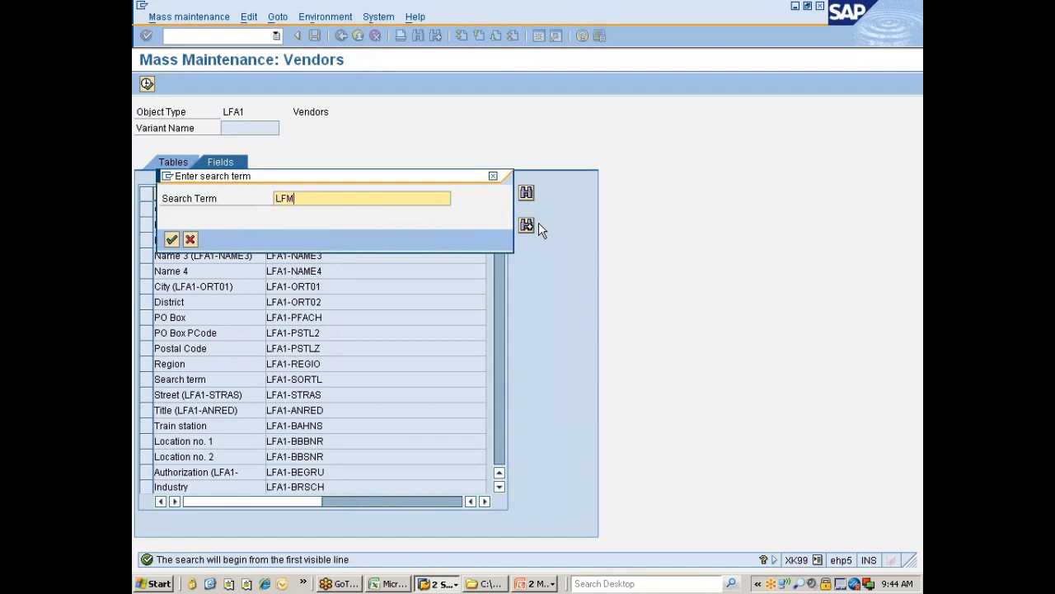
{"action": "type", "text": "1-EKGRP"}
{"action": "key", "text": "Return"}
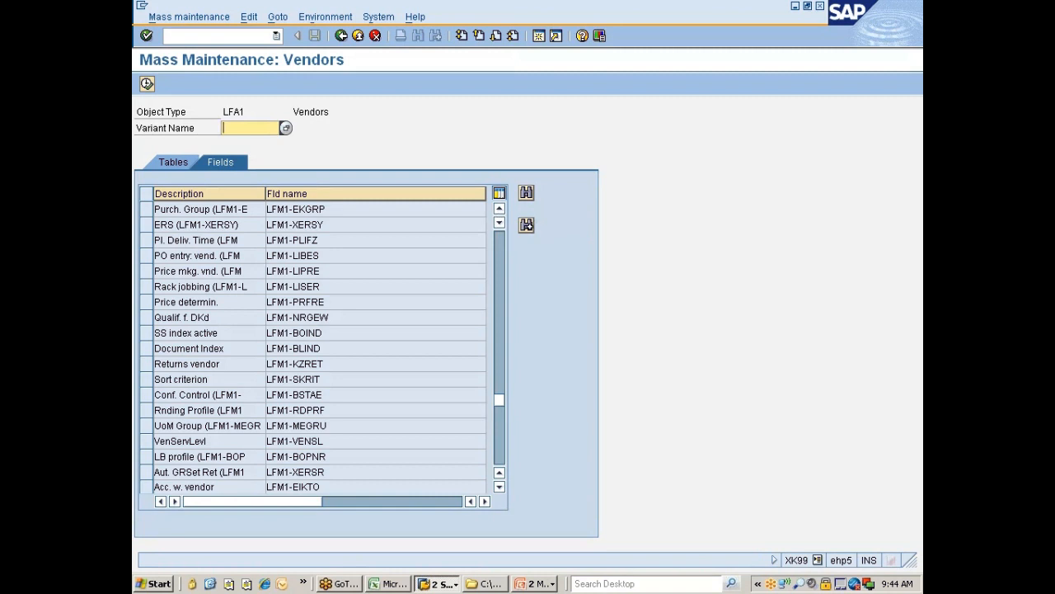
{"action": "left_click", "coordinate": [145, 212]}
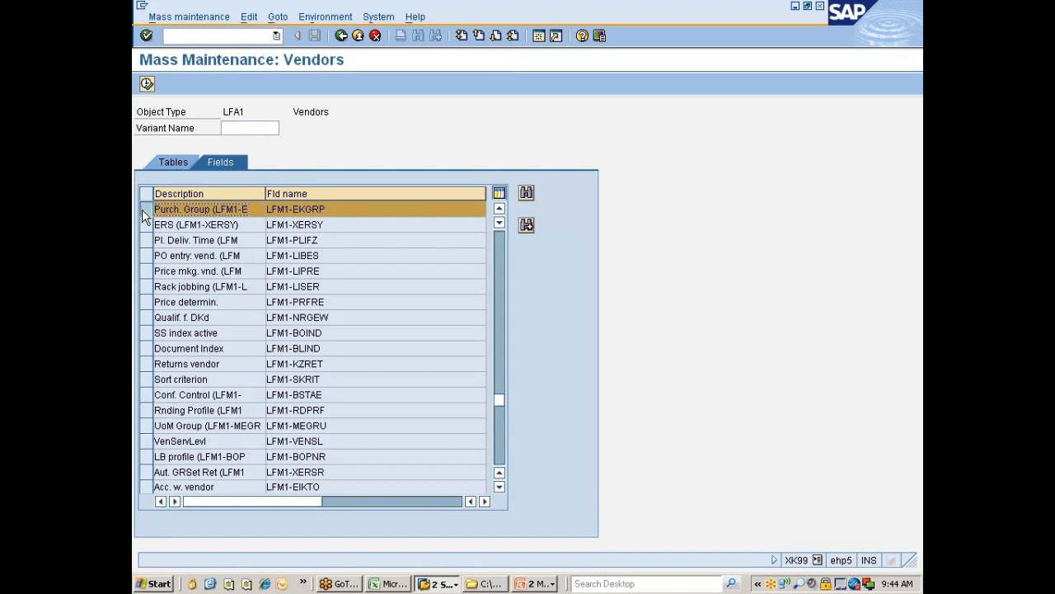
{"action": "left_click", "coordinate": [146, 85]}
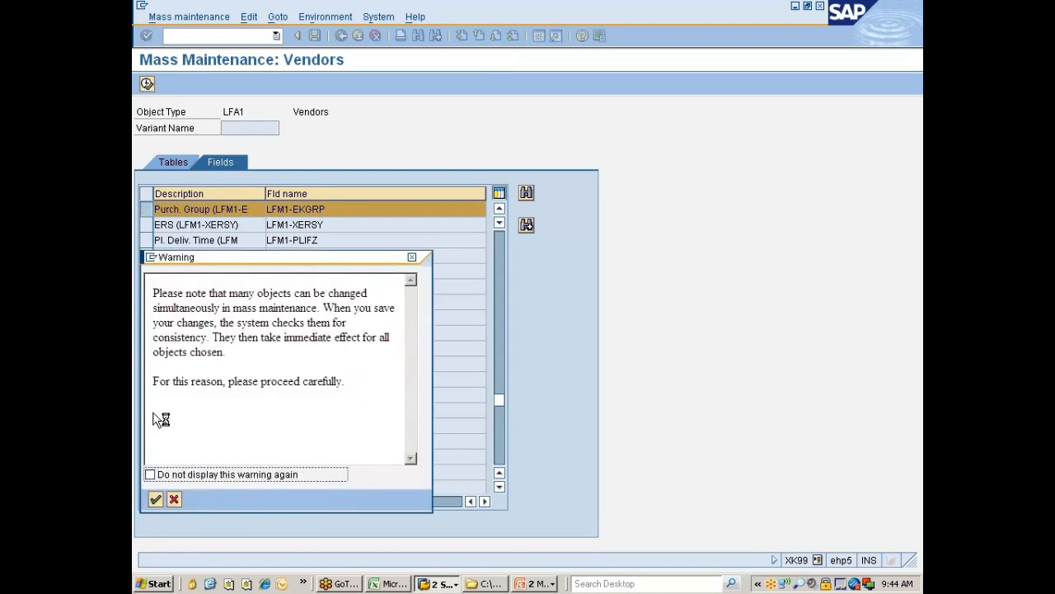
{"action": "left_click", "coordinate": [151, 475]}
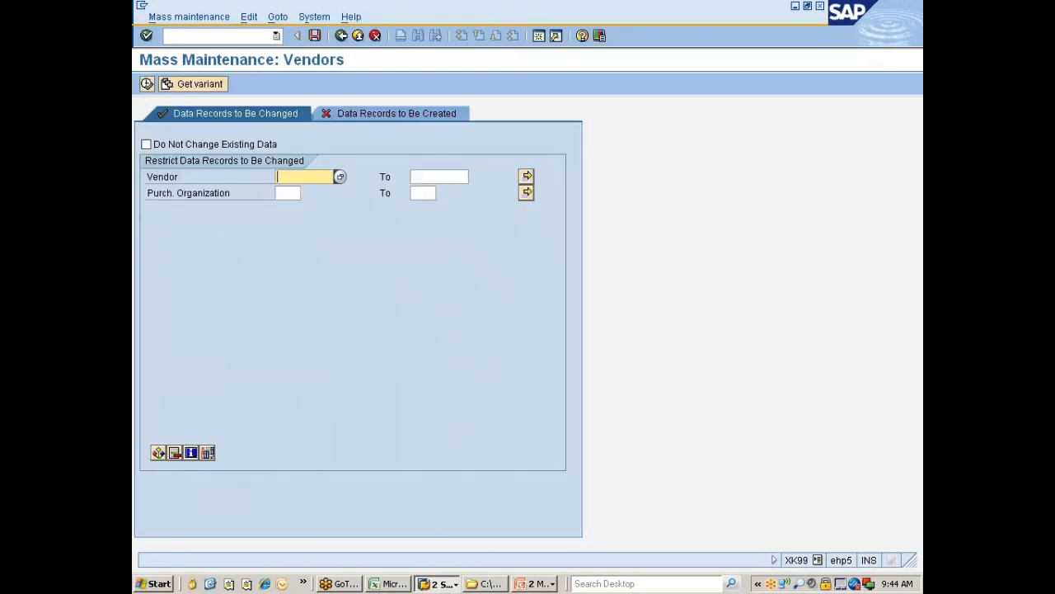
Step: Restrict records to purchasing organization 777C and list its two vendors
{"action": "left_click", "coordinate": [526, 177]}
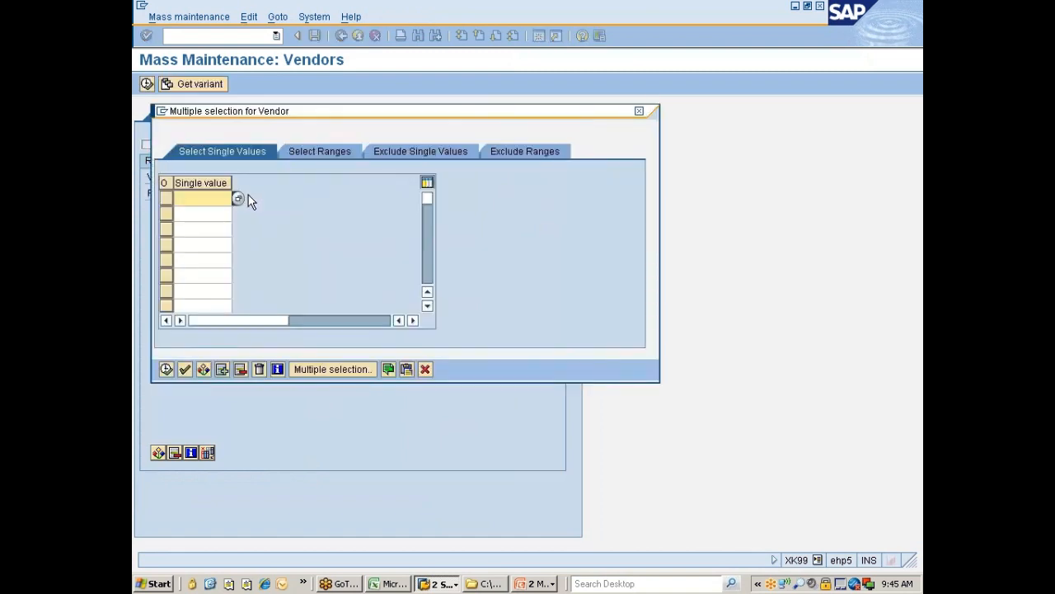
{"action": "left_click", "coordinate": [425, 370]}
{"action": "left_click", "coordinate": [282, 193]}
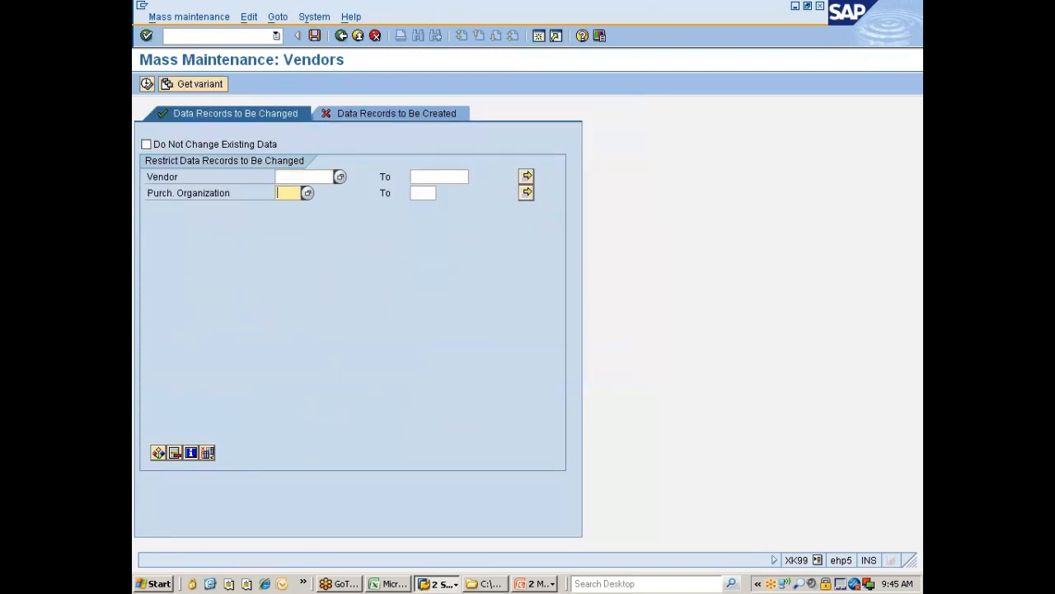
{"action": "type", "text": "777c"}
{"action": "key", "text": "F8"}
{"action": "left_click", "coordinate": [147, 83]}
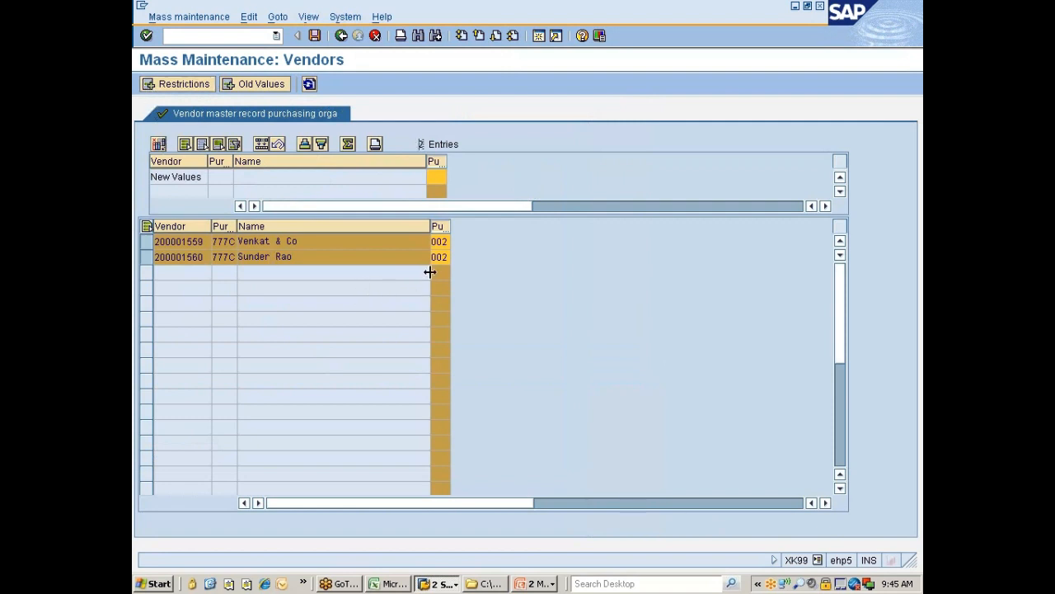
Step: Set purchasing group 001 as the new value for all listed vendors
{"action": "left_click", "coordinate": [451, 179]}
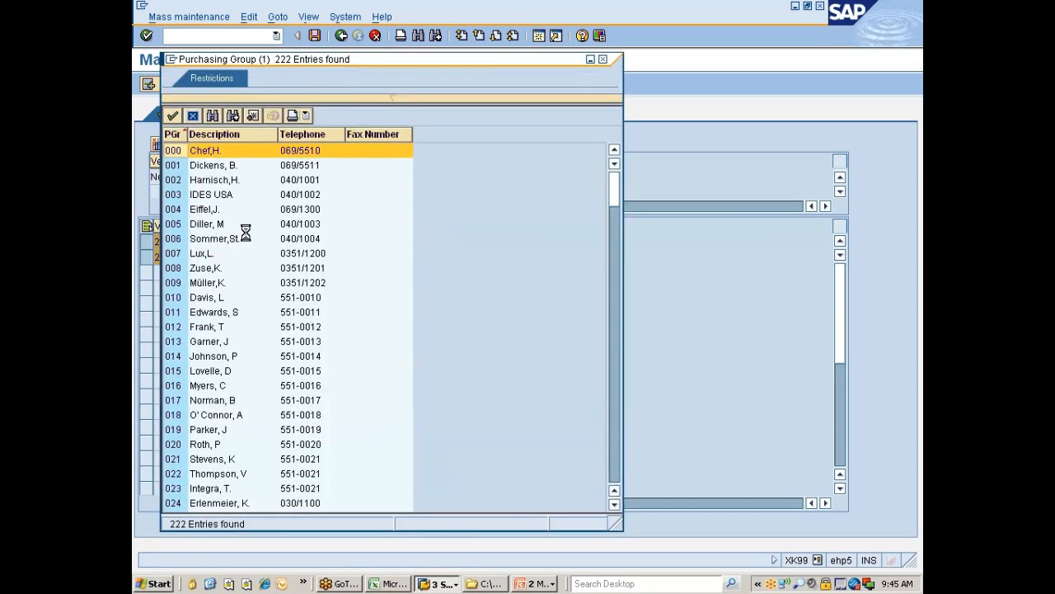
{"action": "double_click", "coordinate": [177, 167]}
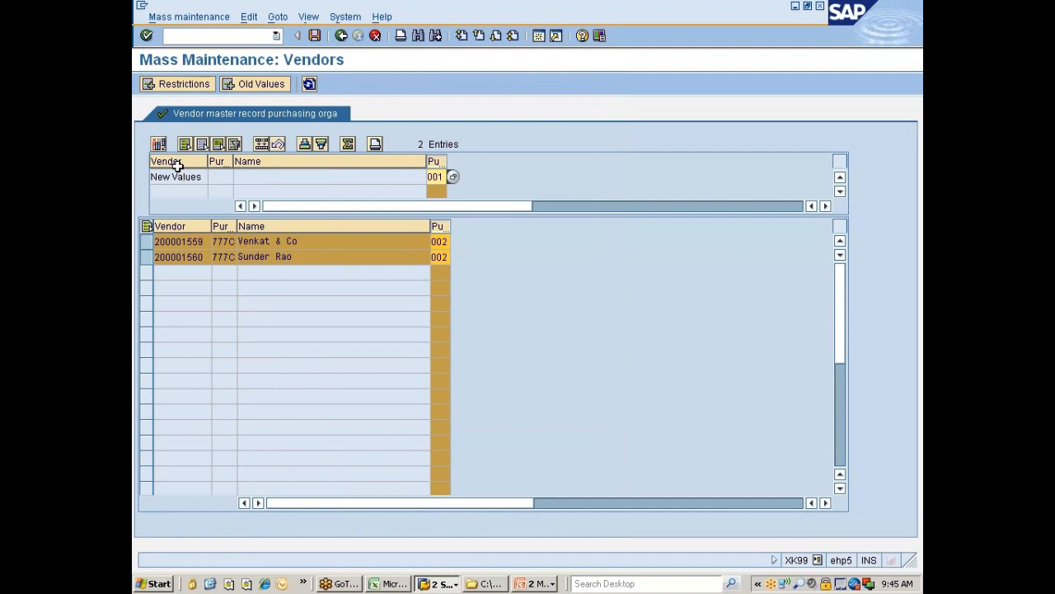
{"action": "left_click", "coordinate": [262, 145]}
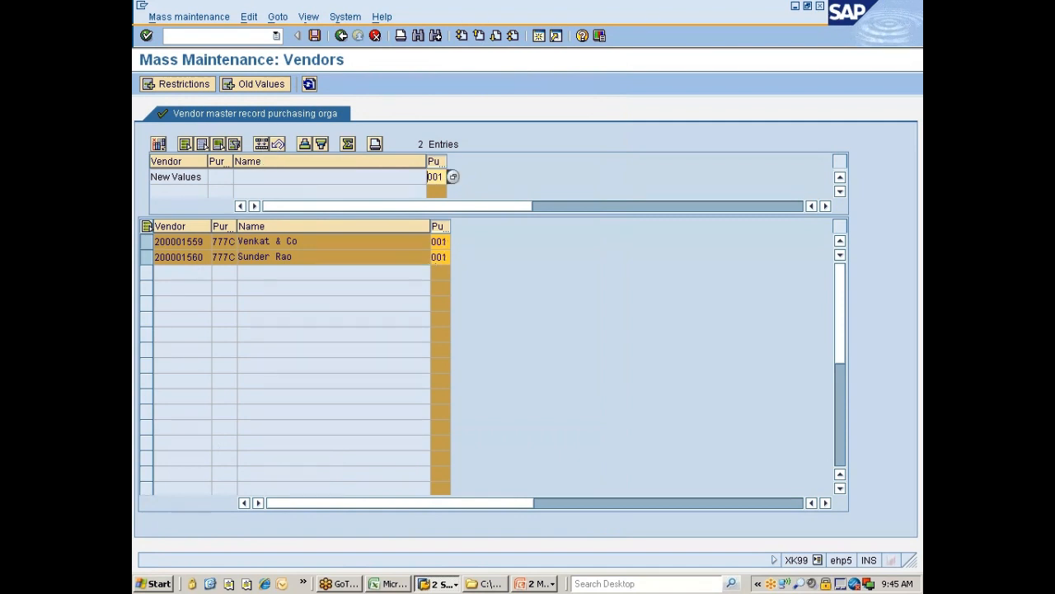
Step: Save the mass change, confirming the warning, and bring up the Mass Maintenance slide
{"action": "left_click", "coordinate": [316, 33]}
{"action": "left_click", "coordinate": [150, 474]}
{"action": "left_click", "coordinate": [155, 500]}
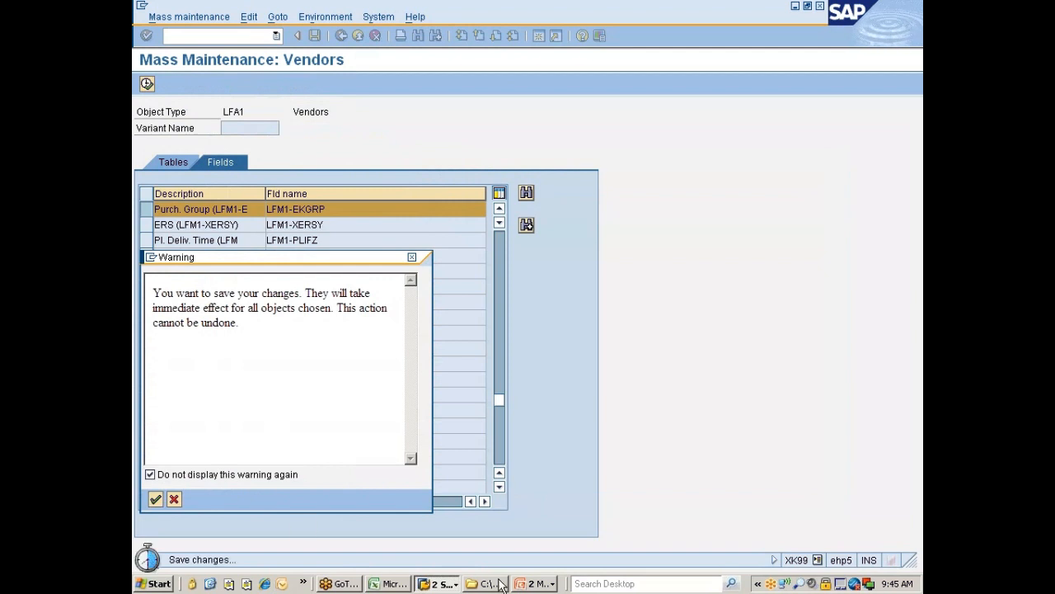
{"action": "left_click", "coordinate": [532, 583]}
{"action": "left_click", "coordinate": [546, 551]}
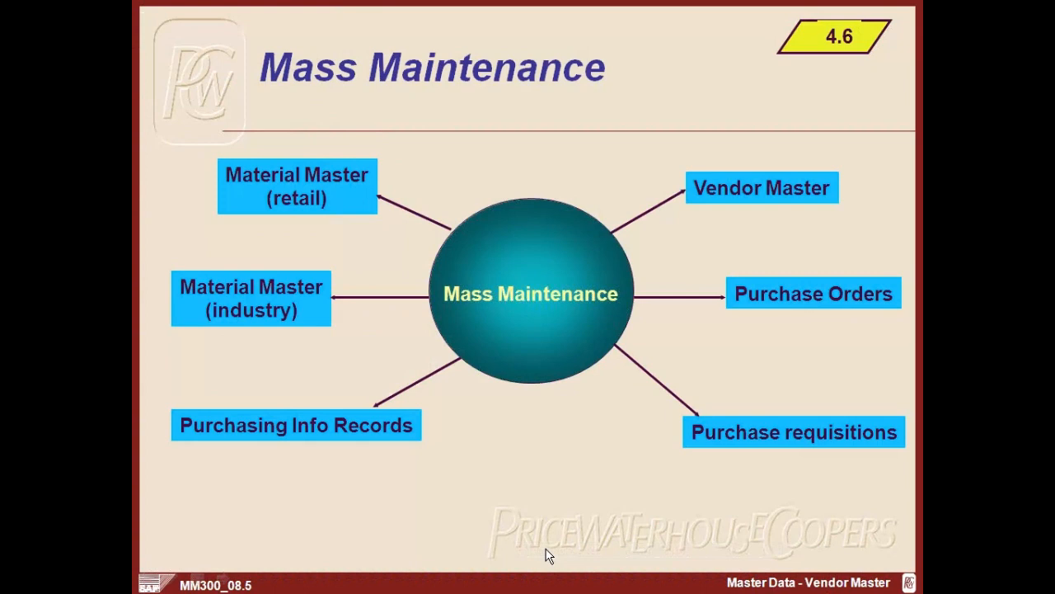
Step: Review the Vendor Sub-Range slide notes and Vendor's Supply Region slide, then return to SAP
{"action": "left_click", "coordinate": [549, 555]}
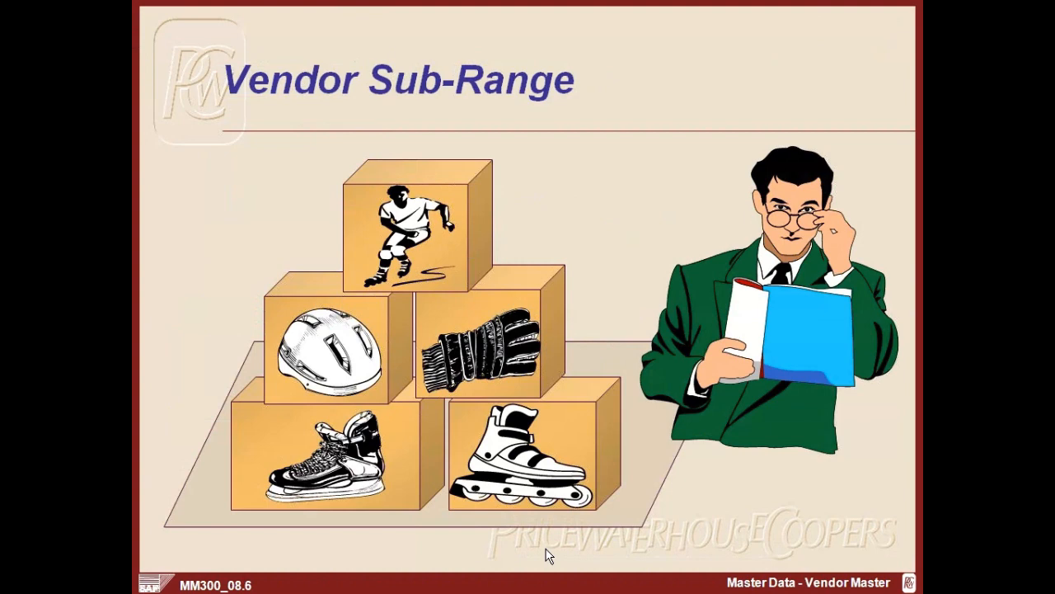
{"action": "key", "text": "Escape"}
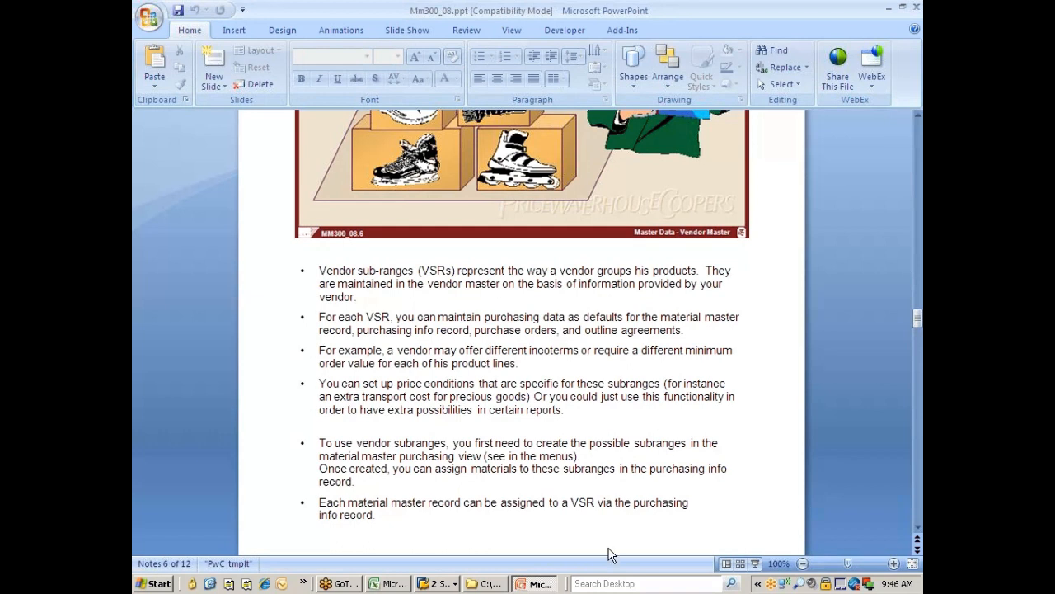
{"action": "left_click", "coordinate": [756, 563]}
{"action": "left_click", "coordinate": [755, 563]}
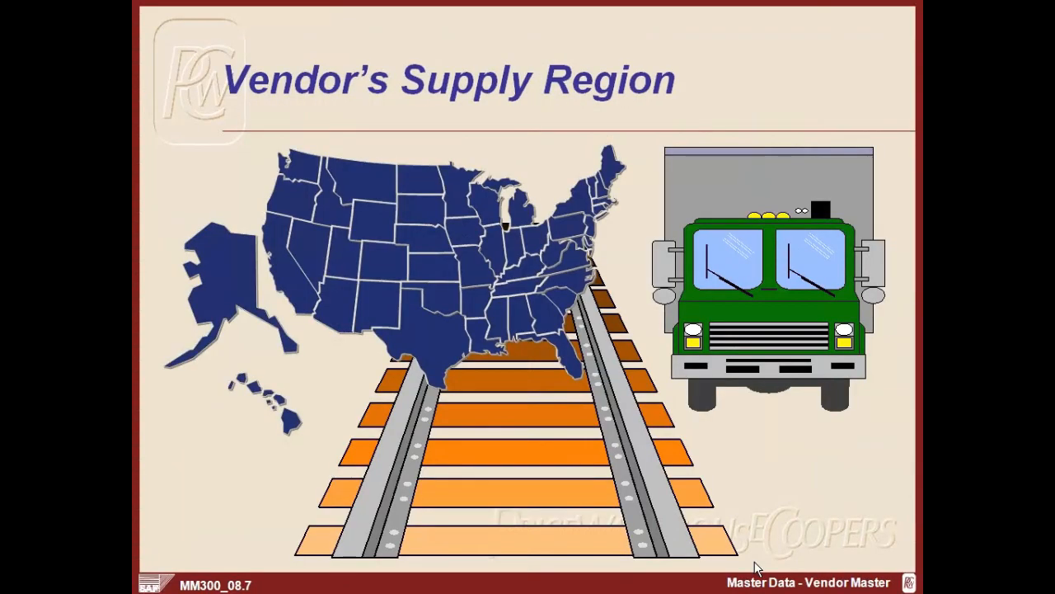
{"action": "key", "text": "alt+Tab"}
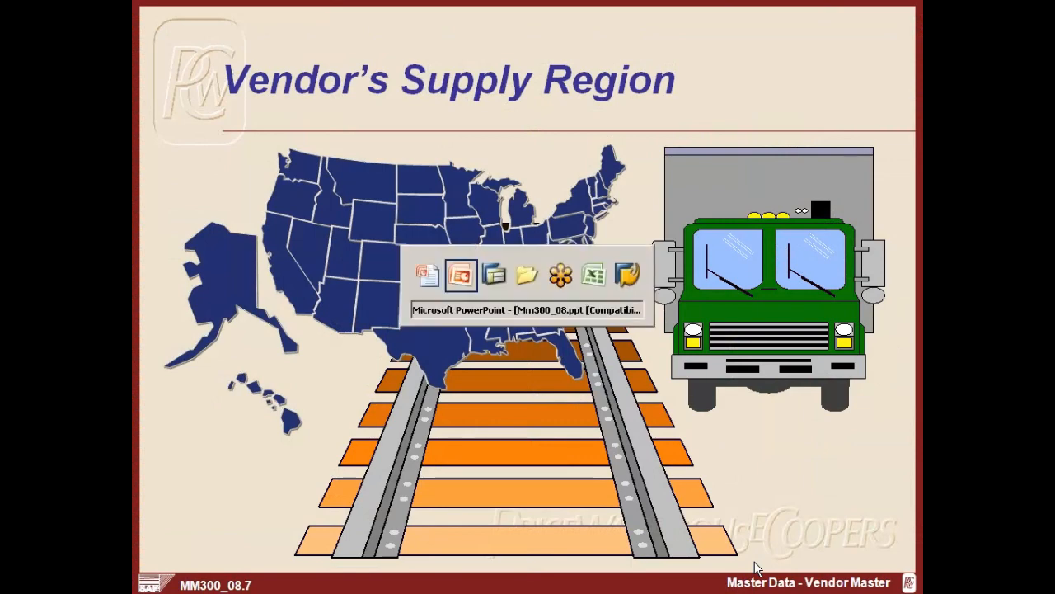
{"action": "key", "text": "alt+Tab"}
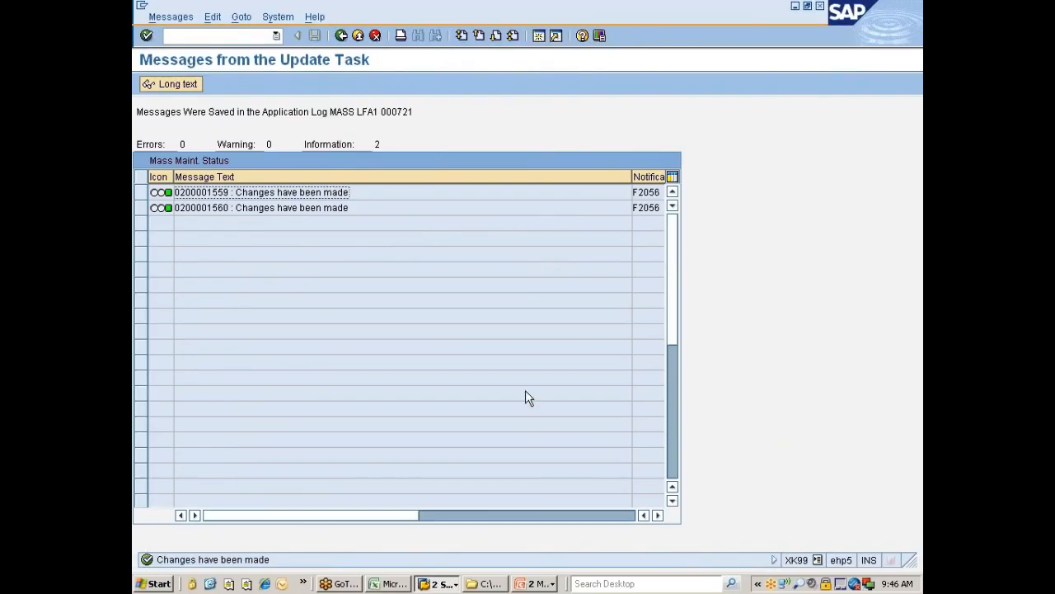
Step: Open the vendor change for company code 7777 with Address and Control views, excluding Payment transactions
{"action": "left_click", "coordinate": [217, 36]}
{"action": "type", "text": "/n"}
{"action": "type", "text": "xk99"}
{"action": "key", "text": "Return"}
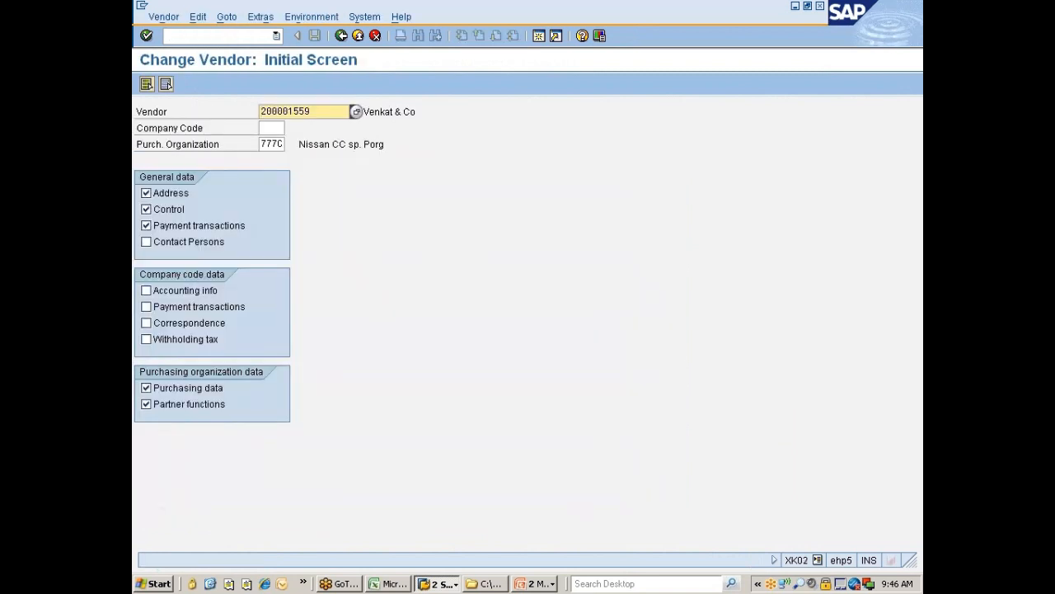
{"action": "key", "text": "Tab"}
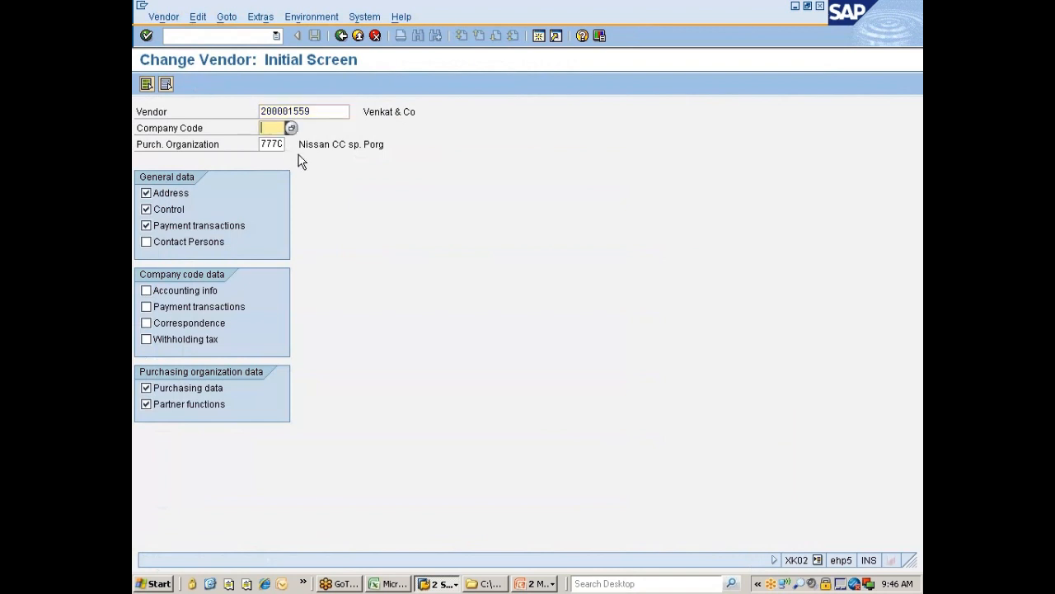
{"action": "type", "text": "7777"}
{"action": "left_click", "coordinate": [161, 223]}
{"action": "left_click", "coordinate": [163, 211]}
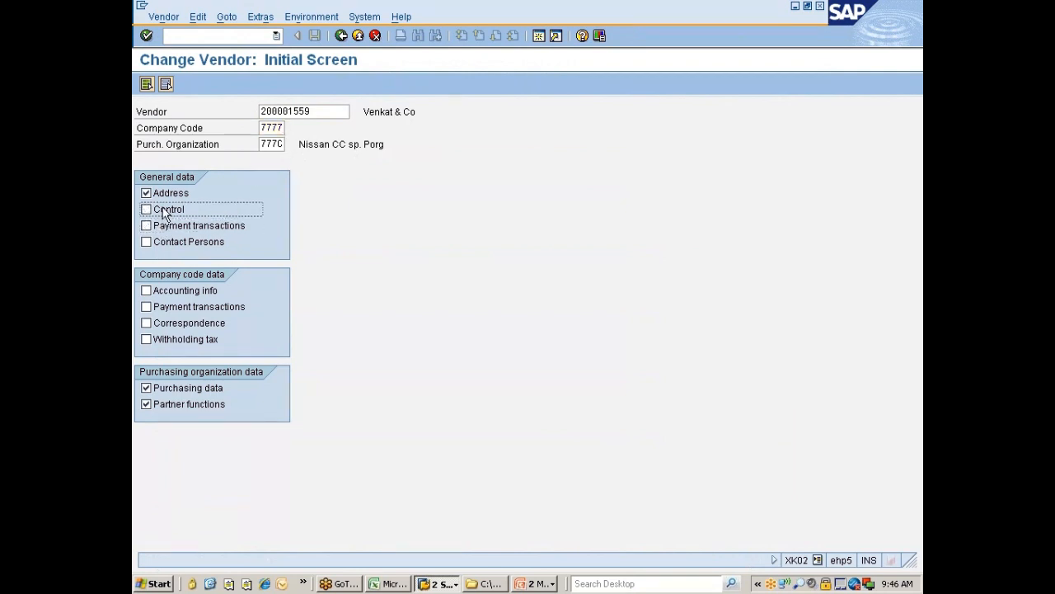
{"action": "left_click", "coordinate": [164, 210]}
Step: Step through Address and Control data to Purchasing data and open Extras > Regions of supply
{"action": "key", "text": "Return"}
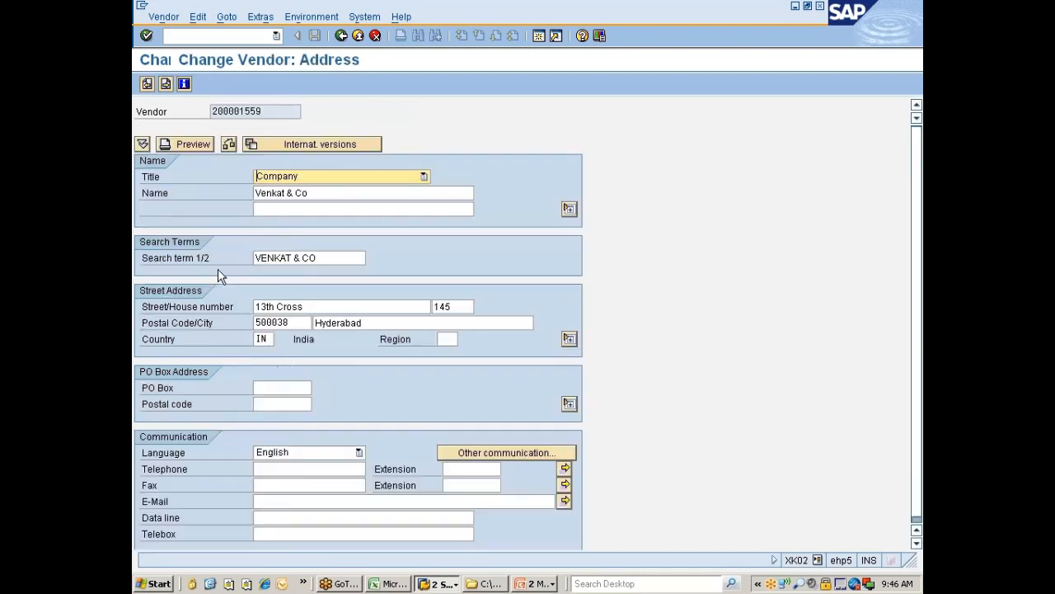
{"action": "left_click", "coordinate": [260, 17]}
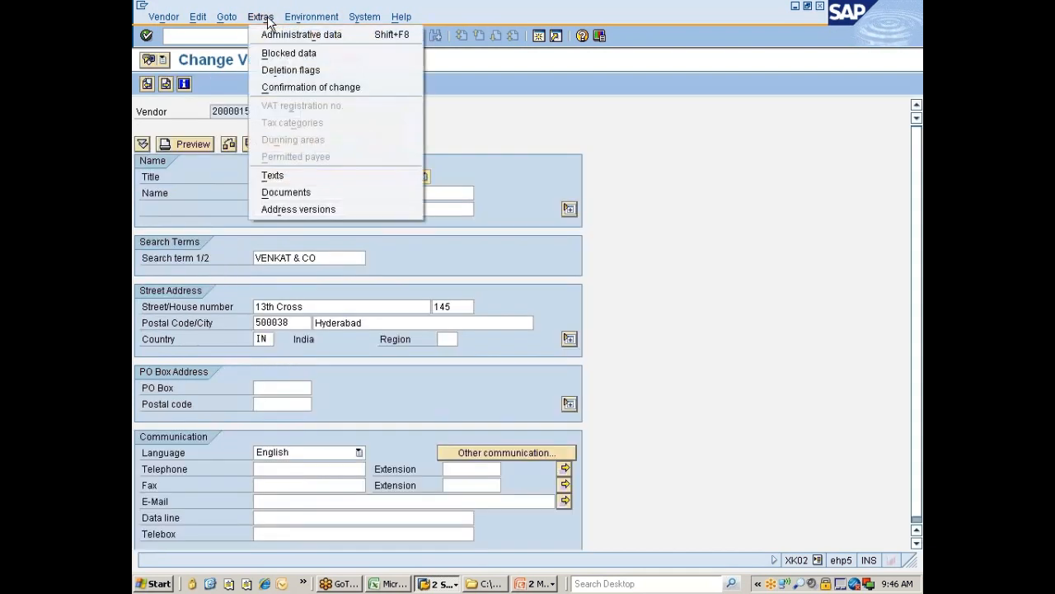
{"action": "left_click", "coordinate": [497, 140]}
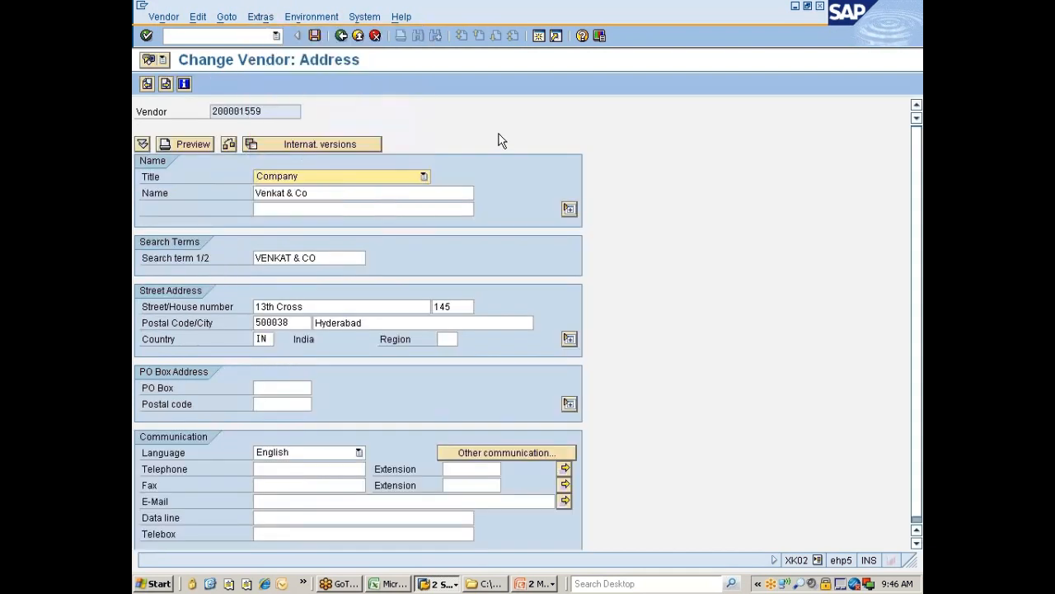
{"action": "key", "text": "Return"}
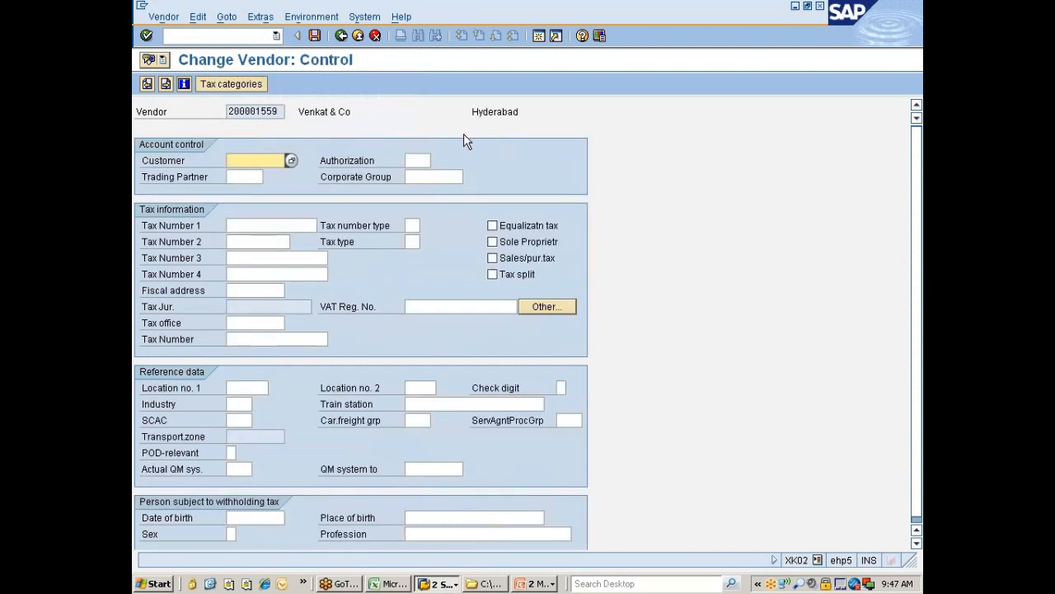
{"action": "left_click", "coordinate": [262, 18]}
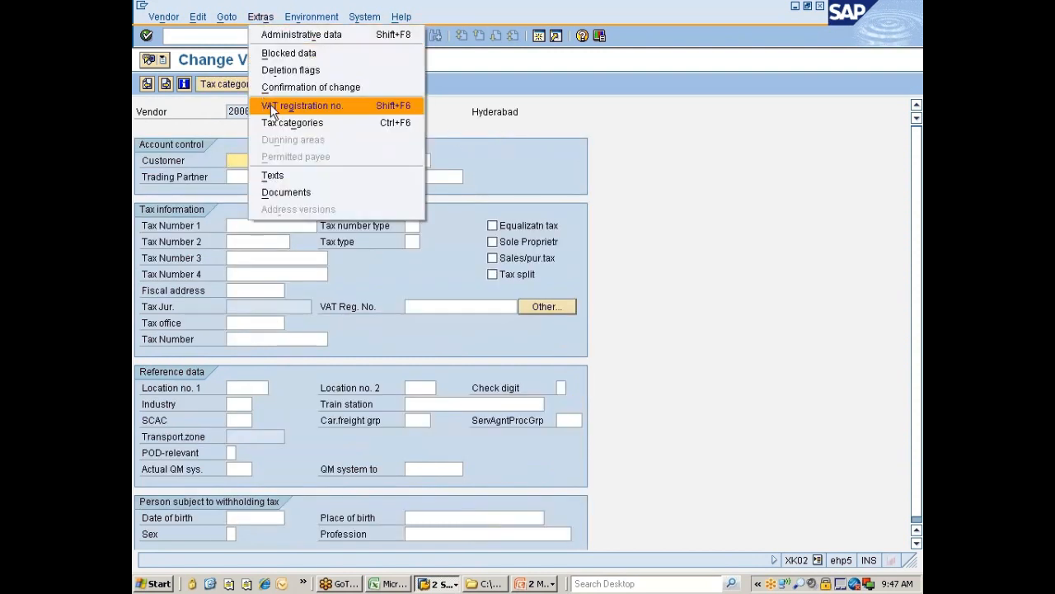
{"action": "left_click", "coordinate": [583, 124]}
{"action": "key", "text": "Return"}
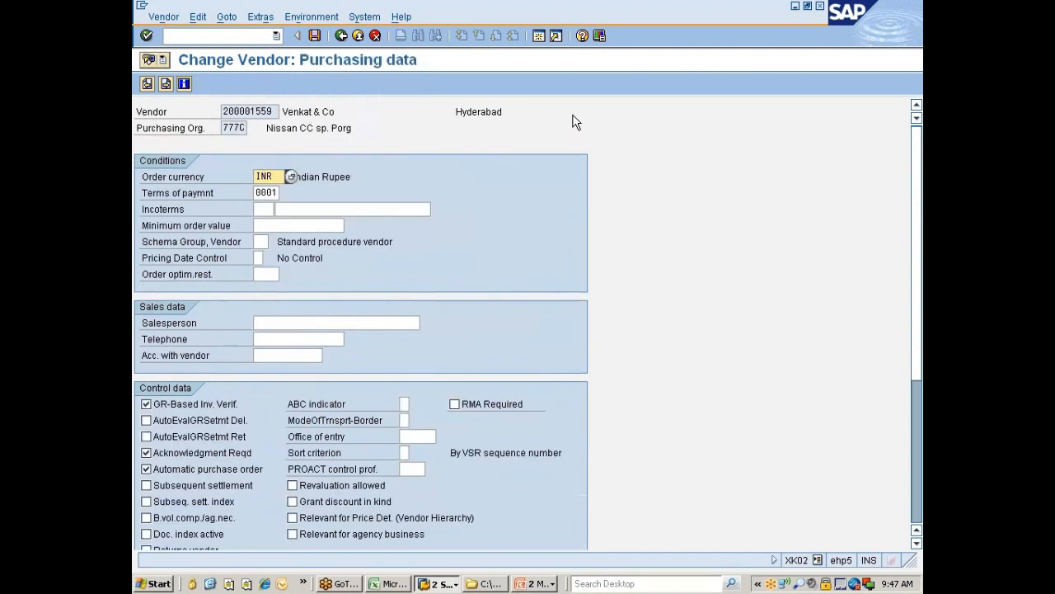
{"action": "left_click", "coordinate": [265, 17]}
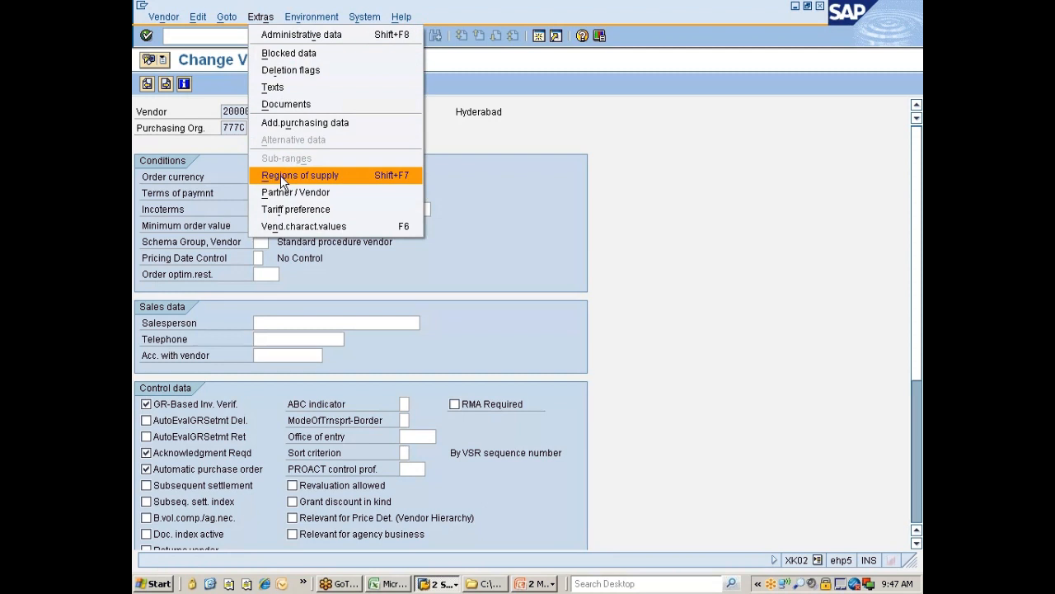
{"action": "left_click", "coordinate": [281, 175]}
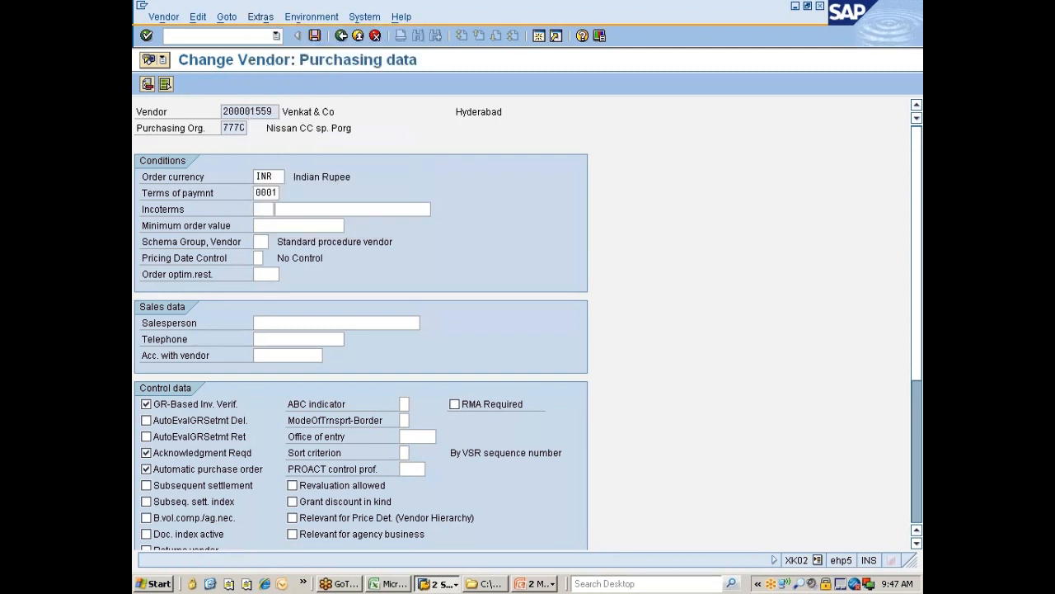
{"action": "left_click", "coordinate": [171, 175]}
{"action": "left_click_drag", "start_coordinate": [173, 161], "coordinate": [190, 161]}
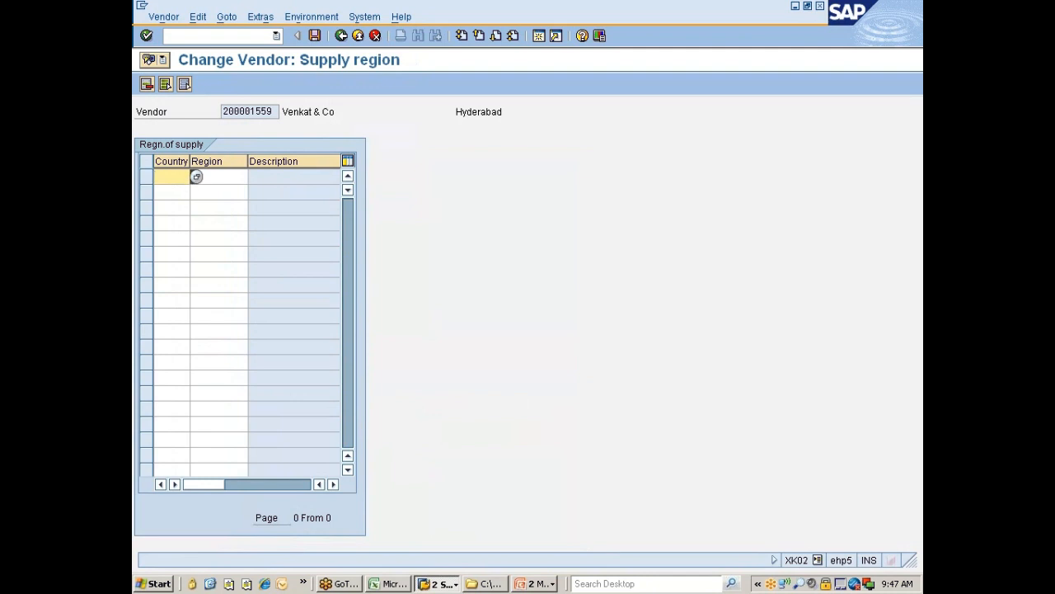
{"action": "left_click", "coordinate": [211, 177]}
{"action": "left_click", "coordinate": [179, 177]}
{"action": "left_click", "coordinate": [197, 178]}
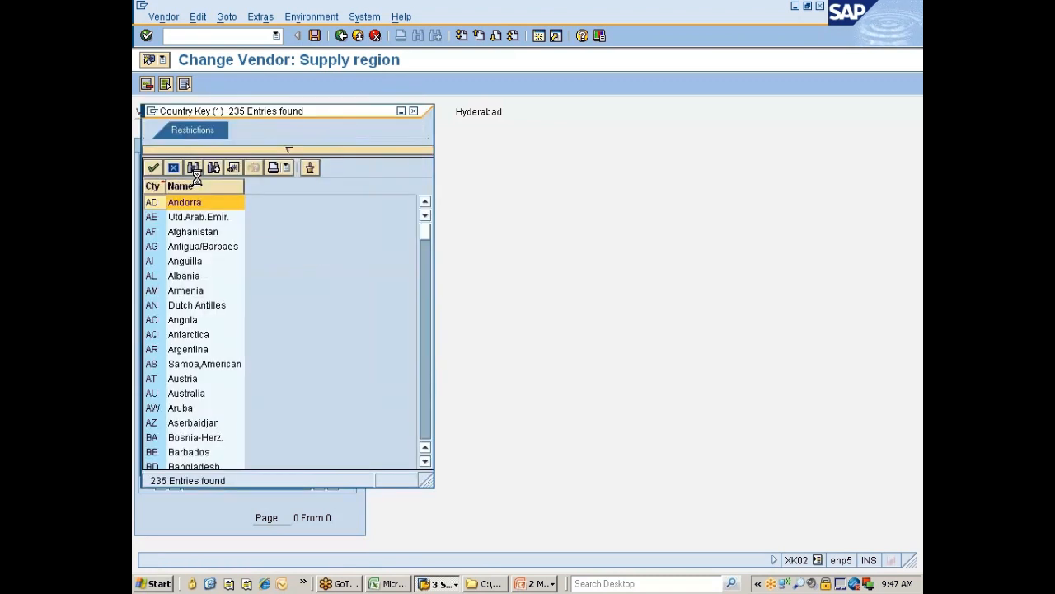
{"action": "scroll", "coordinate": [198, 318], "scroll_direction": "down", "scroll_amount": 5}
{"action": "scroll", "coordinate": [194, 318], "scroll_direction": "down", "scroll_amount": 10}
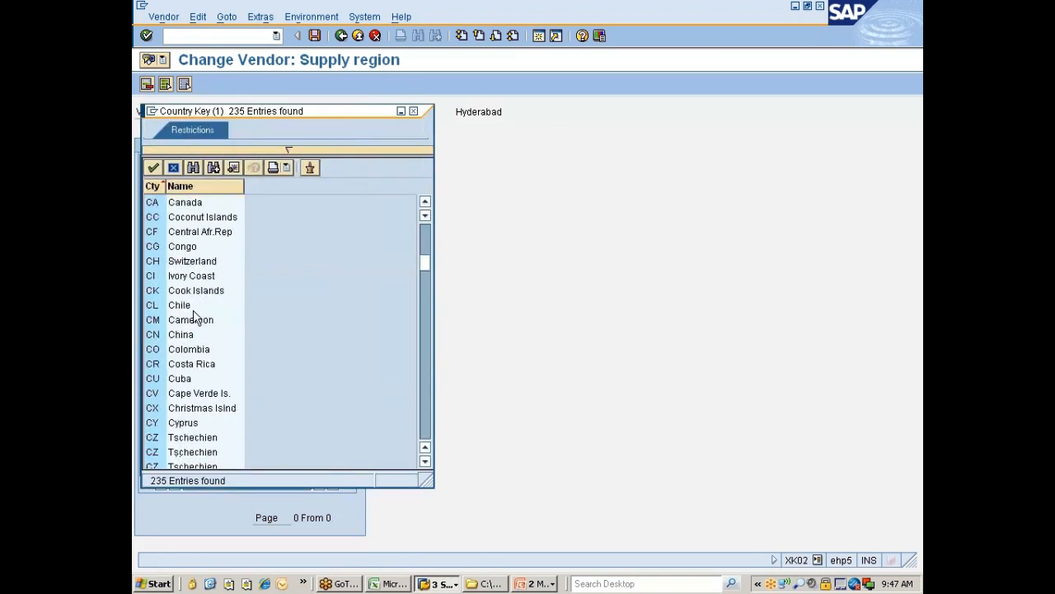
{"action": "scroll", "coordinate": [195, 319], "scroll_direction": "down", "scroll_amount": 16}
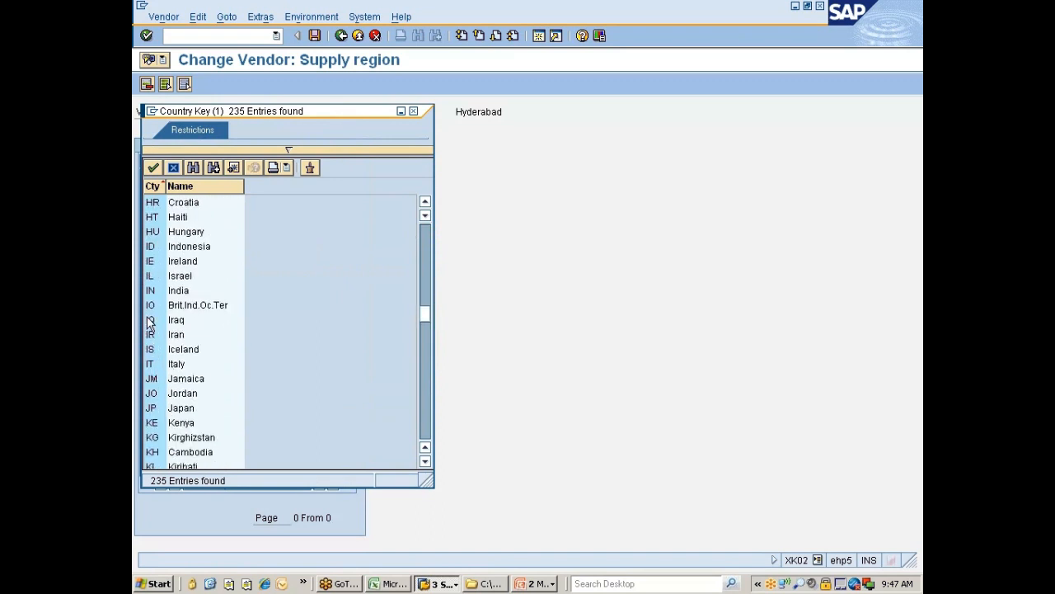
{"action": "double_click", "coordinate": [165, 290]}
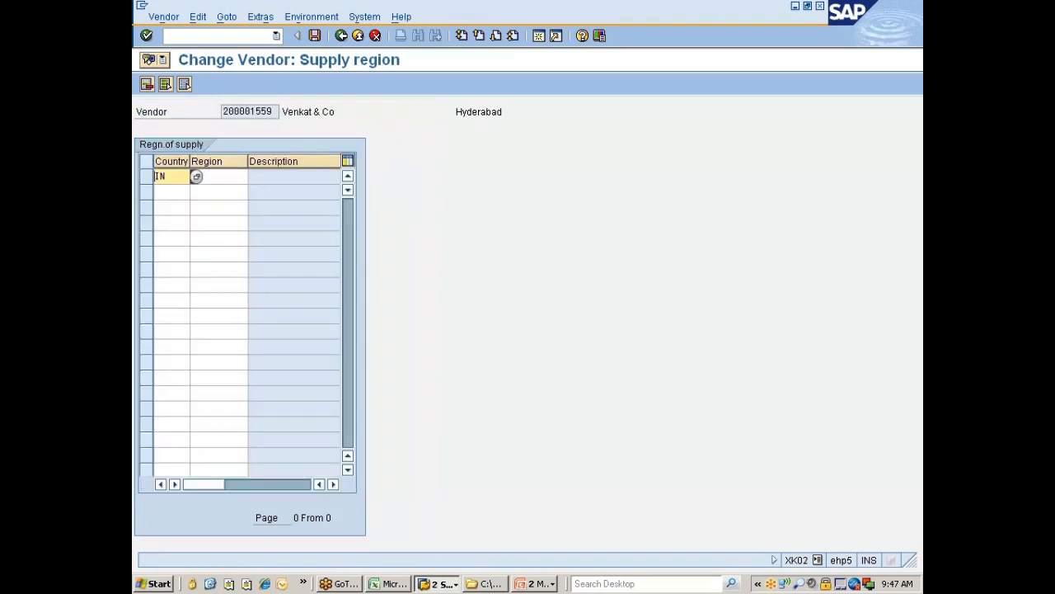
{"action": "left_click", "coordinate": [218, 176]}
{"action": "left_click", "coordinate": [254, 177]}
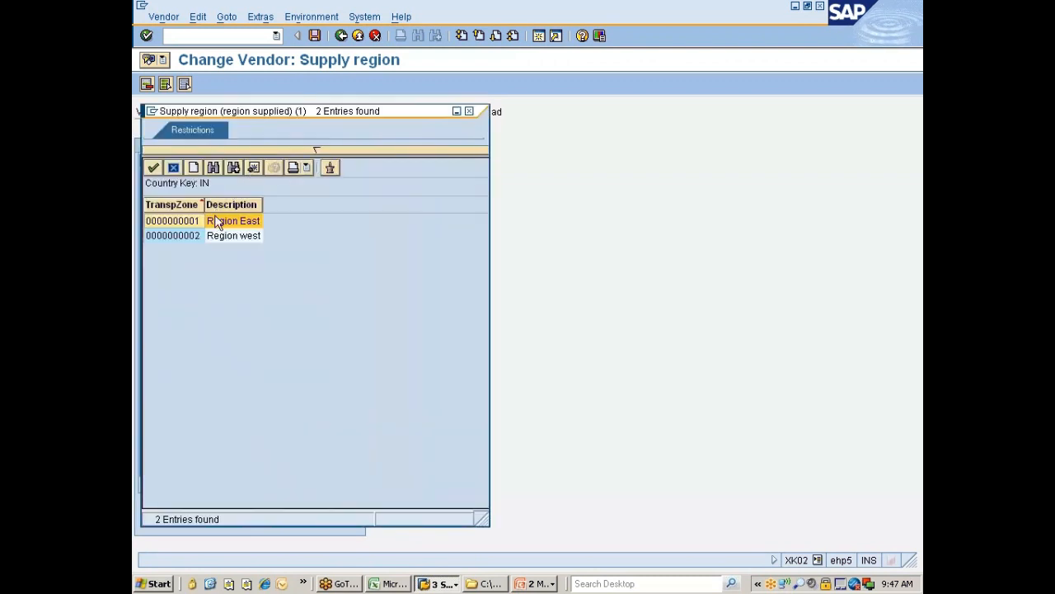
{"action": "double_click", "coordinate": [175, 228]}
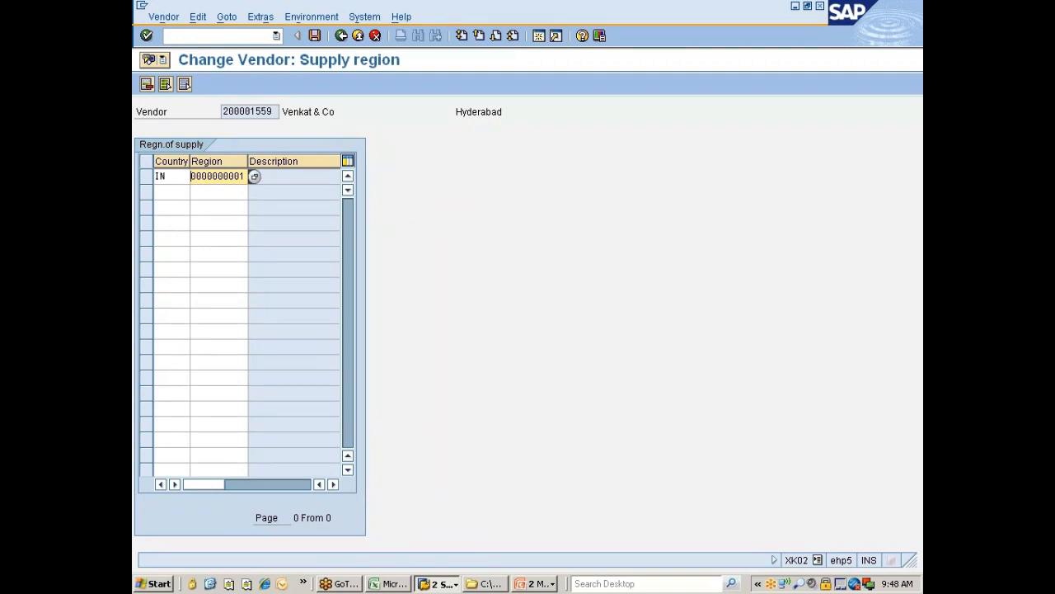
Step: Leave the vendor change without saving and advance the slide show to the Account Group slide
{"action": "left_click", "coordinate": [343, 36]}
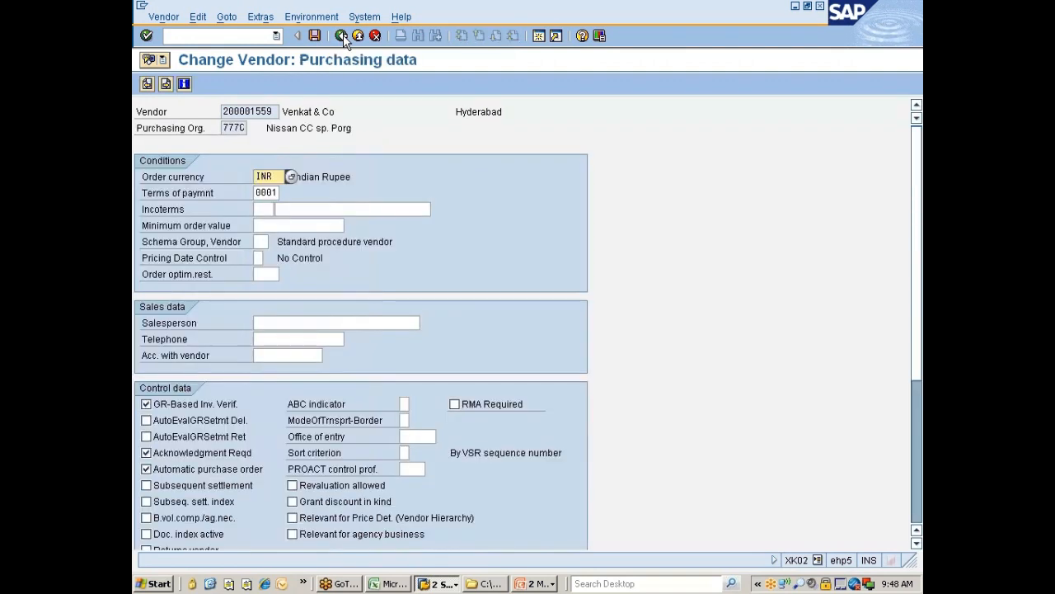
{"action": "left_click", "coordinate": [343, 34]}
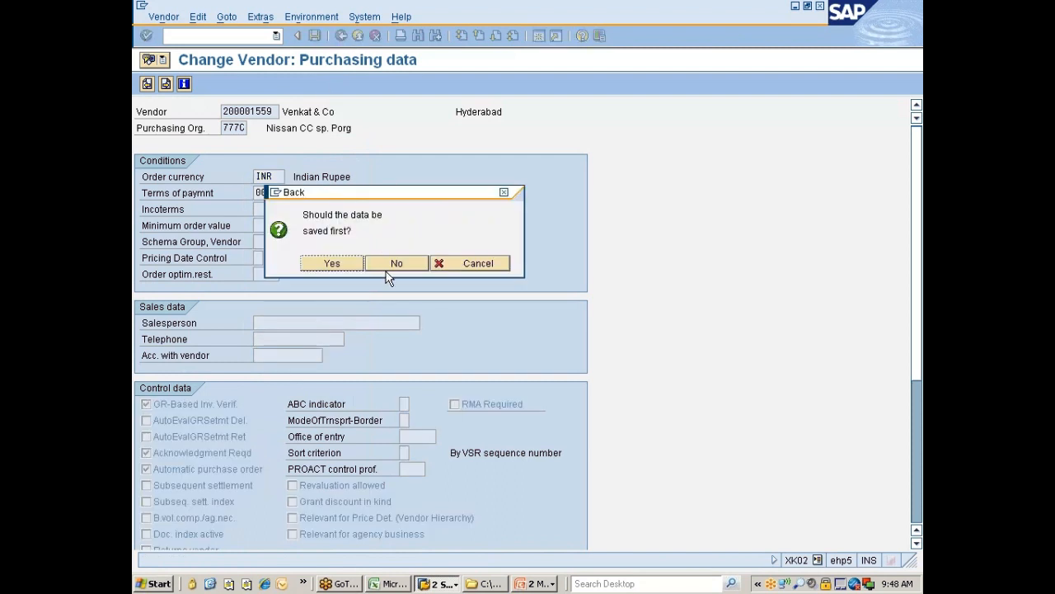
{"action": "left_click", "coordinate": [389, 264]}
{"action": "left_click", "coordinate": [528, 583]}
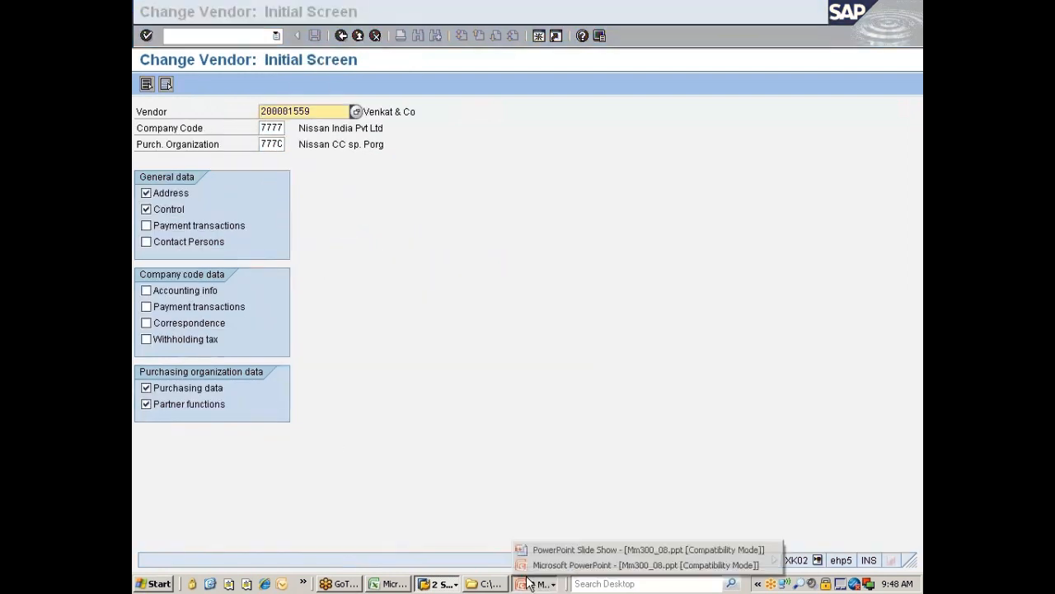
{"action": "left_click", "coordinate": [539, 546]}
{"action": "left_click", "coordinate": [543, 559]}
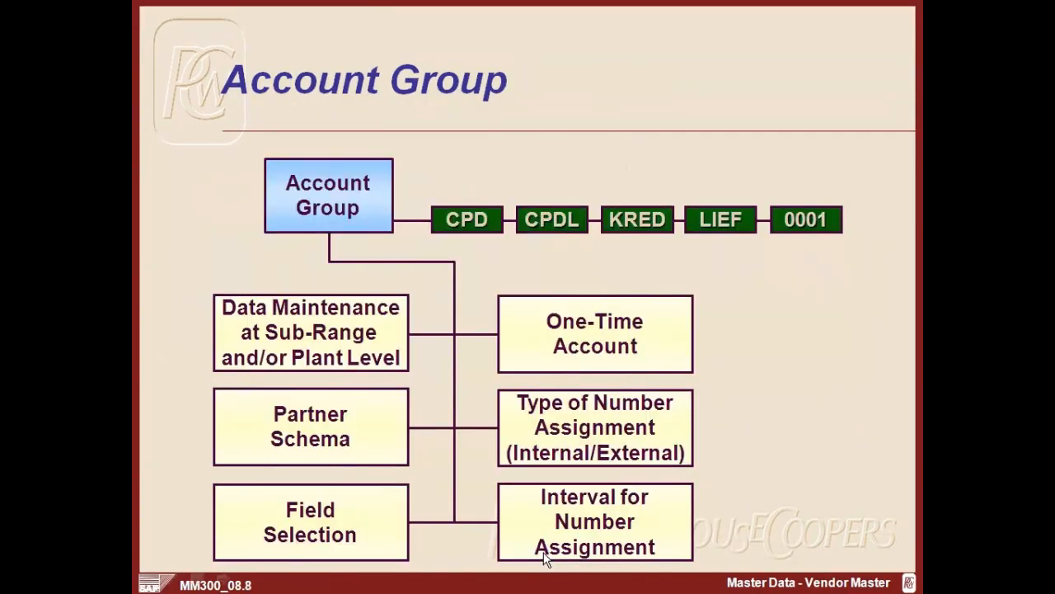
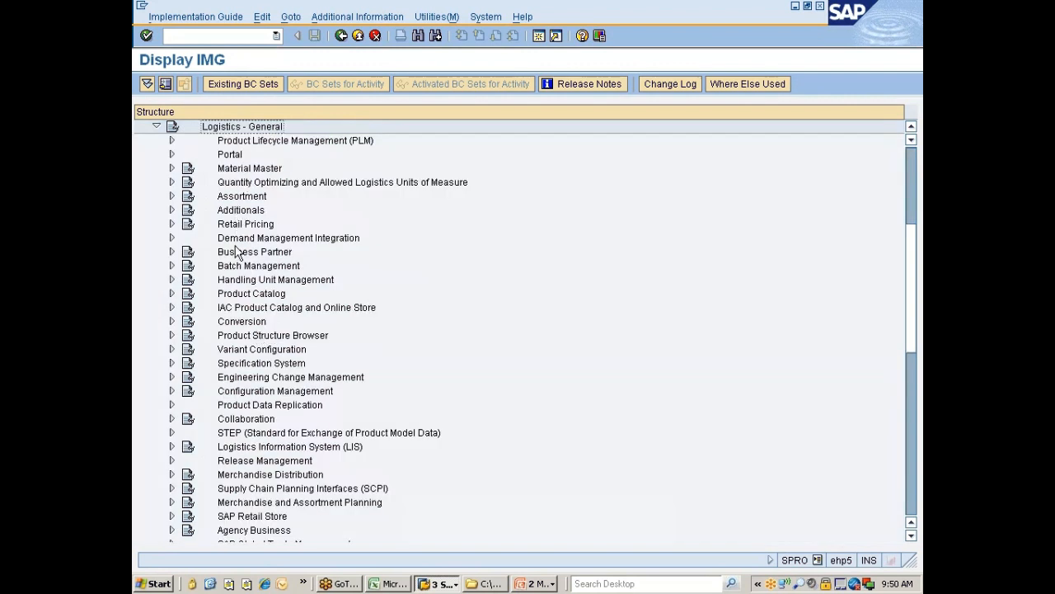
Step: Expand Business Partner > Vendors > Control and run Define Account Groups and Field Selection (Vendor)
{"action": "left_click", "coordinate": [238, 254]}
{"action": "double_click", "coordinate": [239, 254]}
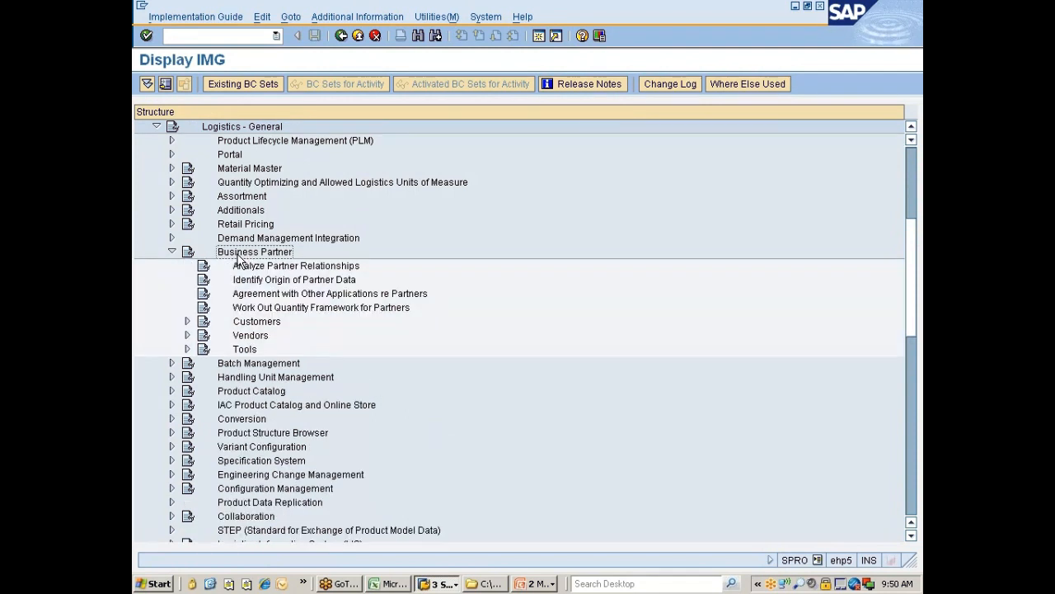
{"action": "left_click", "coordinate": [237, 259]}
{"action": "key", "text": "Down"}
{"action": "key", "text": "Down"}
{"action": "key", "text": "Down"}
{"action": "key", "text": "Down"}
{"action": "key", "text": "Down"}
{"action": "key", "text": "Right"}
{"action": "key", "text": "Down"}
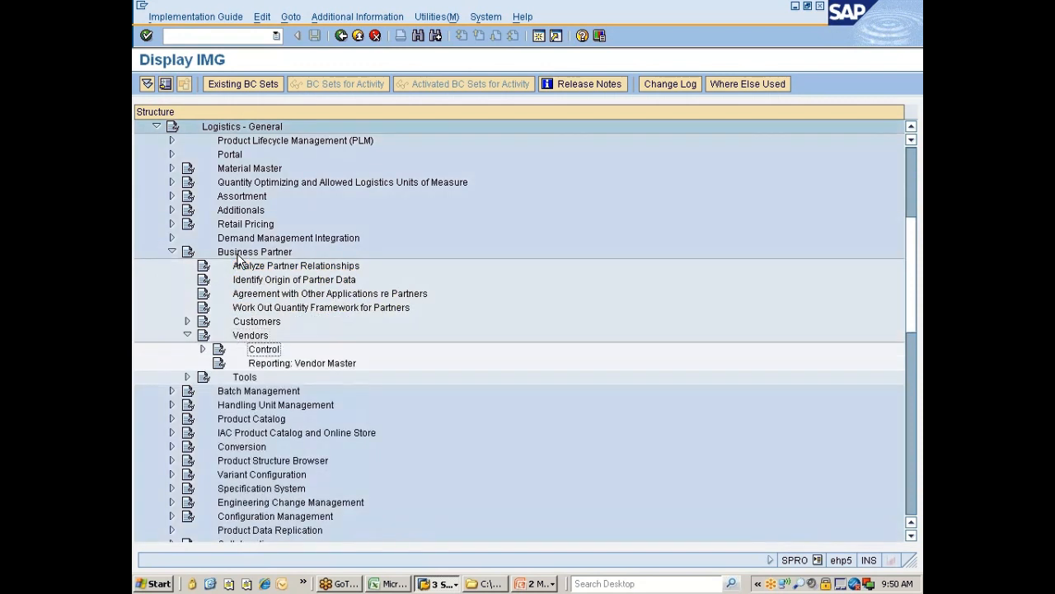
{"action": "key", "text": "Right"}
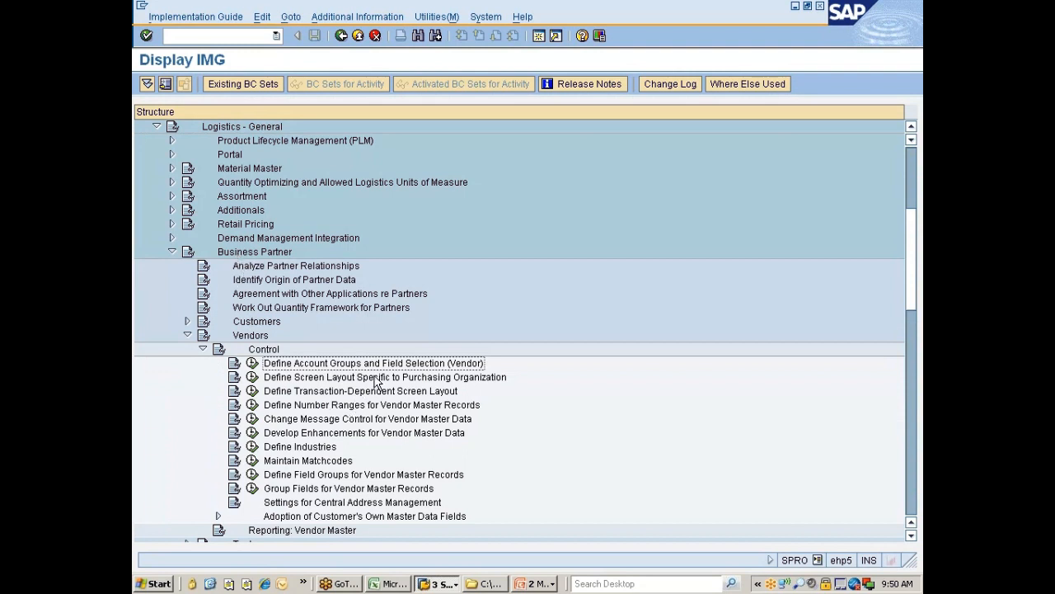
{"action": "left_click", "coordinate": [252, 365]}
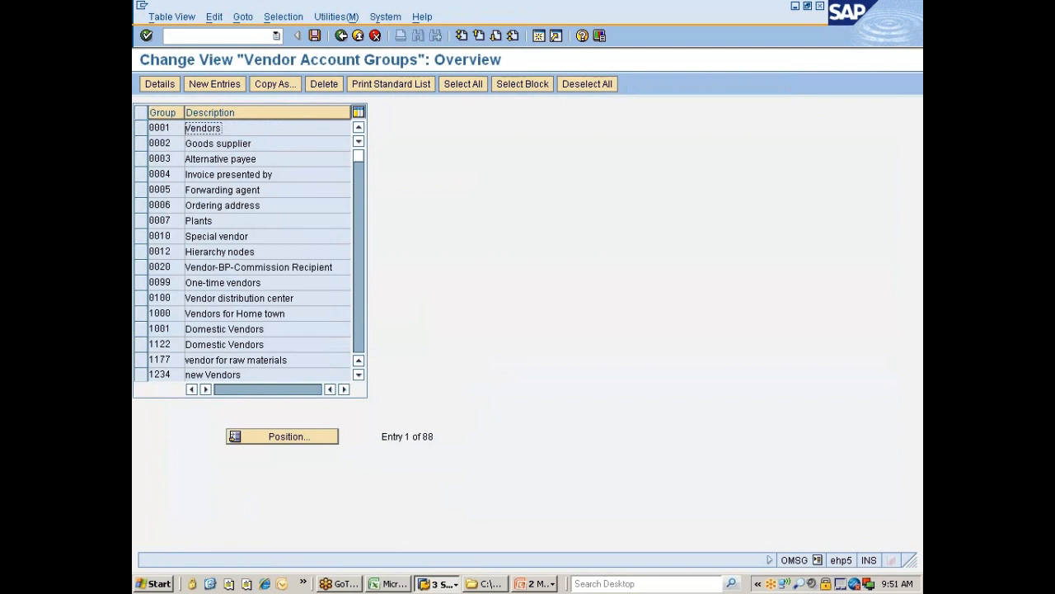
Step: Copy account group 0002 Goods supplier as new group ZNIS and save it under a customizing request
{"action": "left_click", "coordinate": [141, 144]}
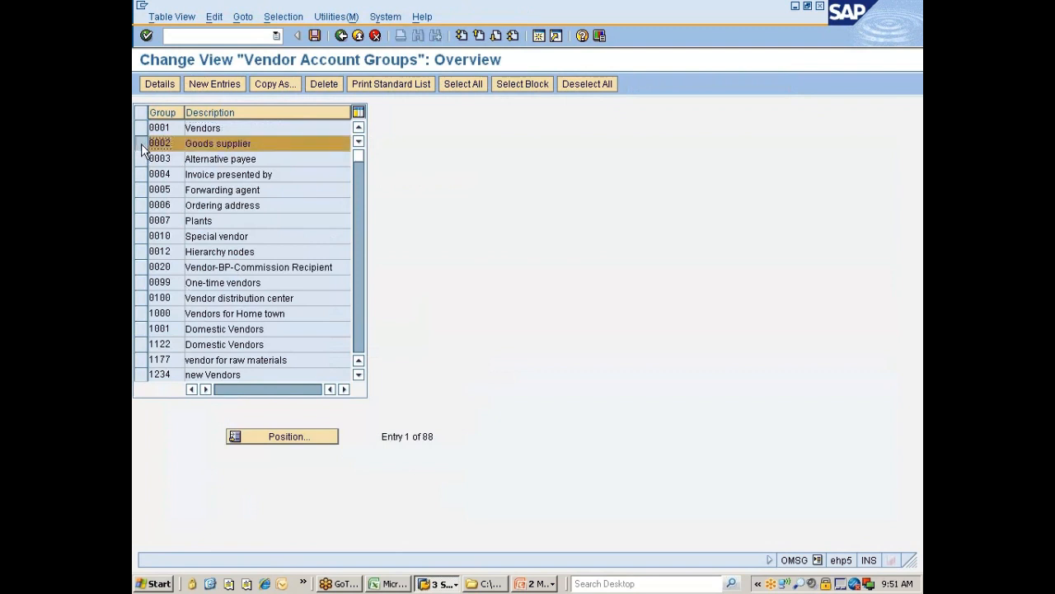
{"action": "left_click", "coordinate": [277, 85]}
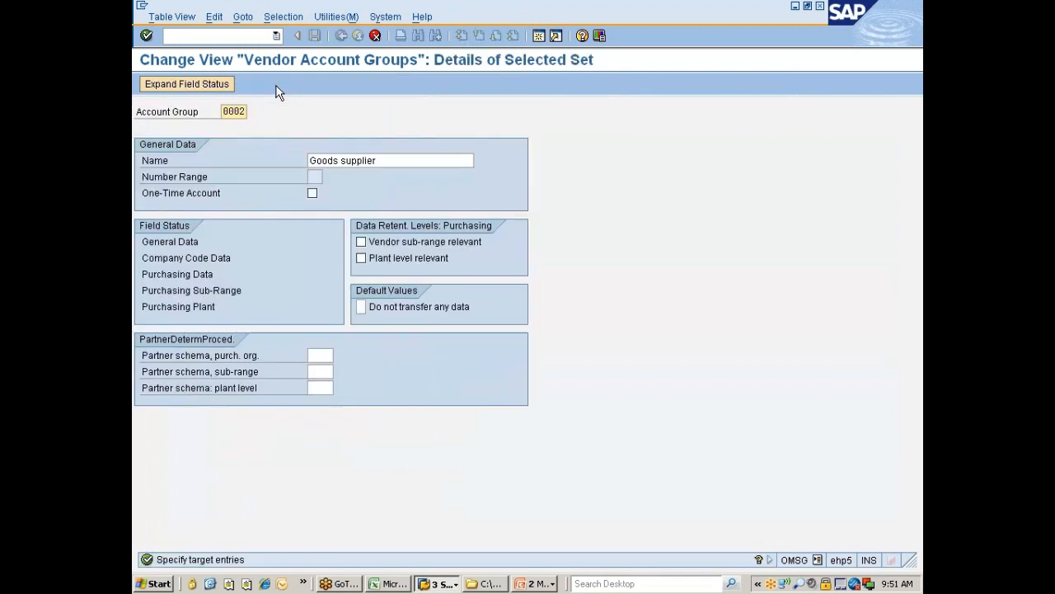
{"action": "key", "text": "BackSpace"}
{"action": "key", "text": "BackSpace"}
{"action": "key", "text": "BackSpace"}
{"action": "key", "text": "BackSpace"}
{"action": "type", "text": "Z"}
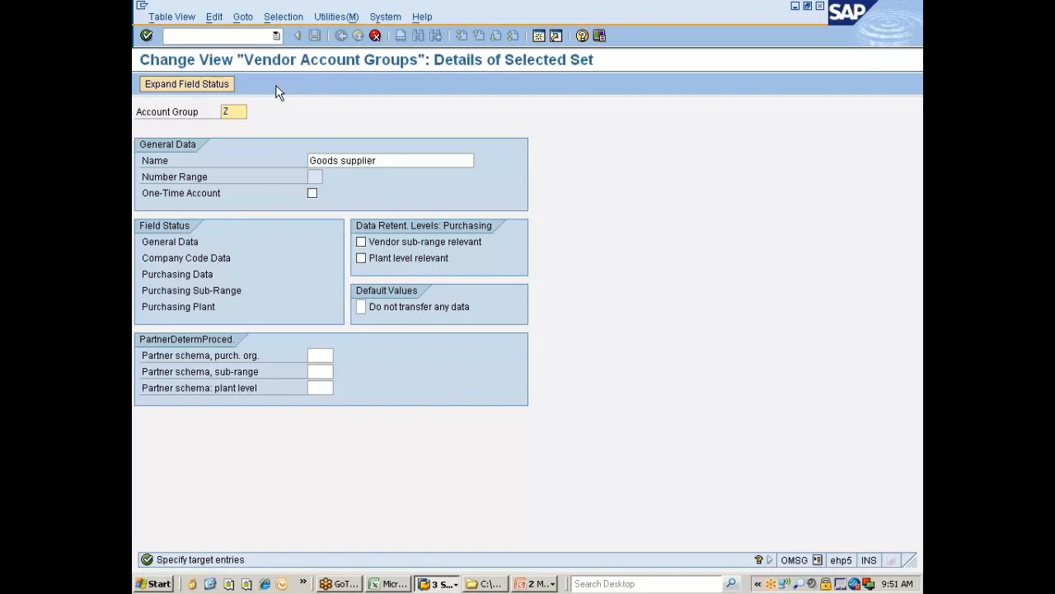
{"action": "type", "text": "NIS"}
{"action": "key", "text": "Return"}
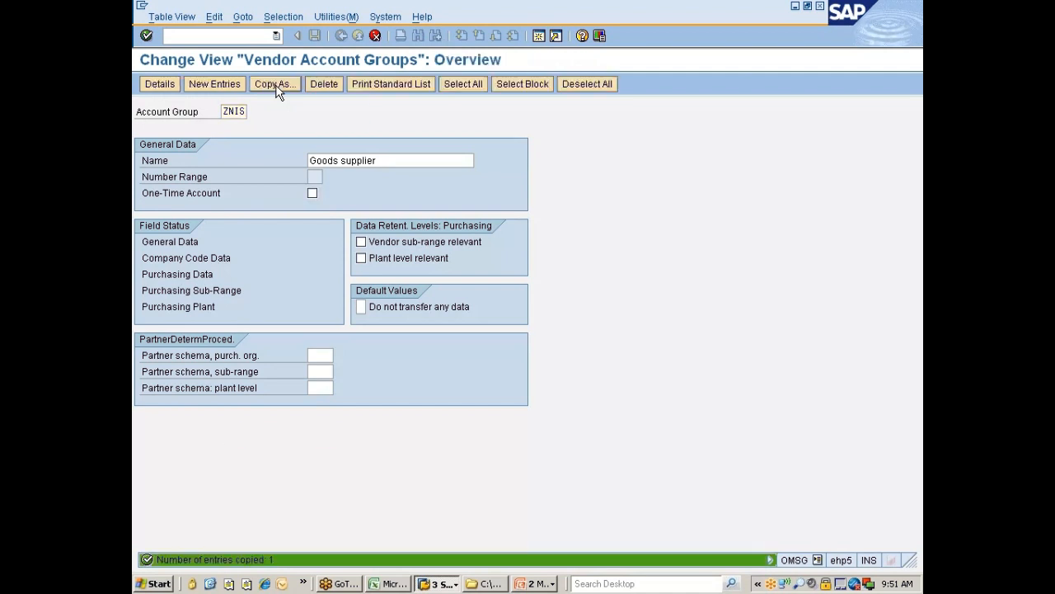
{"action": "left_click", "coordinate": [279, 88]}
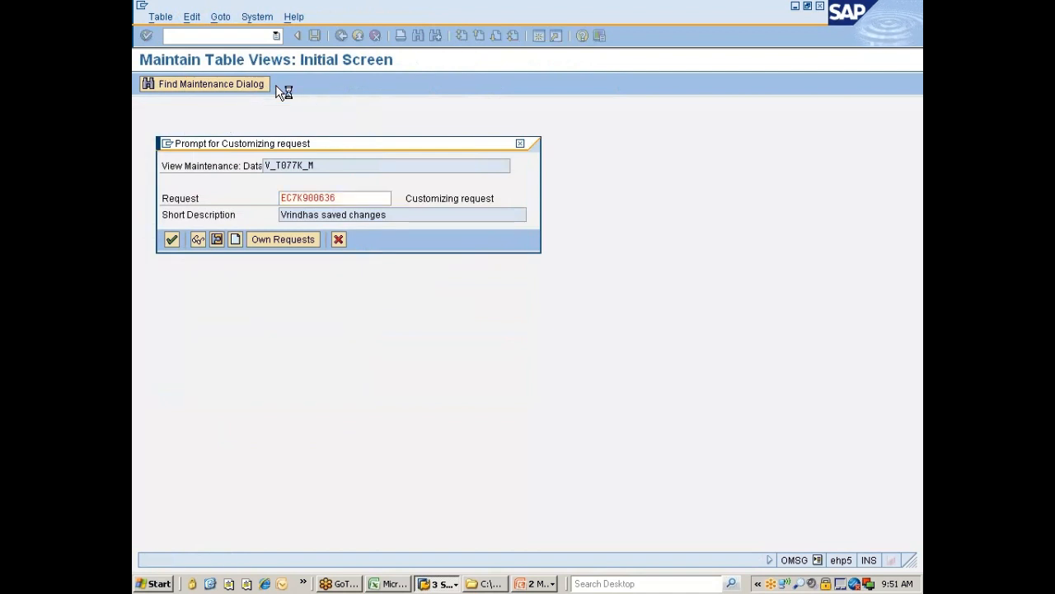
{"action": "key", "text": "Return"}
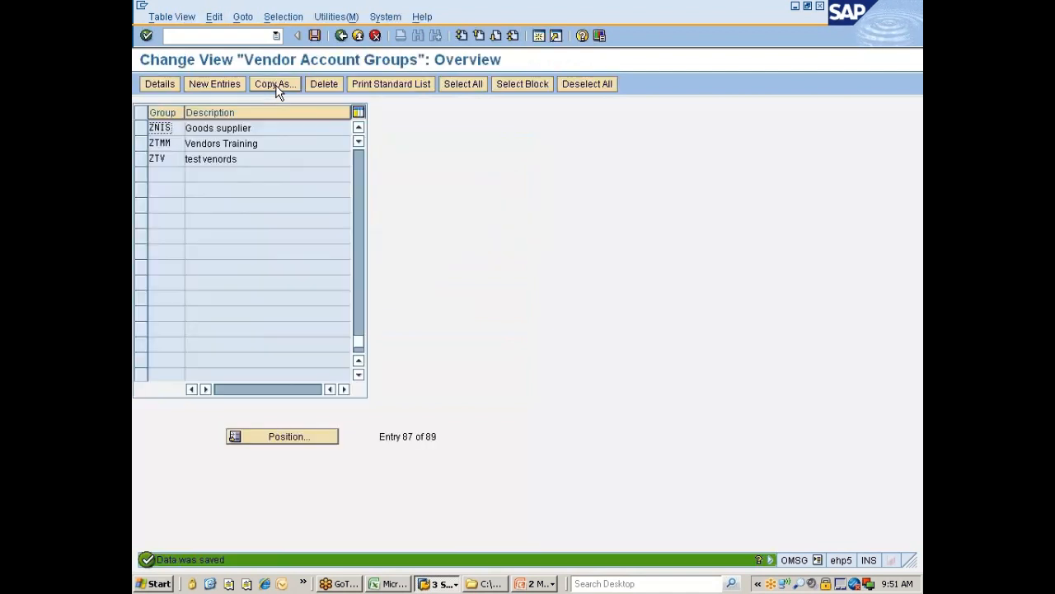
Step: Open ZNIS details, check the One-Time Account and Number Range fields, then open General Data field status
{"action": "left_click", "coordinate": [141, 129]}
{"action": "left_click", "coordinate": [156, 83]}
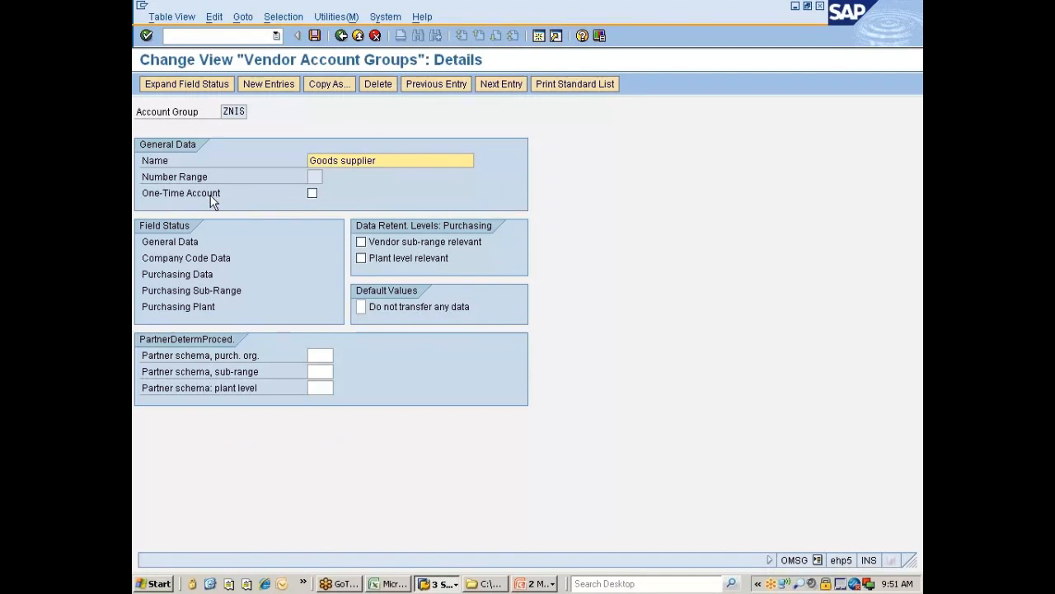
{"action": "left_click", "coordinate": [313, 193]}
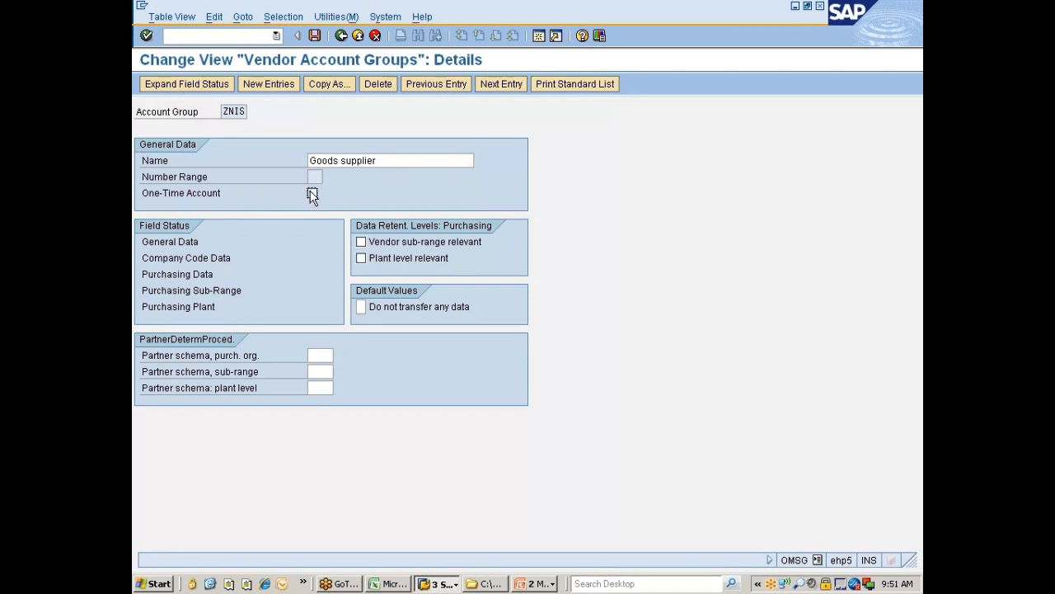
{"action": "left_click", "coordinate": [312, 195]}
{"action": "left_click", "coordinate": [313, 177]}
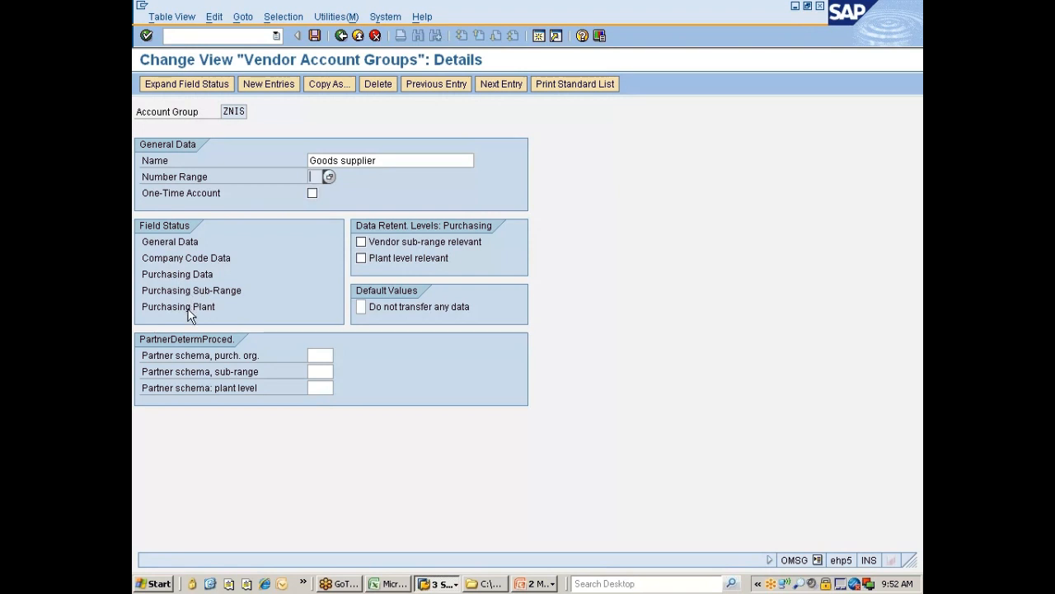
{"action": "double_click", "coordinate": [179, 244]}
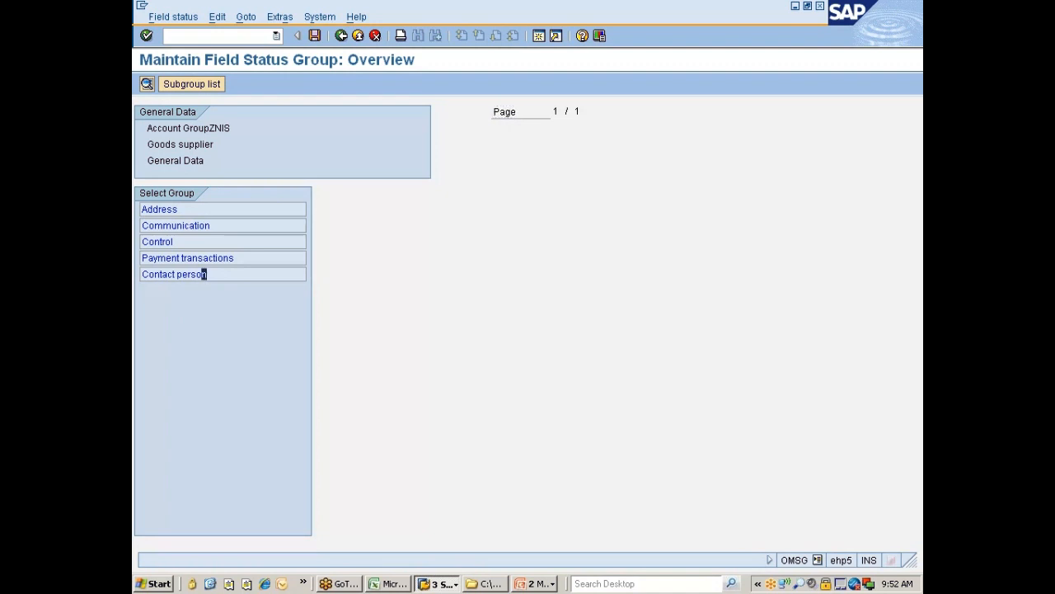
Step: Resize and move the Change Vendor window aside, returning to the field status group list
{"action": "left_click_drag", "start_coordinate": [207, 274], "coordinate": [142, 210]}
{"action": "left_click", "coordinate": [143, 273]}
{"action": "left_click", "coordinate": [439, 583]}
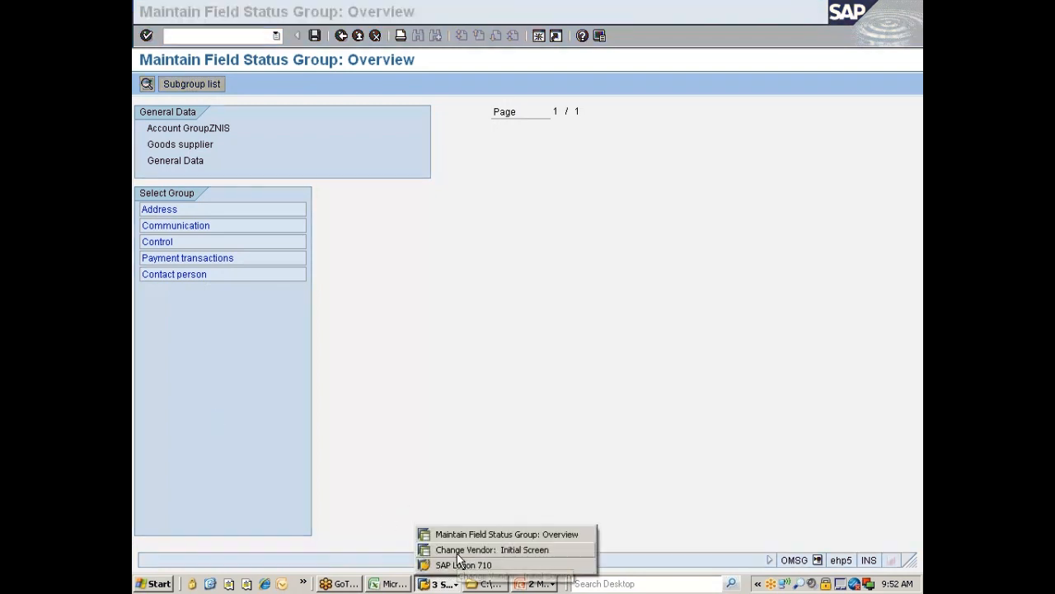
{"action": "left_click", "coordinate": [460, 551]}
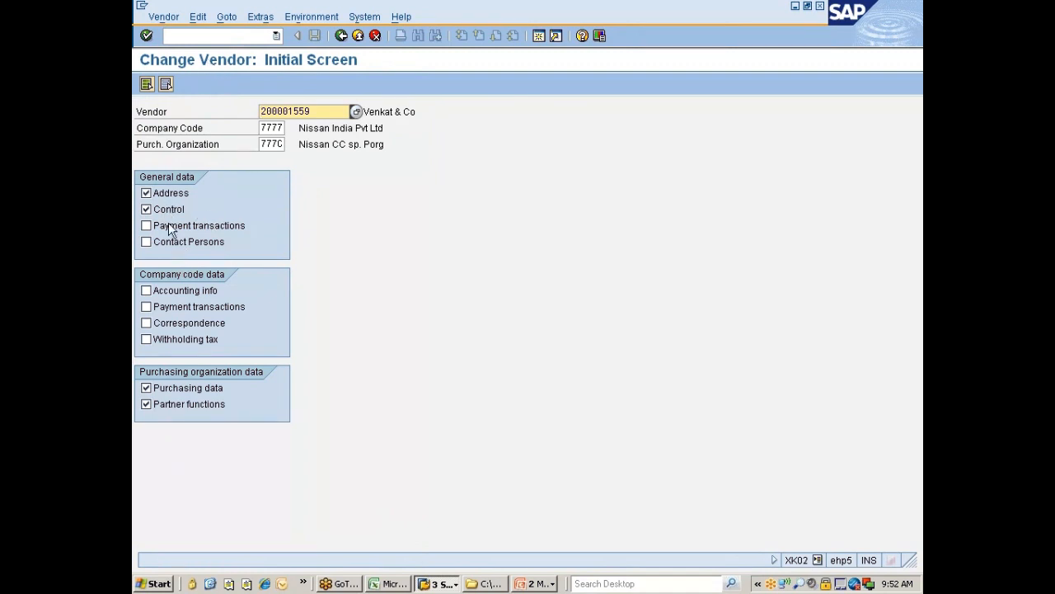
{"action": "left_click", "coordinate": [808, 6]}
{"action": "left_click_drag", "start_coordinate": [254, 40], "coordinate": [416, 37]}
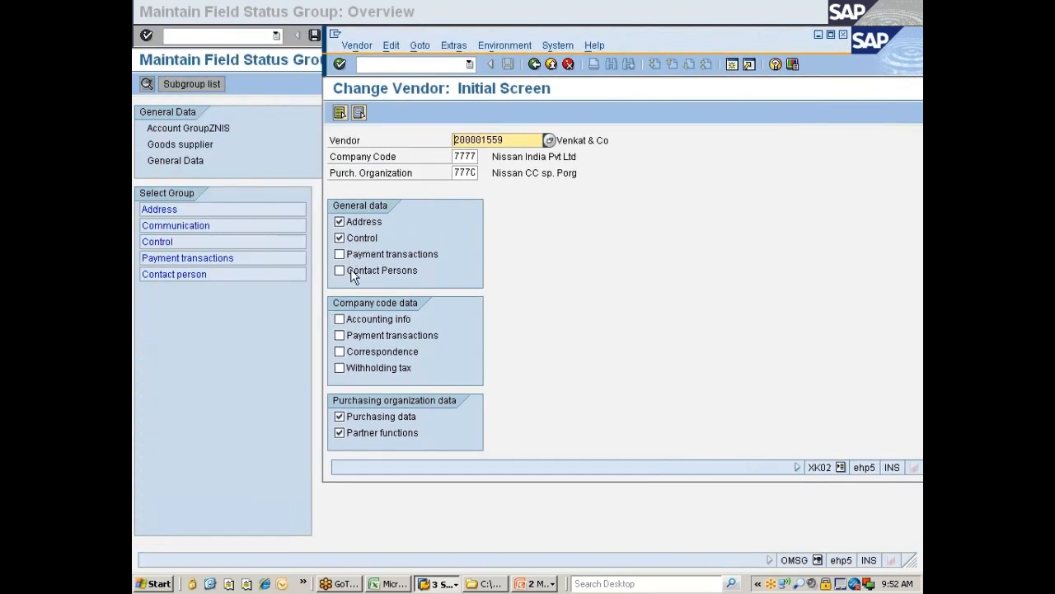
{"action": "left_click", "coordinate": [229, 336]}
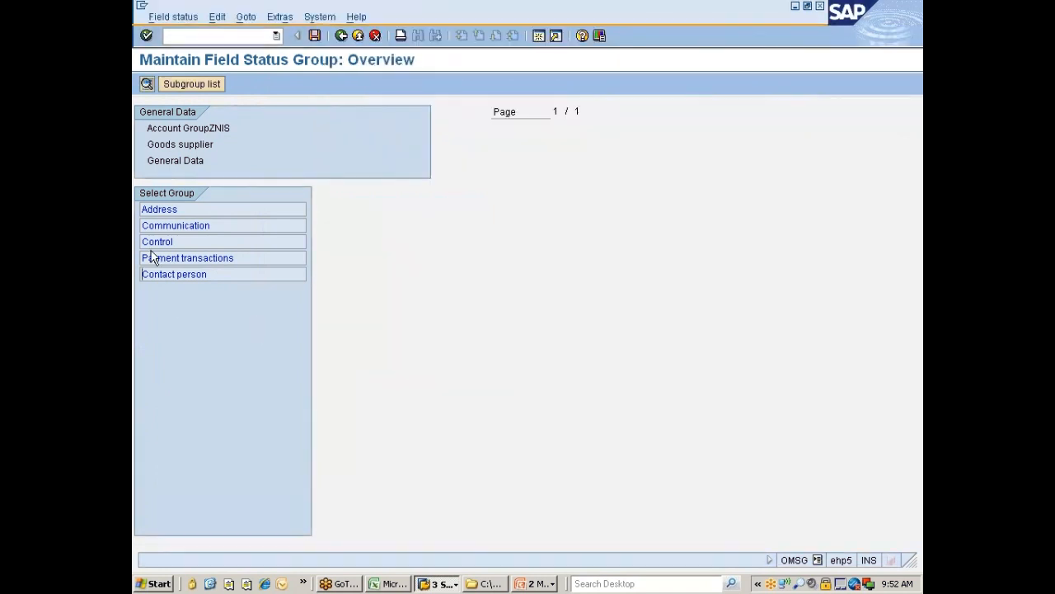
Step: Compare the Address and Communication field statuses, then go back to the ZNIS details screen
{"action": "double_click", "coordinate": [171, 211]}
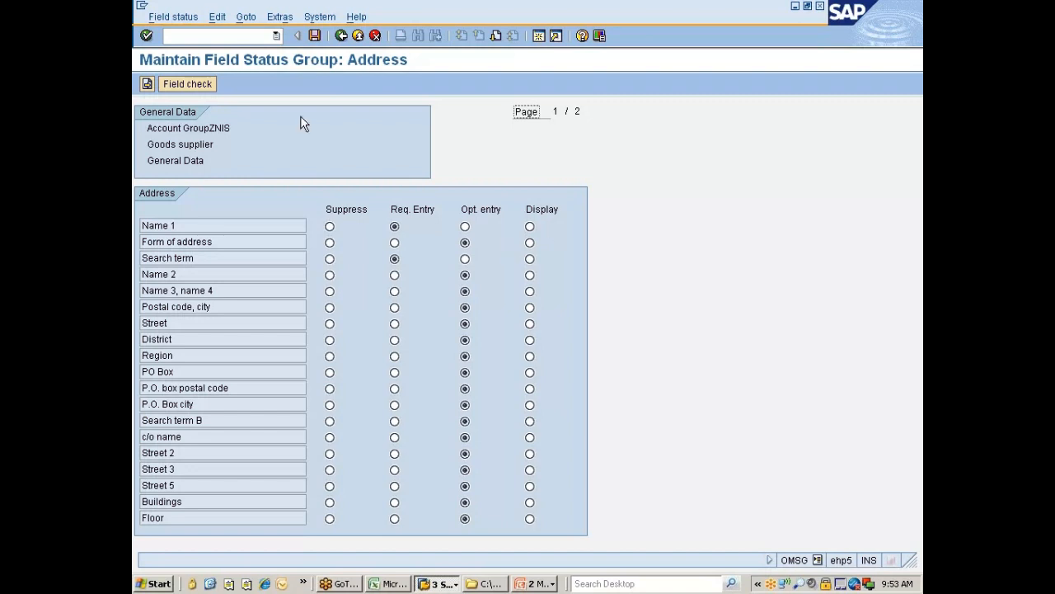
{"action": "left_click", "coordinate": [147, 83]}
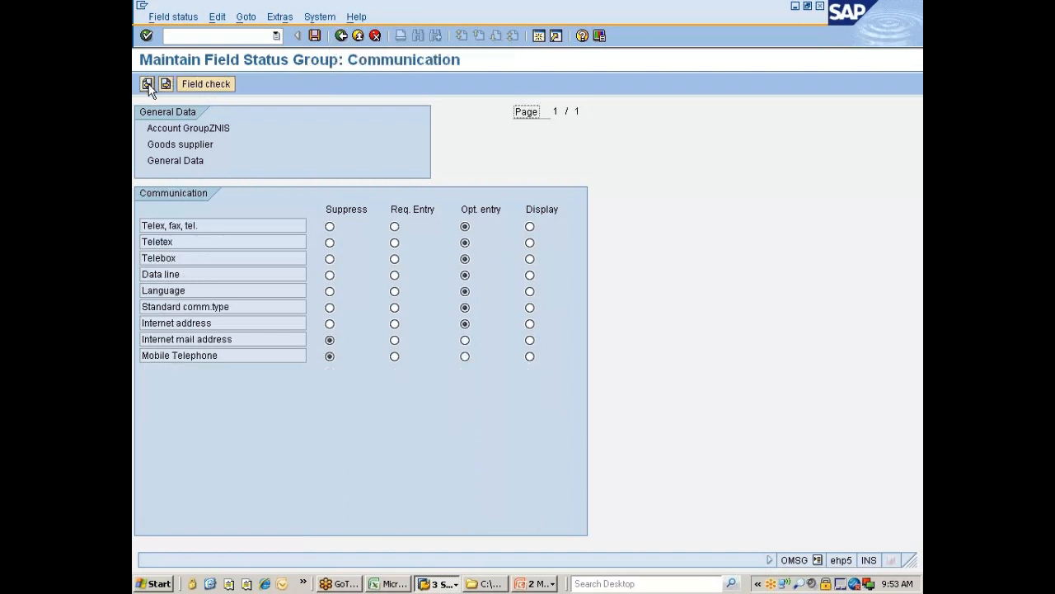
{"action": "left_click", "coordinate": [147, 84]}
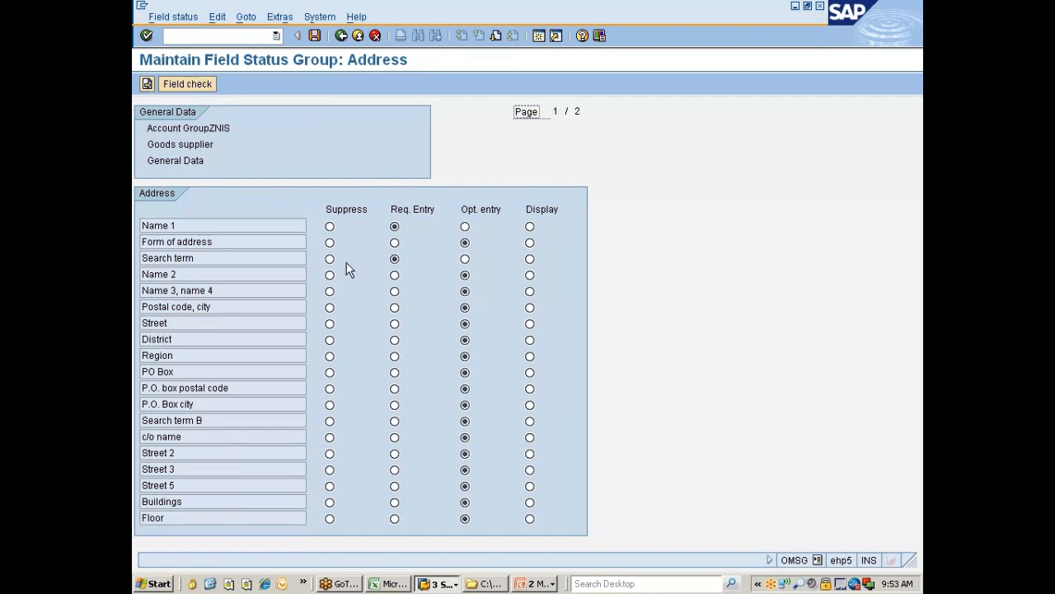
{"action": "left_click", "coordinate": [147, 85]}
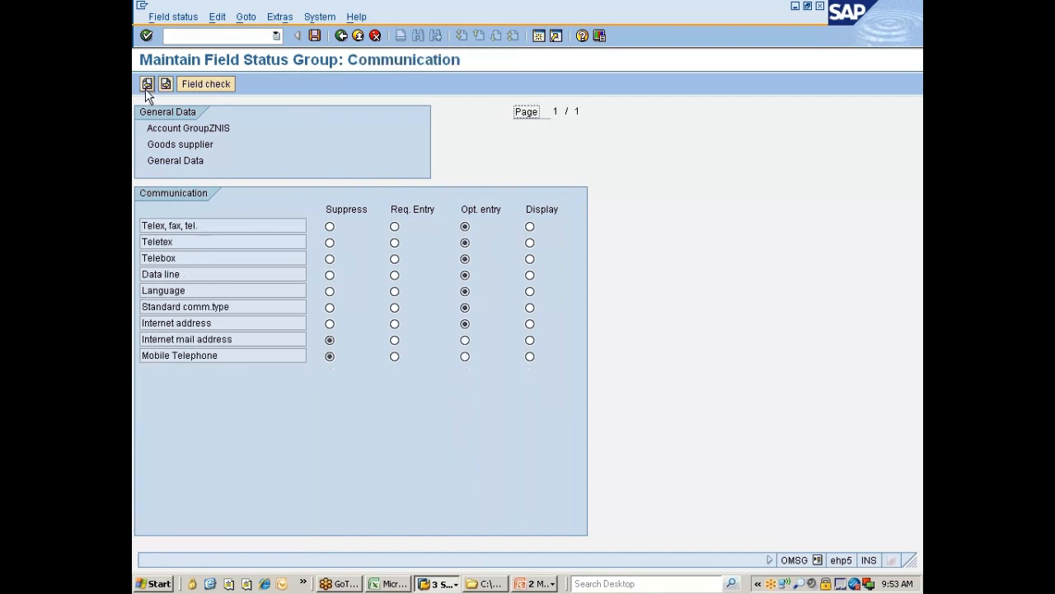
{"action": "left_click", "coordinate": [146, 86]}
{"action": "left_click", "coordinate": [147, 85]}
{"action": "left_click", "coordinate": [147, 85]}
{"action": "left_click", "coordinate": [147, 85]}
{"action": "left_click", "coordinate": [147, 85]}
{"action": "left_click", "coordinate": [147, 85]}
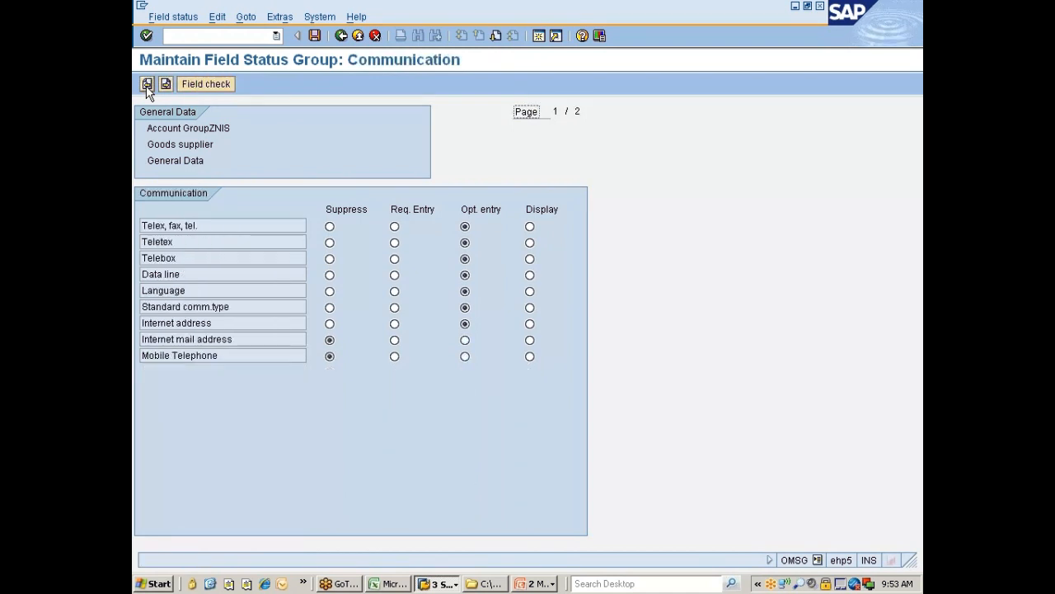
{"action": "left_click", "coordinate": [147, 85]}
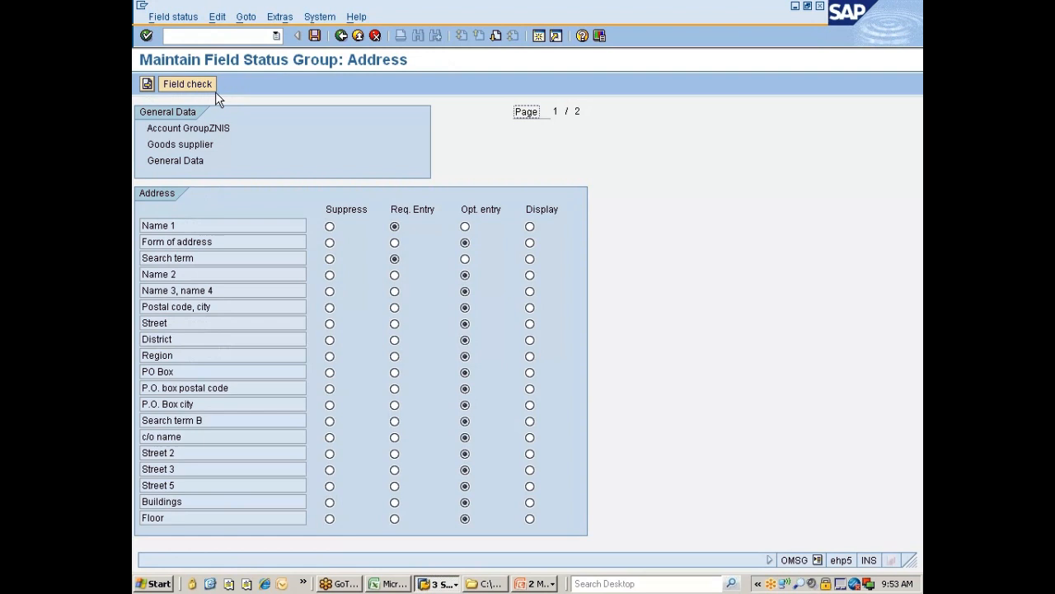
{"action": "left_click", "coordinate": [343, 36]}
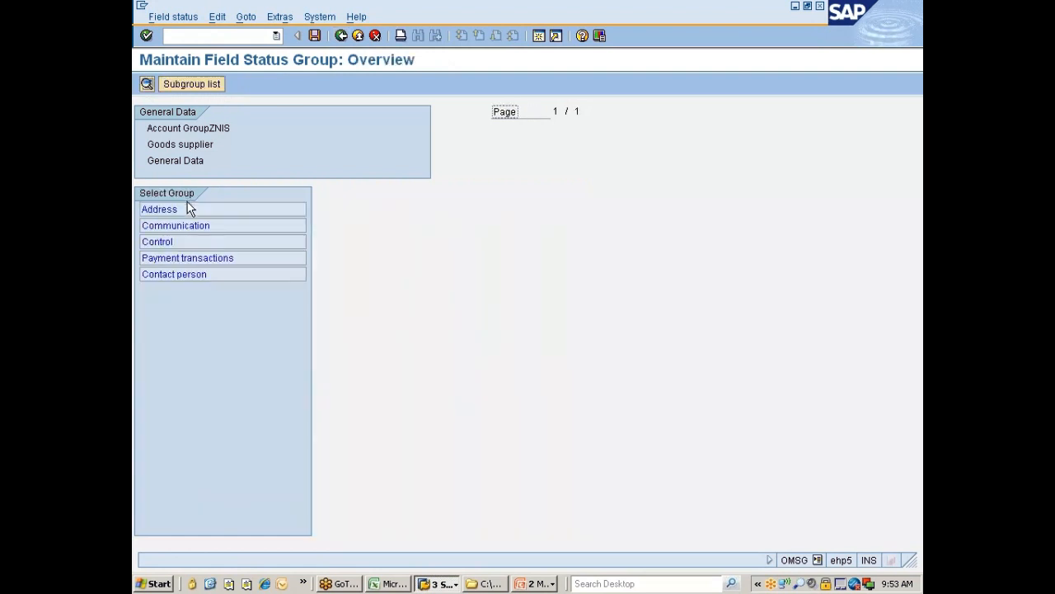
{"action": "left_click", "coordinate": [342, 36]}
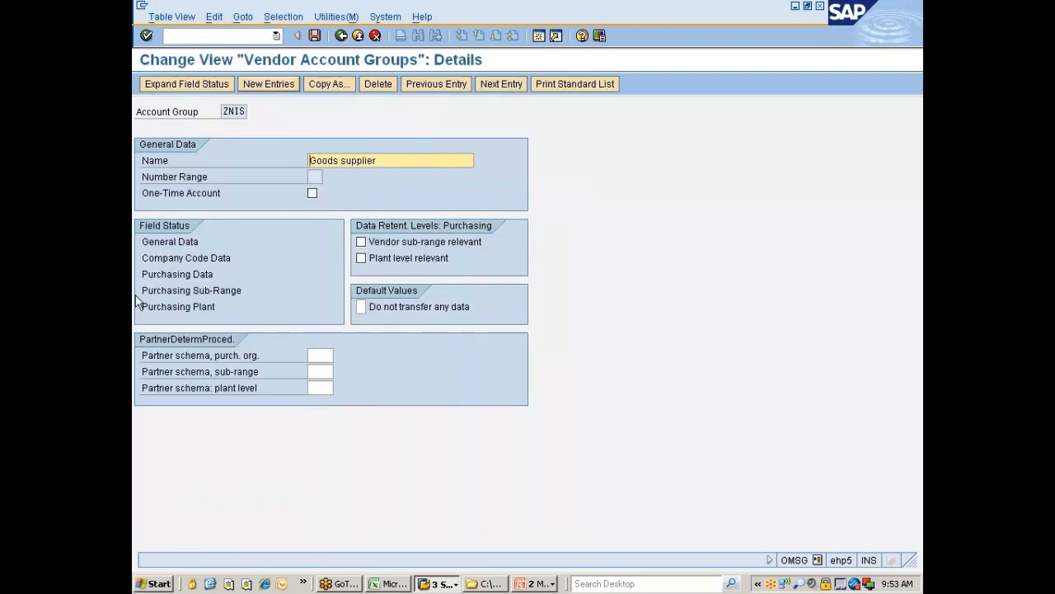
Step: Set Purchase order currency to Req. Entry in ZNIS Purchasing data field status and save
{"action": "double_click", "coordinate": [179, 279]}
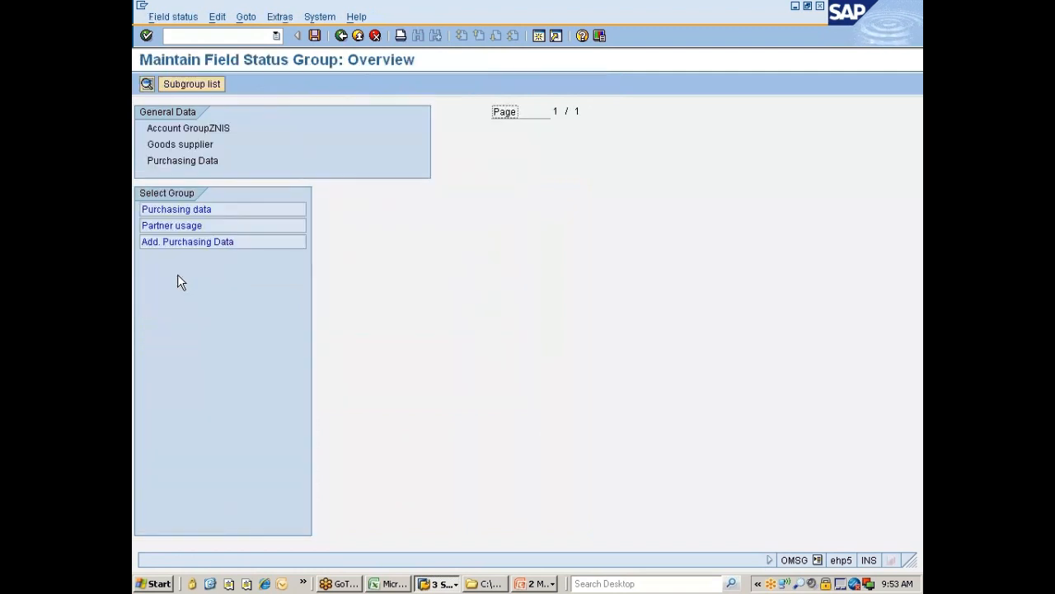
{"action": "double_click", "coordinate": [186, 210]}
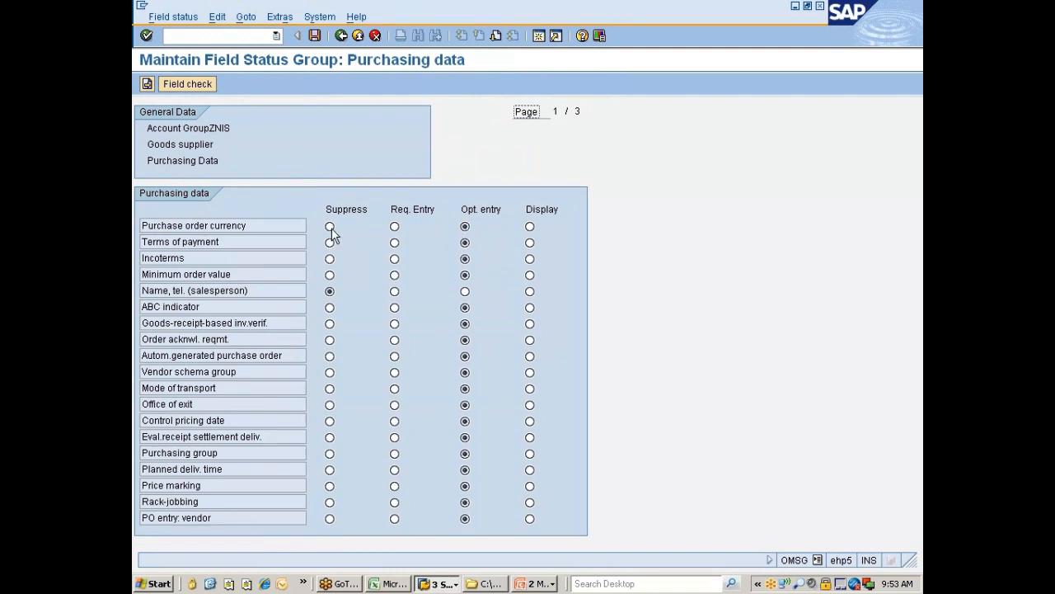
{"action": "left_click", "coordinate": [395, 228]}
{"action": "left_click", "coordinate": [306, 36]}
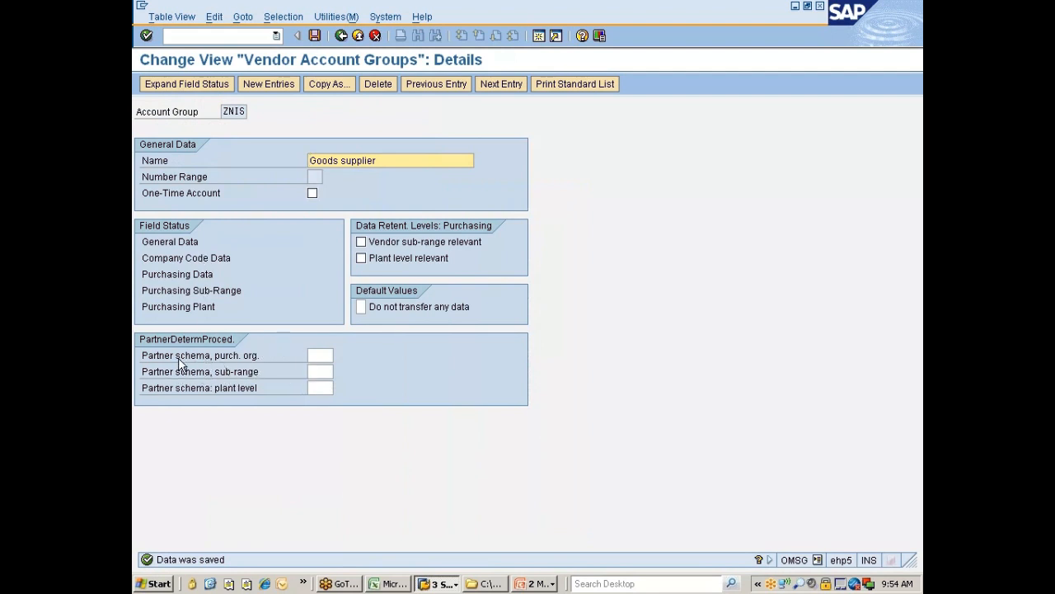
Step: Return to the IMG tree and run Define Screen Layout Specific to Purchasing Organization
{"action": "left_click", "coordinate": [341, 36]}
{"action": "left_click", "coordinate": [341, 36]}
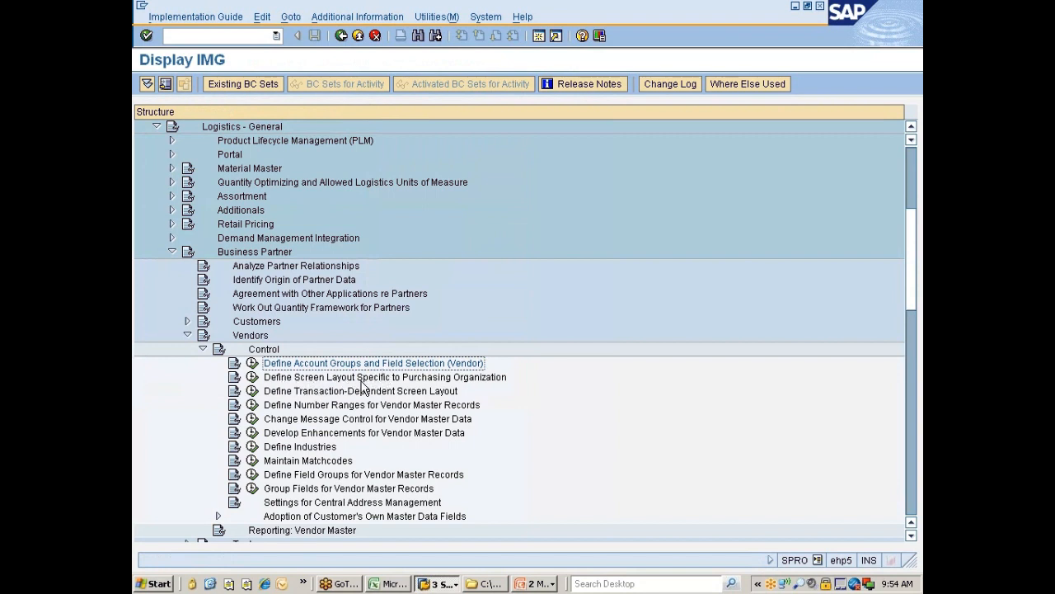
{"action": "left_click", "coordinate": [495, 384]}
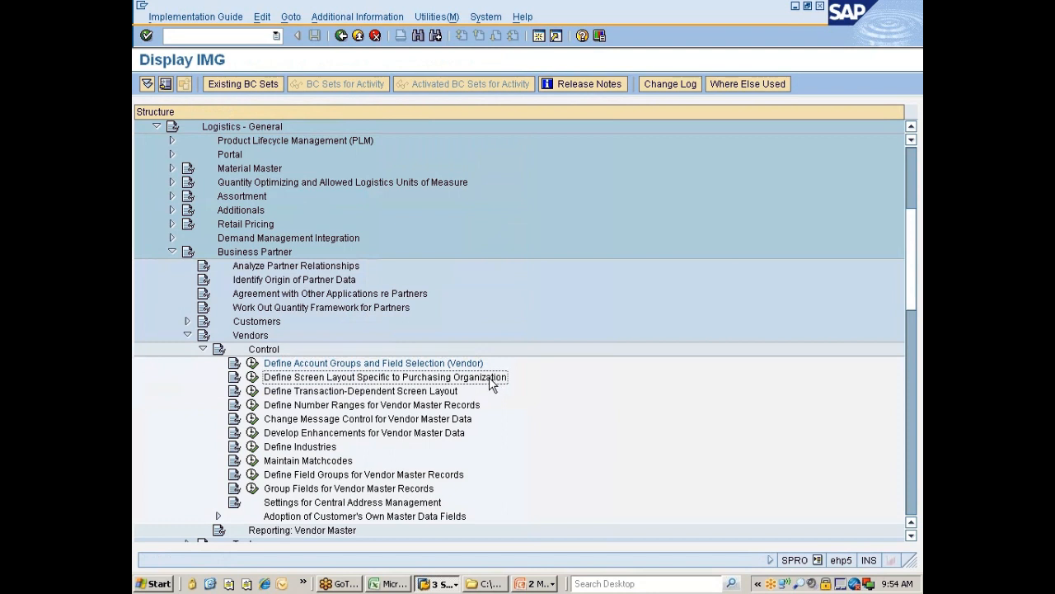
{"action": "left_click", "coordinate": [252, 377]}
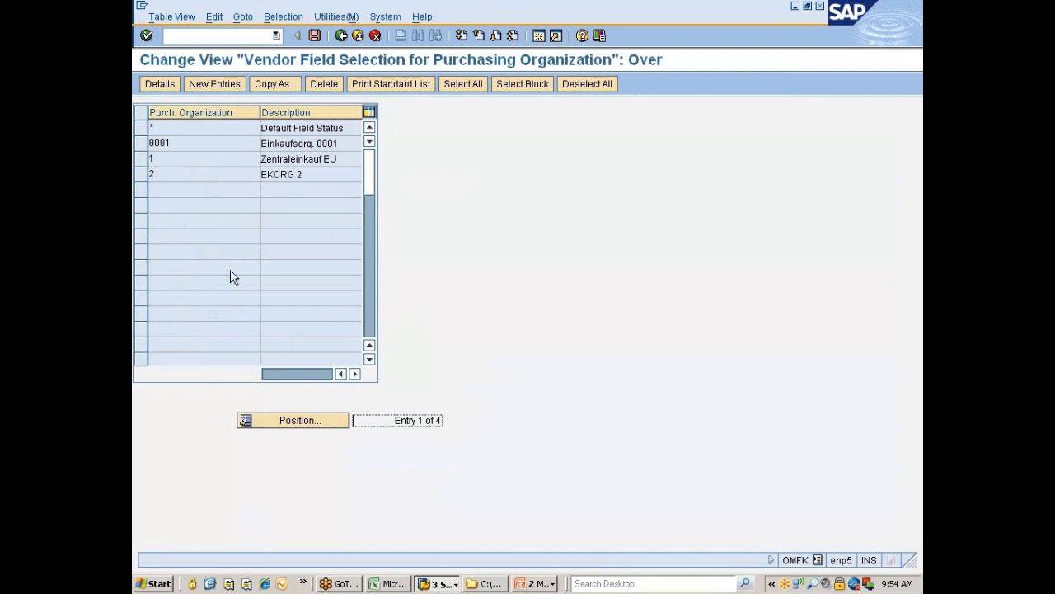
Step: Copy entry 0001 as 777C, save under a customizing request, and open 777C's details
{"action": "left_click", "coordinate": [143, 146]}
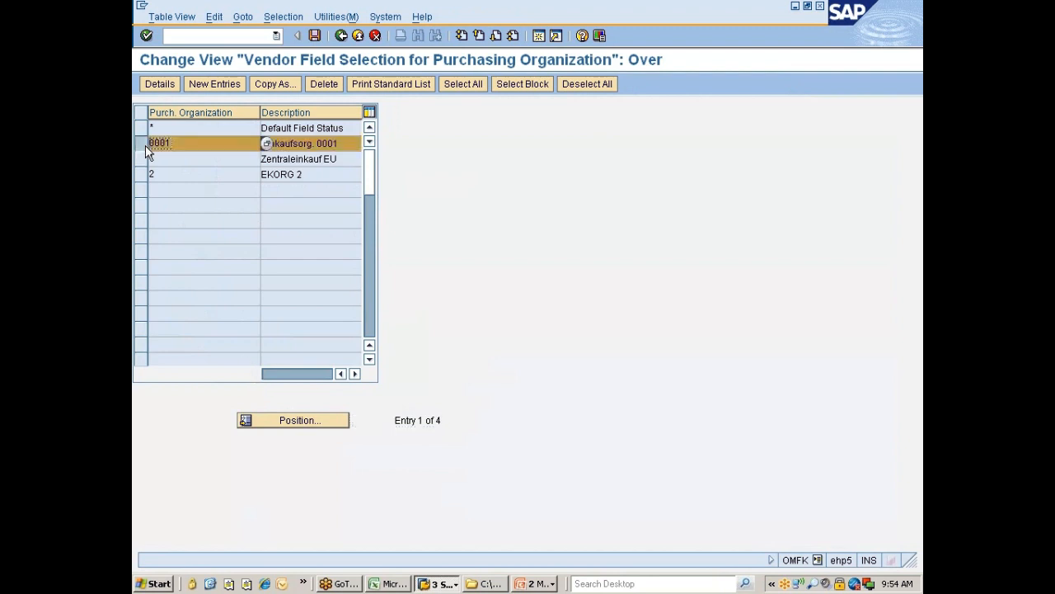
{"action": "left_click", "coordinate": [275, 83]}
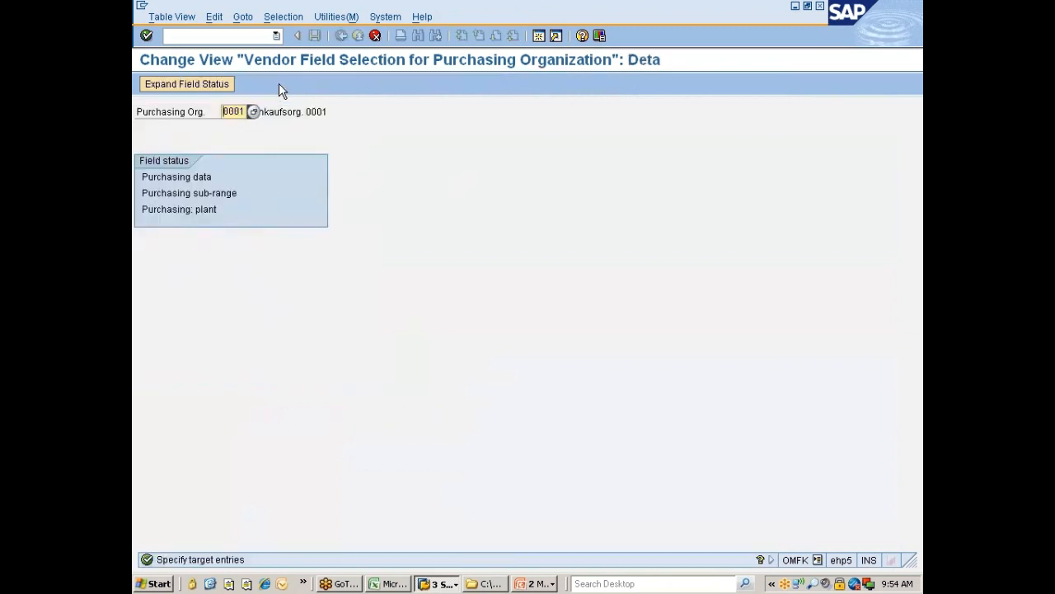
{"action": "type", "text": "777C"}
{"action": "key", "text": "Return"}
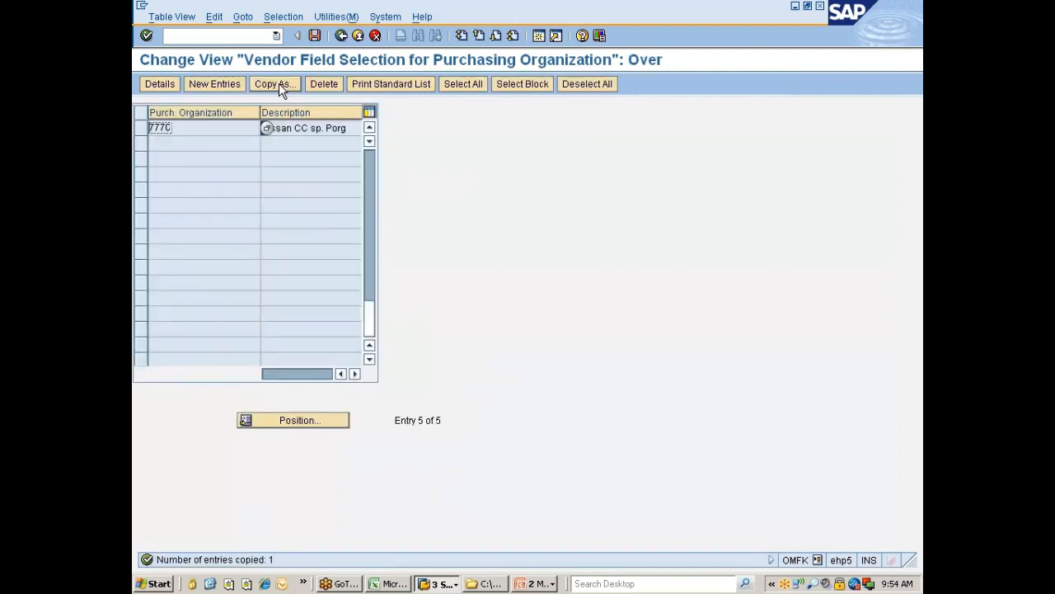
{"action": "key", "text": "ctrl+s"}
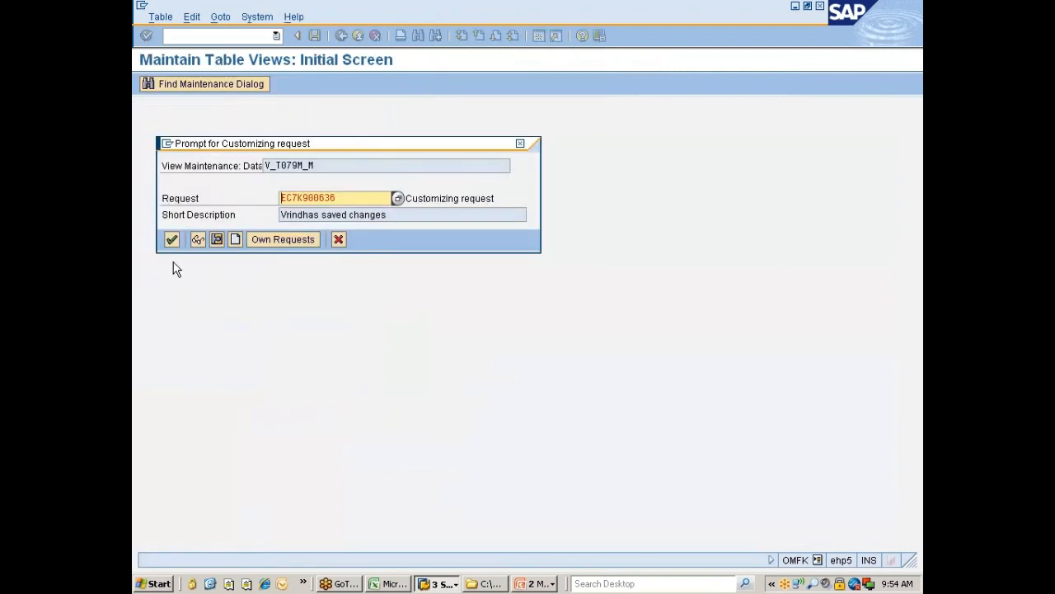
{"action": "left_click", "coordinate": [171, 239]}
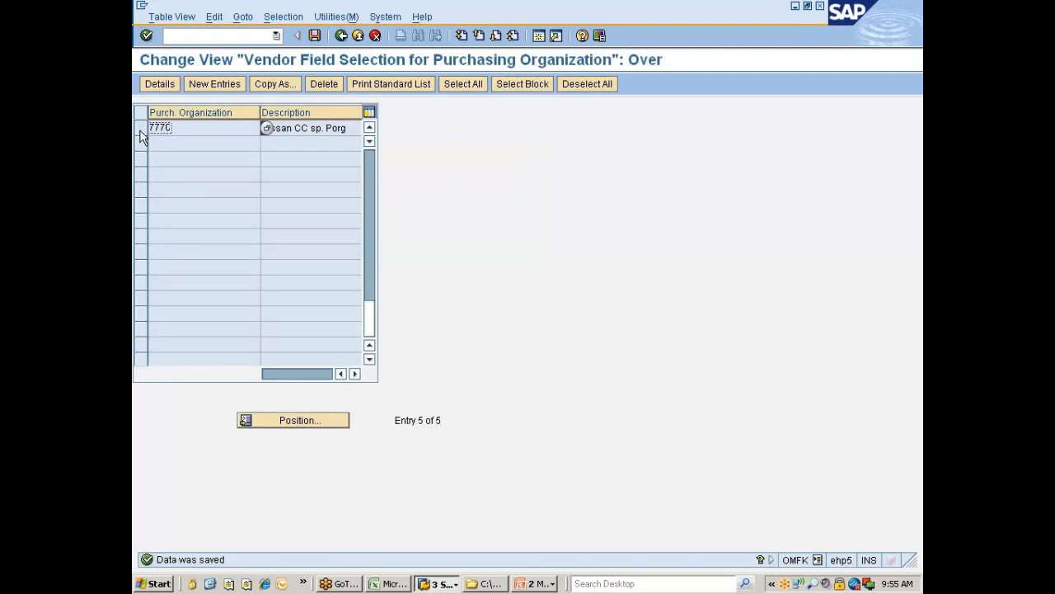
{"action": "left_click", "coordinate": [141, 127]}
{"action": "left_click", "coordinate": [160, 84]}
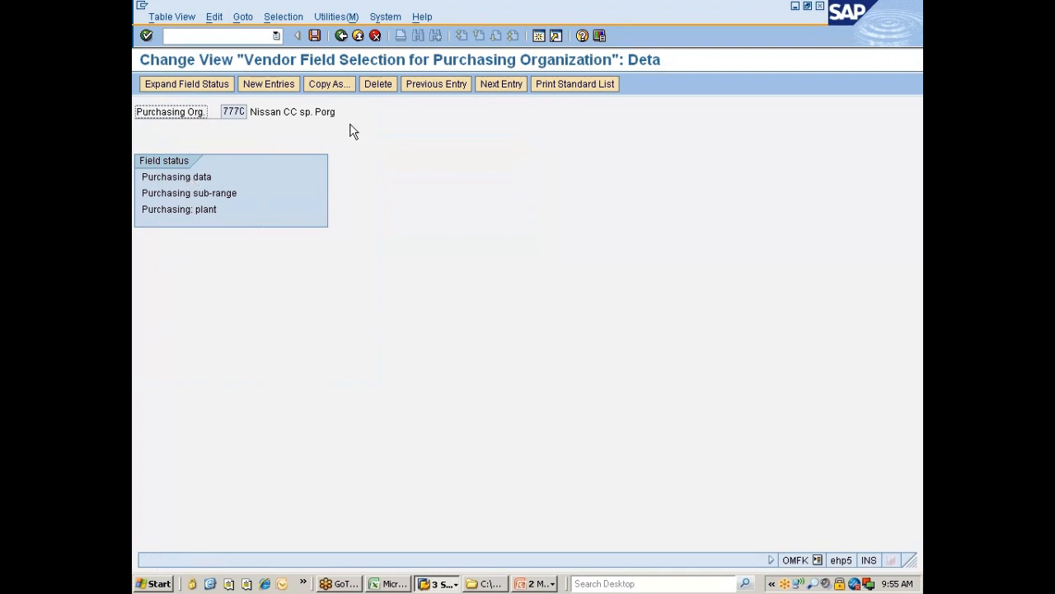
Step: Set Purchase order currency to Req. Entry in 777C's Purchasing data field status and save
{"action": "double_click", "coordinate": [190, 176]}
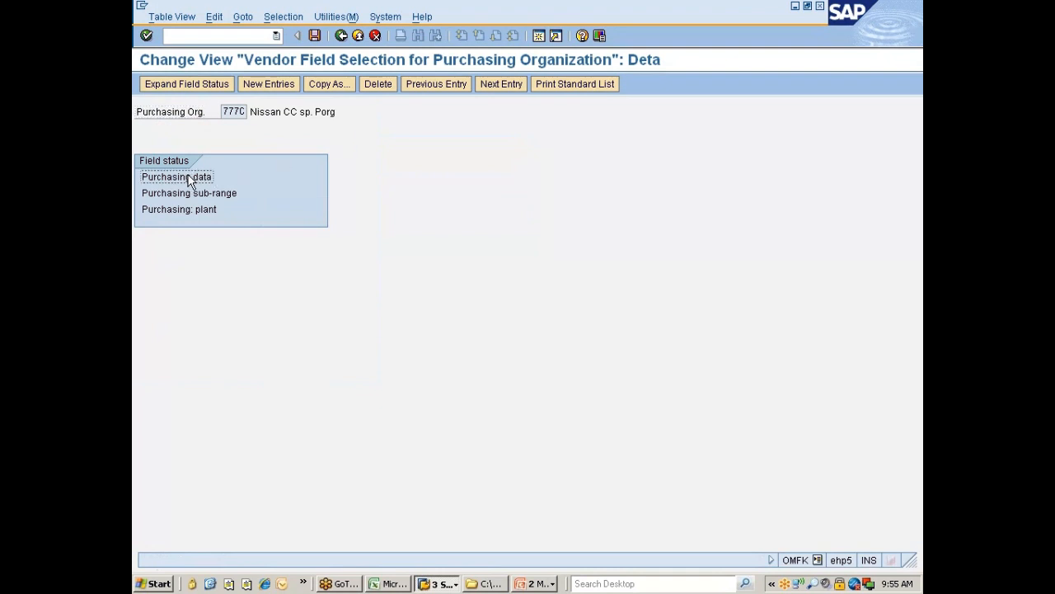
{"action": "double_click", "coordinate": [189, 211]}
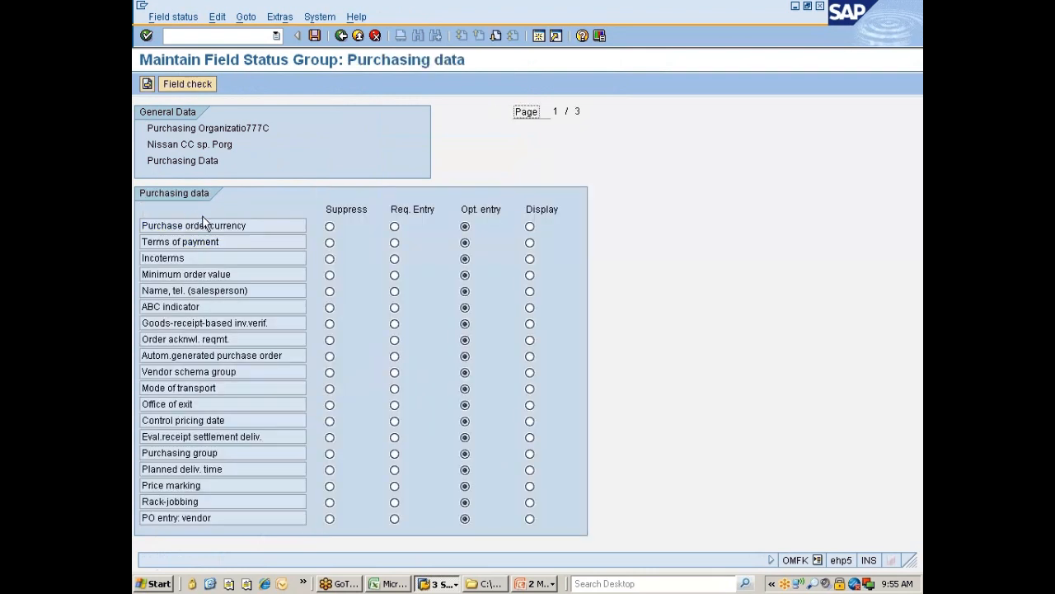
{"action": "left_click", "coordinate": [395, 226]}
{"action": "left_click", "coordinate": [314, 35]}
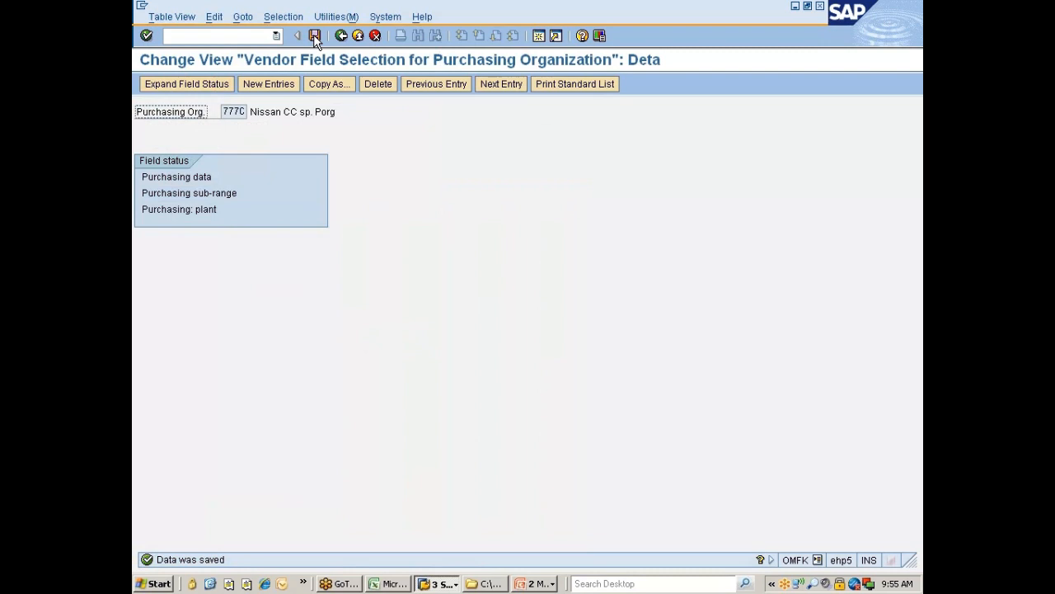
Step: Review the Purchasing sub-range field statuses, then back out to the IMG tree
{"action": "left_click", "coordinate": [183, 194]}
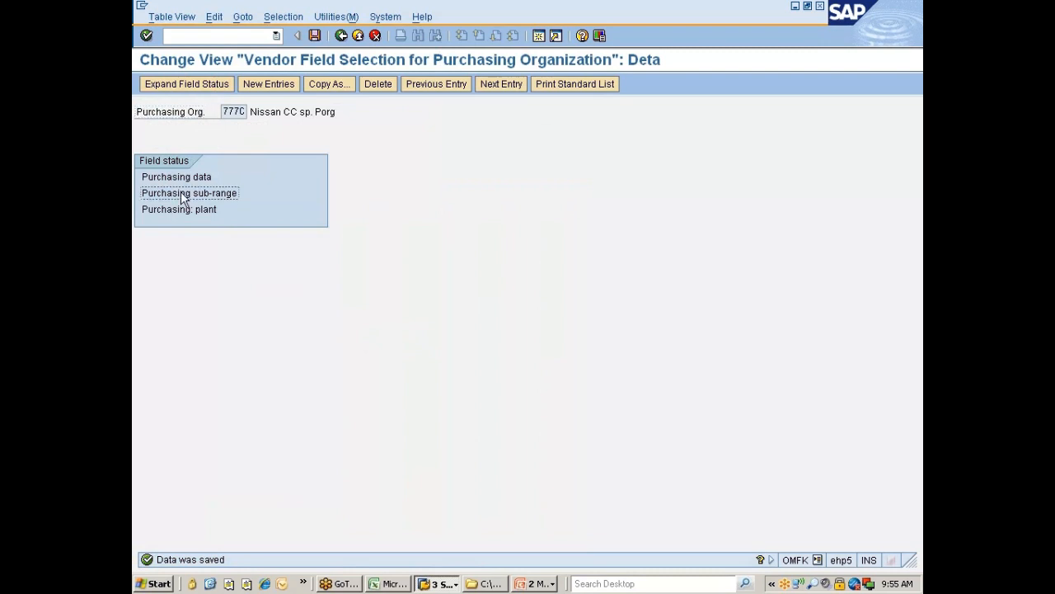
{"action": "double_click", "coordinate": [183, 198]}
{"action": "double_click", "coordinate": [185, 212]}
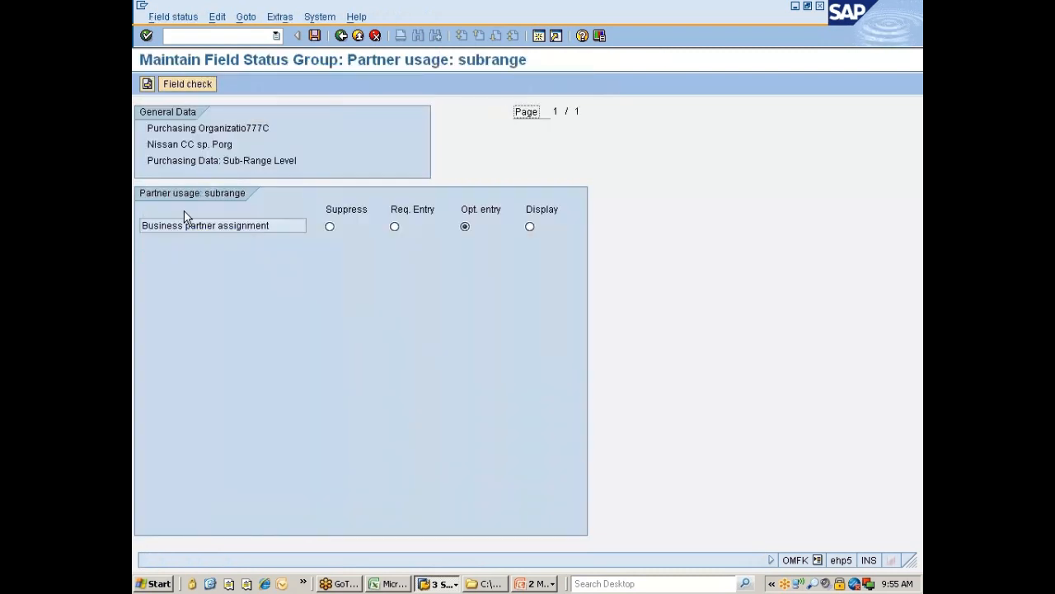
{"action": "left_click", "coordinate": [342, 35]}
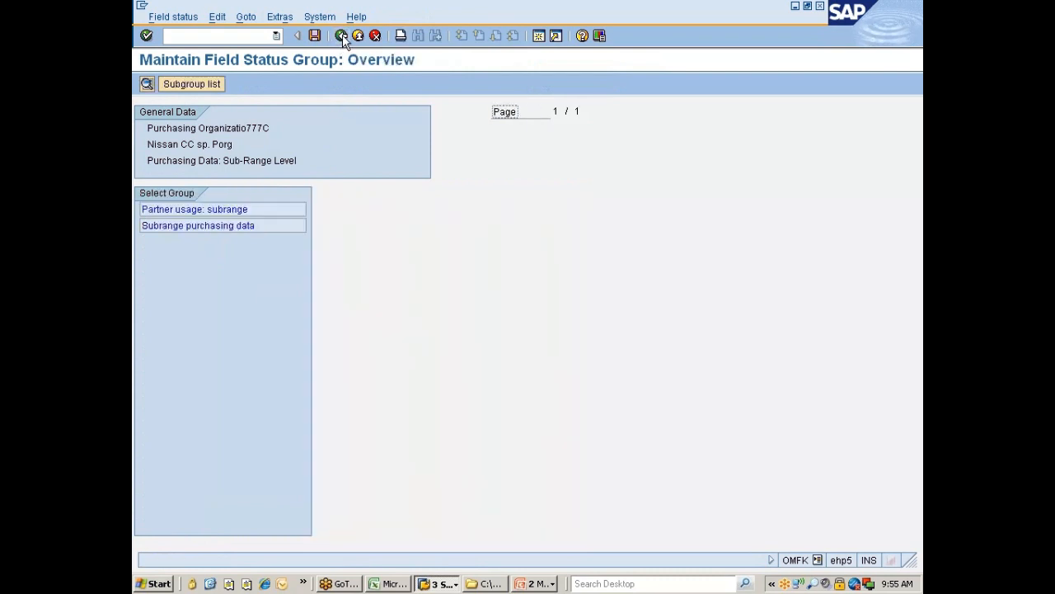
{"action": "left_click", "coordinate": [342, 35]}
{"action": "left_click", "coordinate": [342, 34]}
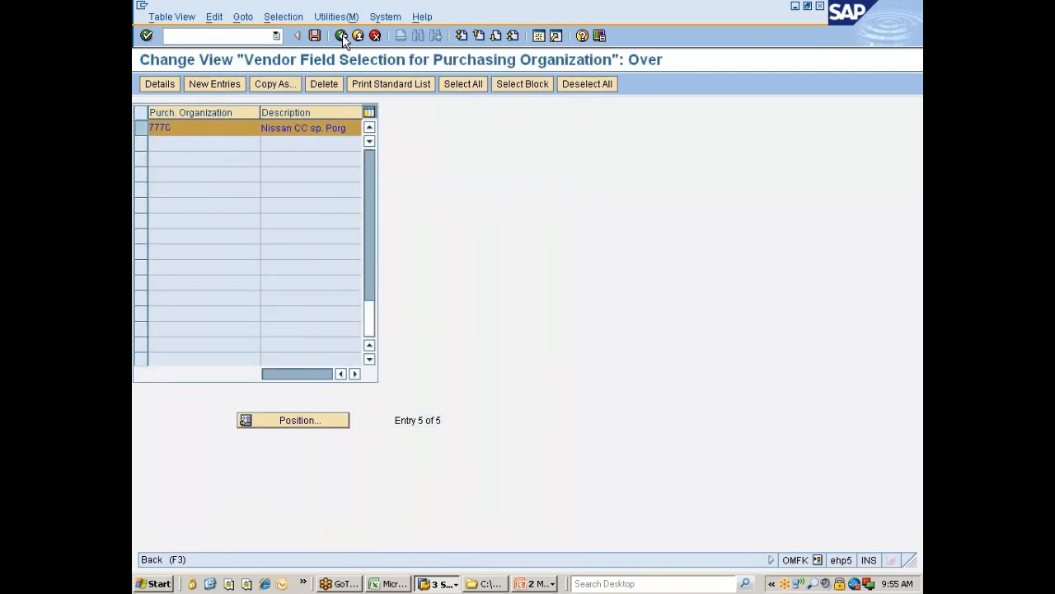
{"action": "left_click", "coordinate": [343, 34]}
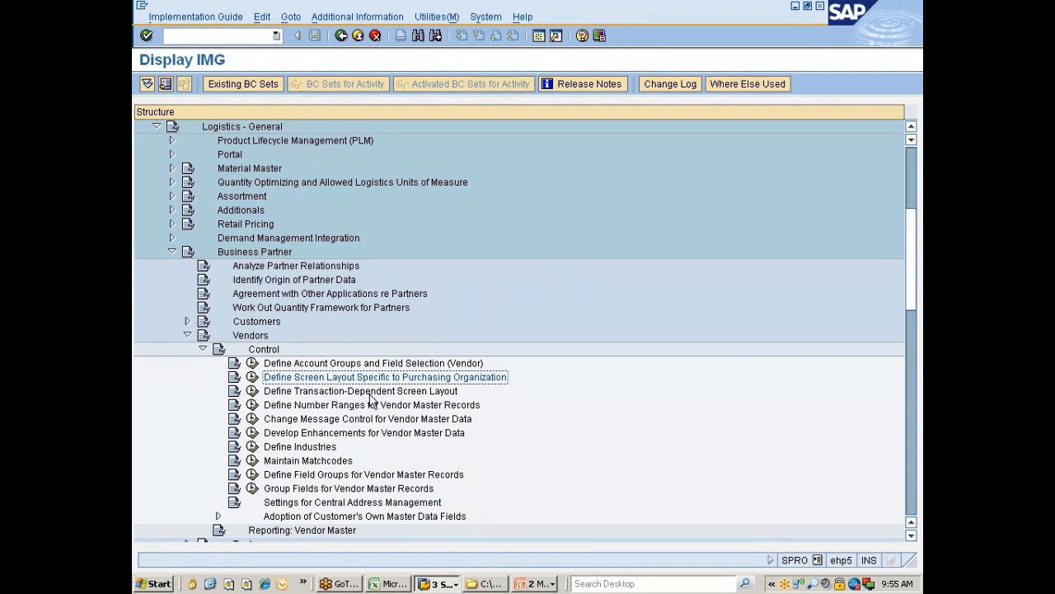
{"action": "left_click", "coordinate": [370, 393]}
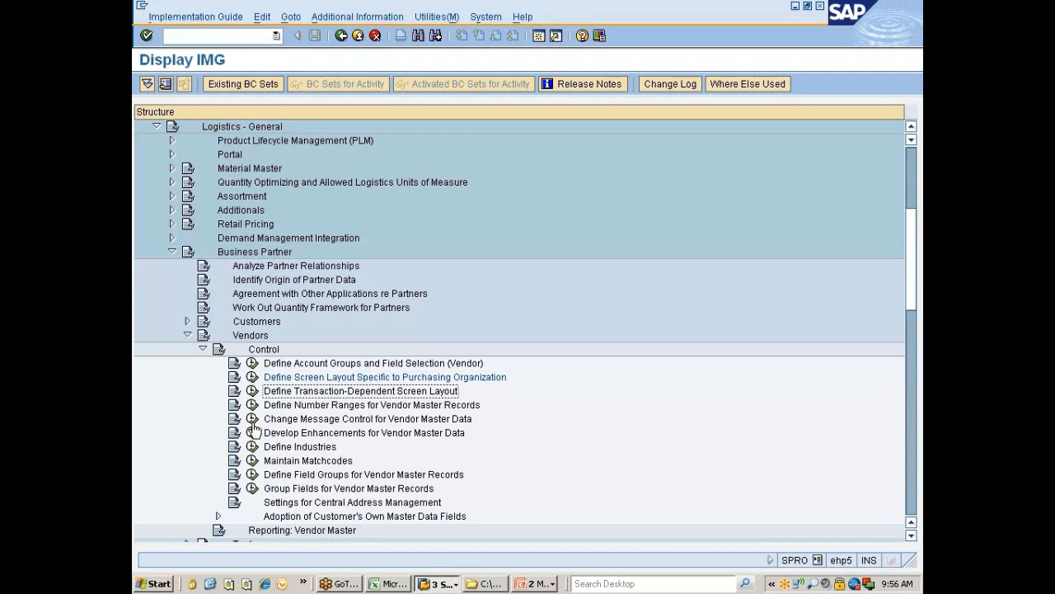
{"action": "left_click", "coordinate": [251, 391]}
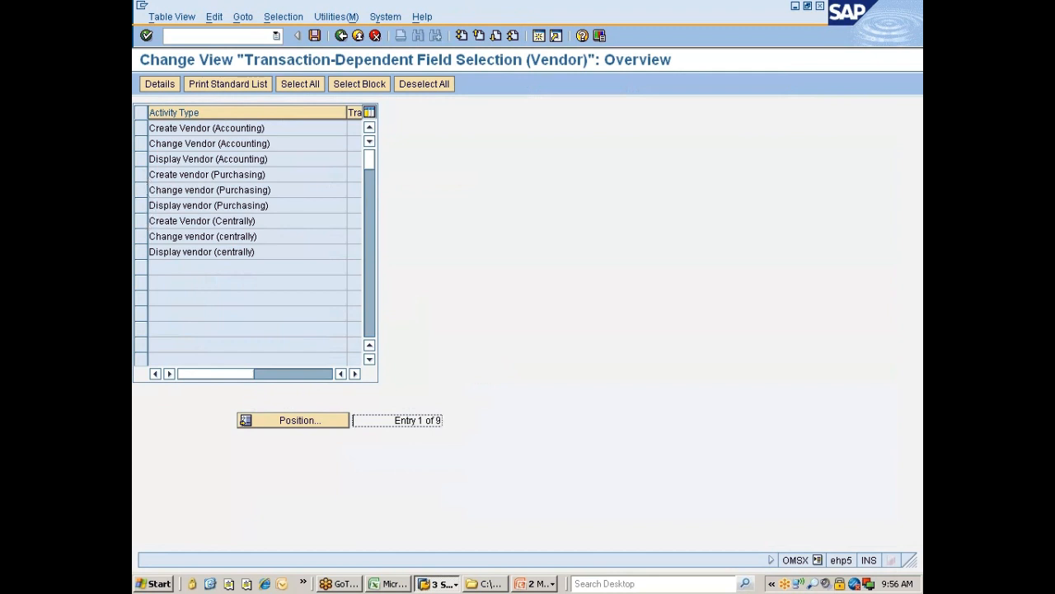
{"action": "left_click", "coordinate": [144, 227]}
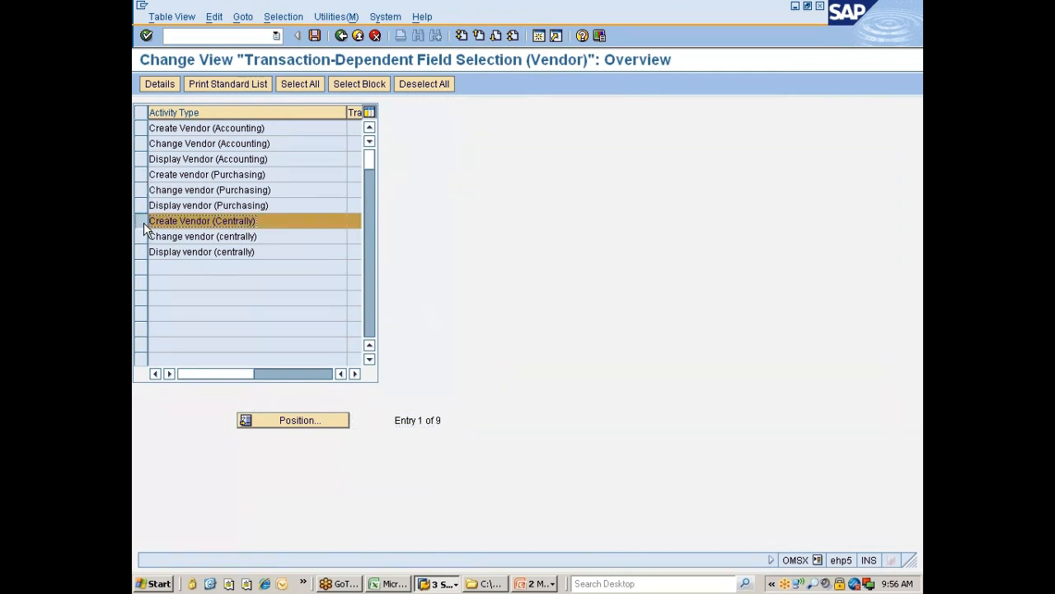
{"action": "left_click", "coordinate": [159, 85]}
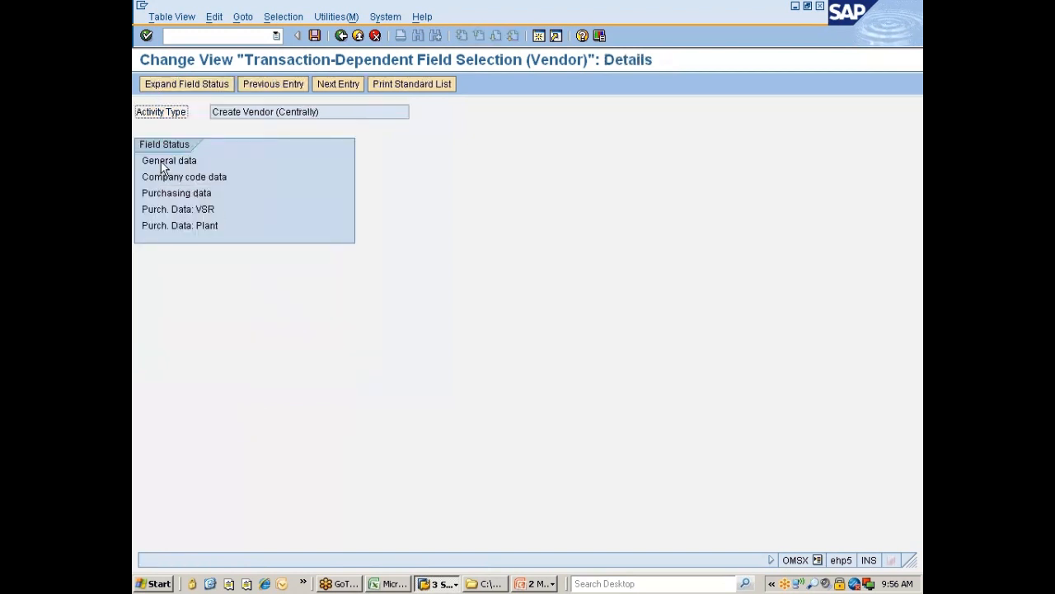
{"action": "left_click", "coordinate": [165, 176]}
{"action": "left_click", "coordinate": [161, 194]}
{"action": "double_click", "coordinate": [174, 180]}
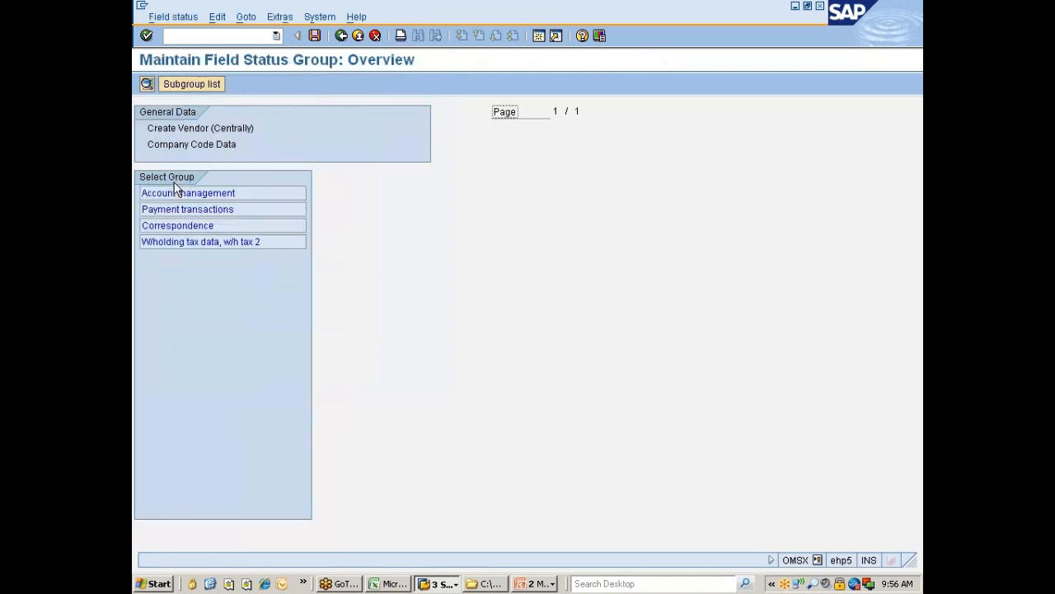
{"action": "double_click", "coordinate": [175, 194]}
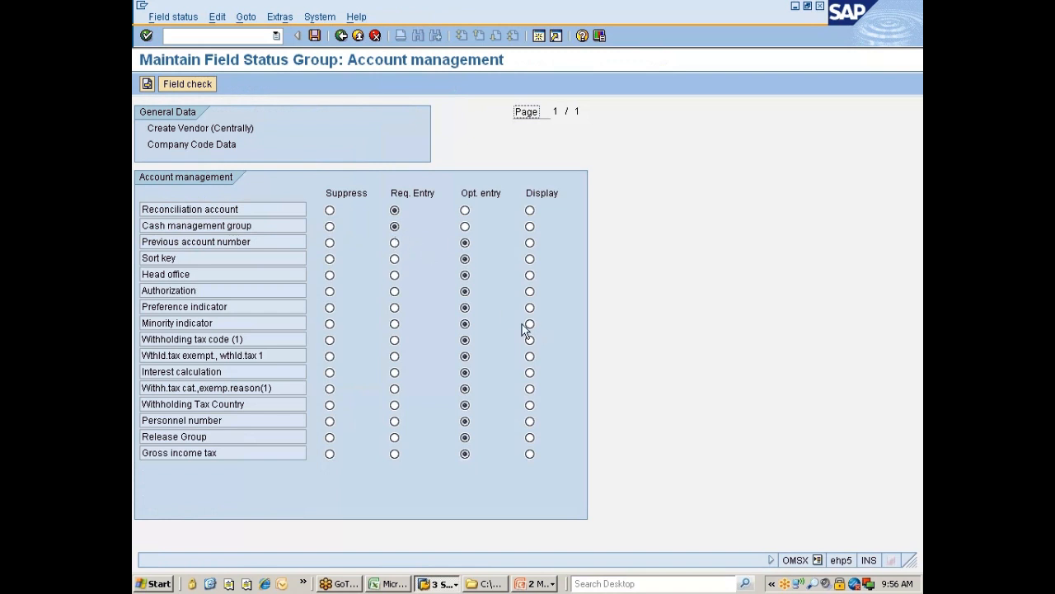
{"action": "left_click", "coordinate": [344, 39]}
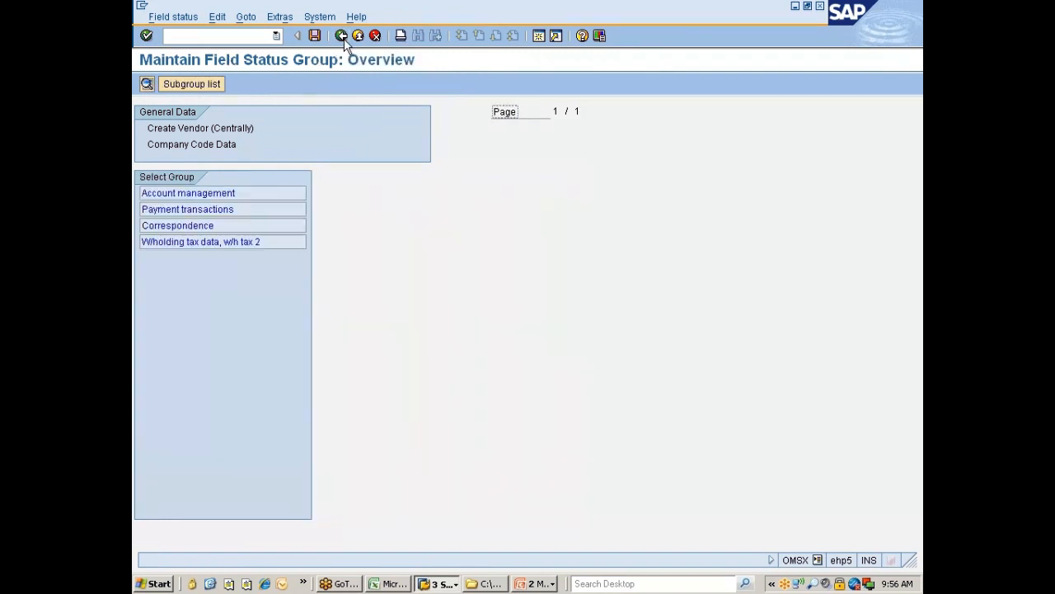
{"action": "left_click", "coordinate": [341, 36]}
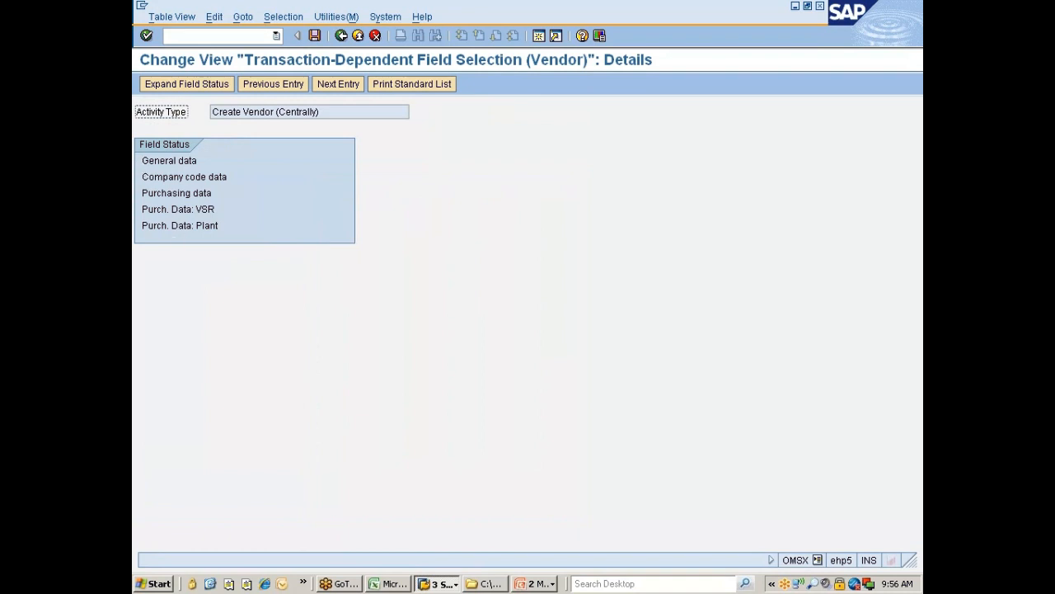
{"action": "left_click", "coordinate": [341, 35]}
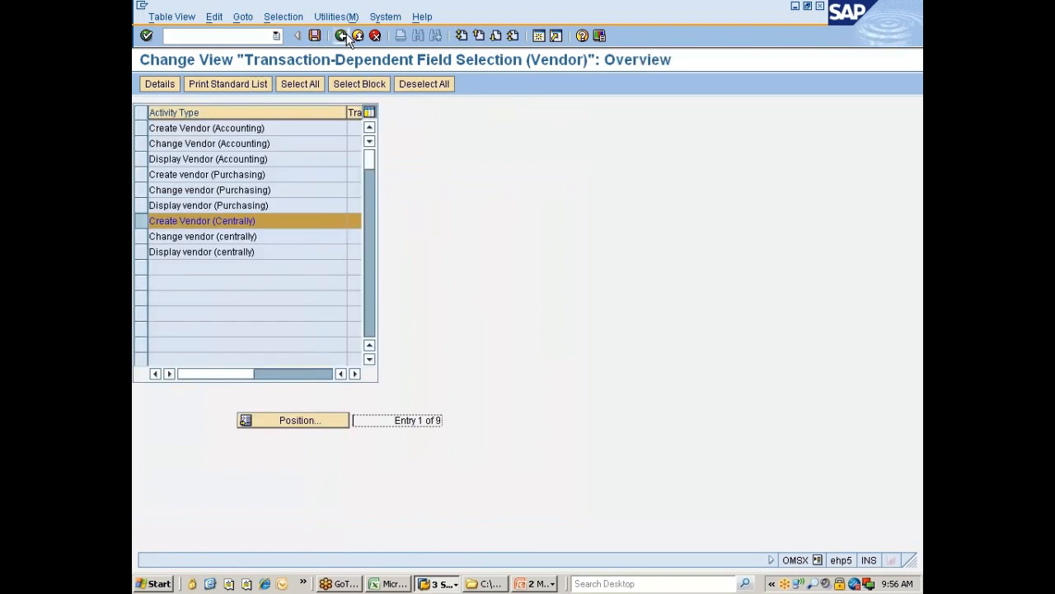
{"action": "left_click", "coordinate": [341, 35]}
{"action": "left_click", "coordinate": [289, 405]}
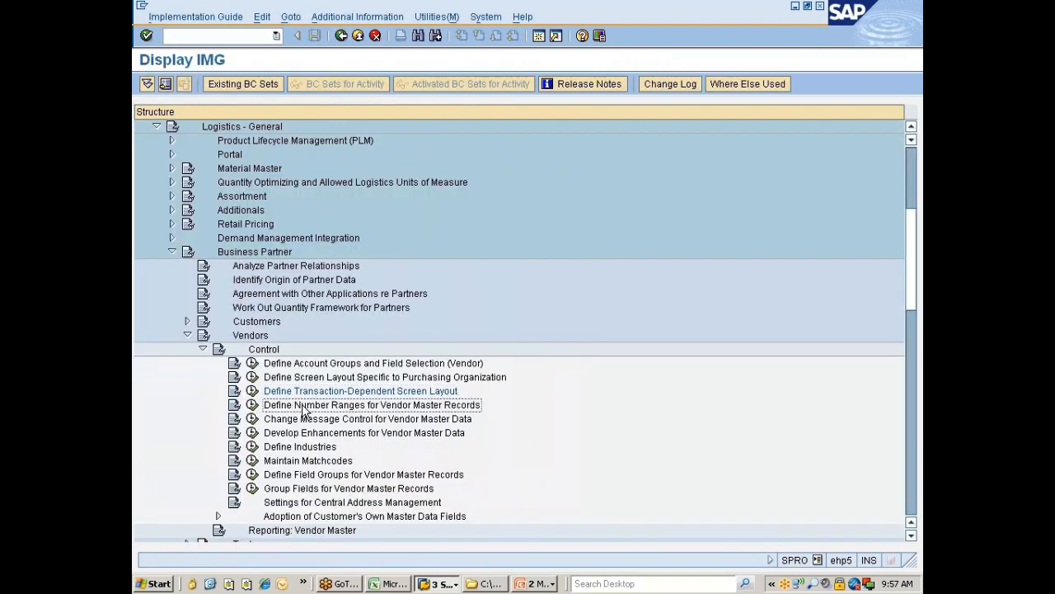
Step: Open vendor Number ranges, check the account group assignments, then open the interval maintenance list
{"action": "scroll", "coordinate": [379, 392], "scroll_direction": "down", "scroll_amount": 2}
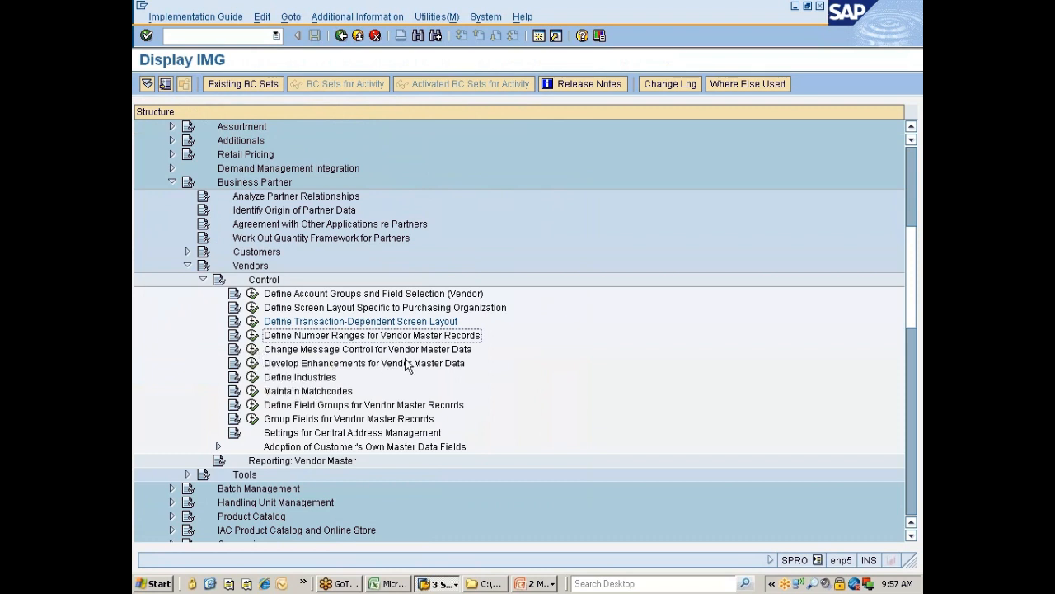
{"action": "left_click", "coordinate": [252, 335]}
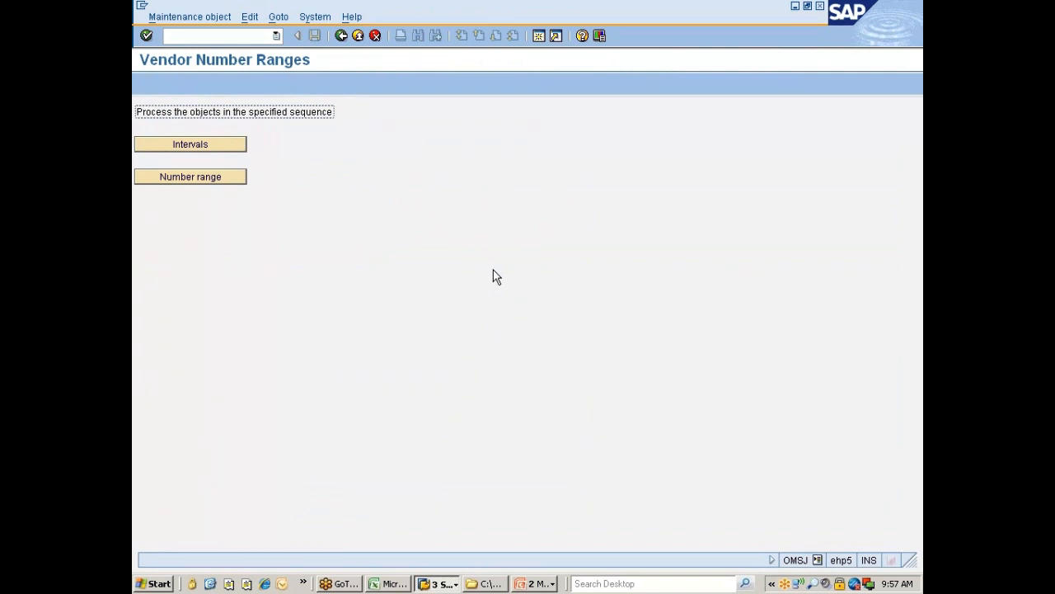
{"action": "left_click", "coordinate": [189, 147]}
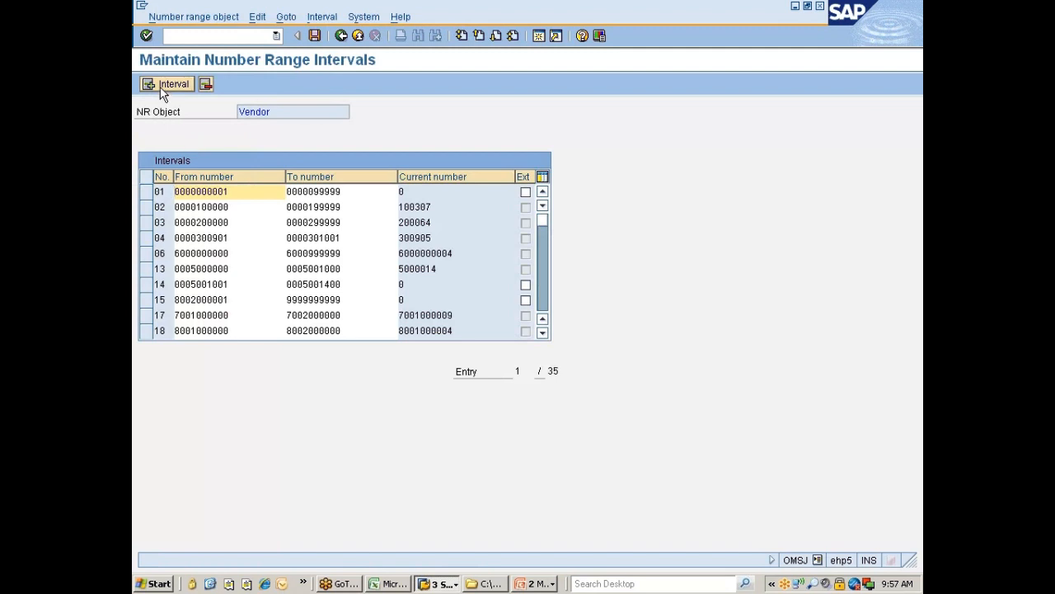
{"action": "left_click", "coordinate": [320, 21]}
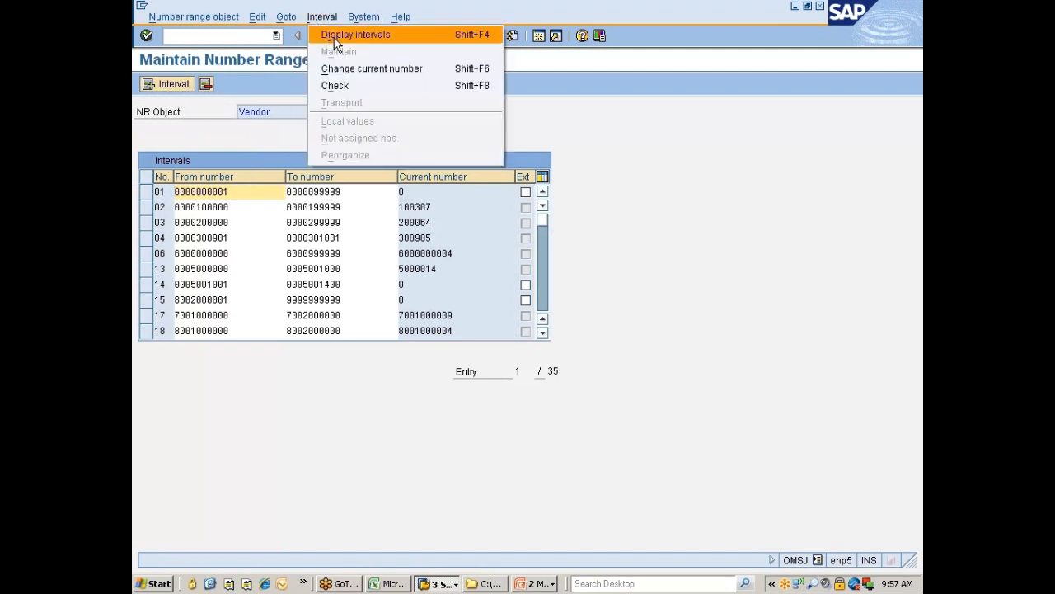
{"action": "left_click", "coordinate": [676, 182]}
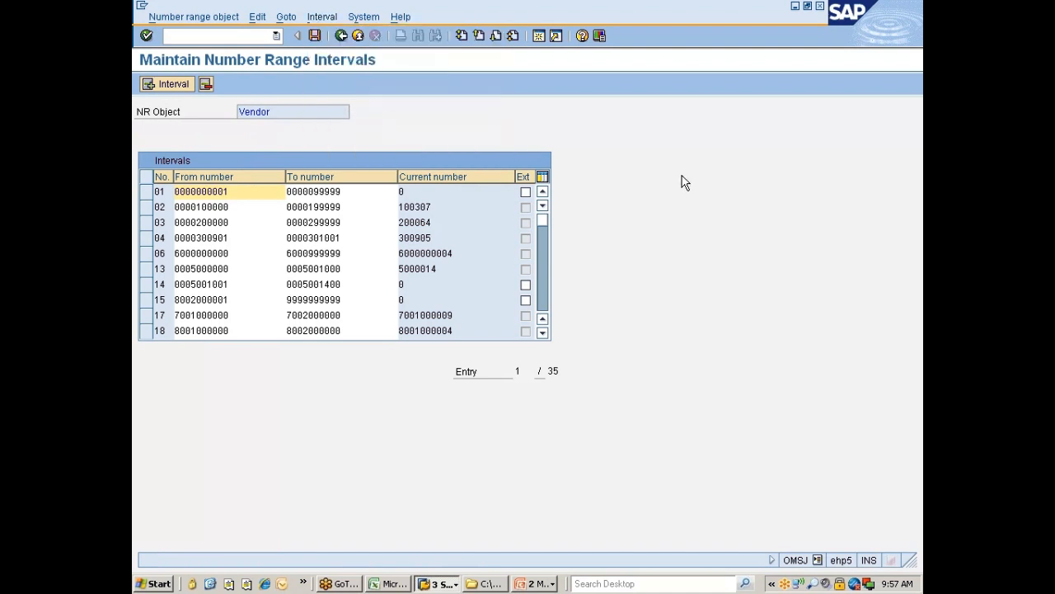
{"action": "left_click", "coordinate": [340, 36]}
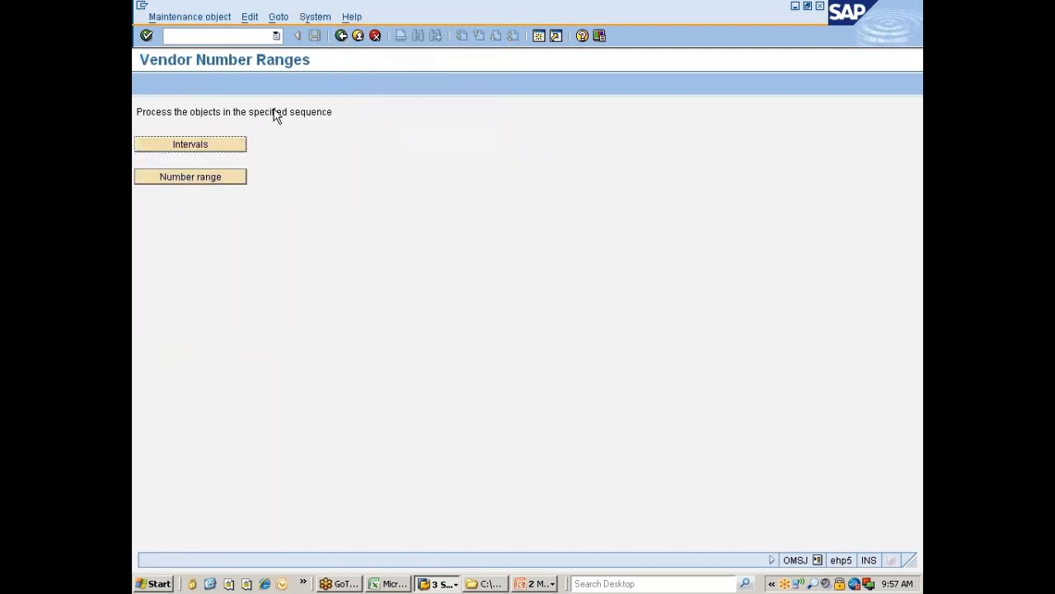
{"action": "left_click", "coordinate": [207, 178]}
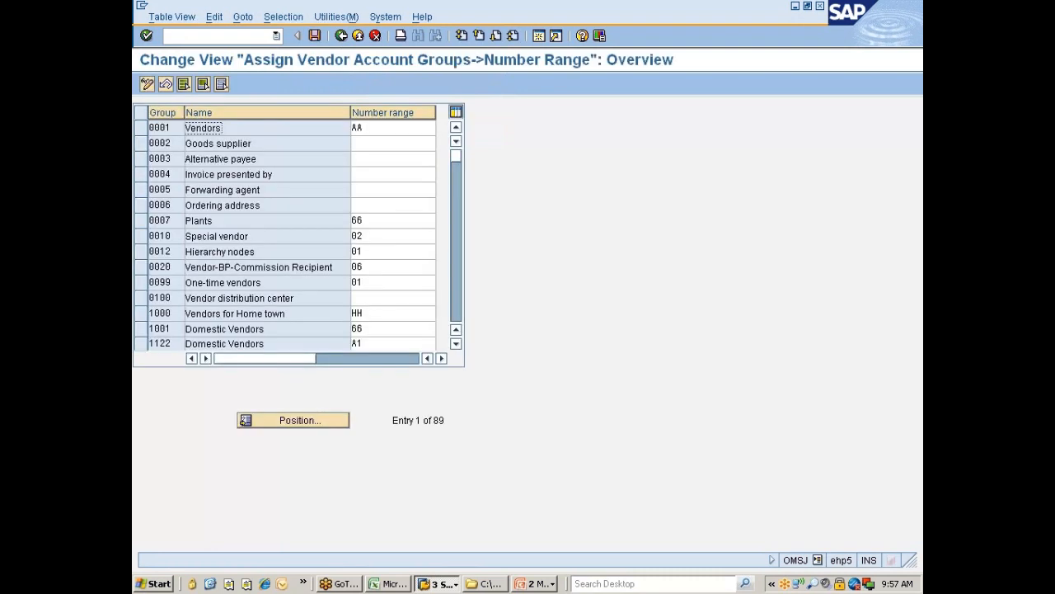
{"action": "left_click", "coordinate": [341, 37]}
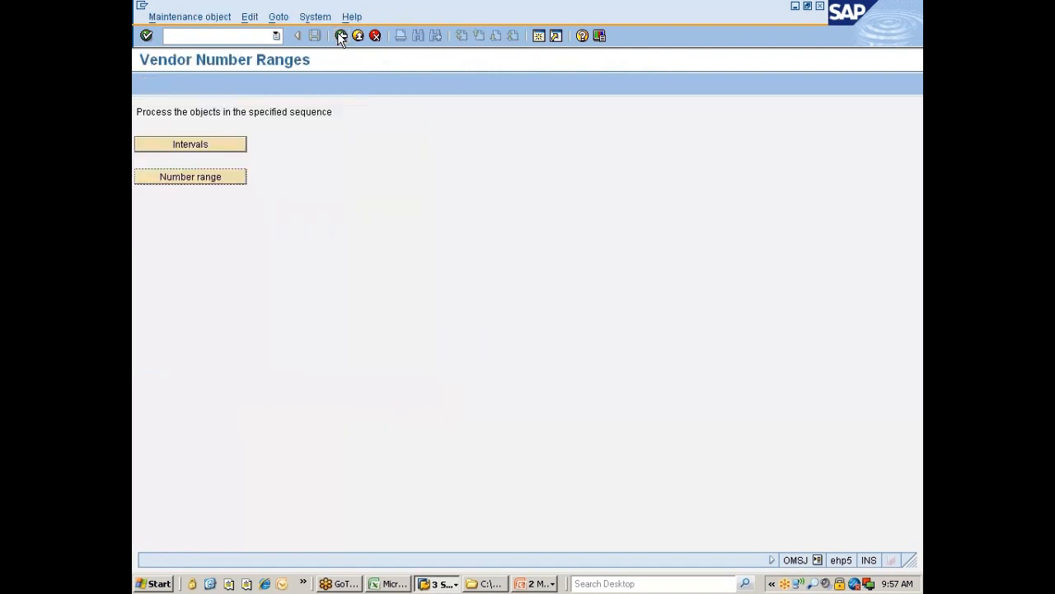
{"action": "left_click", "coordinate": [213, 152]}
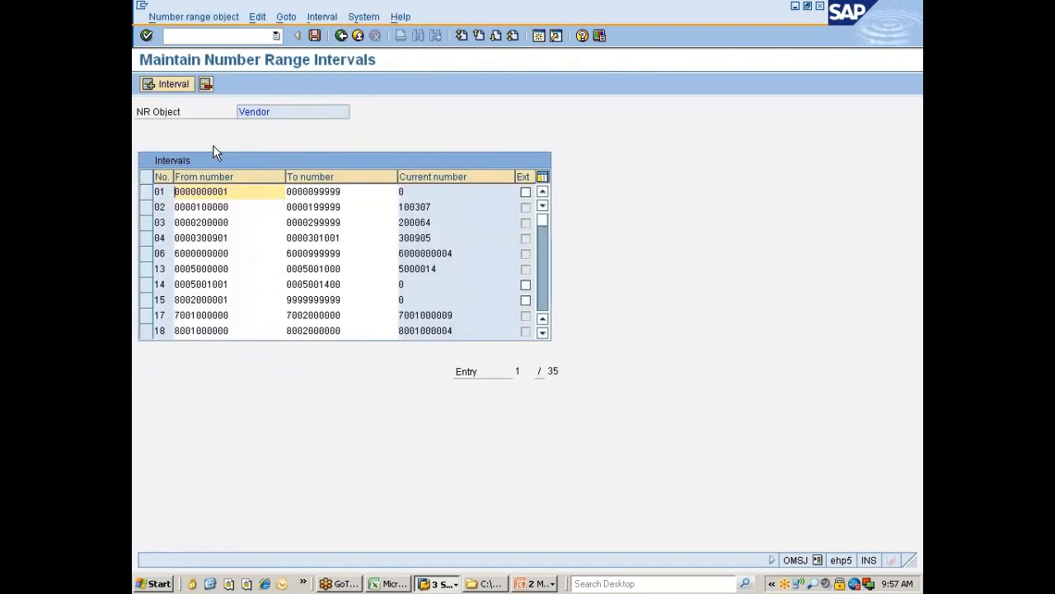
{"action": "left_click", "coordinate": [179, 88]}
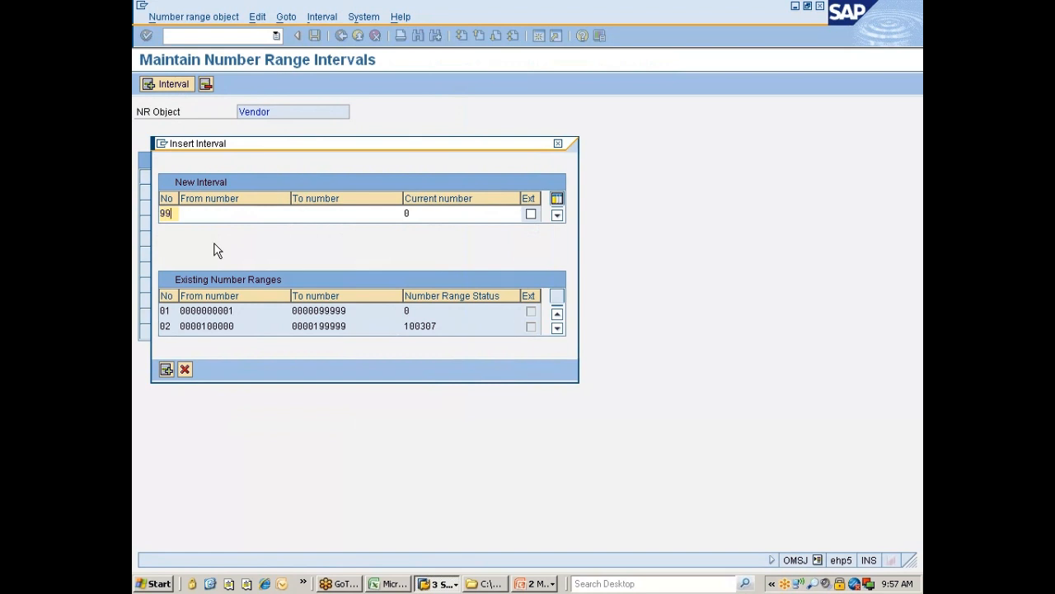
{"action": "key", "text": "Tab"}
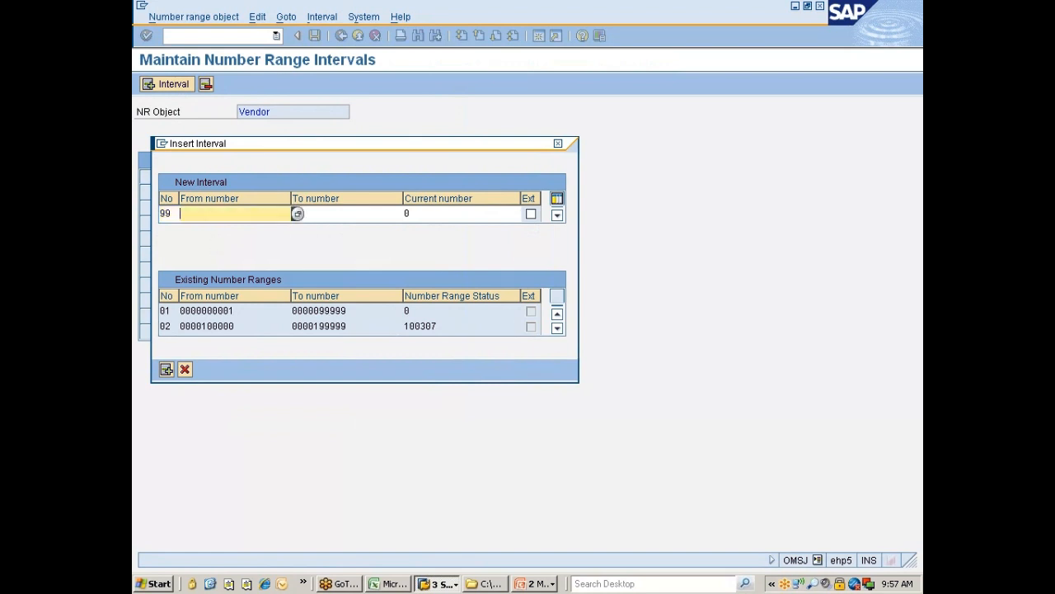
{"action": "left_click", "coordinate": [297, 214]}
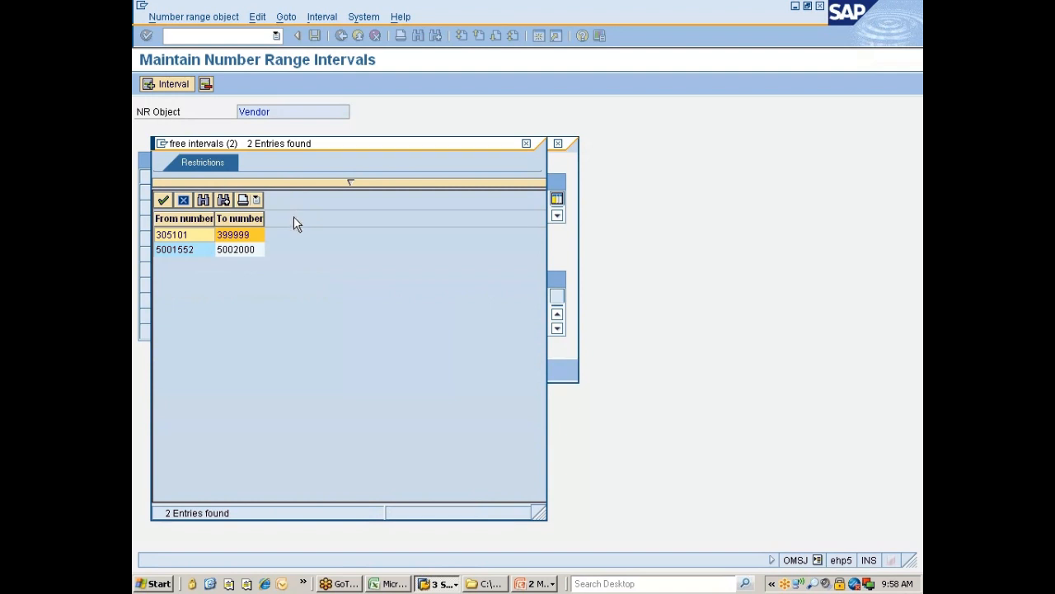
{"action": "double_click", "coordinate": [175, 237]}
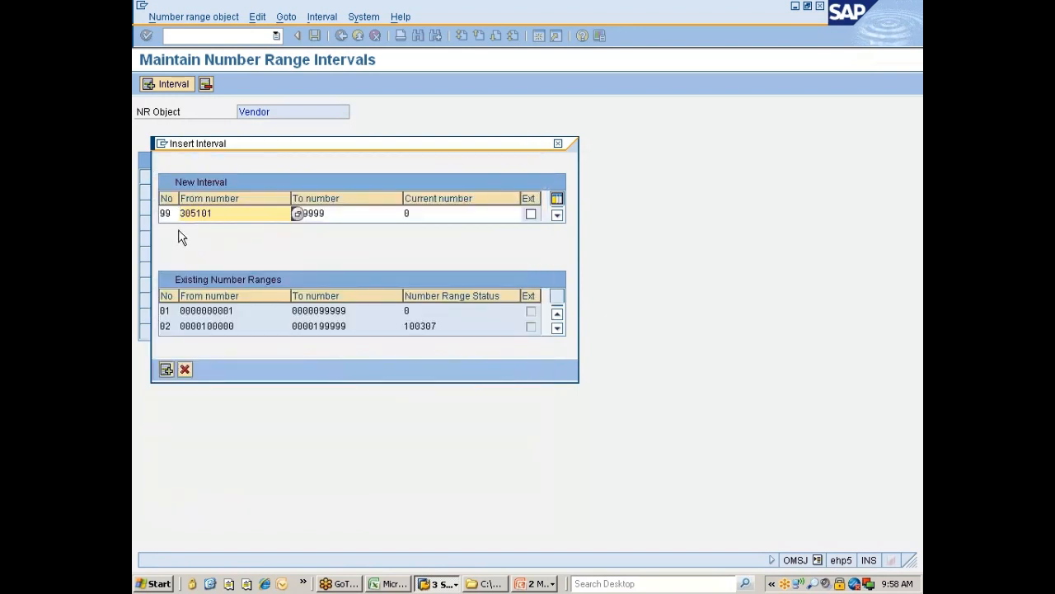
{"action": "key", "text": "Tab"}
{"action": "type", "text": "305101"}
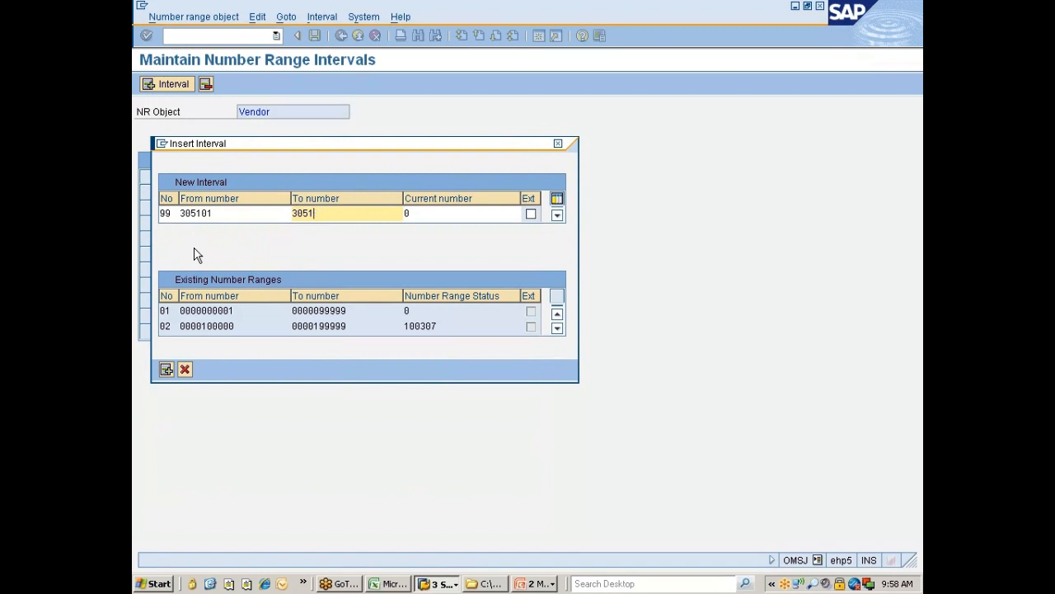
{"action": "type", "text": "99"}
{"action": "key", "text": "Return"}
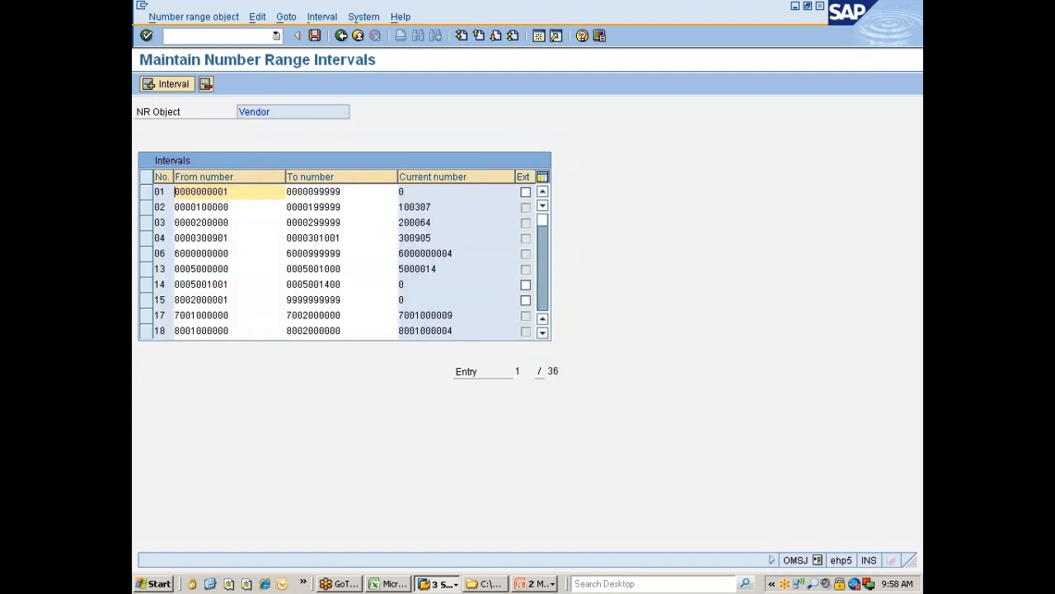
Step: Save the new interval, accept the transport notice, and return to Vendor Number Ranges
{"action": "left_click", "coordinate": [548, 305]}
{"action": "left_click", "coordinate": [547, 305]}
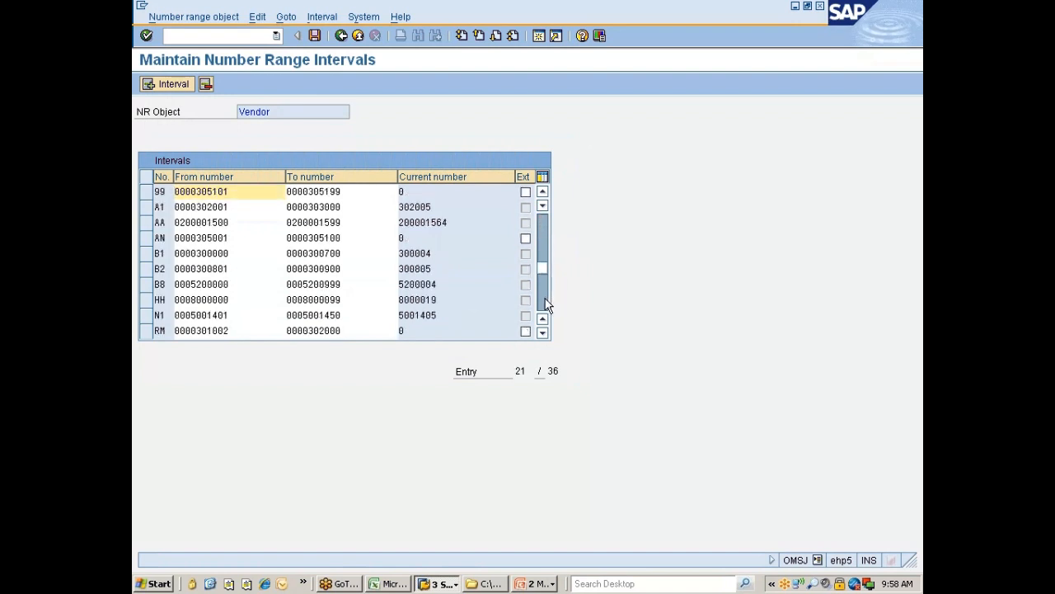
{"action": "left_click", "coordinate": [547, 305]}
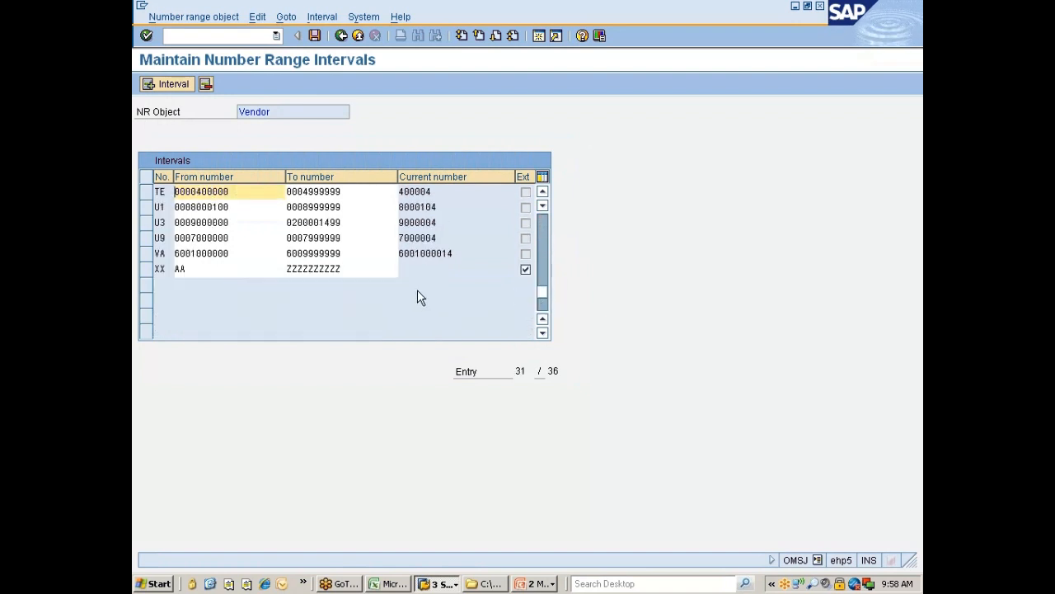
{"action": "scroll", "coordinate": [305, 278], "scroll_direction": "up", "scroll_amount": 1}
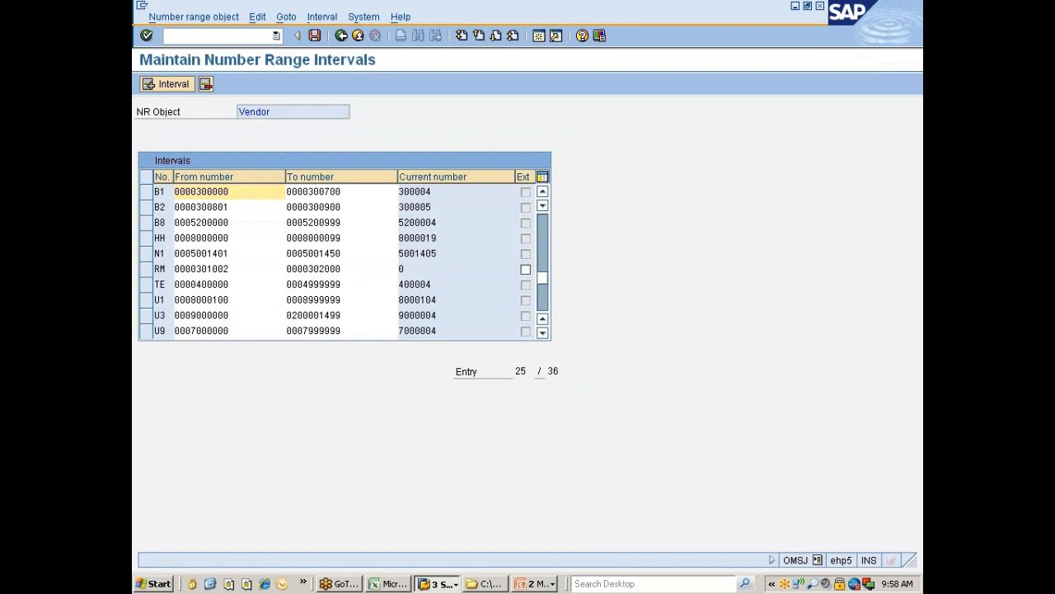
{"action": "scroll", "coordinate": [310, 281], "scroll_direction": "up", "scroll_amount": 3}
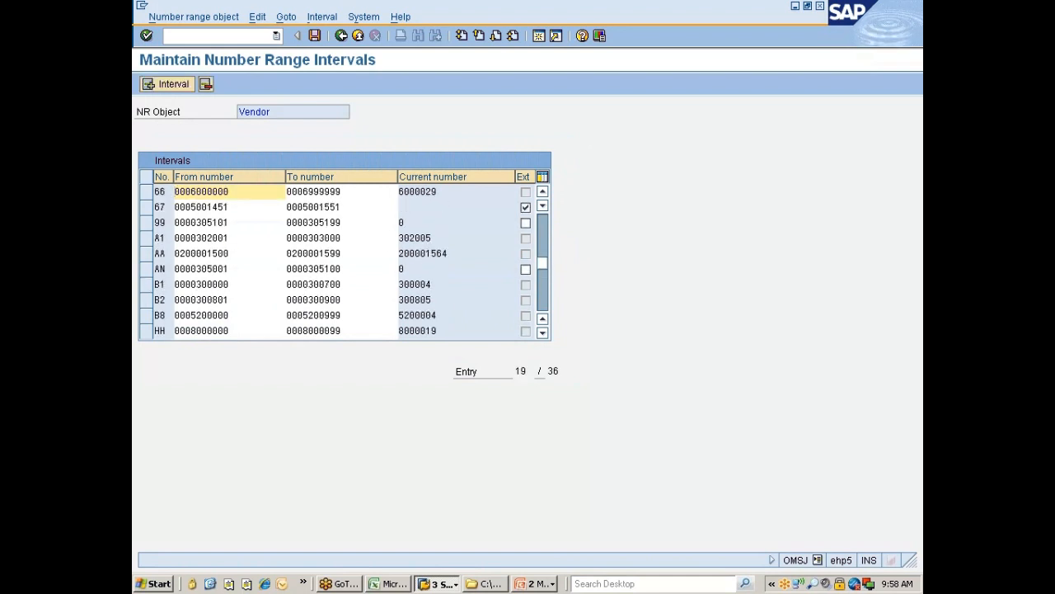
{"action": "left_click", "coordinate": [315, 36]}
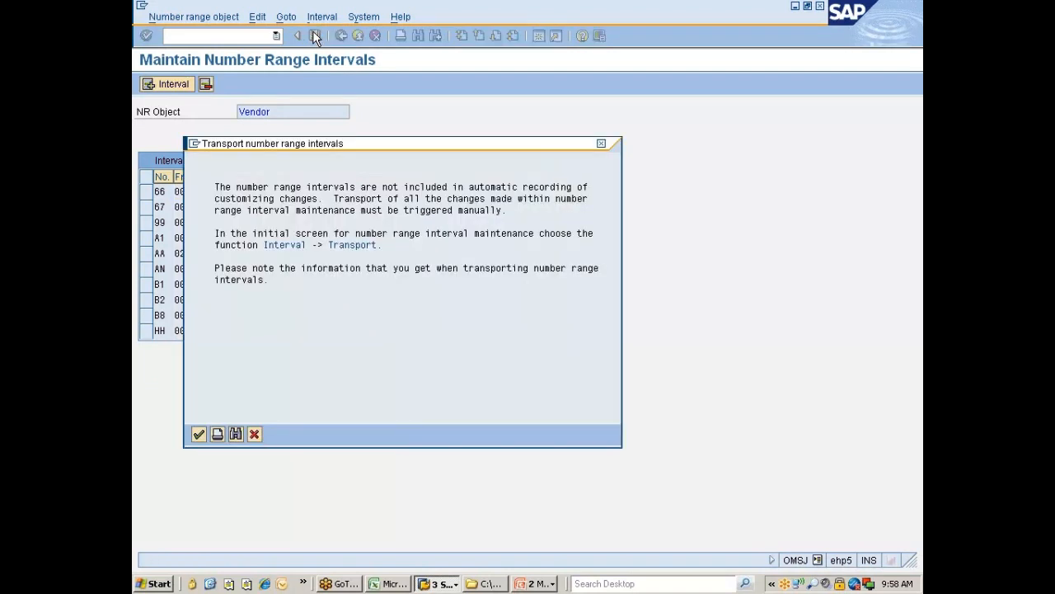
{"action": "key", "text": "Return"}
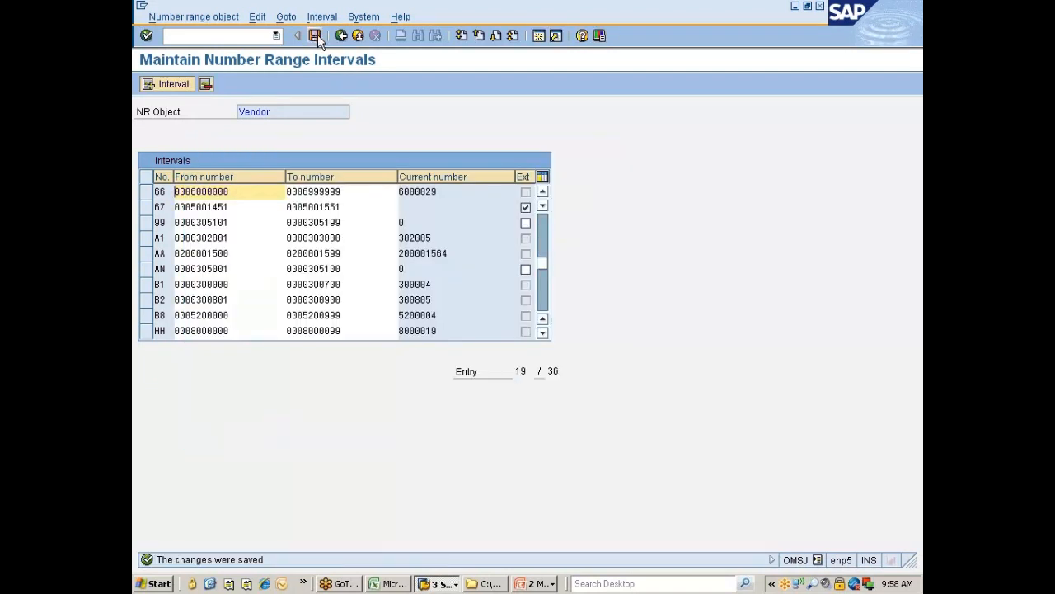
{"action": "left_click", "coordinate": [339, 36]}
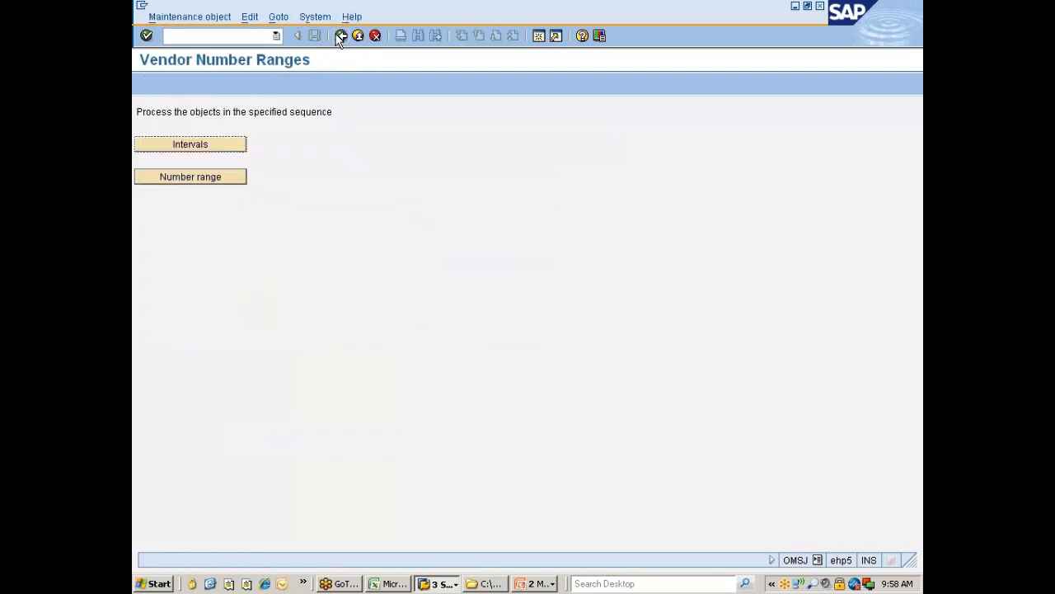
Step: Open the account group number range assignments and scroll through them looking for the Z groups
{"action": "left_click", "coordinate": [206, 179]}
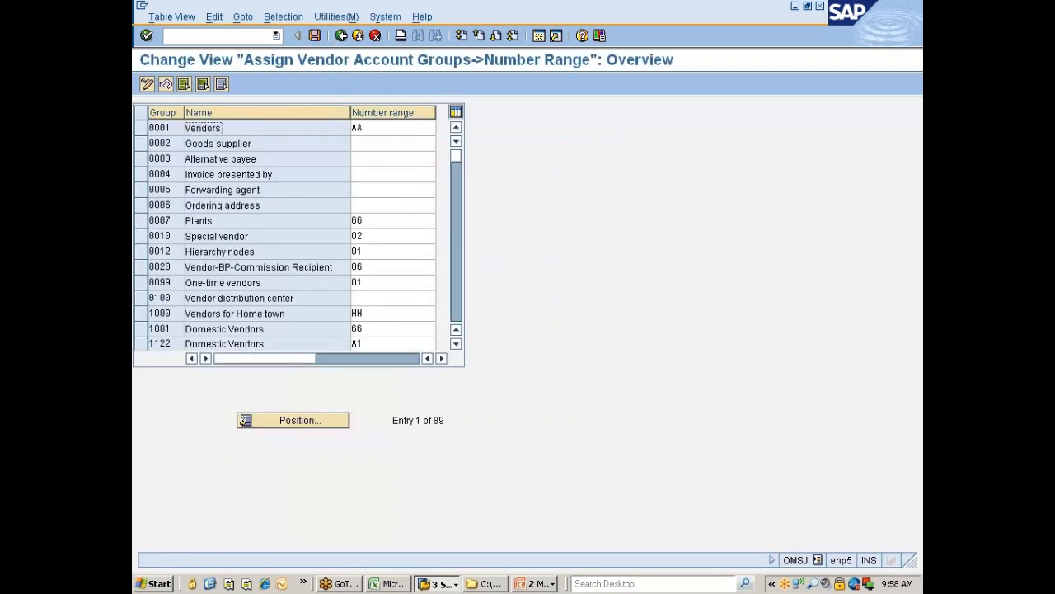
{"action": "left_click", "coordinate": [279, 422]}
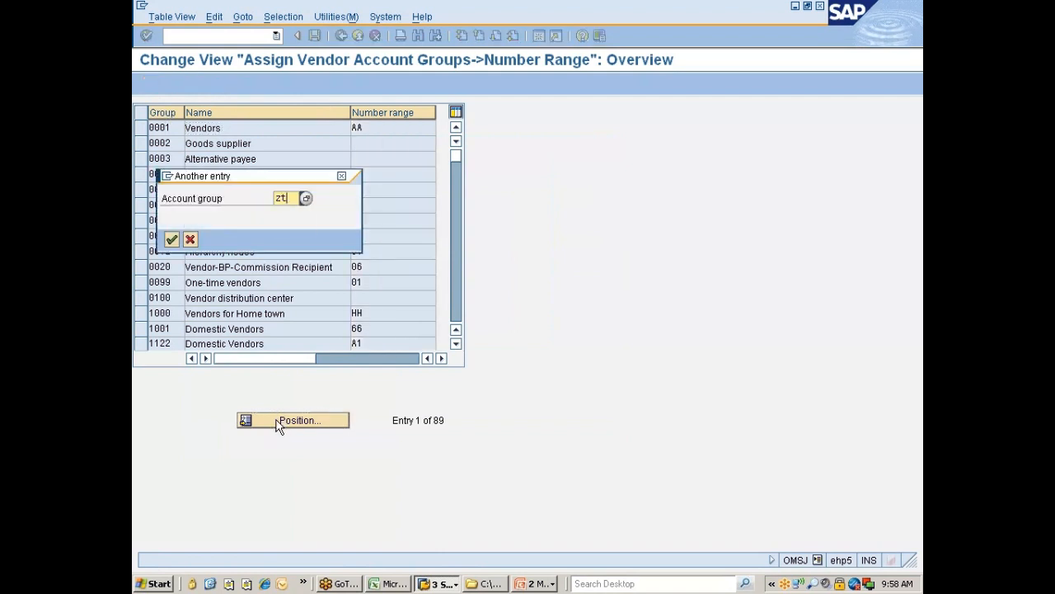
{"action": "key", "text": "Return"}
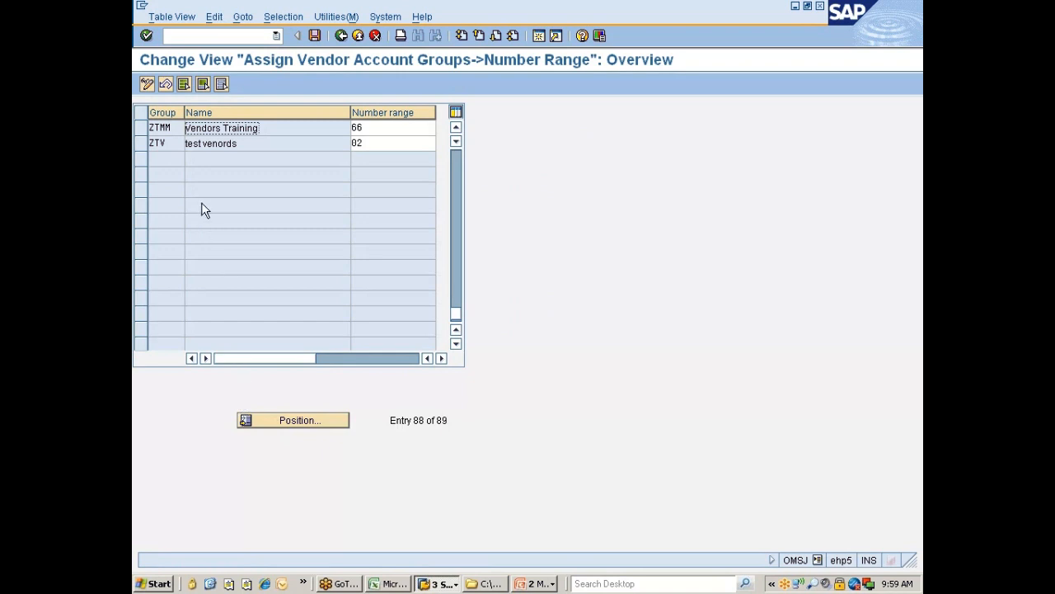
{"action": "scroll", "coordinate": [207, 216], "scroll_direction": "up", "scroll_amount": 1}
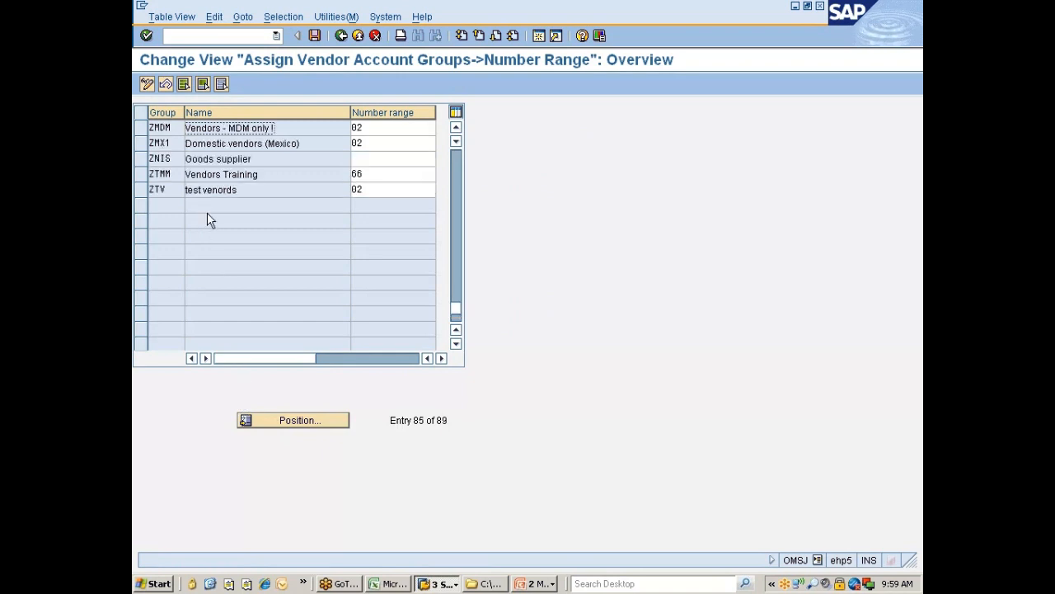
{"action": "scroll", "coordinate": [207, 216], "scroll_direction": "up", "scroll_amount": 1}
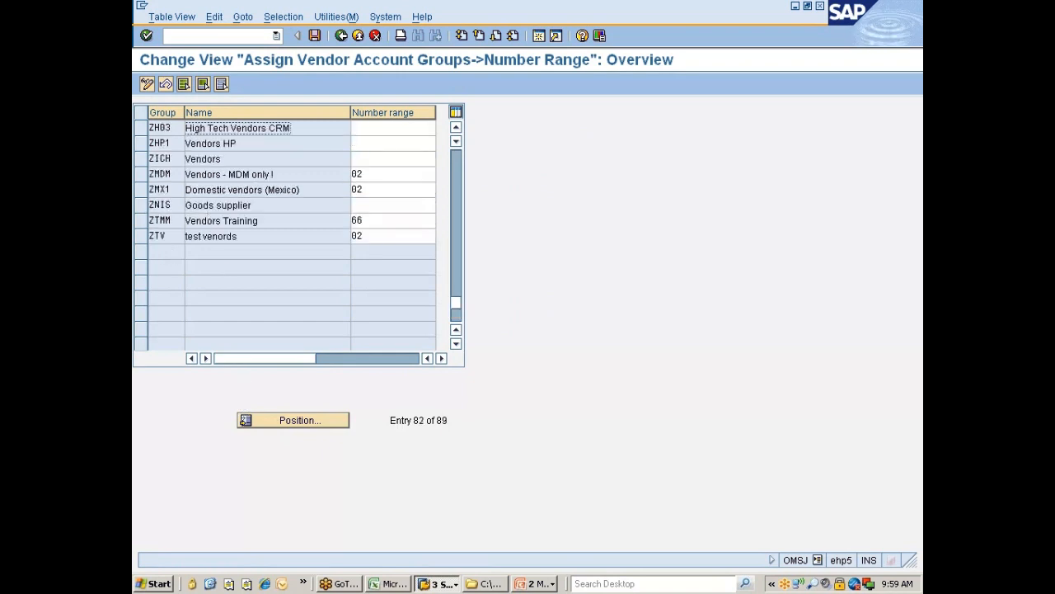
{"action": "scroll", "coordinate": [247, 181], "scroll_direction": "up", "scroll_amount": 1}
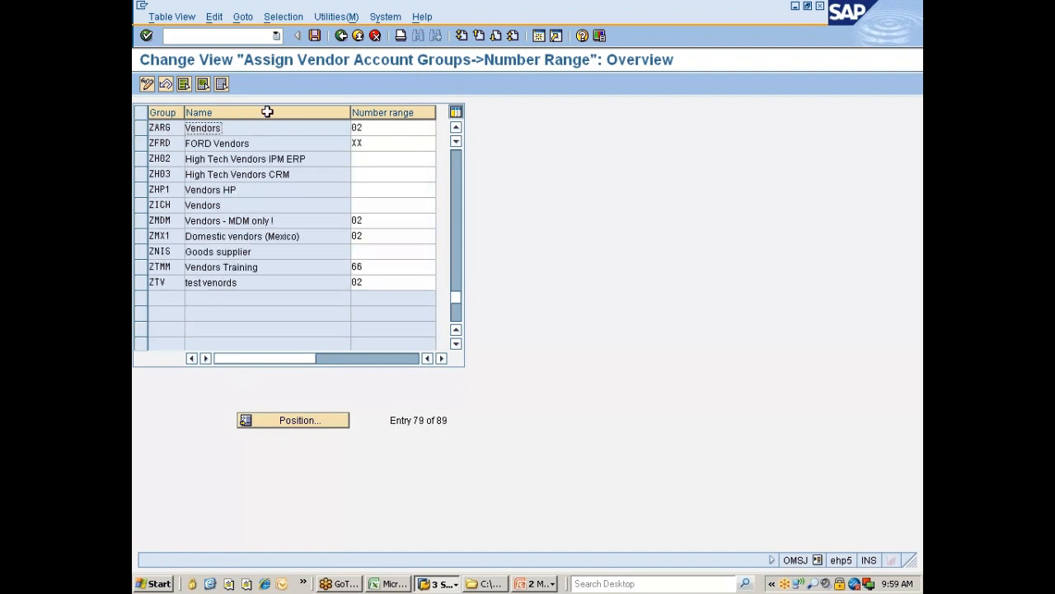
{"action": "left_click", "coordinate": [341, 36]}
{"action": "left_click", "coordinate": [210, 179]}
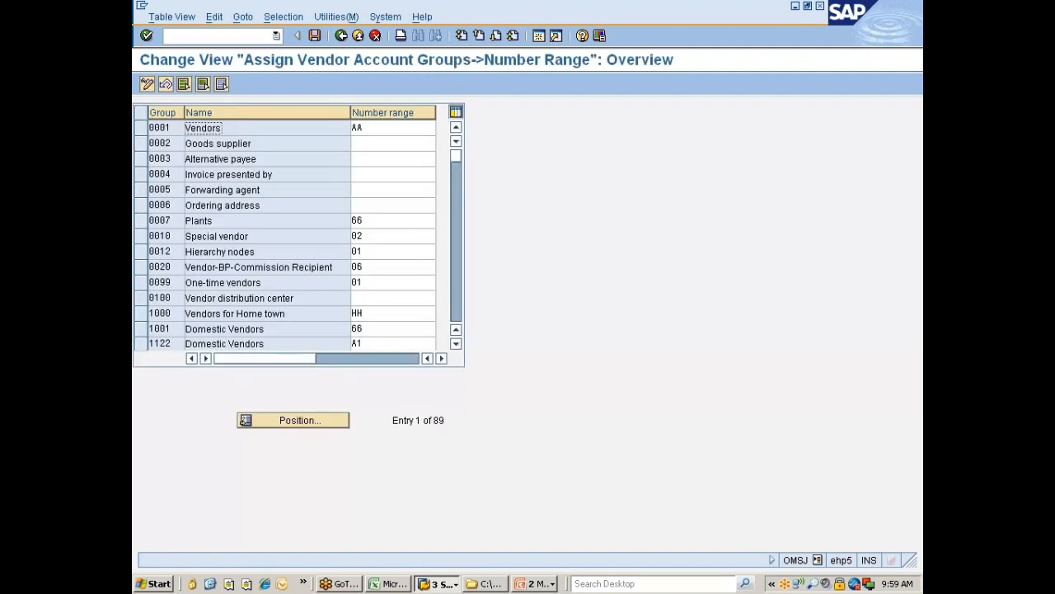
{"action": "scroll", "coordinate": [216, 281], "scroll_direction": "down", "scroll_amount": 5}
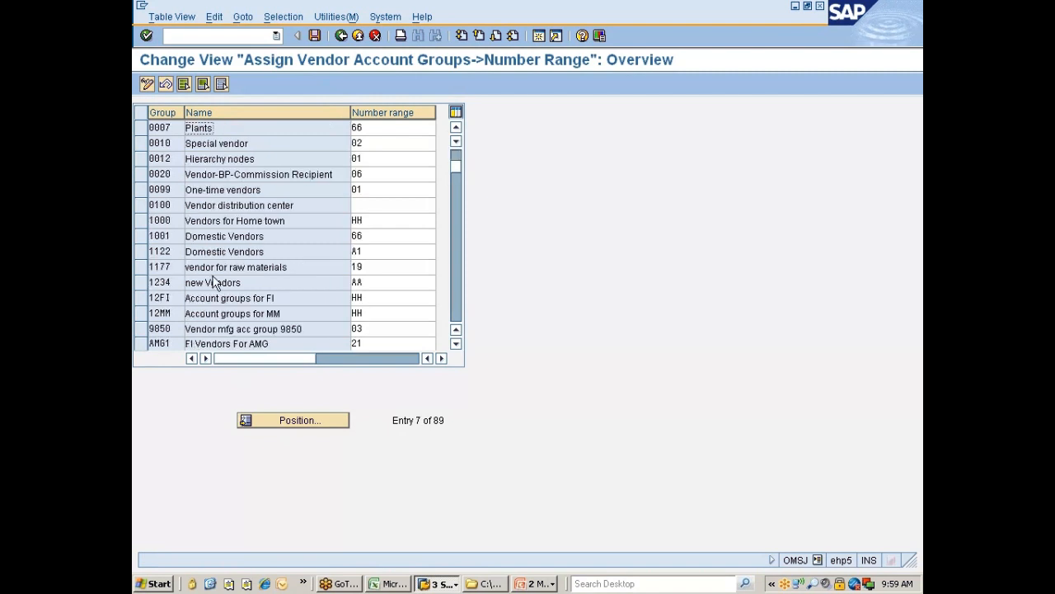
{"action": "scroll", "coordinate": [216, 283], "scroll_direction": "down", "scroll_amount": 5}
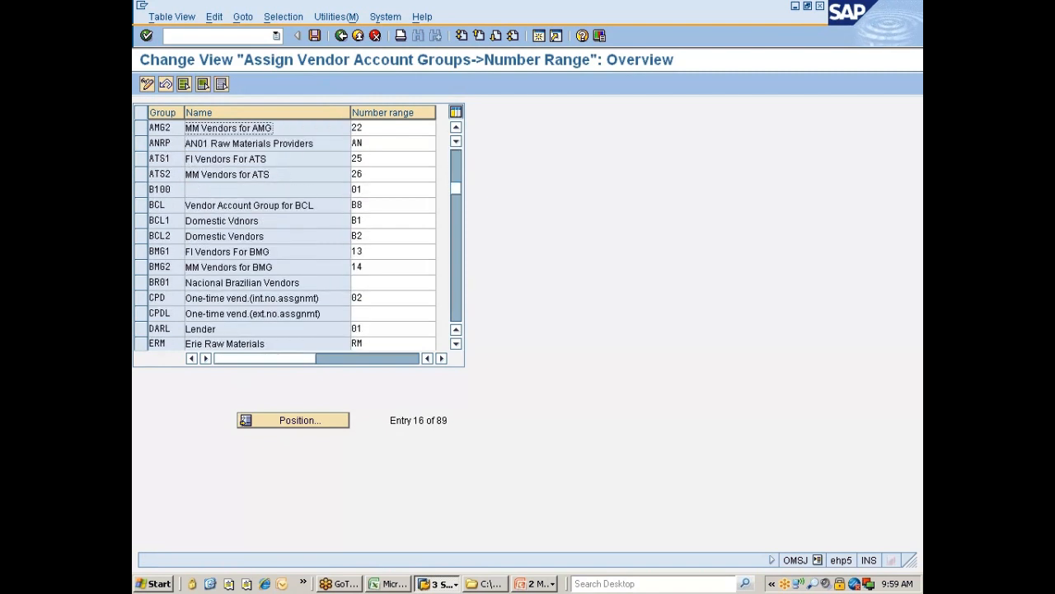
Step: Position the assignment list on ZNIS and assign it number range 99
{"action": "left_click", "coordinate": [284, 422]}
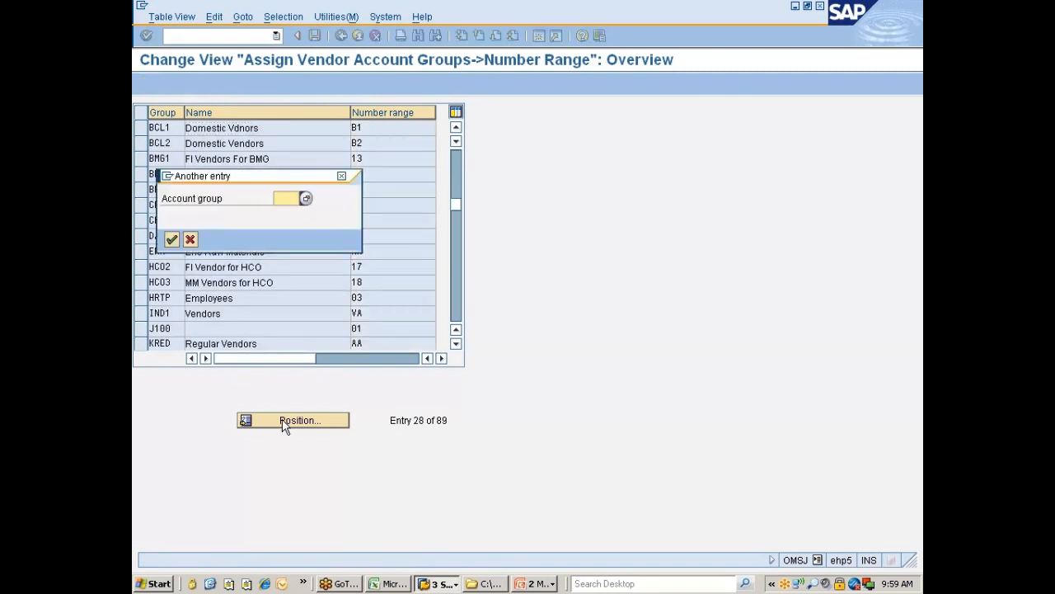
{"action": "type", "text": "zn1s"}
{"action": "key", "text": "Return"}
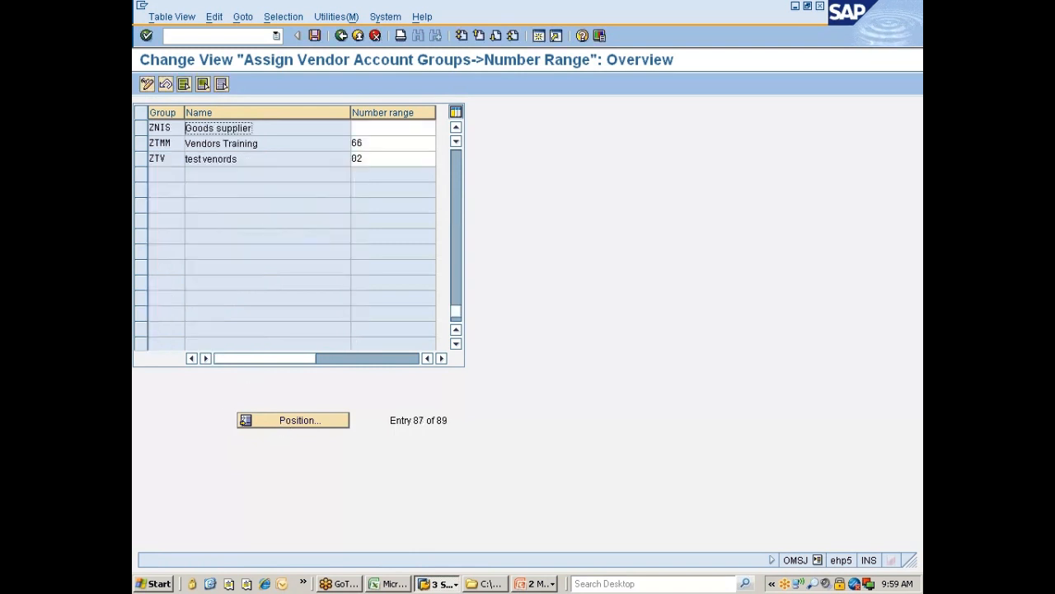
{"action": "left_click_drag", "start_coordinate": [349, 112], "coordinate": [311, 112]}
{"action": "left_click", "coordinate": [401, 128]}
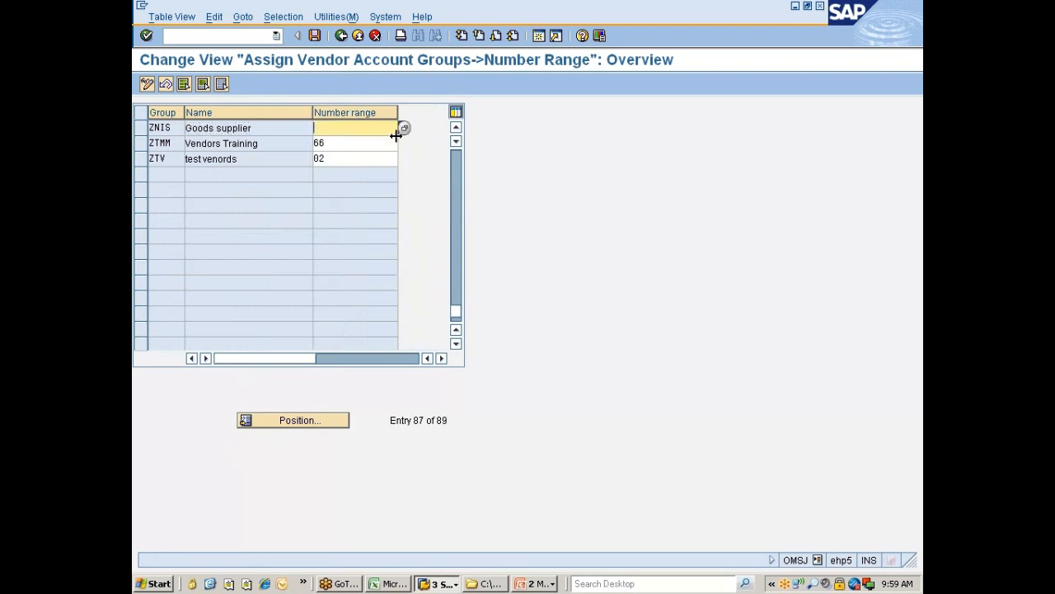
{"action": "left_click", "coordinate": [401, 128]}
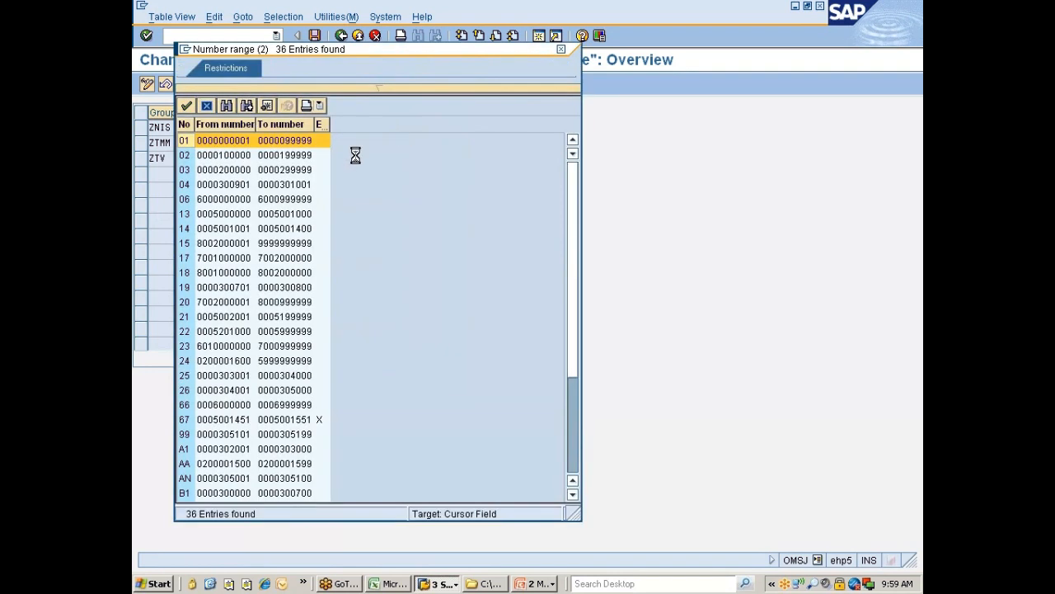
{"action": "scroll", "coordinate": [268, 368], "scroll_direction": "down", "scroll_amount": 6}
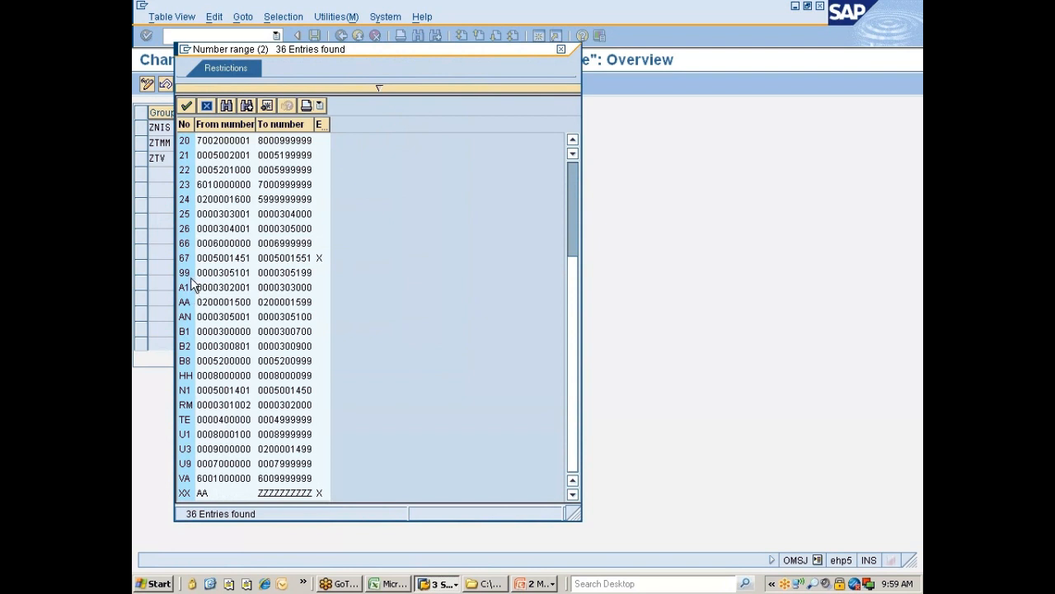
{"action": "double_click", "coordinate": [198, 272]}
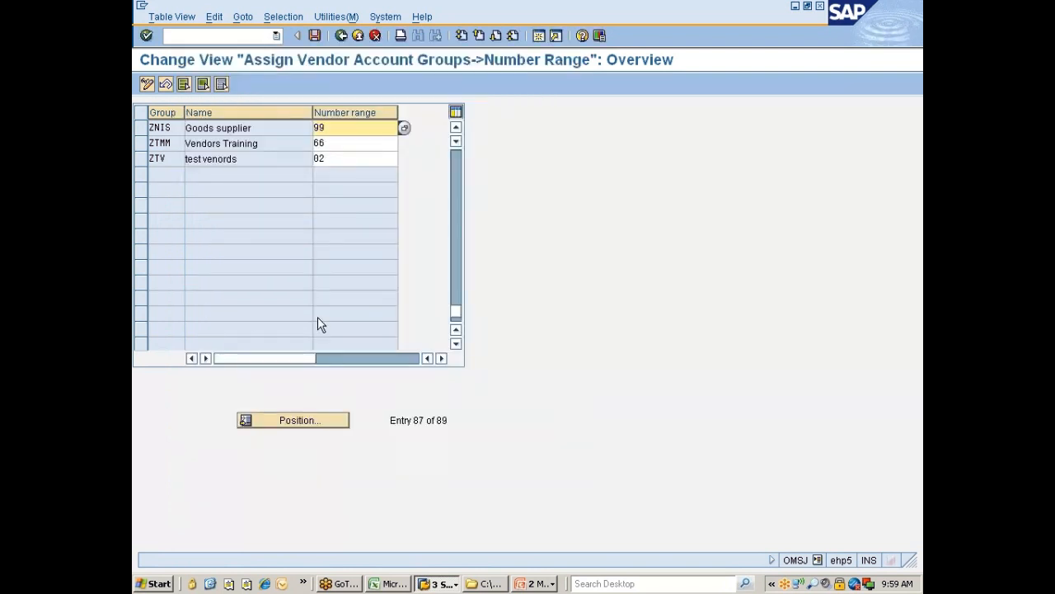
Step: Save the assignment under a Customizing request and return to Vendor Number Ranges
{"action": "left_click", "coordinate": [315, 35]}
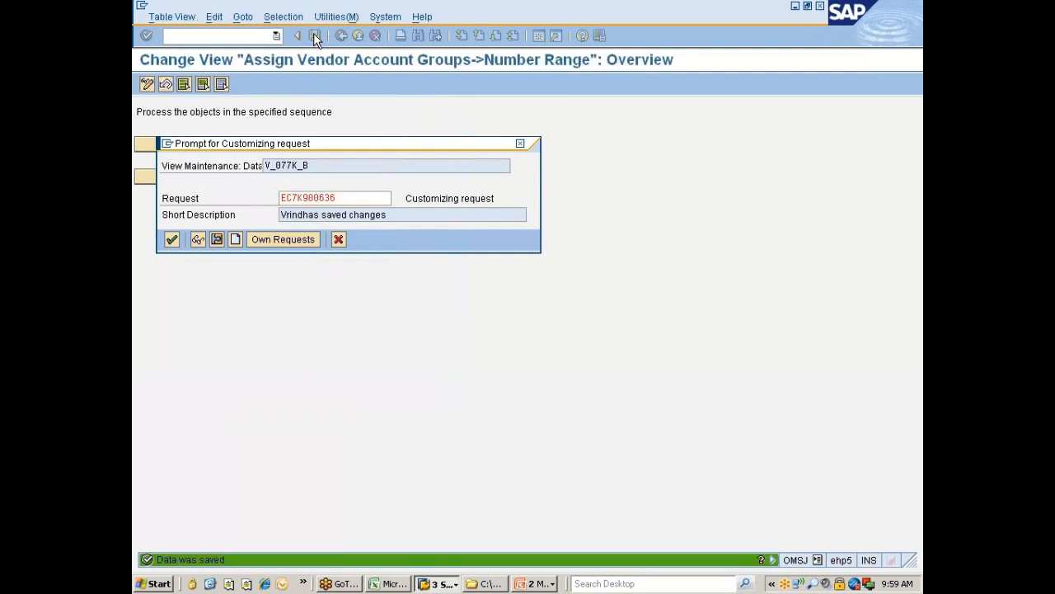
{"action": "key", "text": "Return"}
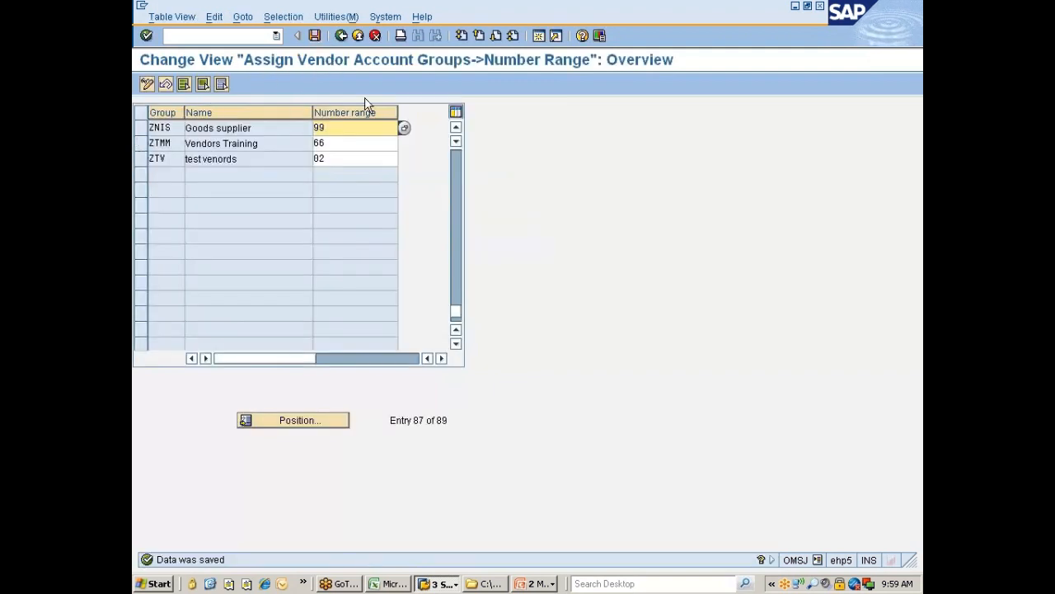
{"action": "left_click", "coordinate": [341, 36]}
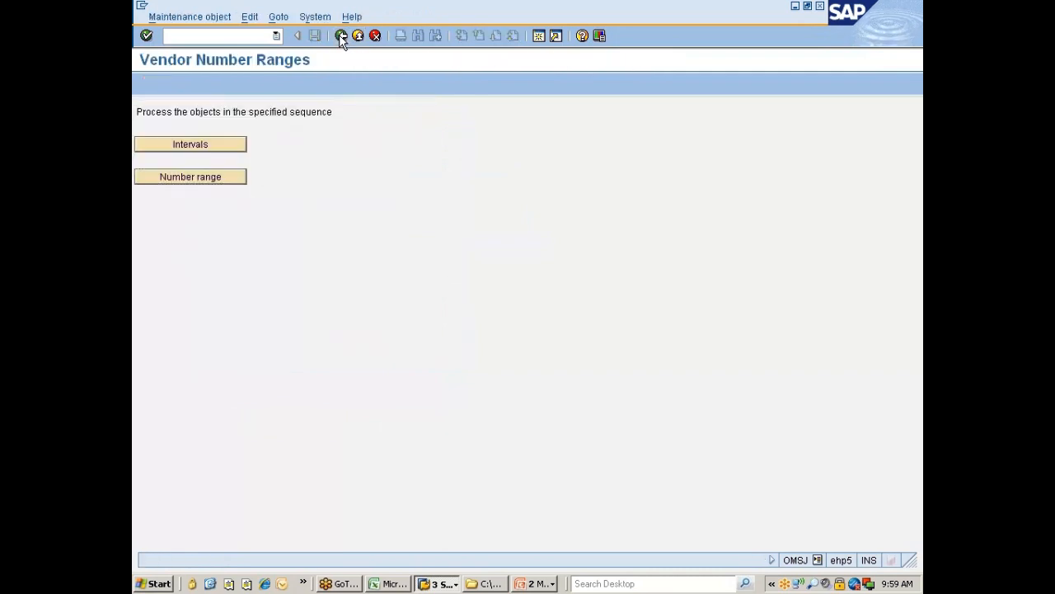
Step: Find account group ZNIS in the vendor account groups list and open its details
{"action": "left_click", "coordinate": [342, 36]}
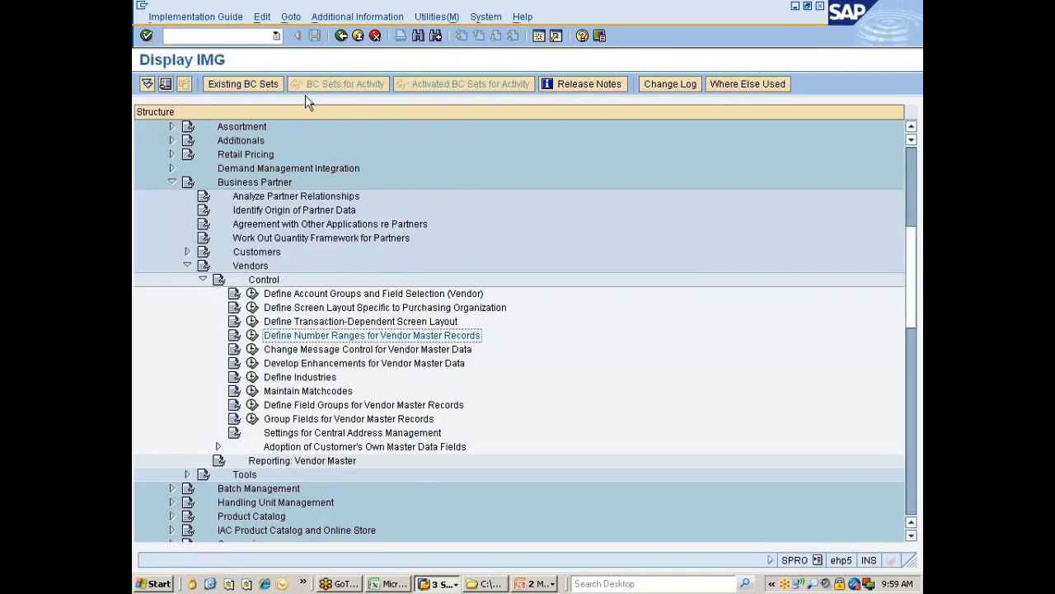
{"action": "left_click", "coordinate": [253, 294]}
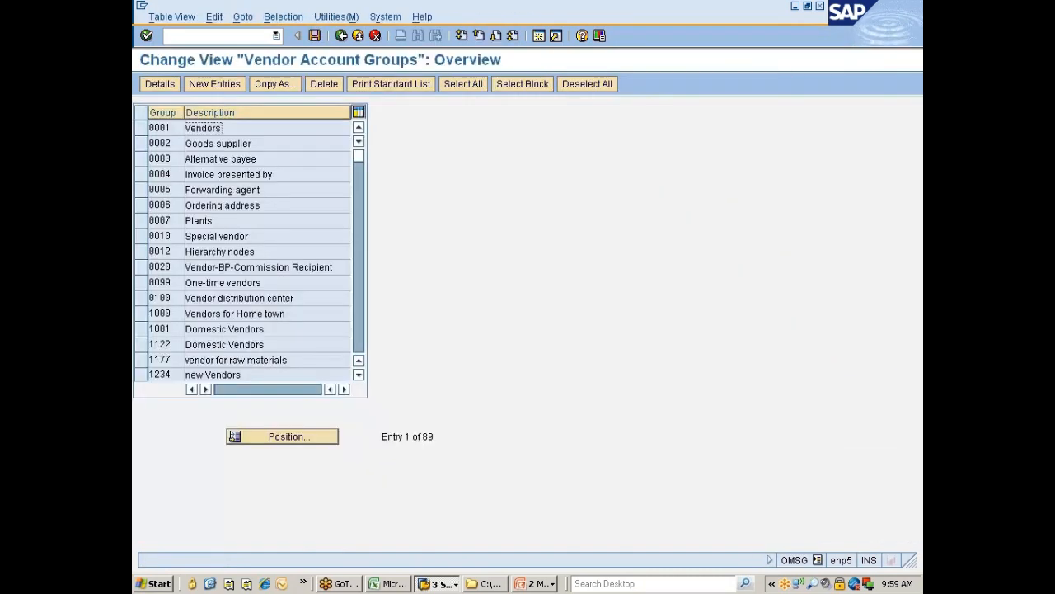
{"action": "left_click", "coordinate": [276, 439]}
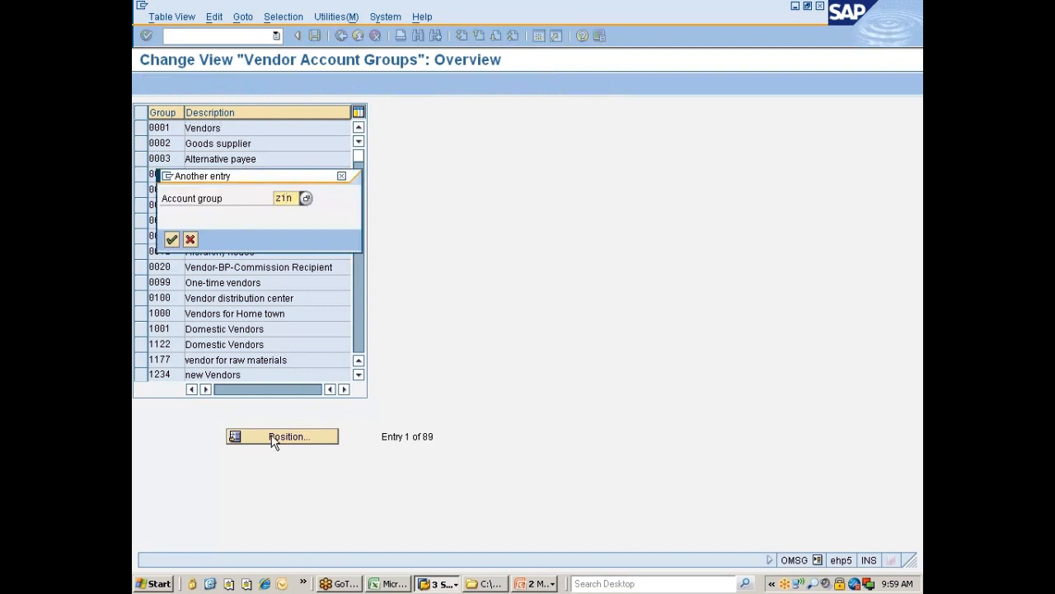
{"action": "type", "text": "znis"}
{"action": "key", "text": "Return"}
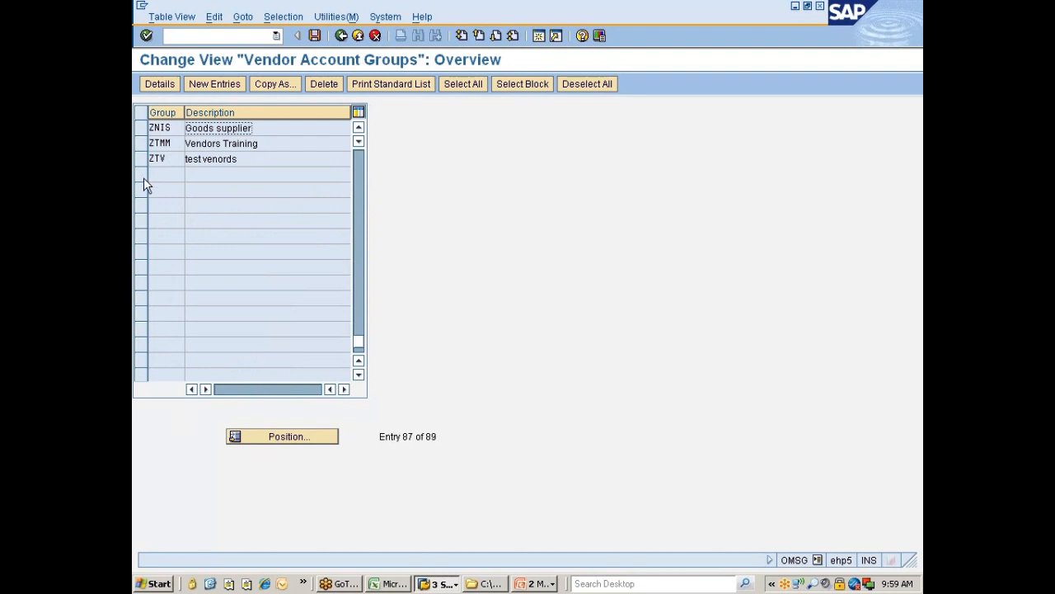
{"action": "left_click", "coordinate": [141, 128]}
{"action": "left_click", "coordinate": [156, 87]}
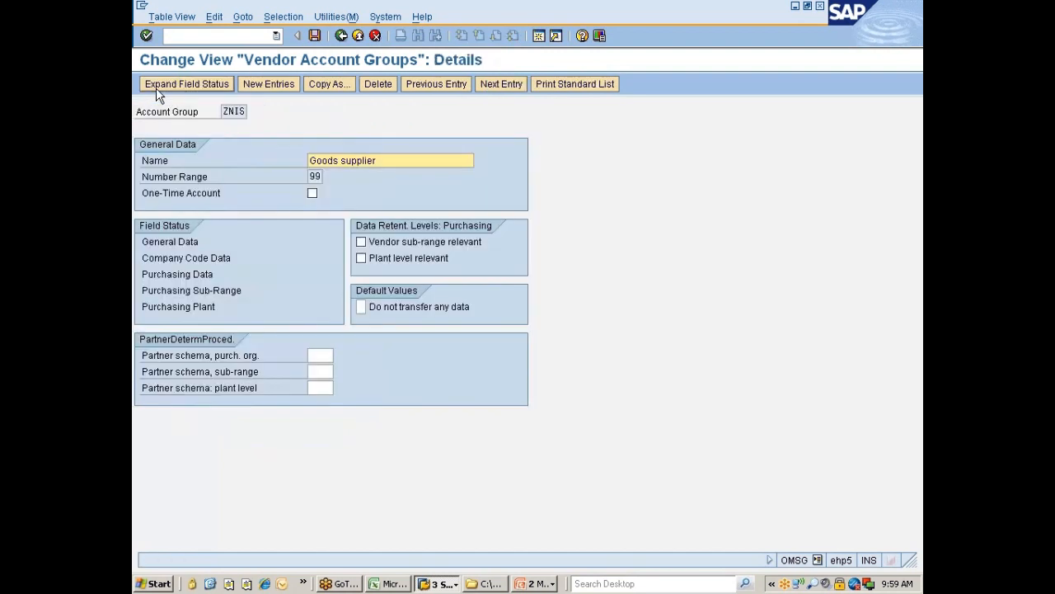
Step: Check that the Number Range field shows 99 and save the account group
{"action": "left_click", "coordinate": [315, 177]}
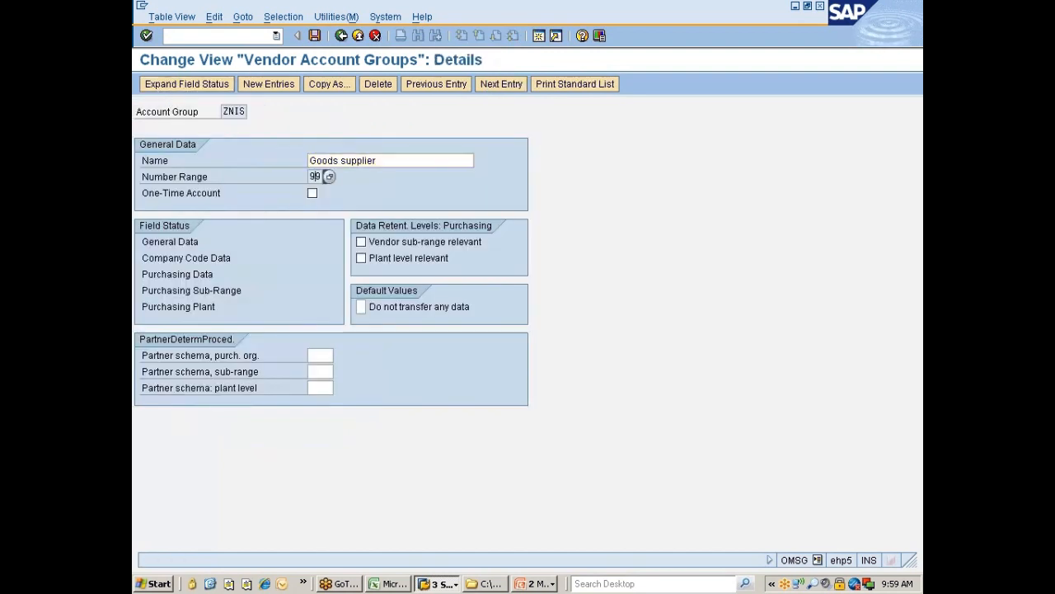
{"action": "left_click", "coordinate": [315, 36]}
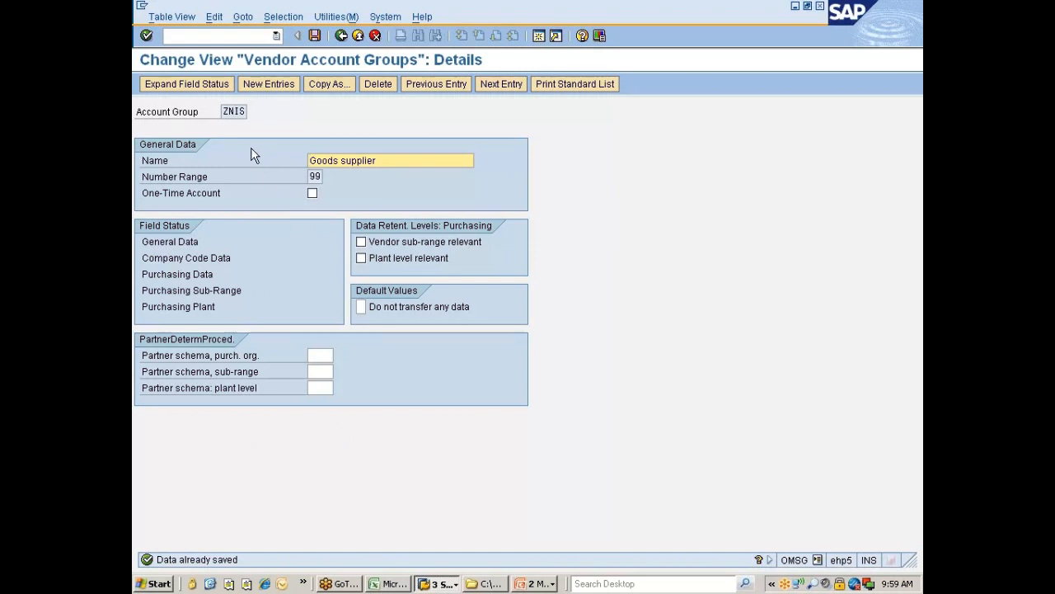
{"action": "left_click", "coordinate": [443, 585]}
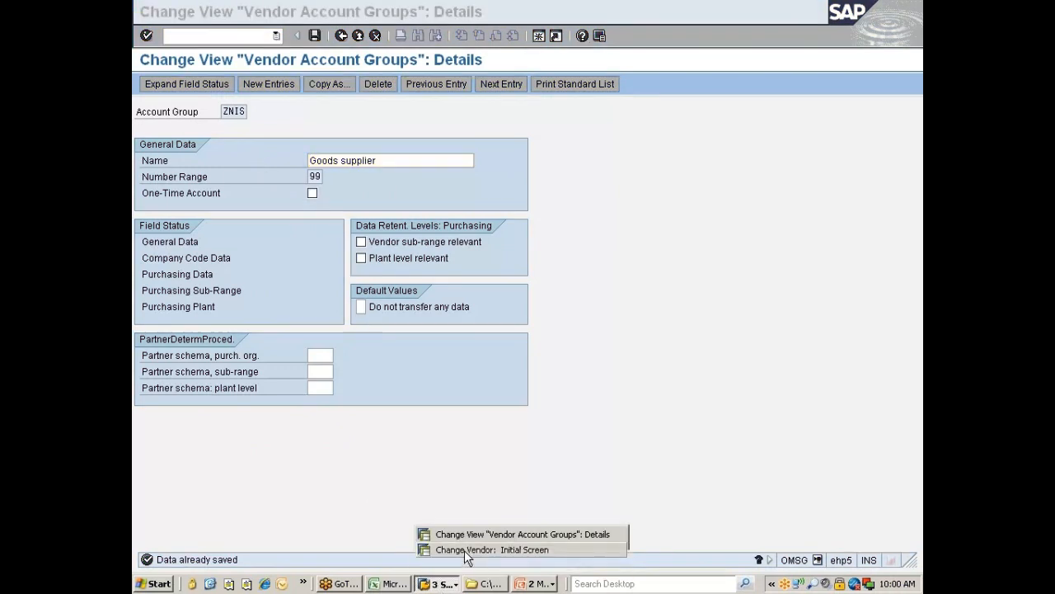
Step: Bring up the Create Vendor window maximized and move past its initial screen
{"action": "left_click", "coordinate": [466, 550]}
{"action": "left_click", "coordinate": [404, 64]}
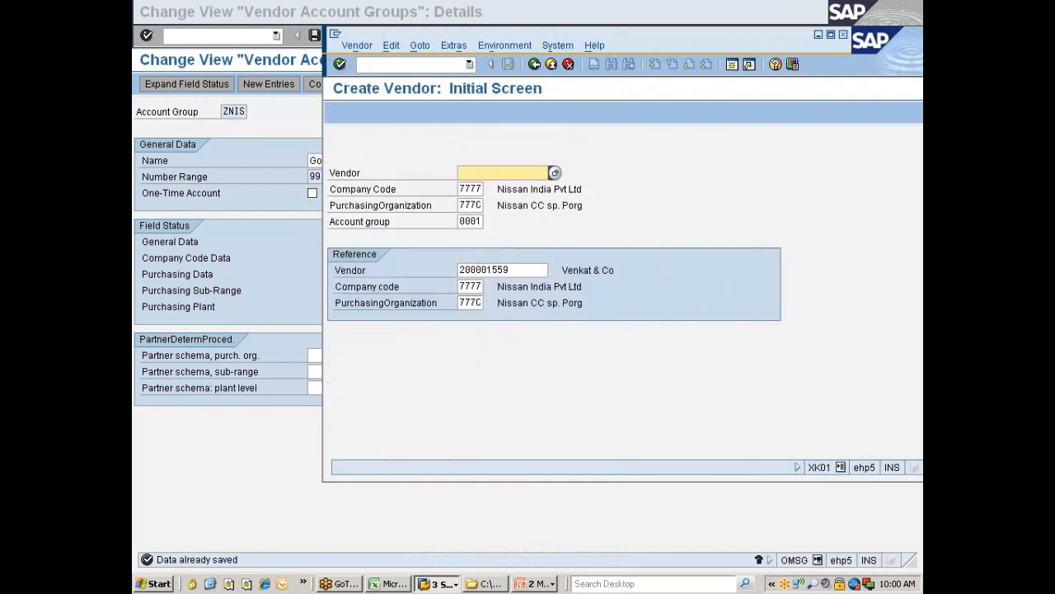
{"action": "double_click", "coordinate": [645, 36]}
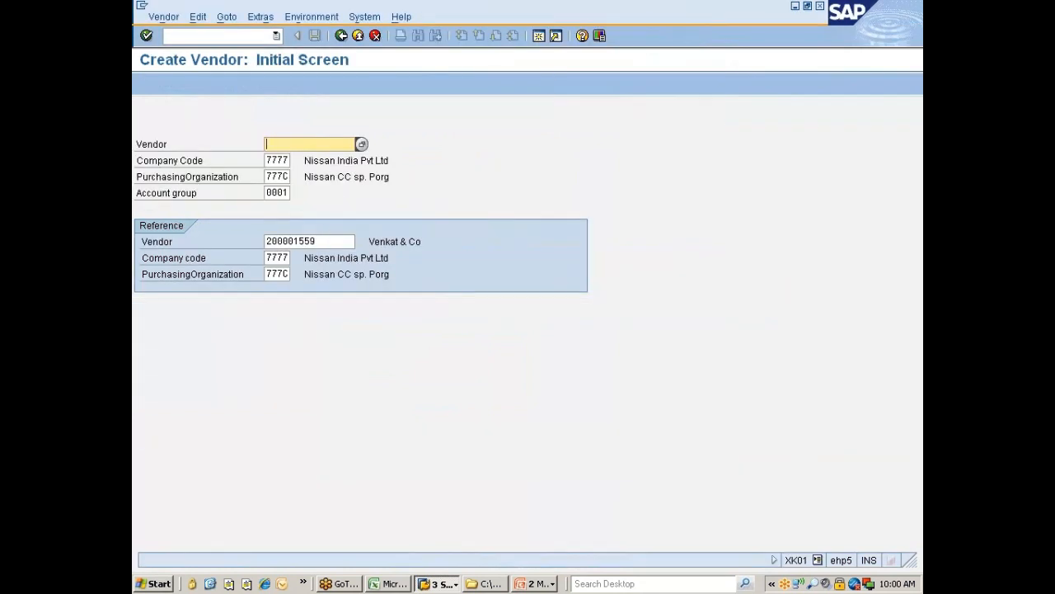
{"action": "key", "text": "Return"}
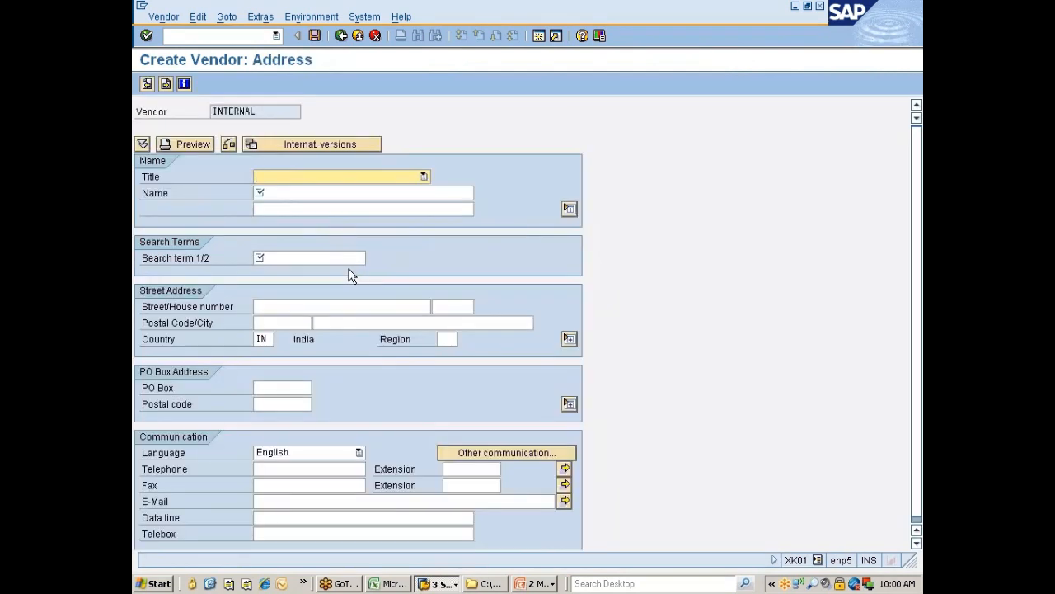
Step: Fill the vendor address with title Ms., the vendor's name and a matching search term
{"action": "type", "text": "Mr."}
{"action": "key", "text": "Tab"}
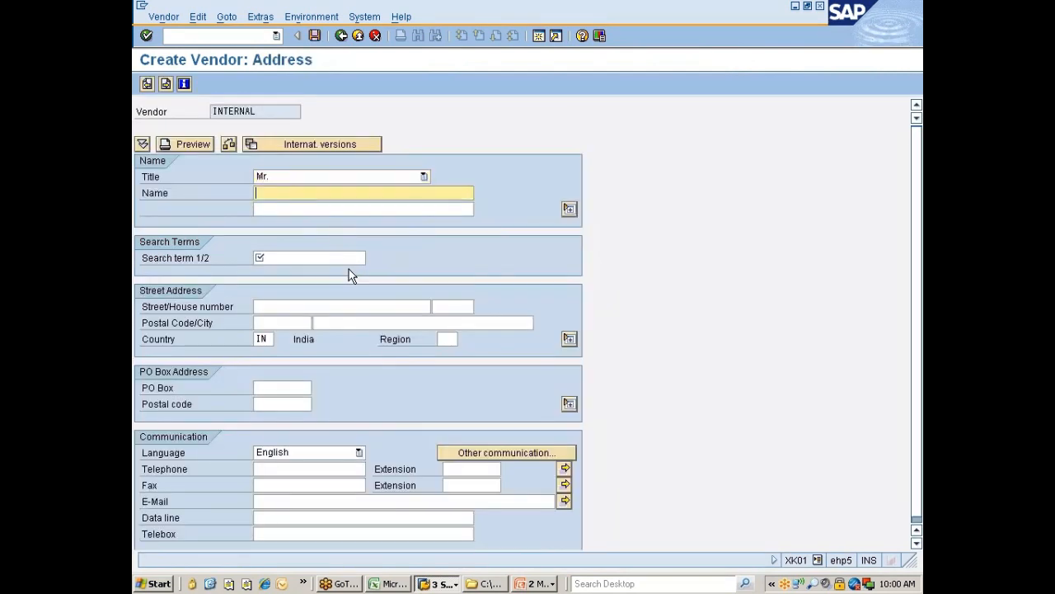
{"action": "type", "text": "Sridhar"}
{"action": "key", "text": "Tab"}
{"action": "key", "text": "Tab"}
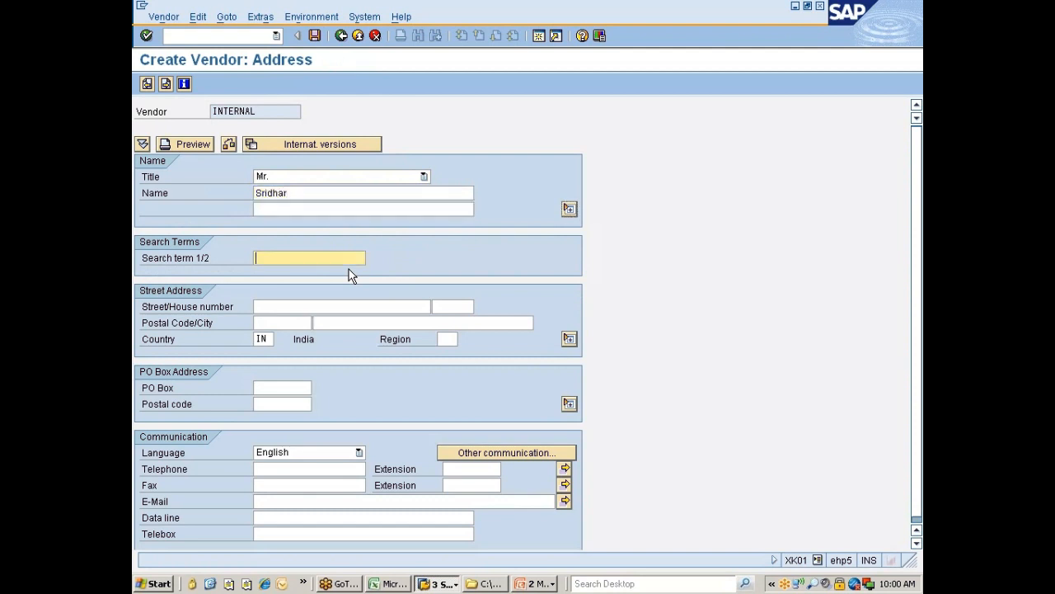
{"action": "key", "text": "Return"}
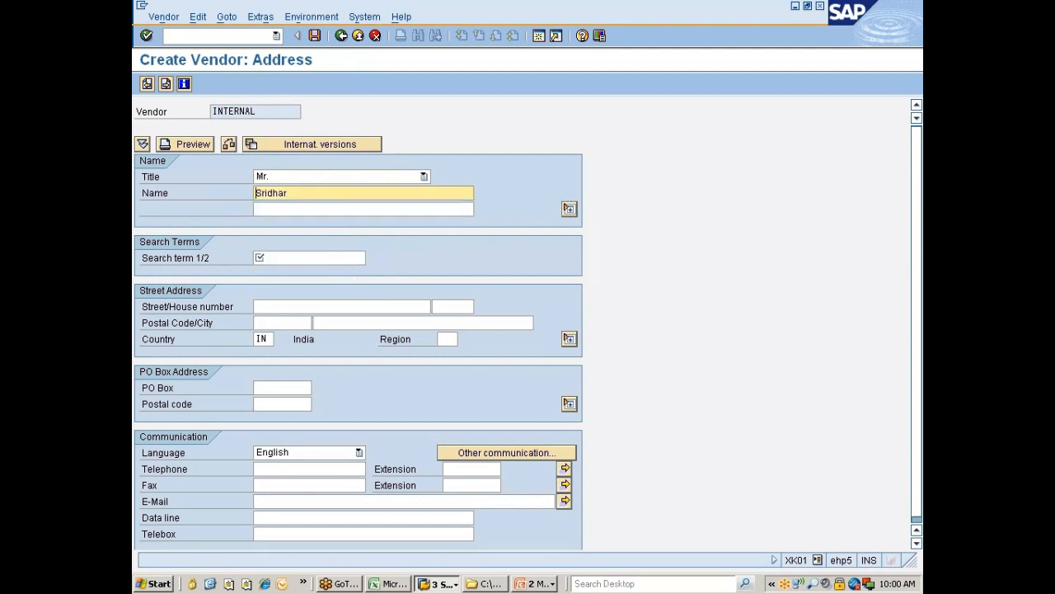
{"action": "type", "text": "b&Co"}
{"action": "left_click", "coordinate": [284, 180]}
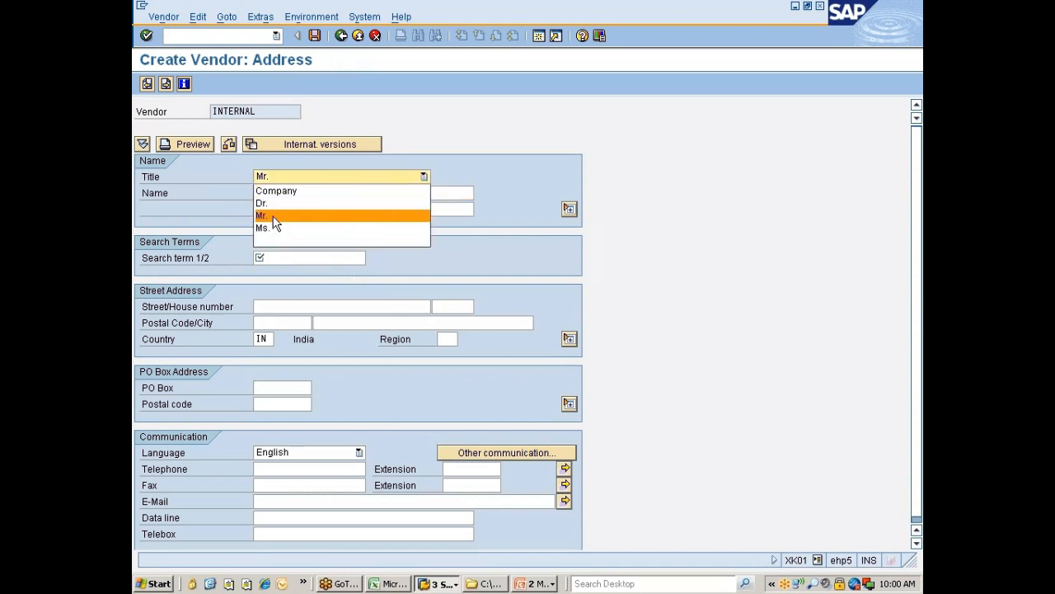
{"action": "left_click", "coordinate": [282, 223]}
{"action": "key", "text": "Tab"}
{"action": "key", "text": "Tab"}
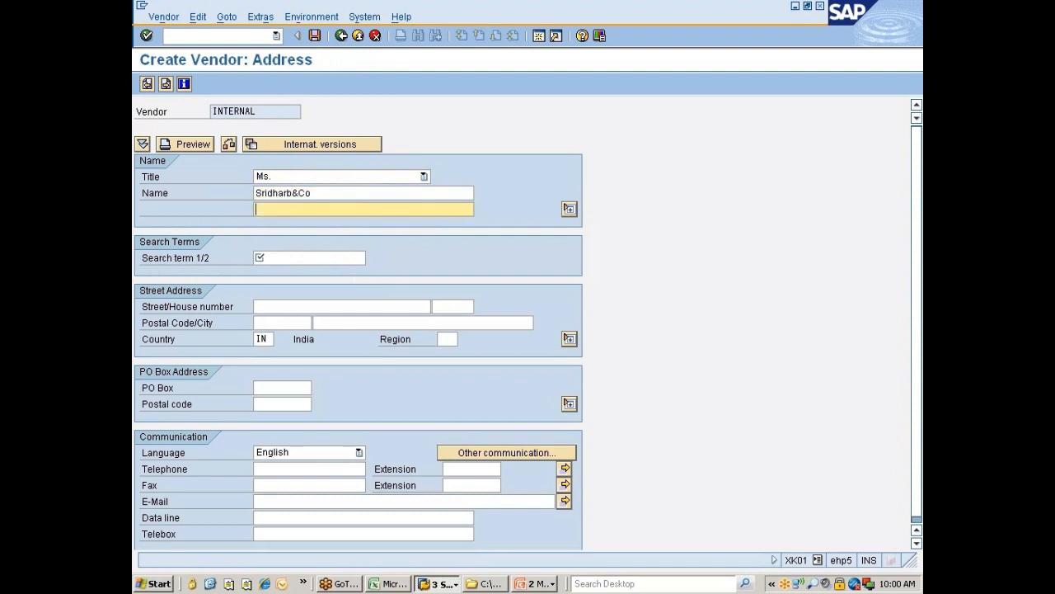
{"action": "key", "text": "Tab"}
{"action": "type", "text": "Sridharb&Co"}
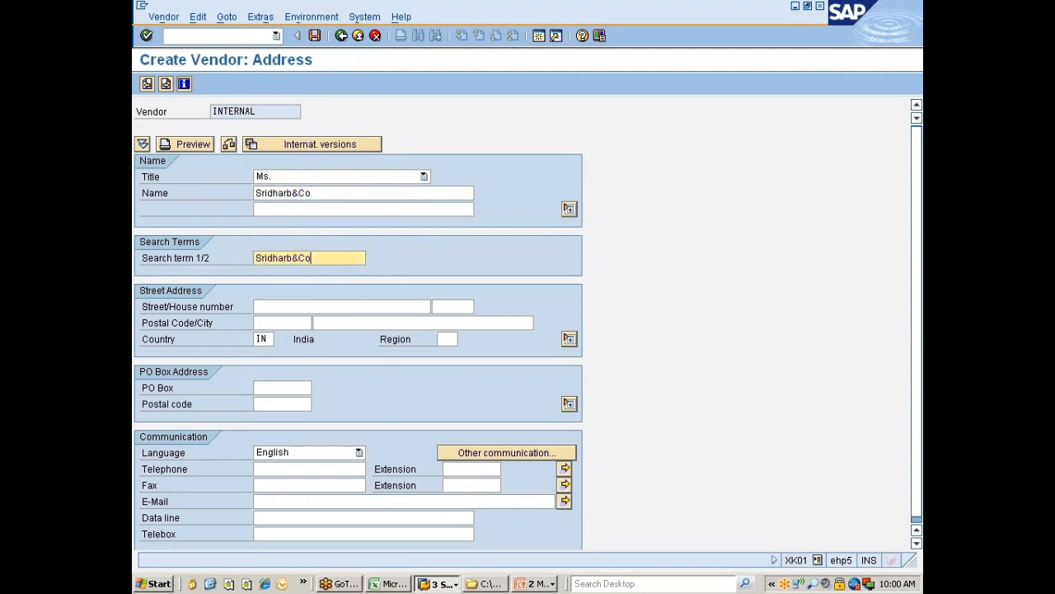
Step: Advance through the remaining vendor data screens and save the new vendor
{"action": "key", "text": "Return"}
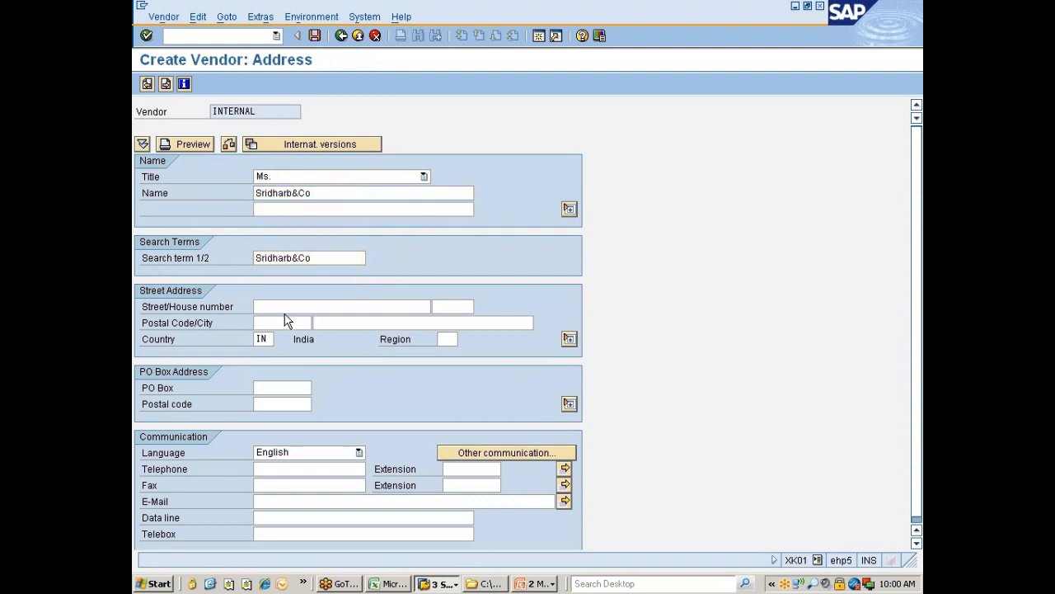
{"action": "key", "text": "Return"}
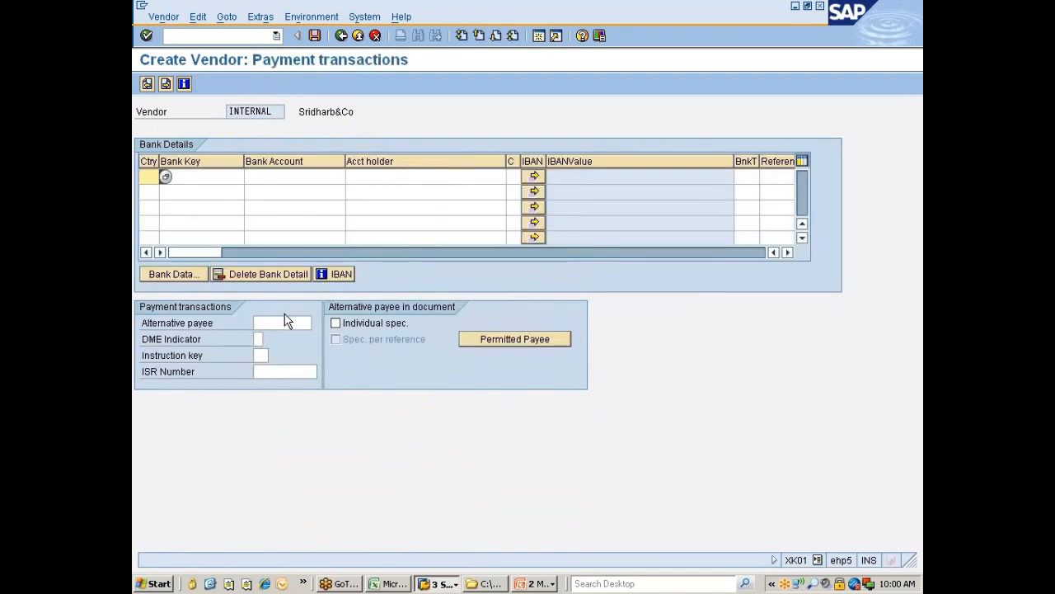
{"action": "key", "text": "Return"}
{"action": "key", "text": "Return"}
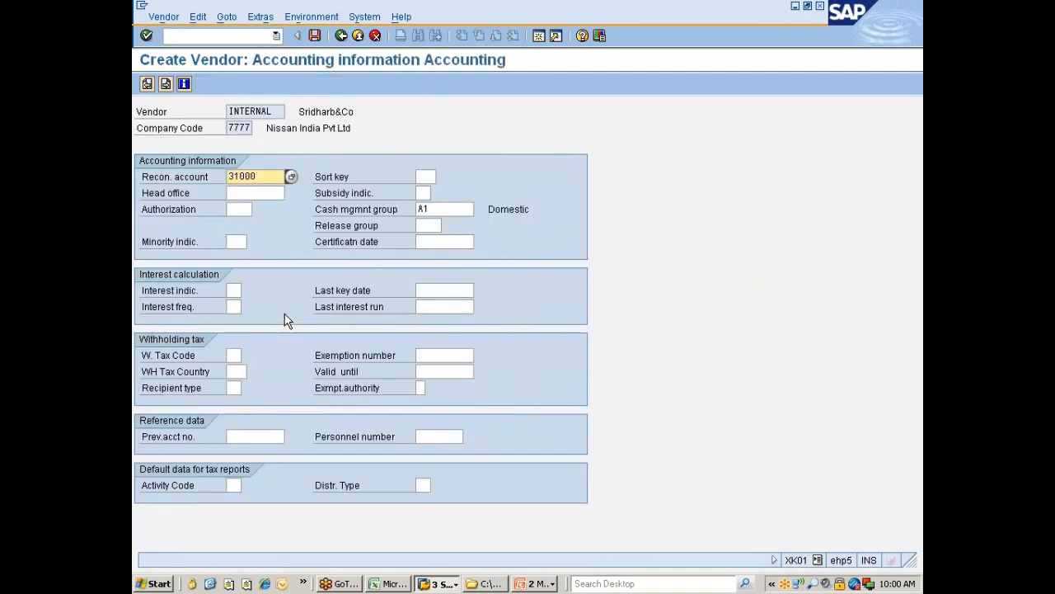
{"action": "key", "text": "Return"}
{"action": "key", "text": "Return"}
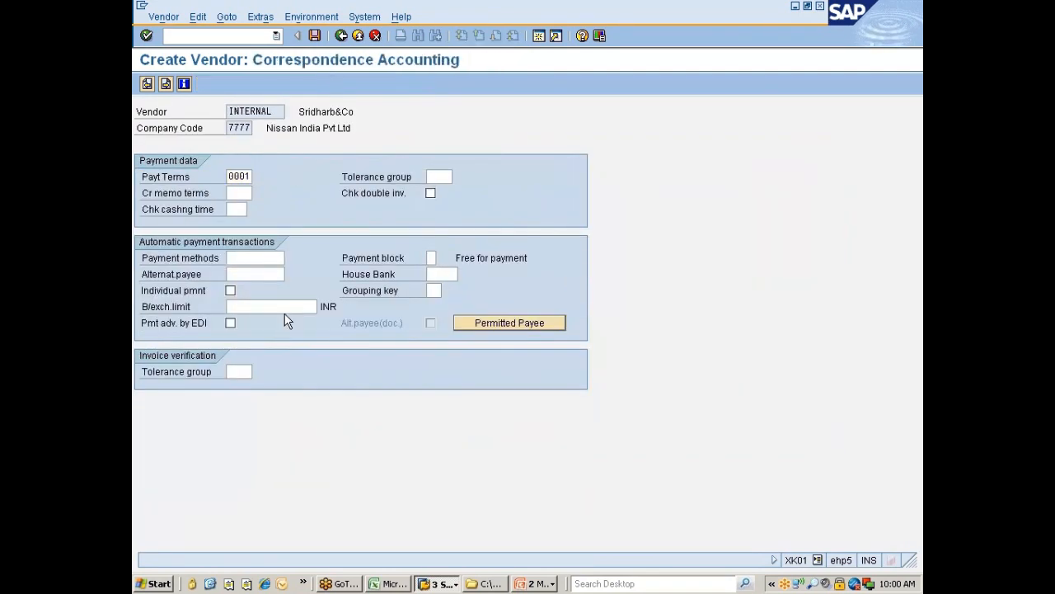
{"action": "key", "text": "Return"}
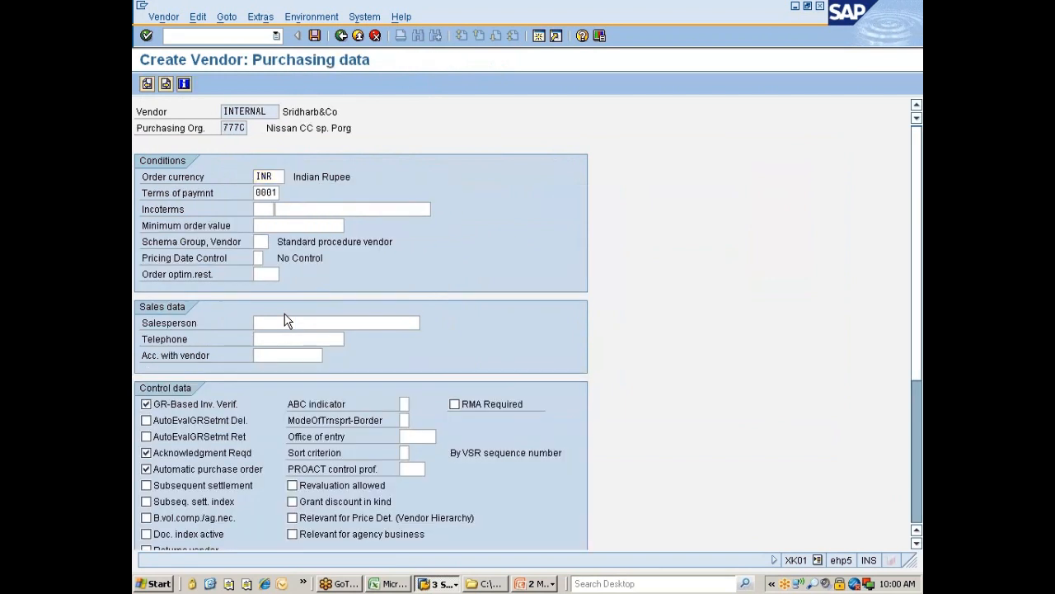
{"action": "key", "text": "Return"}
{"action": "key", "text": "Return"}
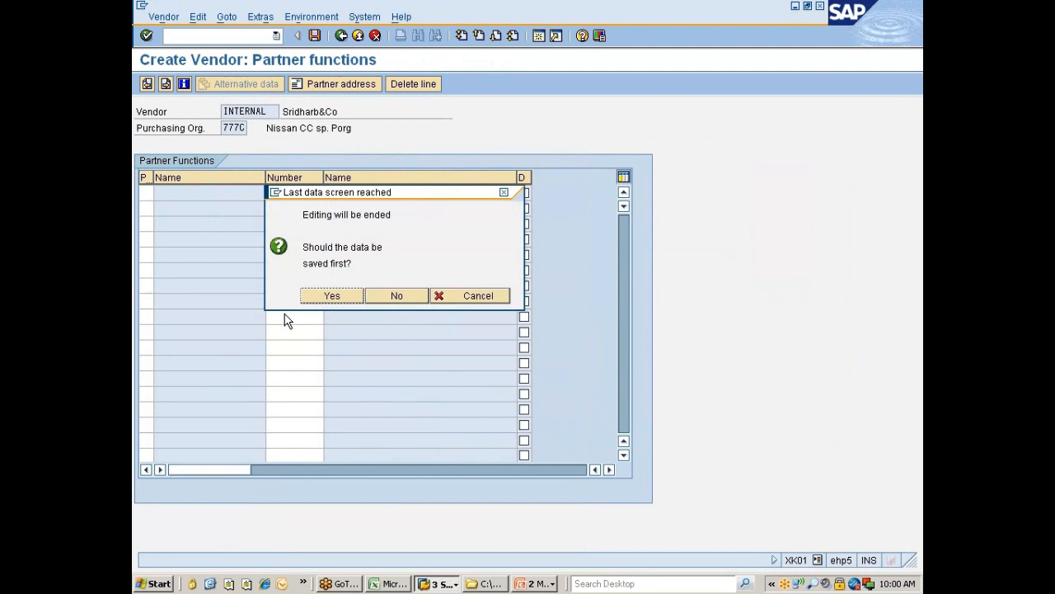
{"action": "left_click", "coordinate": [343, 298]}
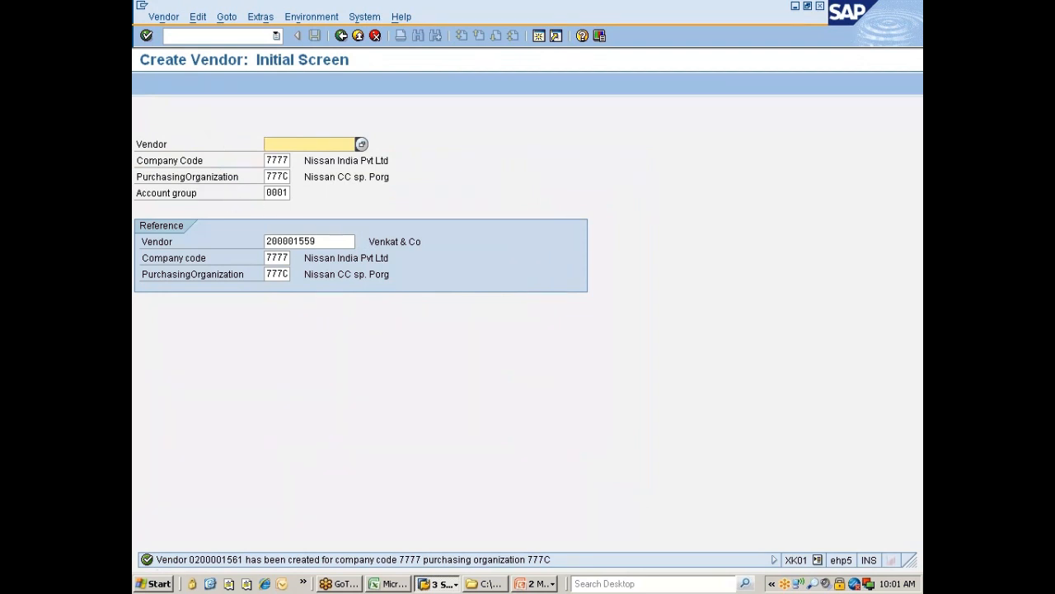
{"action": "left_click_drag", "start_coordinate": [285, 193], "coordinate": [265, 193]}
Step: Restart XK01 with /nxk01 and choose account group ZNIS for the new vendor
{"action": "left_click", "coordinate": [297, 193]}
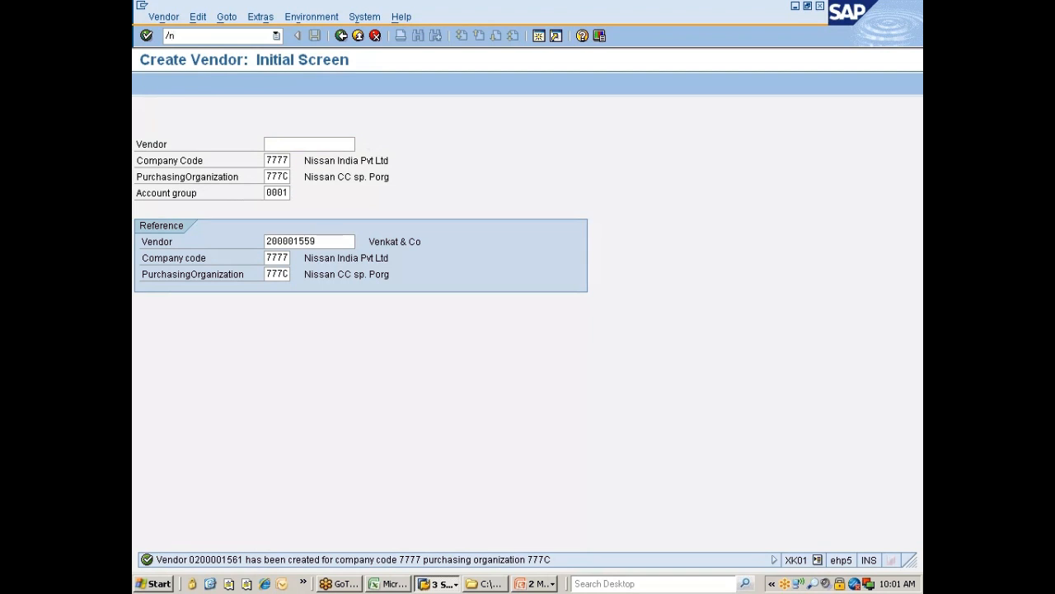
{"action": "type", "text": "/nxk01"}
{"action": "key", "text": "Return"}
{"action": "left_click", "coordinate": [283, 195]}
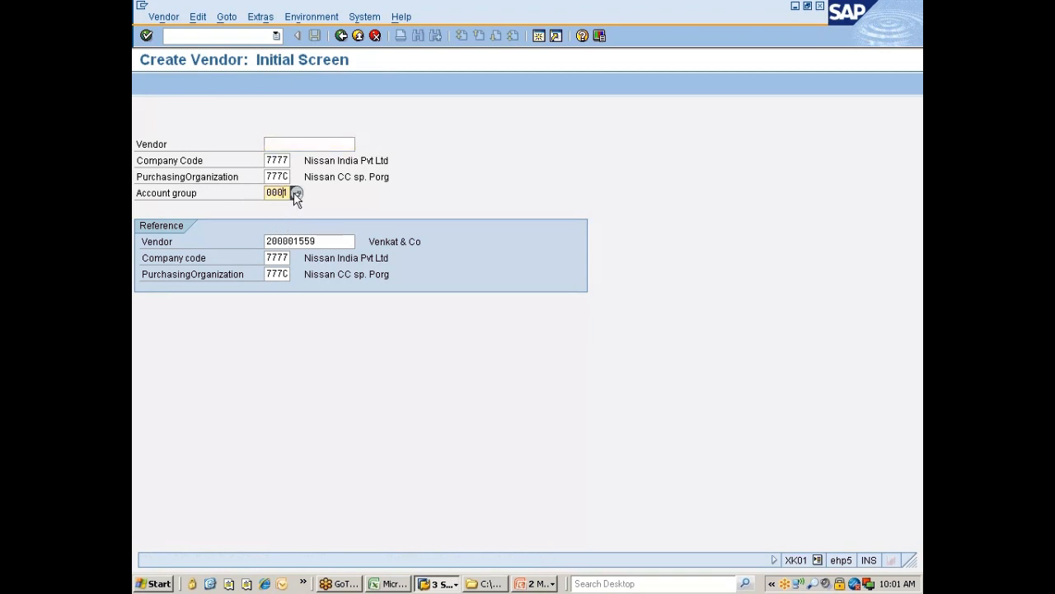
{"action": "left_click", "coordinate": [295, 193]}
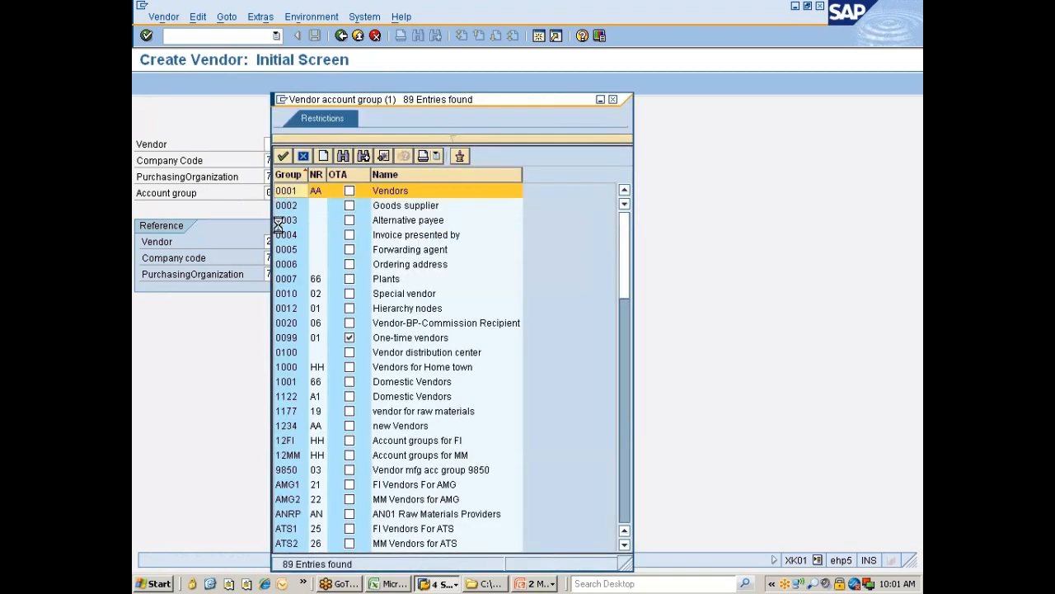
{"action": "left_click", "coordinate": [292, 177]}
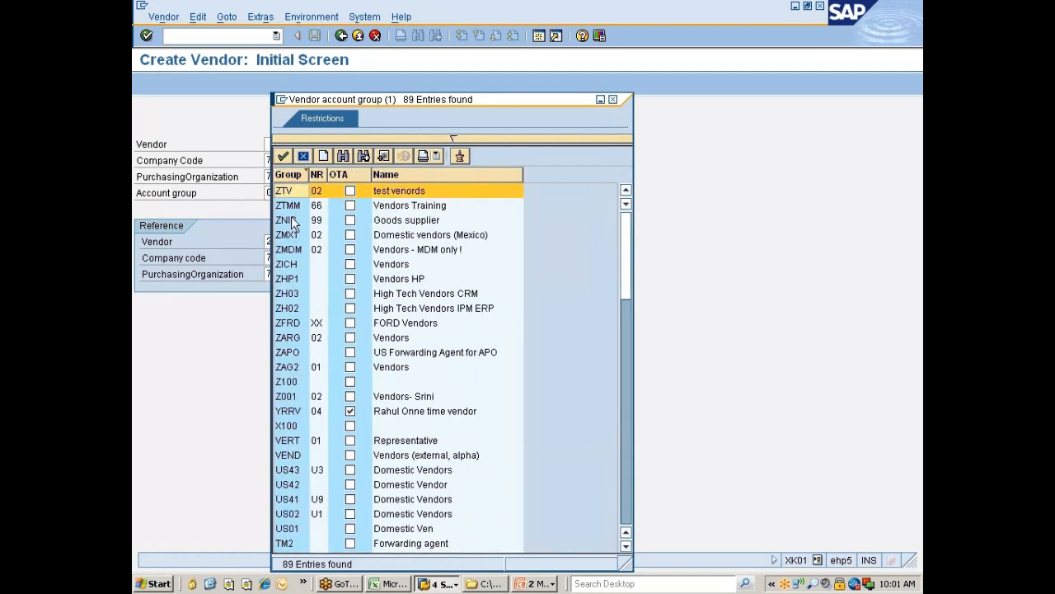
{"action": "double_click", "coordinate": [288, 220]}
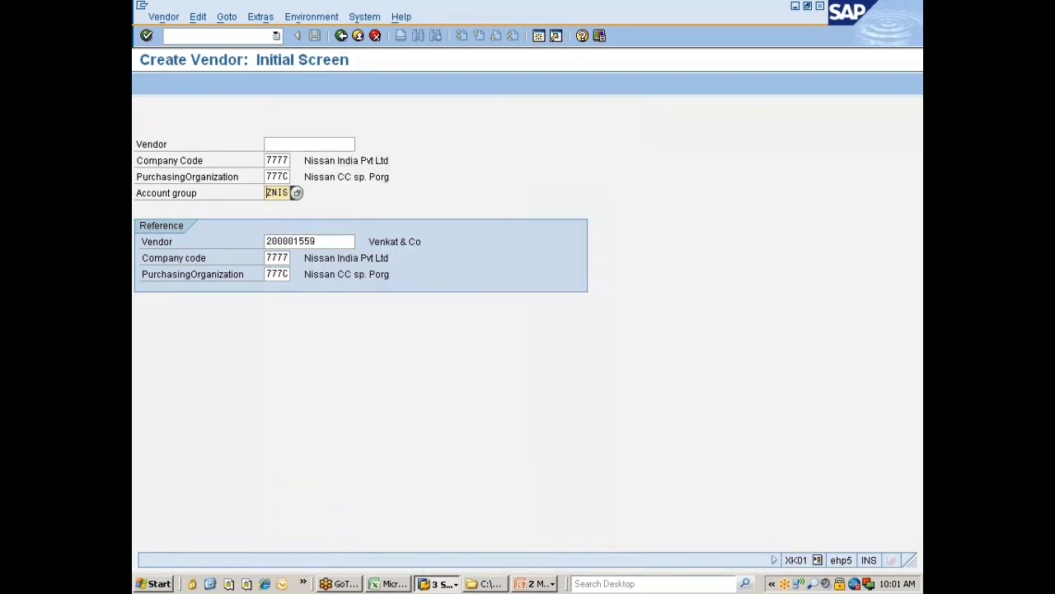
{"action": "key", "text": "Return"}
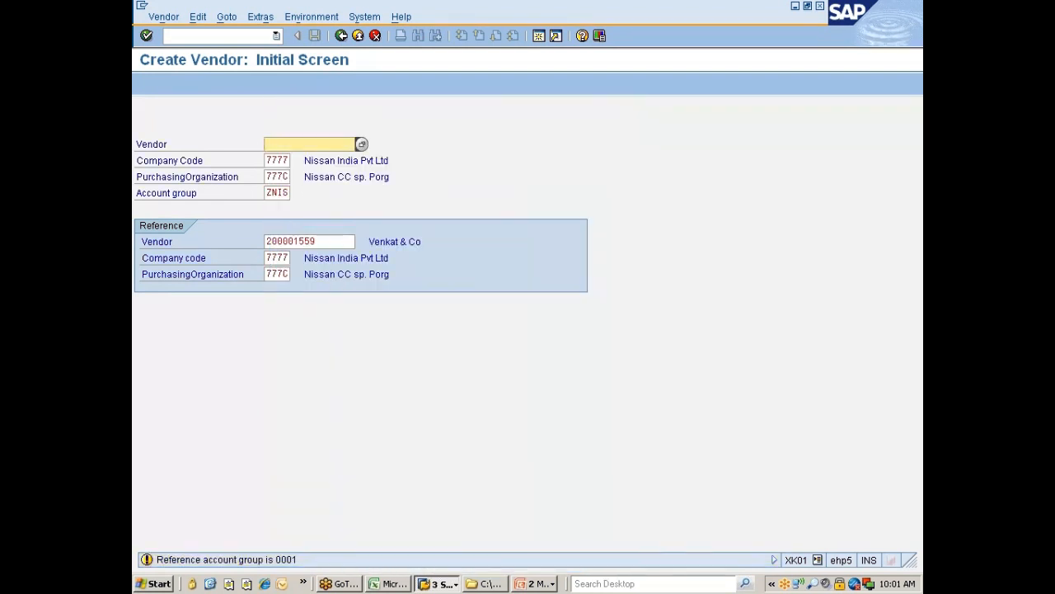
{"action": "key", "text": "Return"}
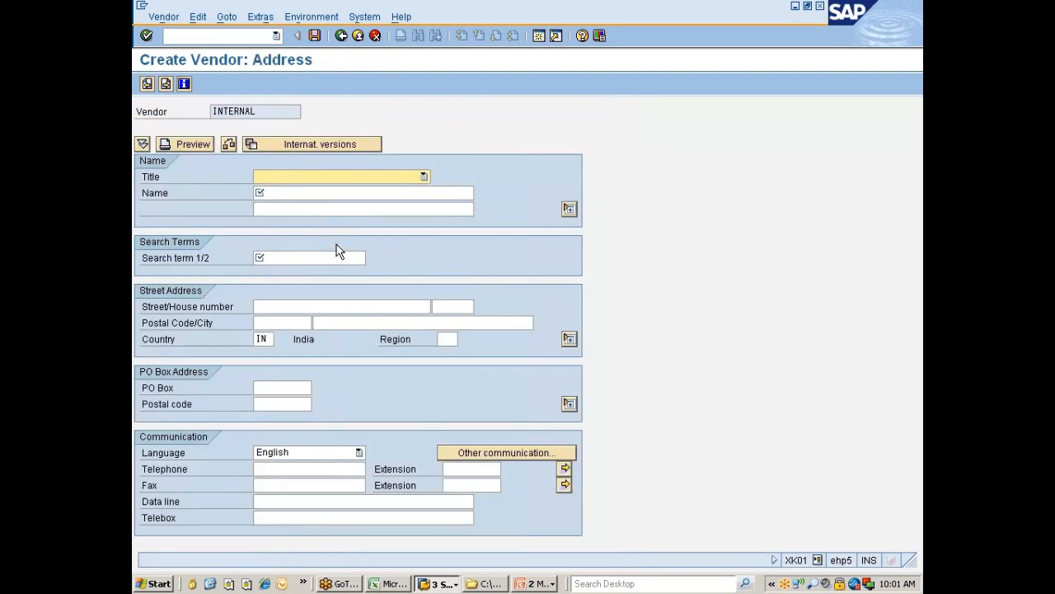
Step: Set the title to Ms., enter the vendor's name, and reuse it as search term
{"action": "left_click", "coordinate": [365, 174]}
{"action": "left_click", "coordinate": [279, 225]}
{"action": "key", "text": "Tab"}
{"action": "type", "text": "Sud"}
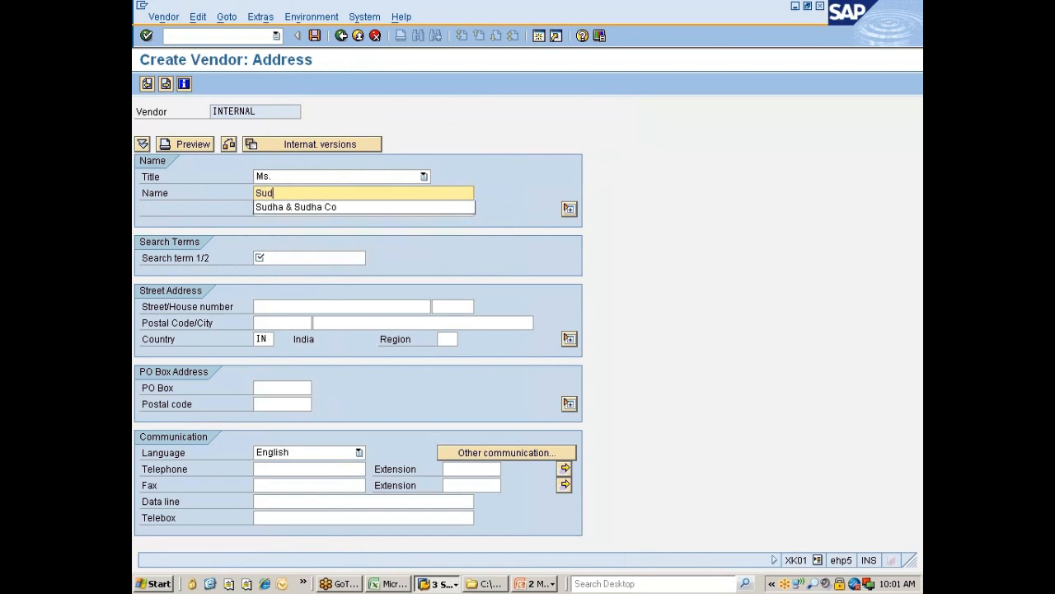
{"action": "type", "text": "hakar"}
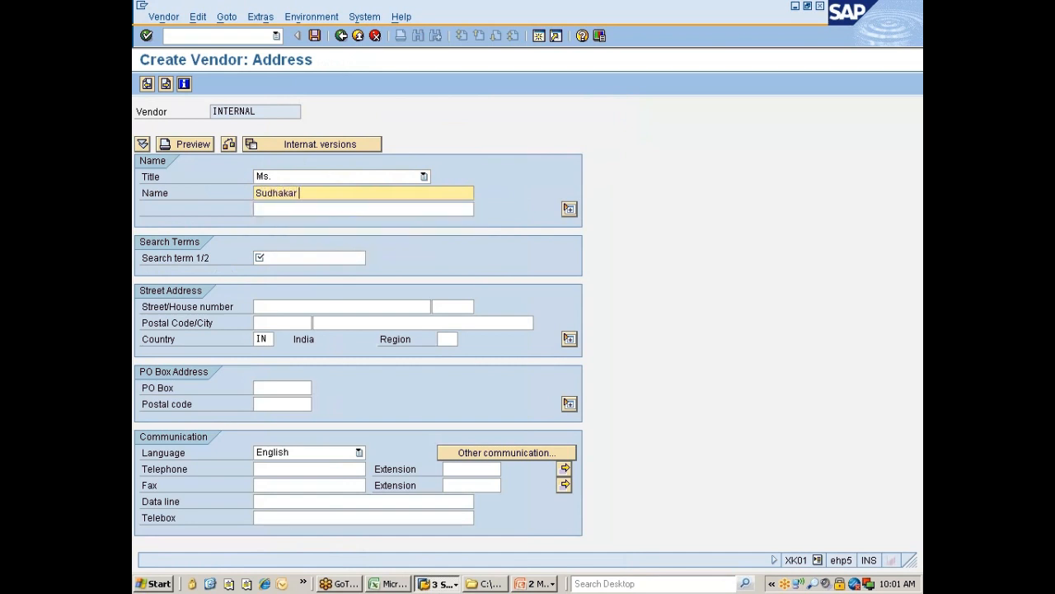
{"action": "type", "text": " & Co"}
{"action": "left_click", "coordinate": [288, 258]}
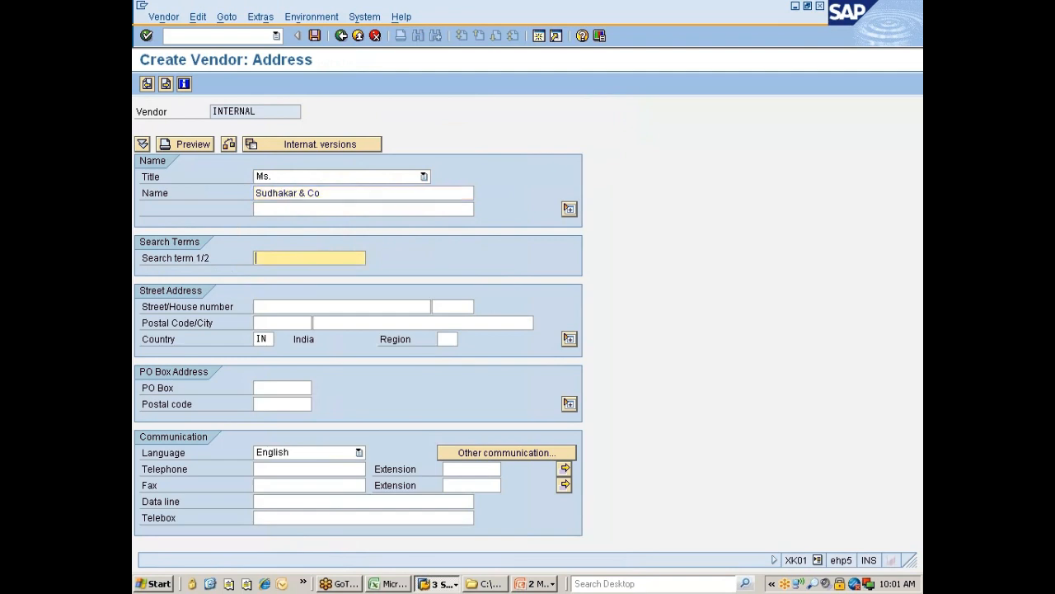
{"action": "type", "text": "Sudhakar & Co"}
Step: Step through the accounting and purchasing screens and save the vendor
{"action": "key", "text": "Return"}
{"action": "key", "text": "Return"}
{"action": "key", "text": "Return"}
{"action": "key", "text": "Return"}
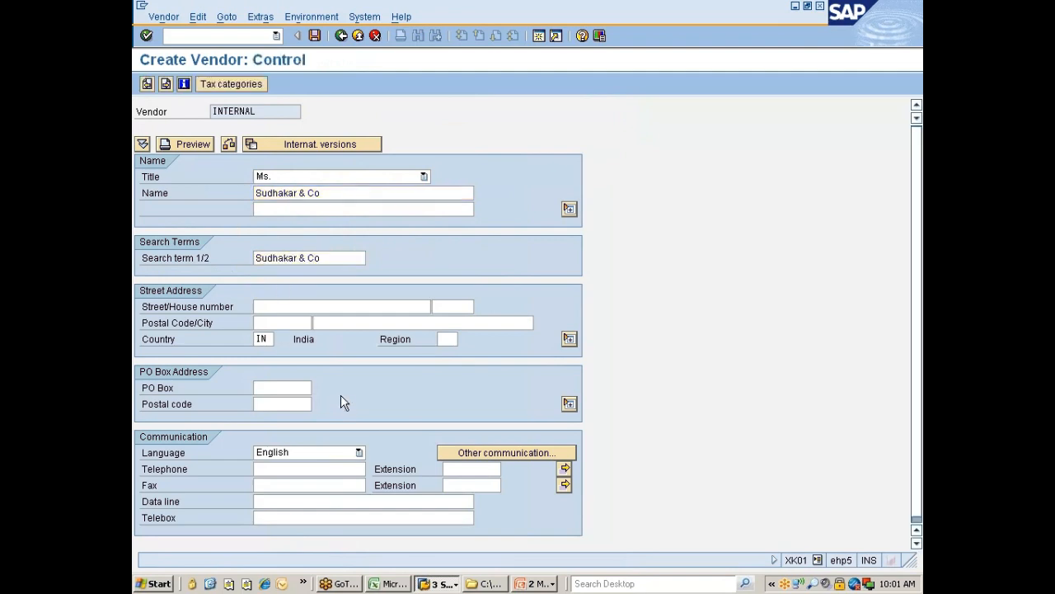
{"action": "key", "text": "Return"}
{"action": "key", "text": "Return"}
{"action": "key", "text": "Return"}
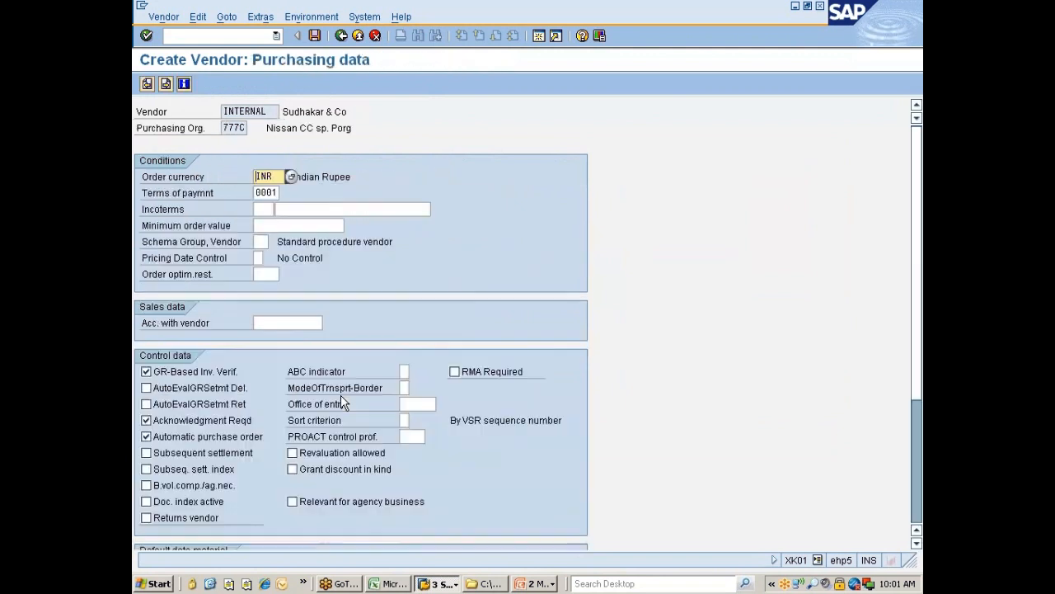
{"action": "key", "text": "Return"}
{"action": "key", "text": "Return"}
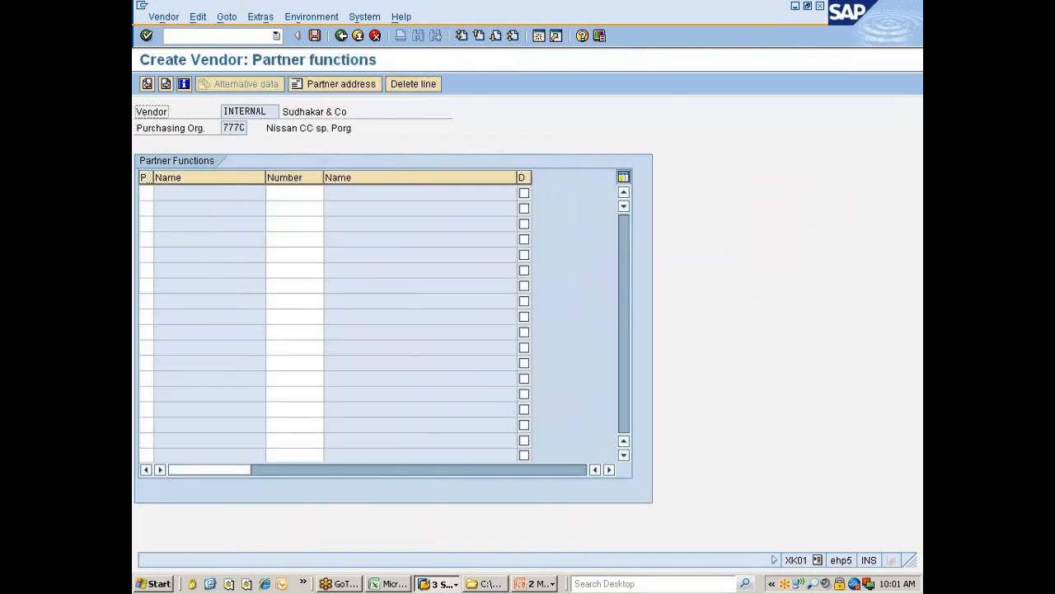
{"action": "key", "text": "Return"}
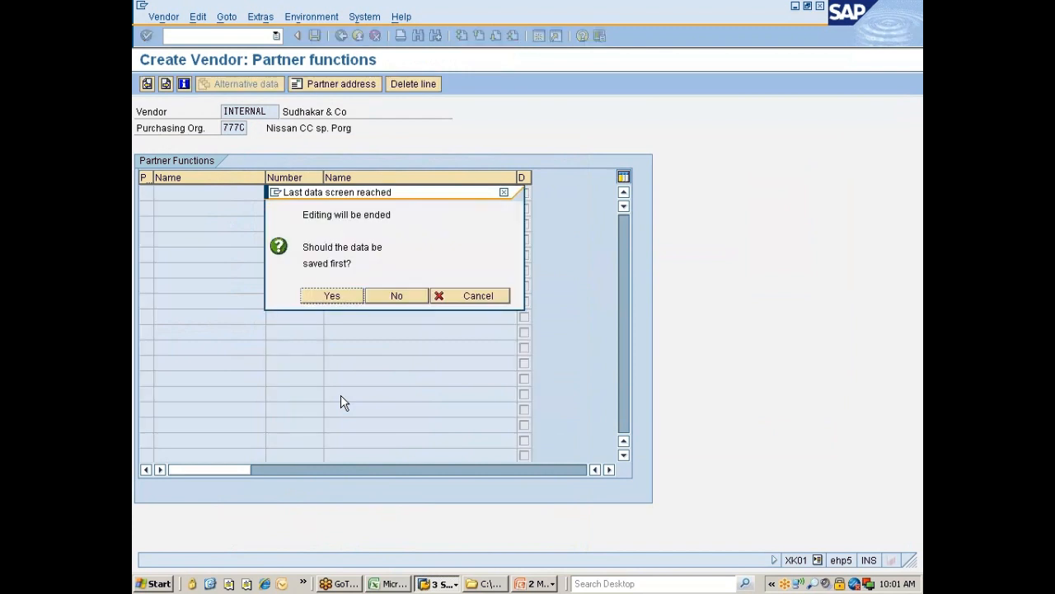
{"action": "left_click", "coordinate": [354, 295]}
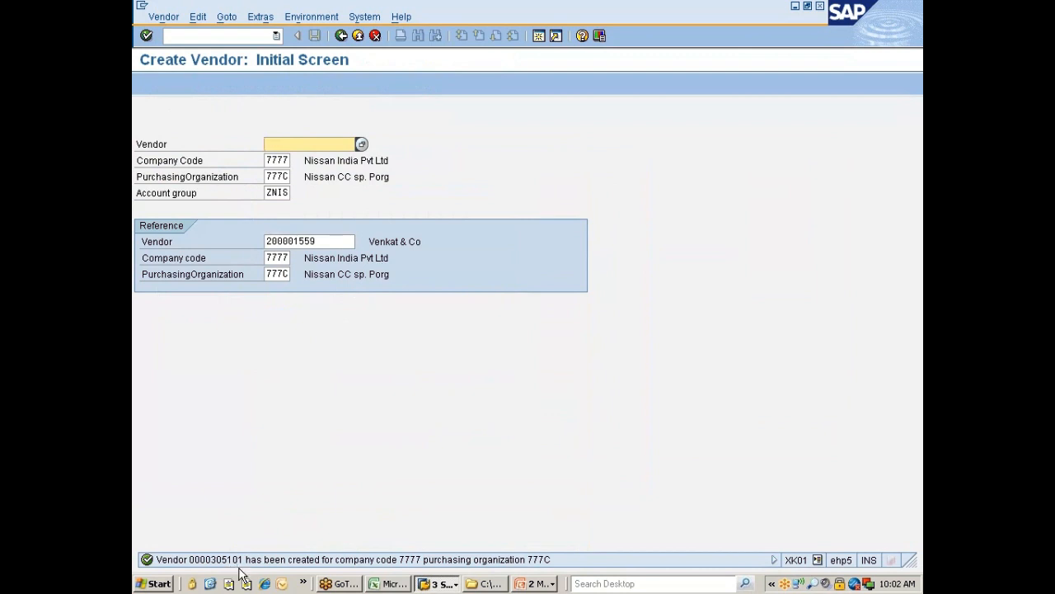
{"action": "left_click", "coordinate": [445, 584]}
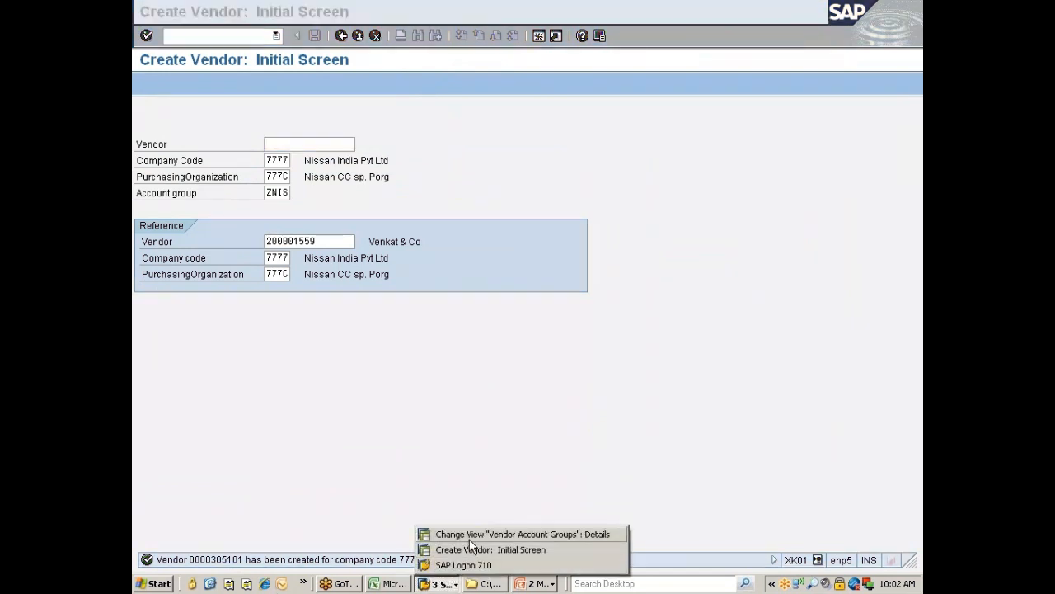
{"action": "left_click", "coordinate": [465, 536]}
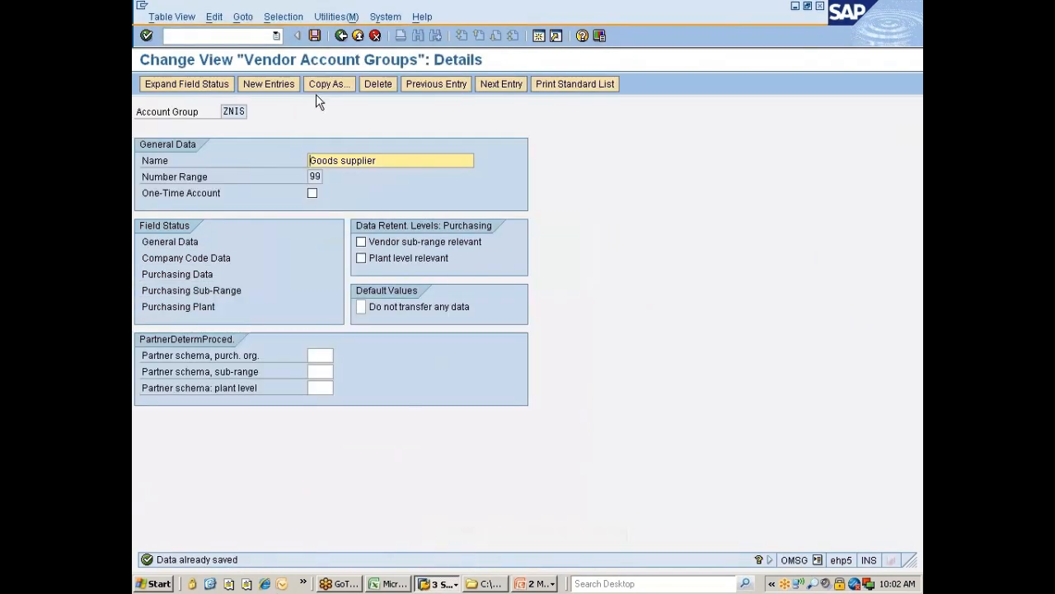
{"action": "left_click", "coordinate": [341, 36]}
{"action": "left_click", "coordinate": [341, 35]}
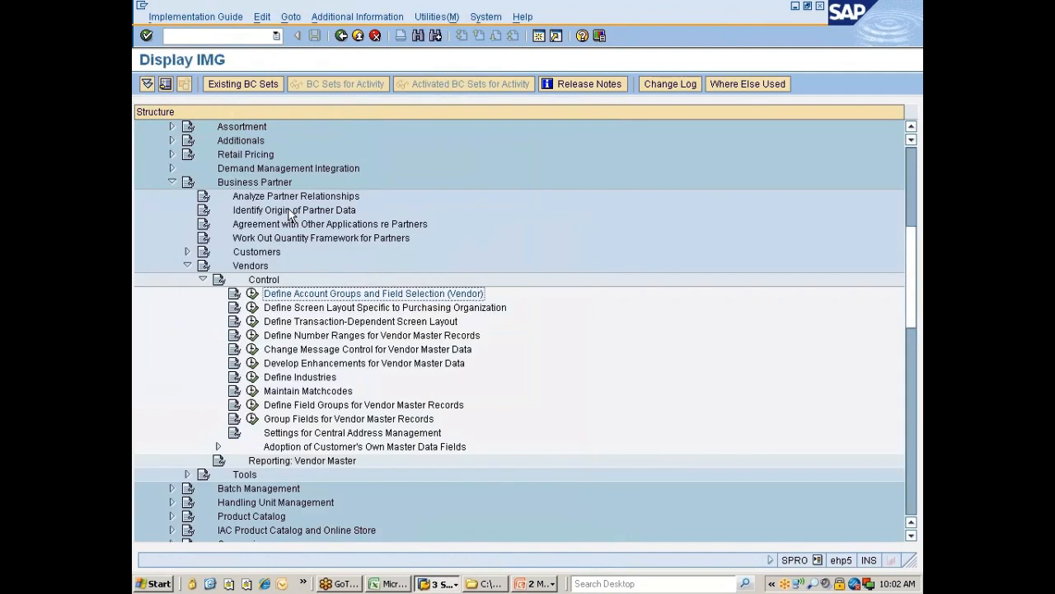
{"action": "left_click", "coordinate": [311, 335]}
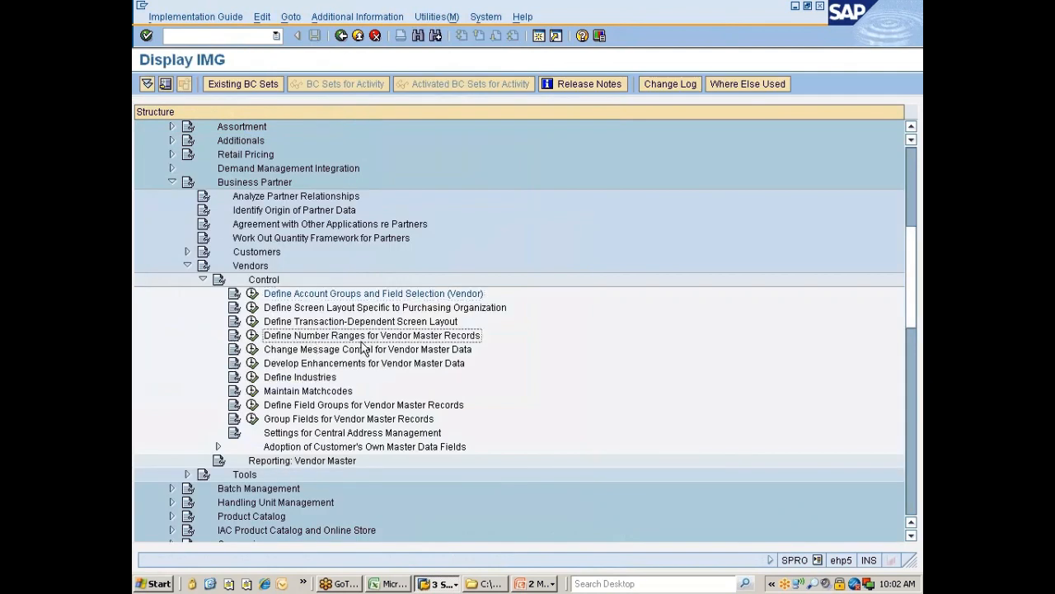
{"action": "left_click", "coordinate": [252, 336]}
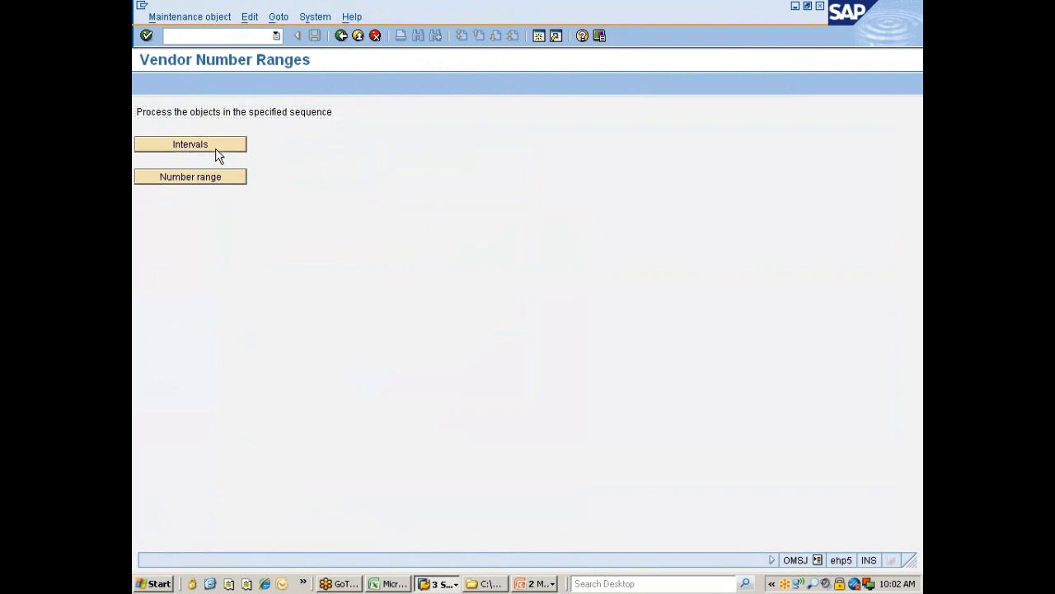
{"action": "left_click", "coordinate": [215, 147]}
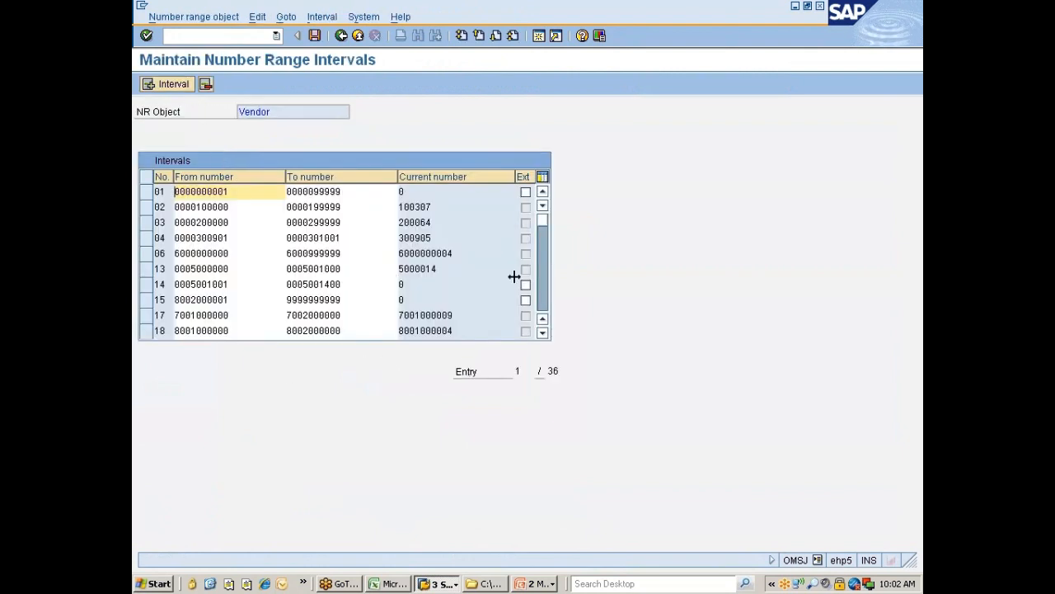
{"action": "left_click", "coordinate": [541, 286]}
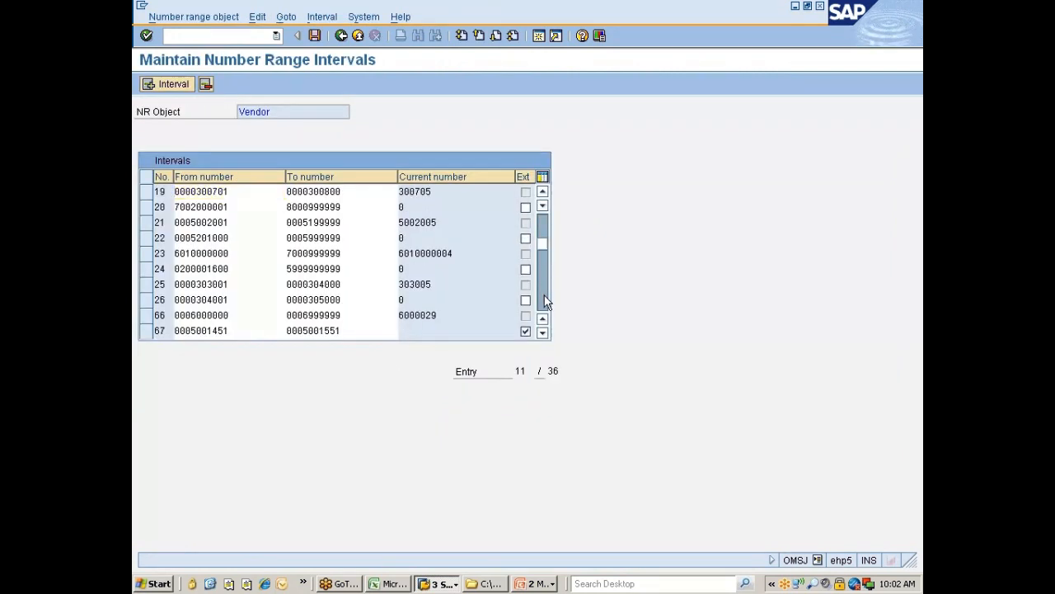
{"action": "left_click", "coordinate": [544, 295]}
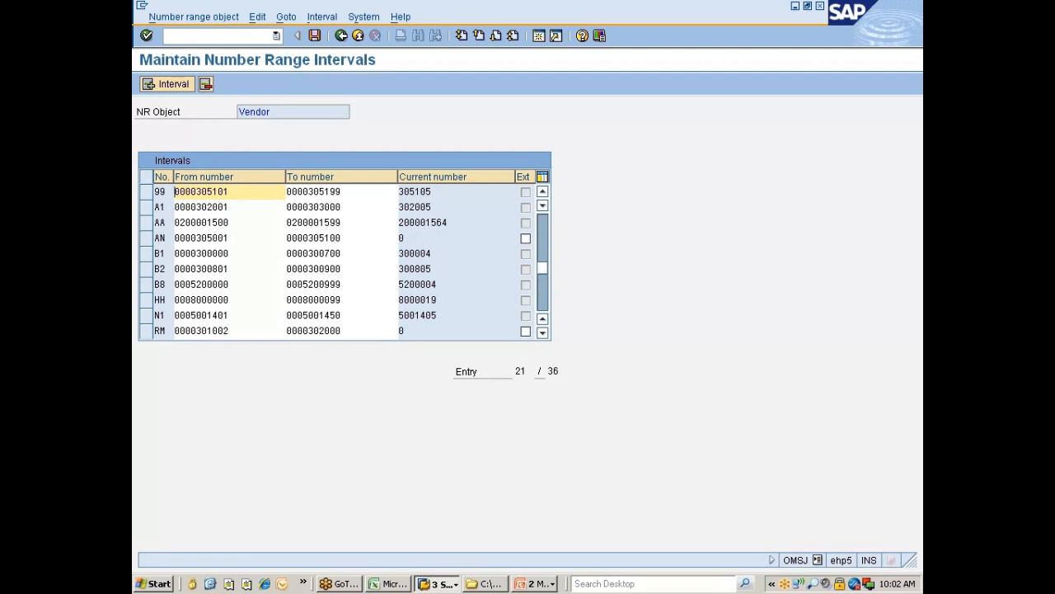
{"action": "left_click", "coordinate": [342, 37]}
{"action": "key", "text": "alt+Tab"}
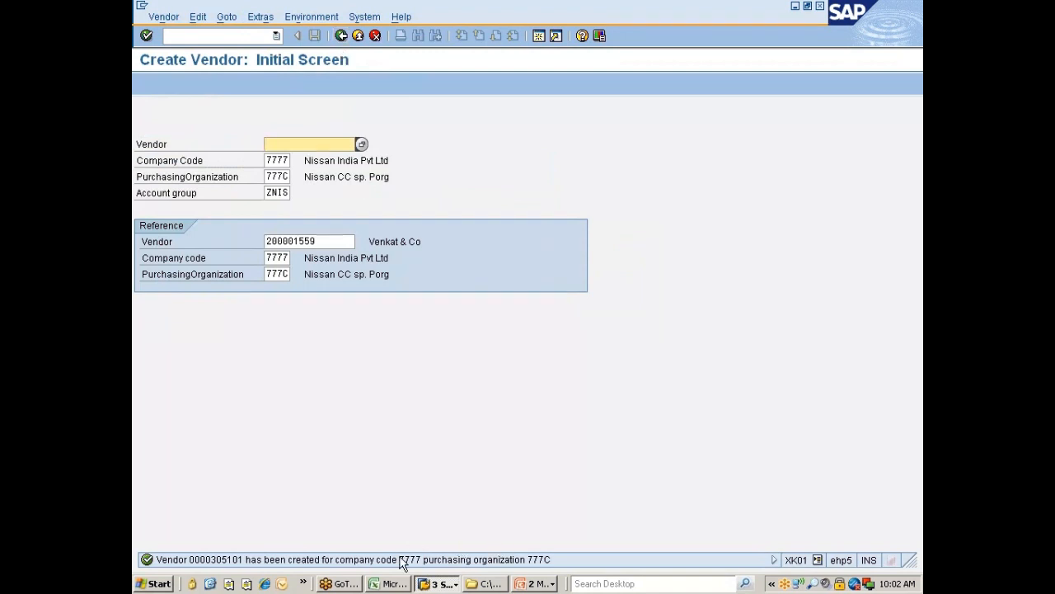
Step: Switch to the Vendor Number Ranges window and go back to the IMG vendor Control tree
{"action": "left_click", "coordinate": [424, 584]}
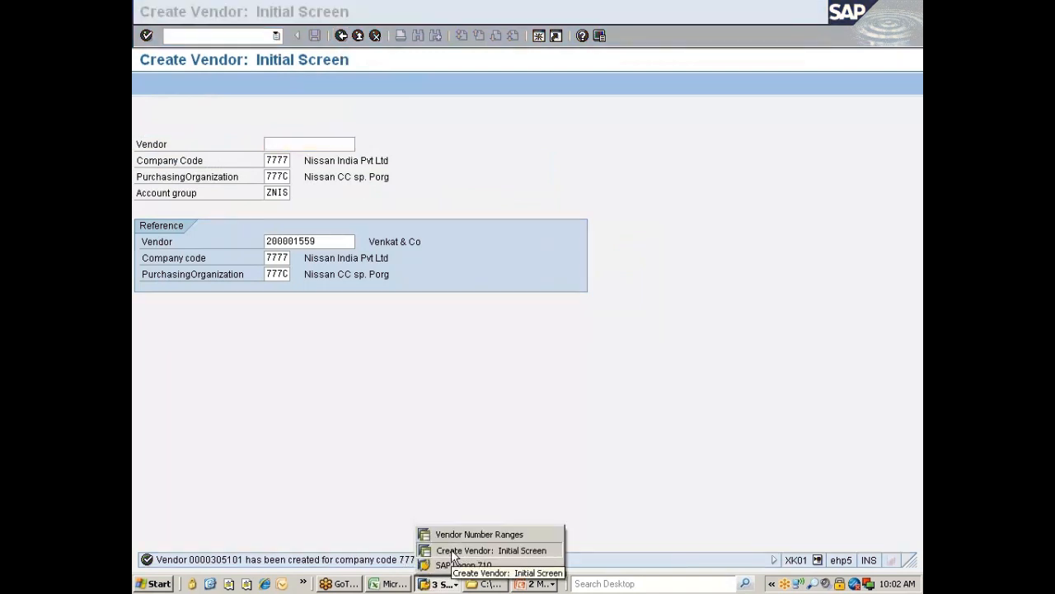
{"action": "left_click", "coordinate": [451, 533]}
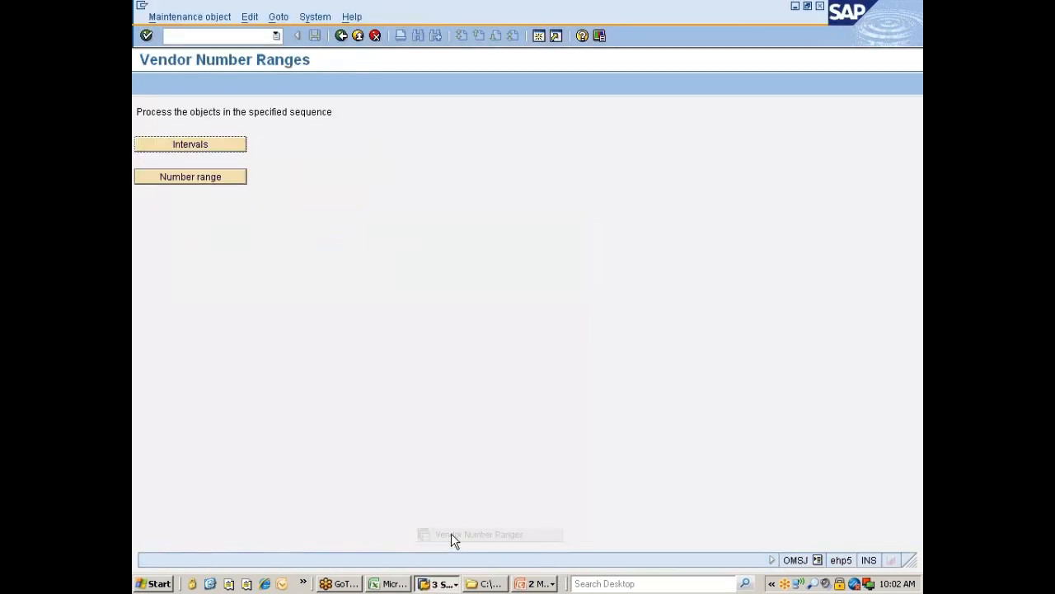
{"action": "left_click", "coordinate": [341, 35]}
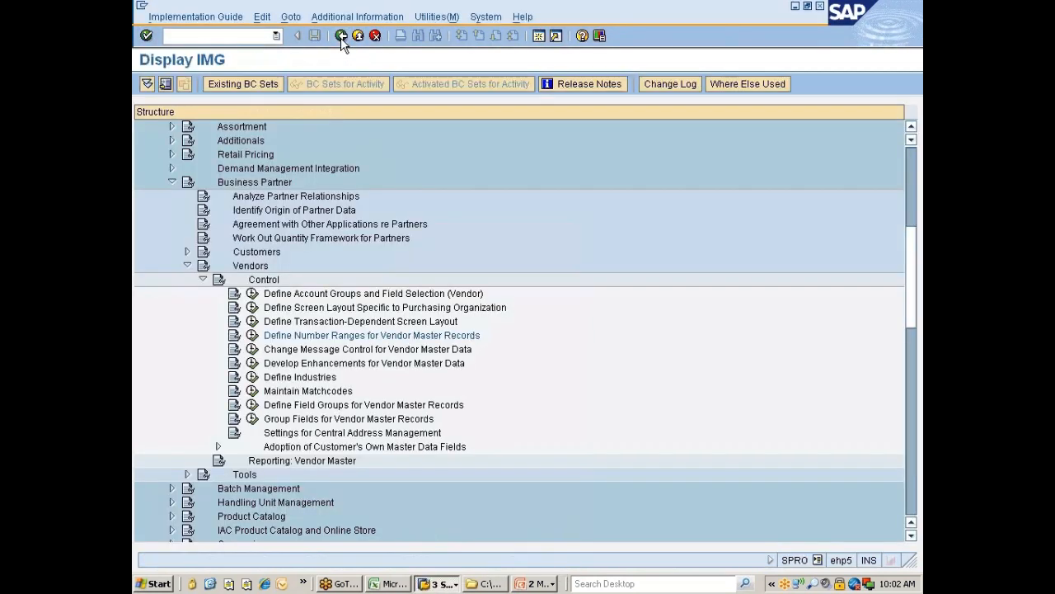
Step: Check that vendor message control has no entries, then select the Maintain Matchcodes activity
{"action": "left_click", "coordinate": [366, 350]}
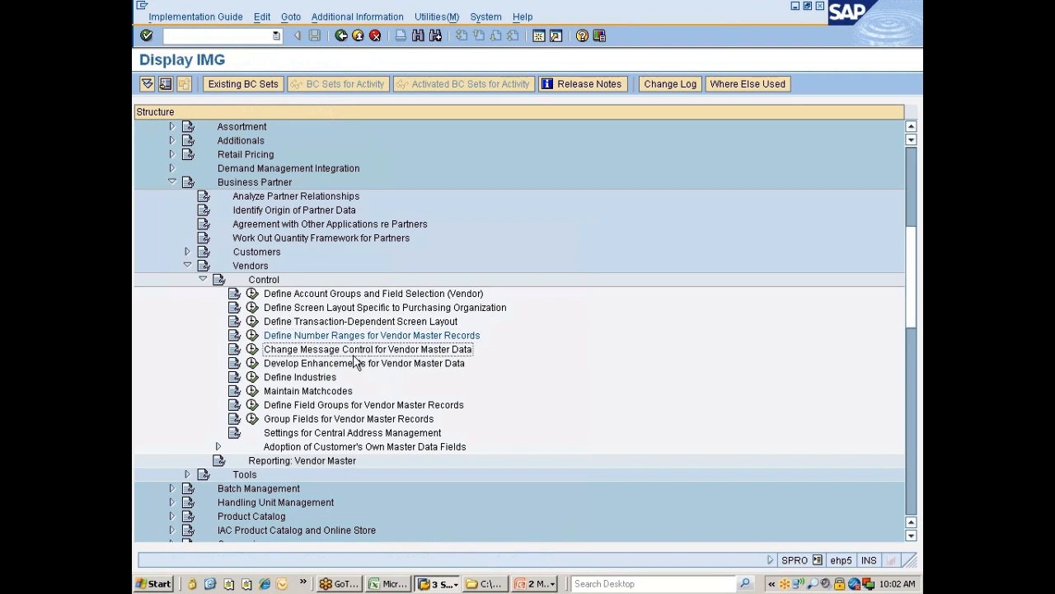
{"action": "left_click", "coordinate": [253, 349]}
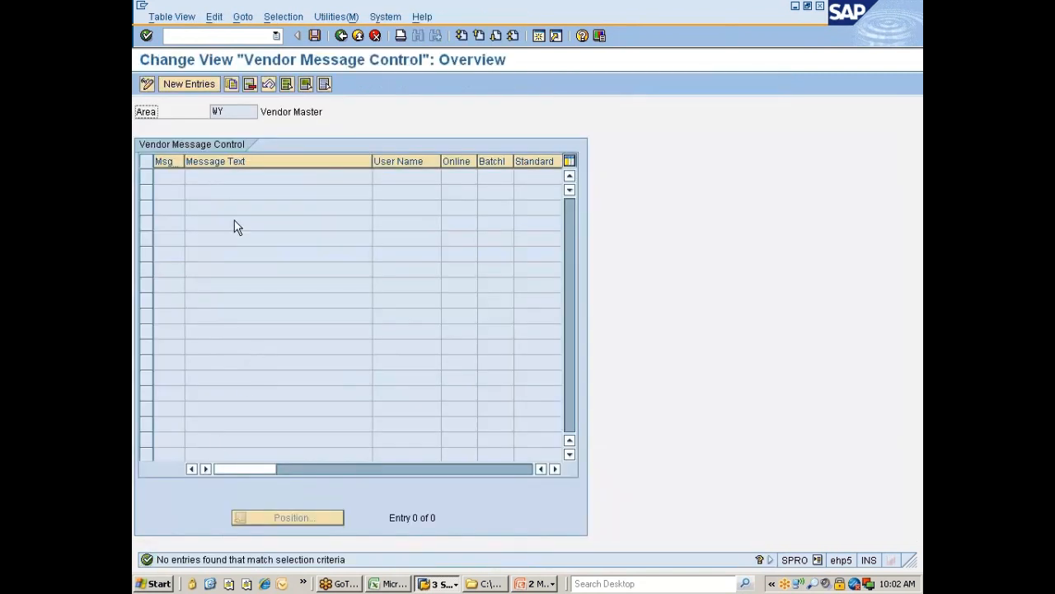
{"action": "left_click", "coordinate": [340, 35]}
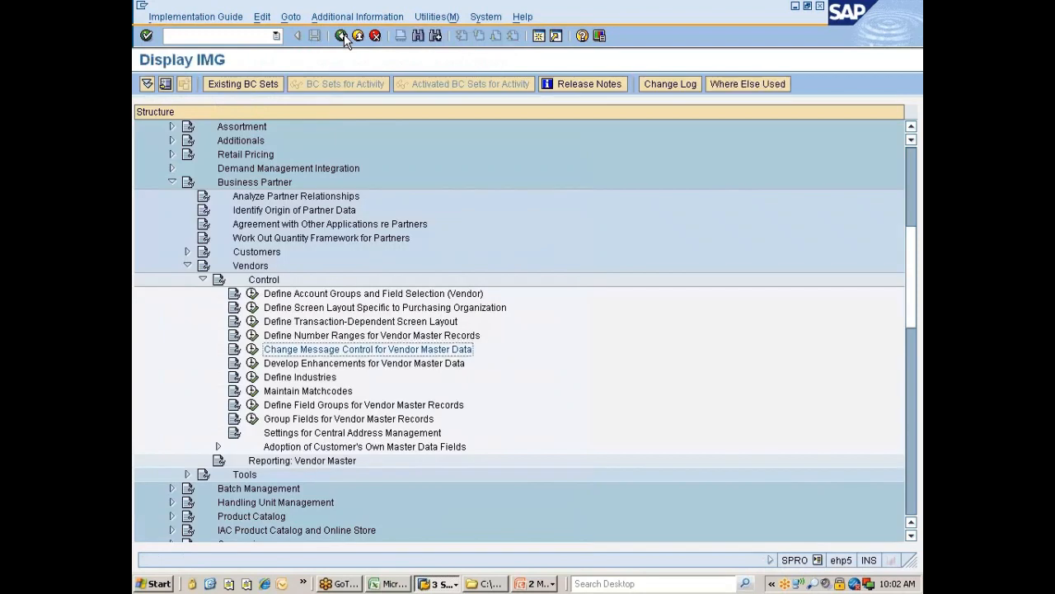
{"action": "left_click", "coordinate": [415, 364]}
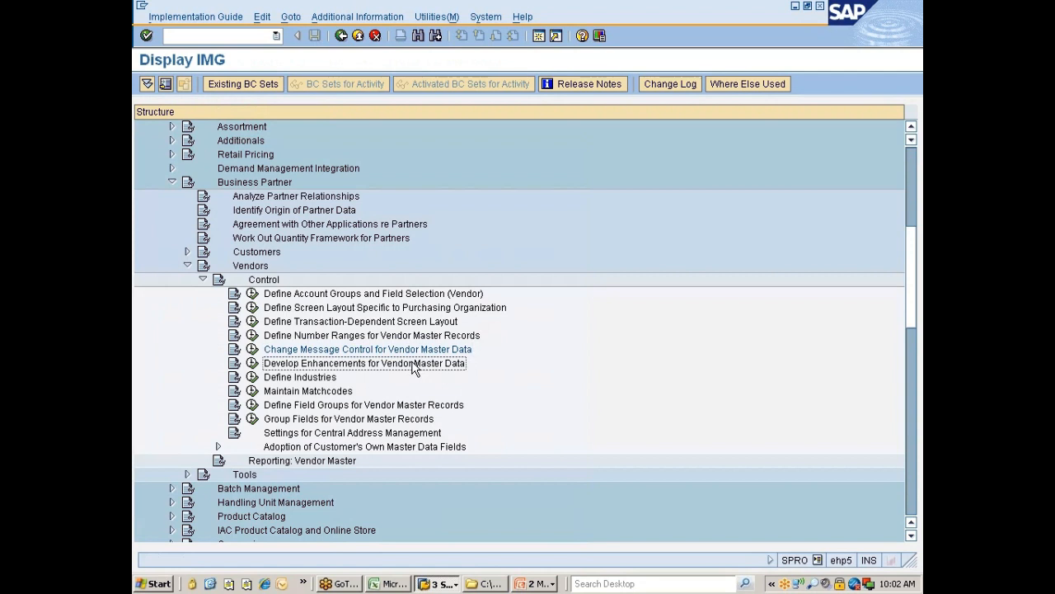
{"action": "left_click", "coordinate": [292, 391]}
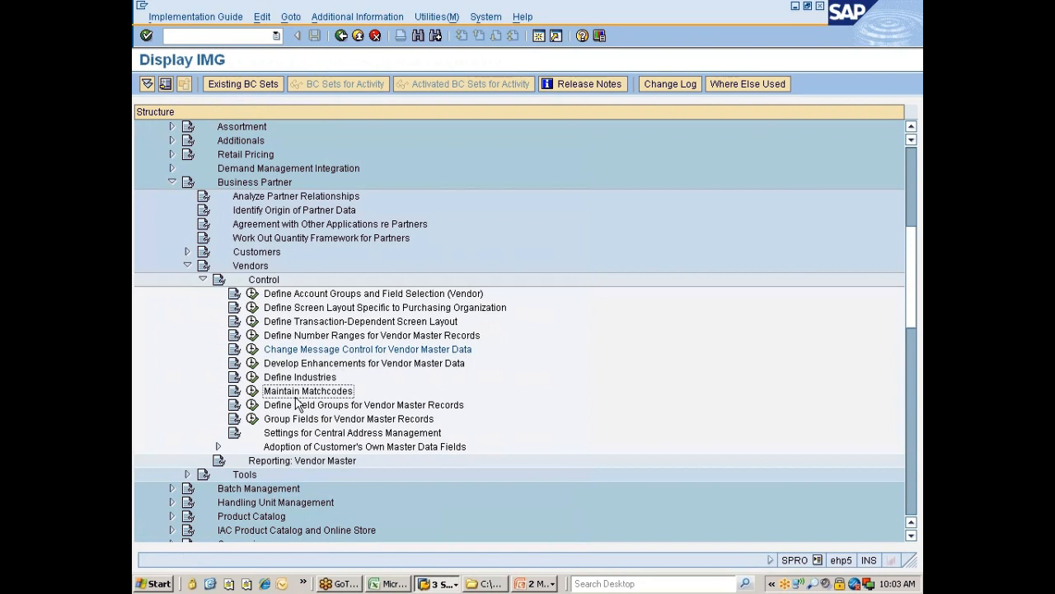
Step: Try Maintain Matchcodes, decline another object key attempt, and dismiss the access refused error
{"action": "left_click", "coordinate": [252, 391]}
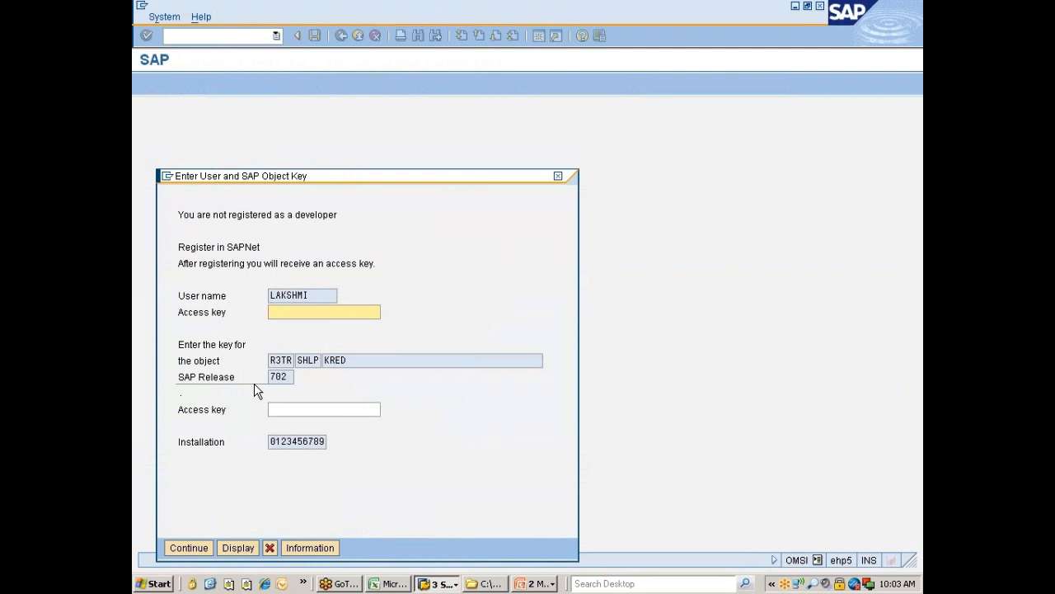
{"action": "left_click", "coordinate": [188, 548]}
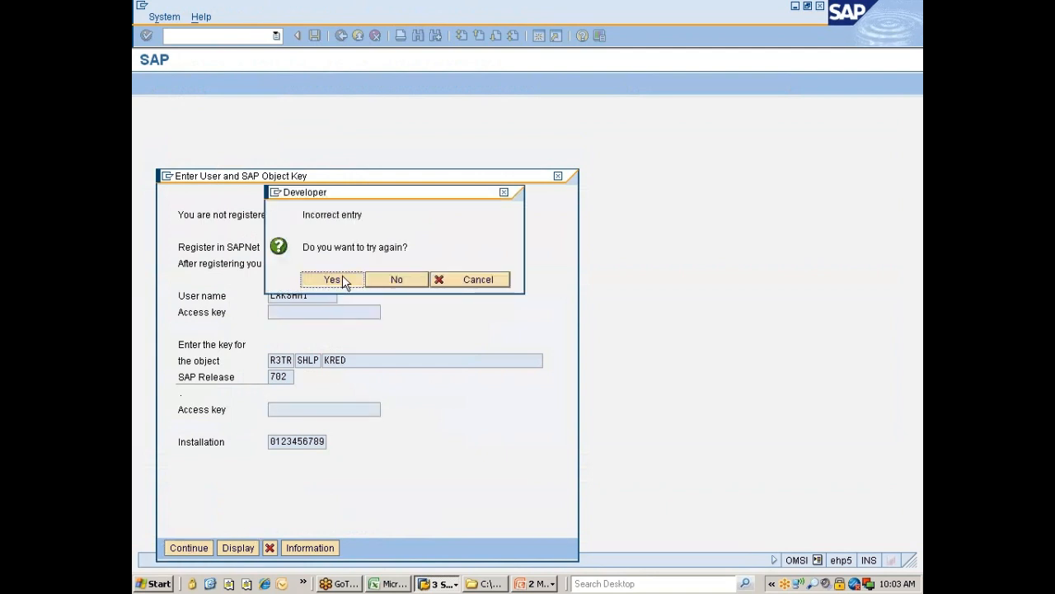
{"action": "left_click", "coordinate": [406, 281]}
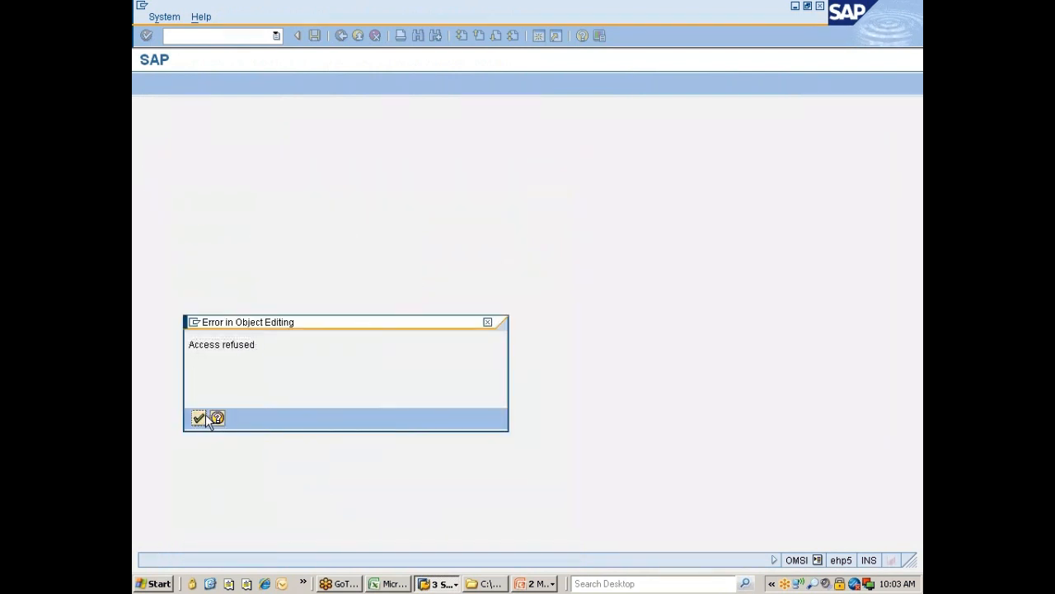
{"action": "left_click", "coordinate": [198, 419]}
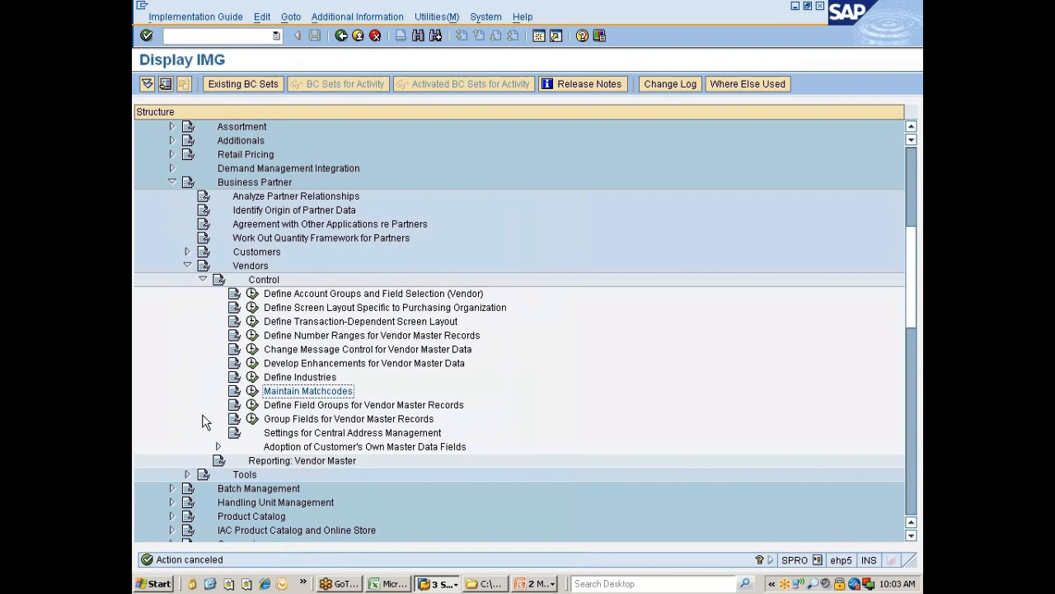
{"action": "left_click", "coordinate": [311, 406]}
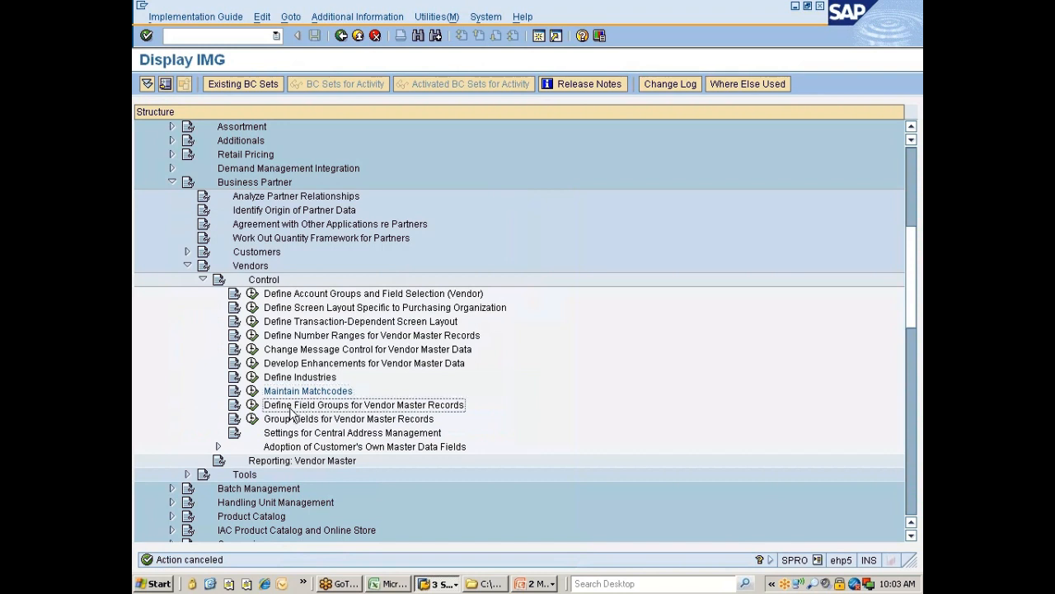
{"action": "left_click", "coordinate": [253, 405]}
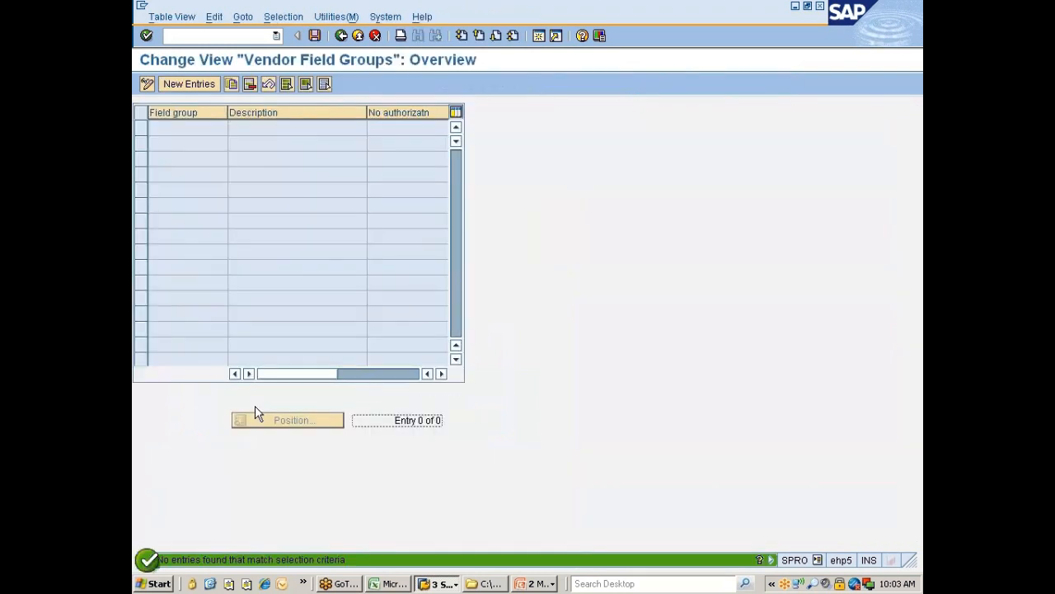
{"action": "left_click", "coordinate": [341, 37]}
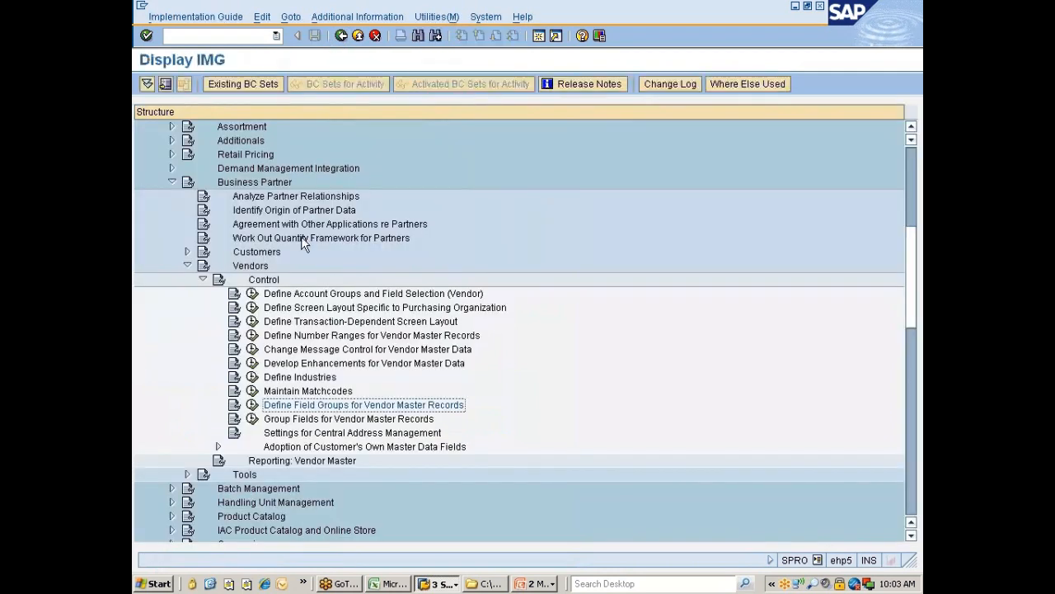
{"action": "left_click", "coordinate": [293, 419]}
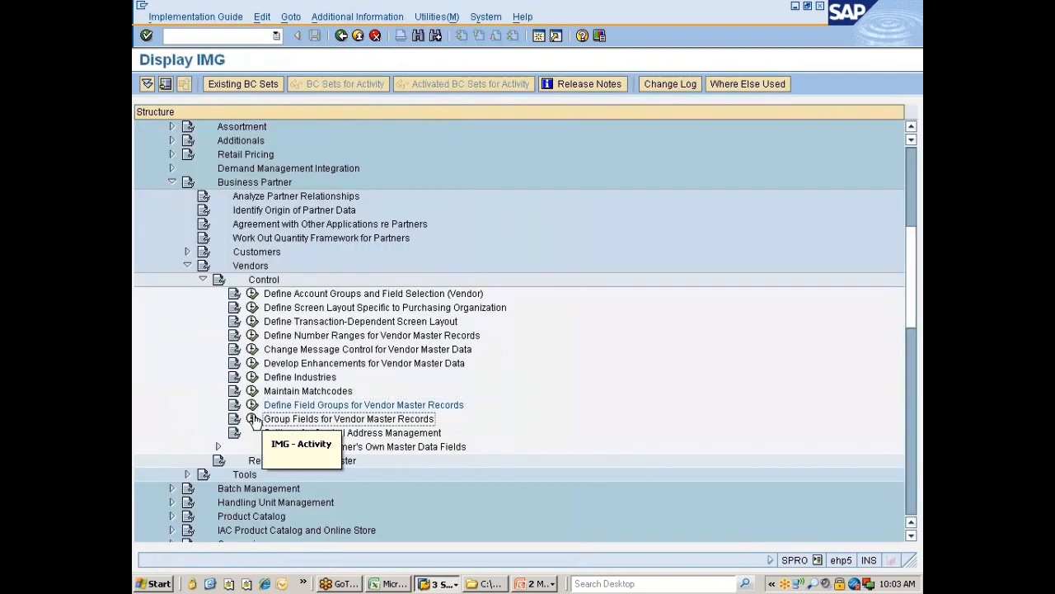
{"action": "left_click", "coordinate": [252, 419]}
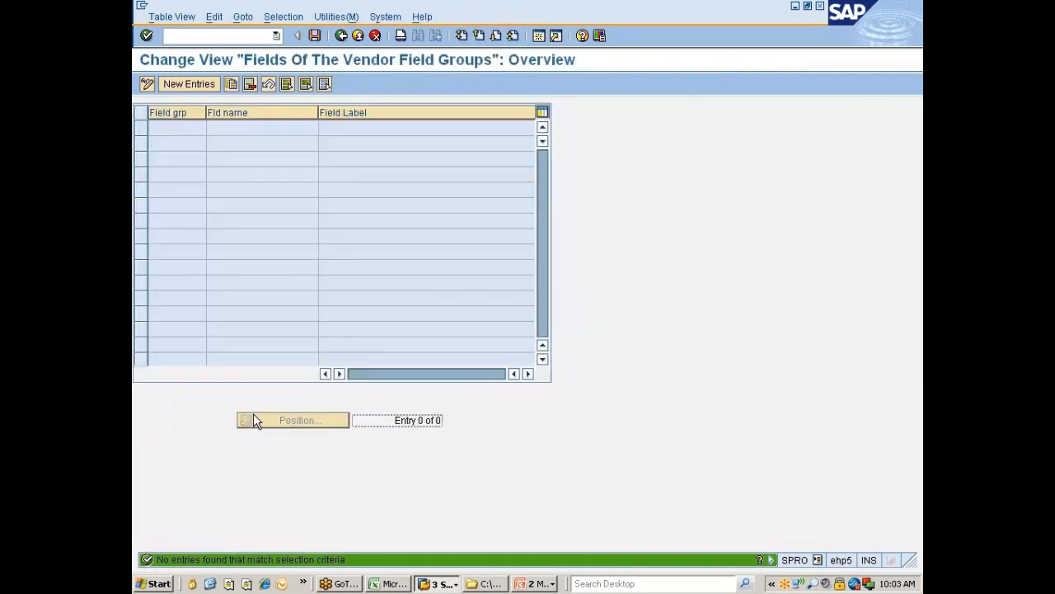
{"action": "left_click", "coordinate": [341, 35]}
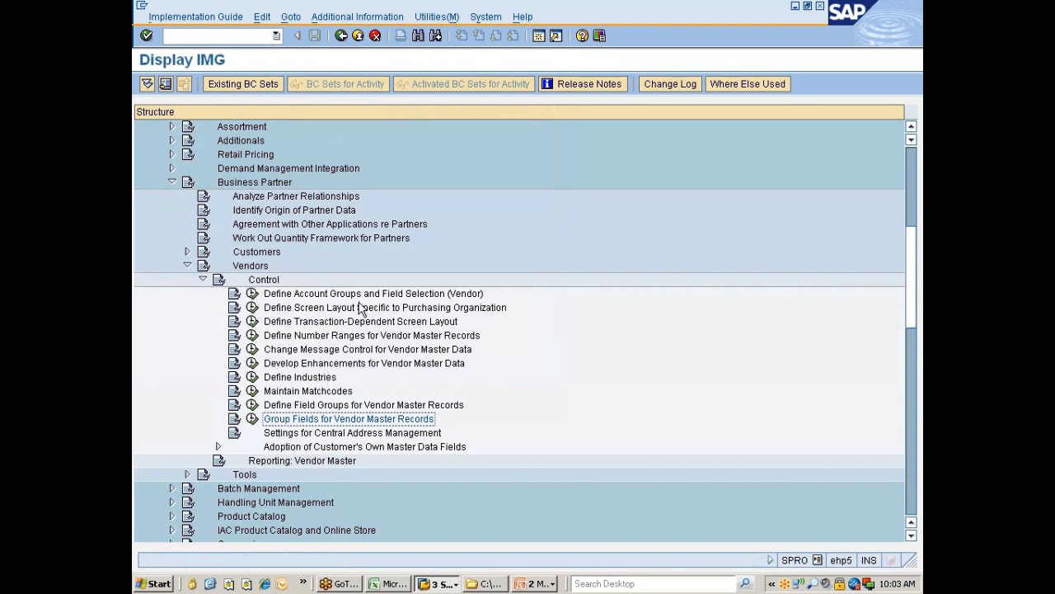
{"action": "left_click", "coordinate": [203, 279]}
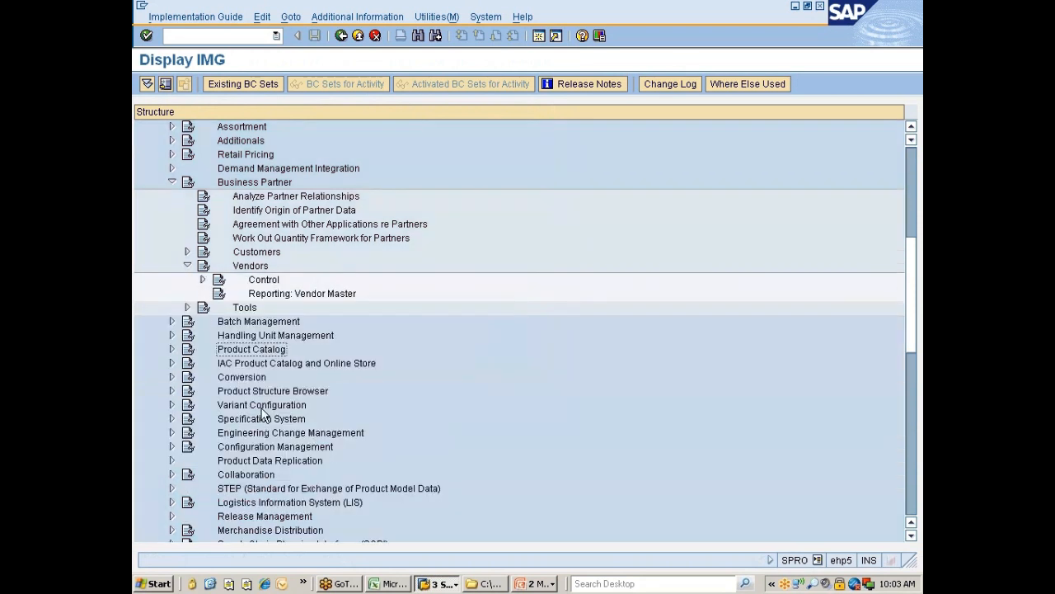
{"action": "scroll", "coordinate": [264, 416], "scroll_direction": "down", "scroll_amount": 8}
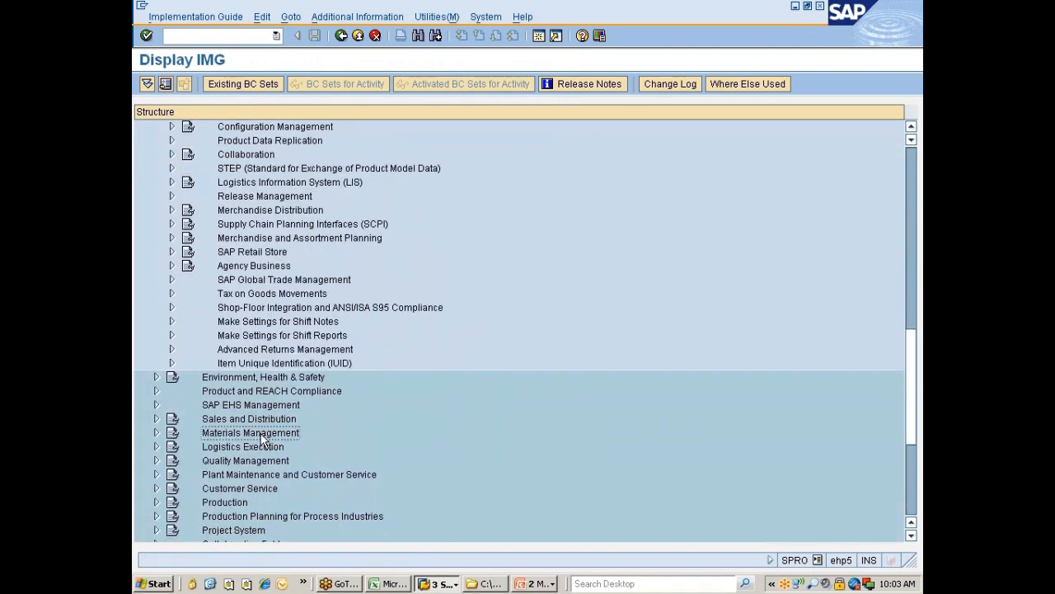
{"action": "double_click", "coordinate": [264, 435]}
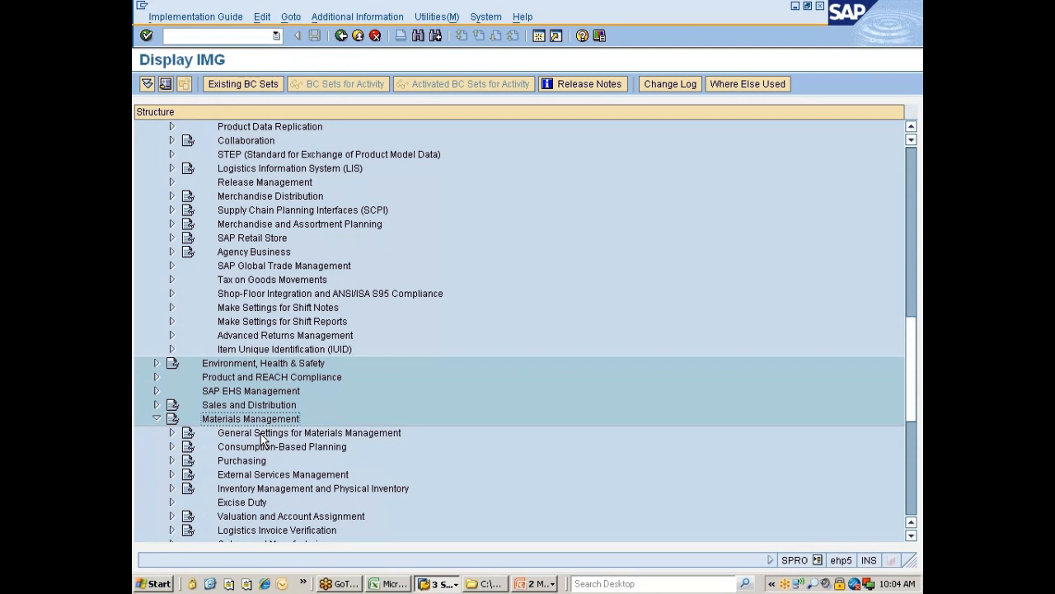
{"action": "key", "text": "Down"}
{"action": "key", "text": "Down"}
{"action": "key", "text": "Down"}
{"action": "key", "text": "Up"}
{"action": "key", "text": "Up"}
{"action": "key", "text": "Up"}
{"action": "key", "text": "Up"}
{"action": "key", "text": "Up"}
{"action": "key", "text": "Up"}
{"action": "key", "text": "Up"}
{"action": "key", "text": "Up"}
{"action": "key", "text": "Up"}
{"action": "key", "text": "Up"}
{"action": "key", "text": "Up"}
{"action": "key", "text": "Up"}
{"action": "key", "text": "Up"}
{"action": "key", "text": "Up"}
{"action": "key", "text": "Up"}
{"action": "key", "text": "Up"}
{"action": "key", "text": "Up"}
{"action": "key", "text": "Up"}
{"action": "key", "text": "Up"}
{"action": "key", "text": "Up"}
{"action": "key", "text": "Up"}
{"action": "key", "text": "Up"}
{"action": "key", "text": "Up"}
{"action": "key", "text": "Up"}
{"action": "key", "text": "Up"}
{"action": "key", "text": "Up"}
{"action": "key", "text": "Up"}
{"action": "key", "text": "Up"}
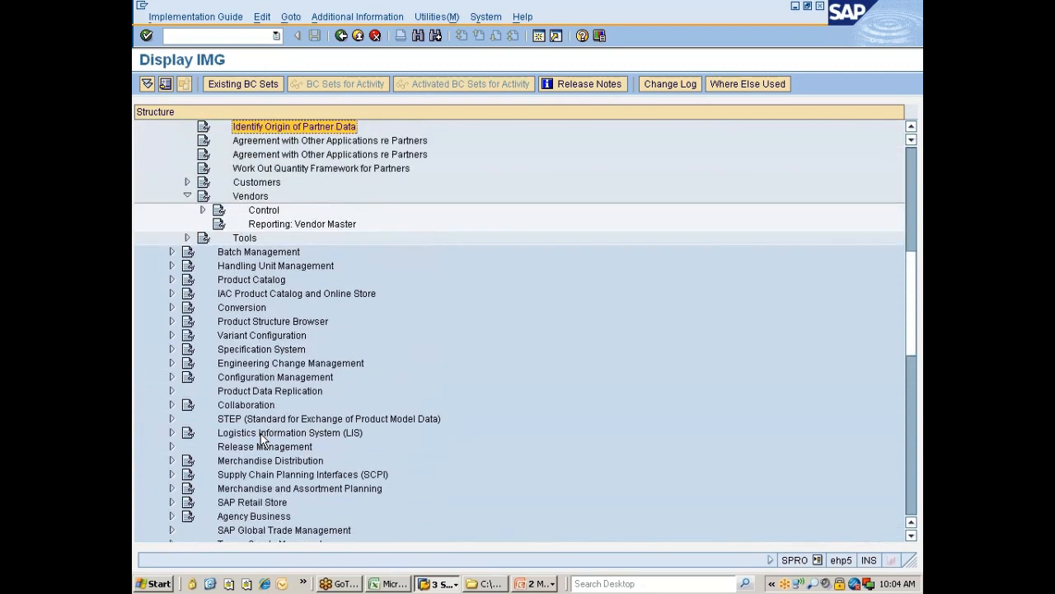
{"action": "key", "text": "Down"}
{"action": "key", "text": "Down"}
{"action": "key", "text": "Down"}
{"action": "key", "text": "Down"}
{"action": "key", "text": "Down"}
{"action": "key", "text": "Down"}
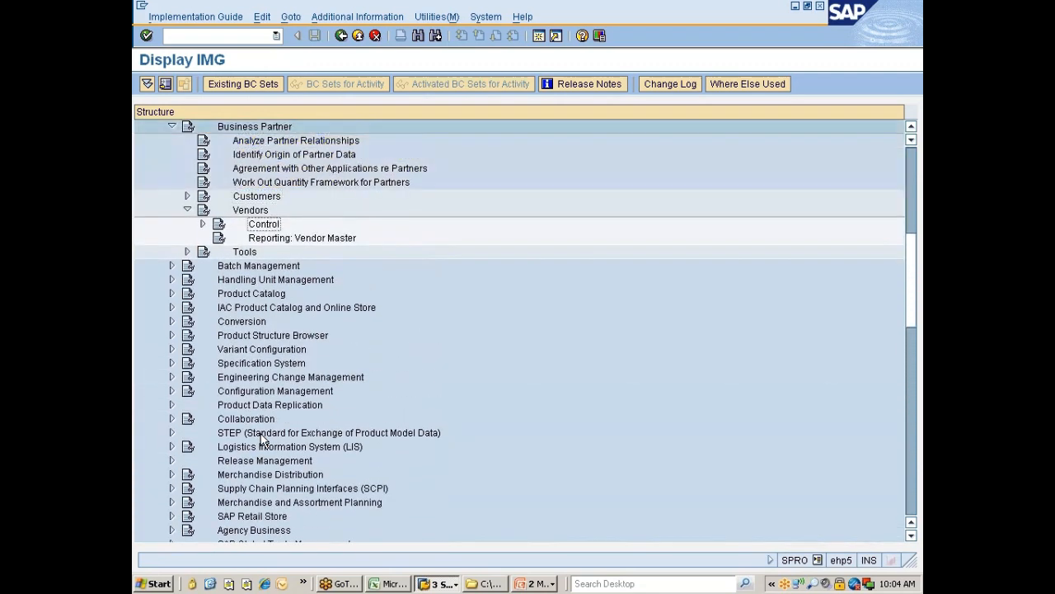
{"action": "key", "text": "Right"}
{"action": "key", "text": "Down"}
{"action": "key", "text": "Down"}
{"action": "key", "text": "Down"}
{"action": "key", "text": "Down"}
{"action": "key", "text": "Down"}
{"action": "key", "text": "Down"}
{"action": "key", "text": "Down"}
{"action": "key", "text": "Down"}
{"action": "key", "text": "Down"}
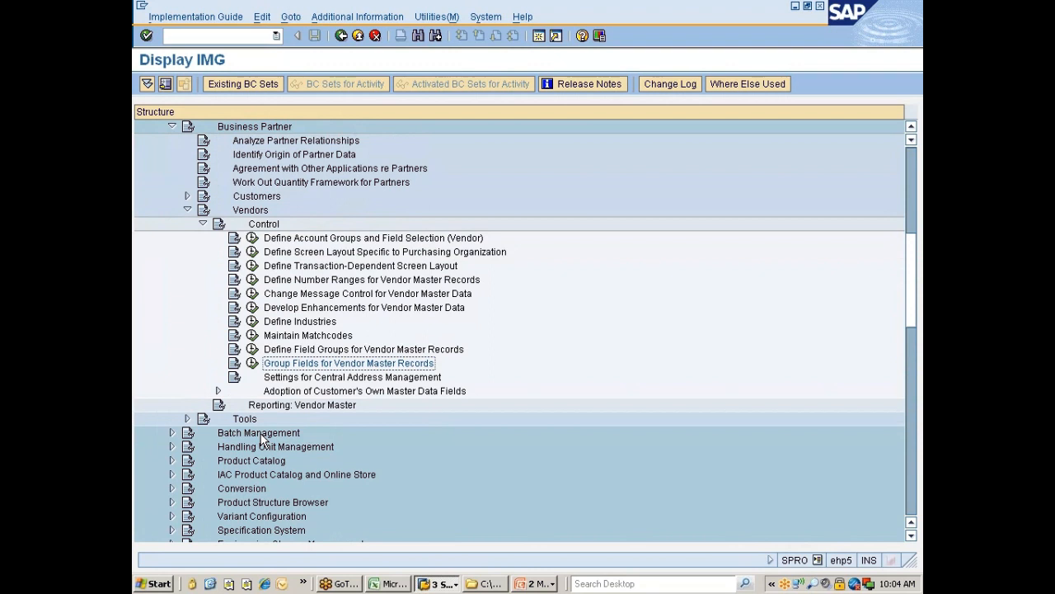
{"action": "key", "text": "Up"}
{"action": "key", "text": "Up"}
{"action": "key", "text": "Up"}
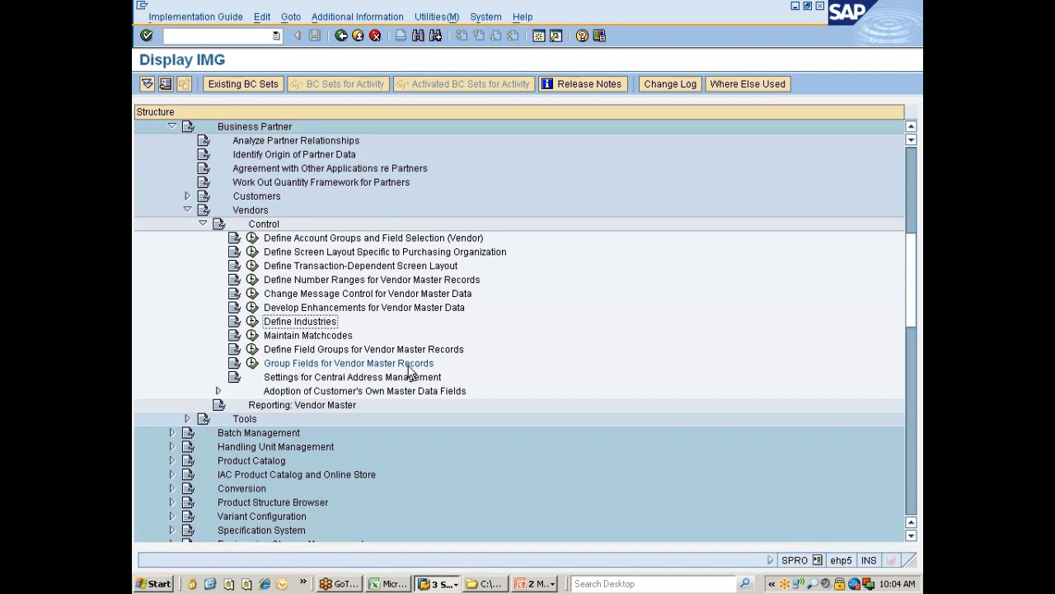
{"action": "left_click", "coordinate": [252, 363]}
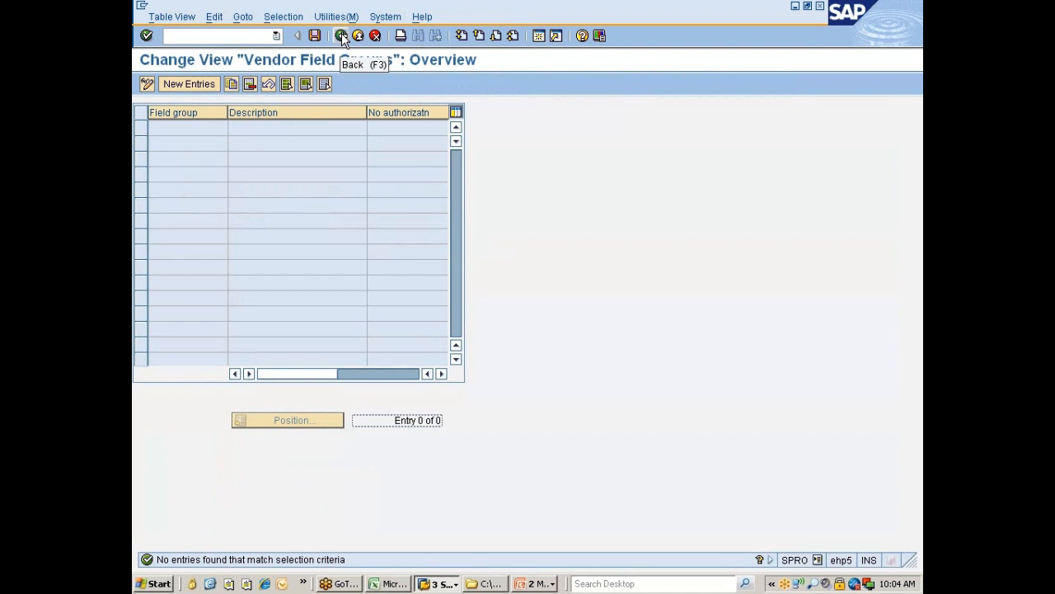
{"action": "left_click", "coordinate": [342, 36]}
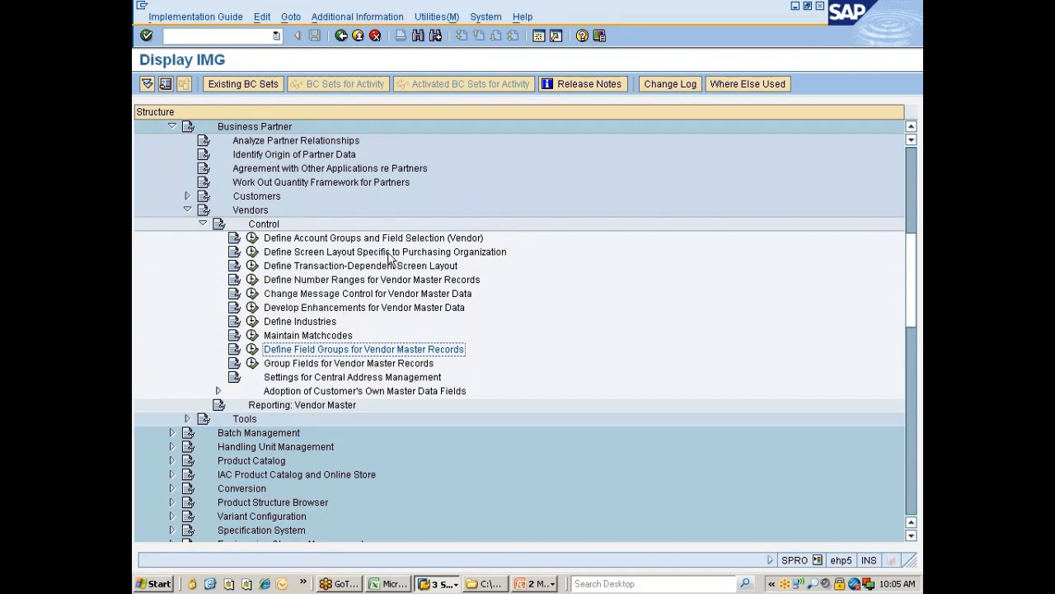
{"action": "left_click", "coordinate": [251, 252]}
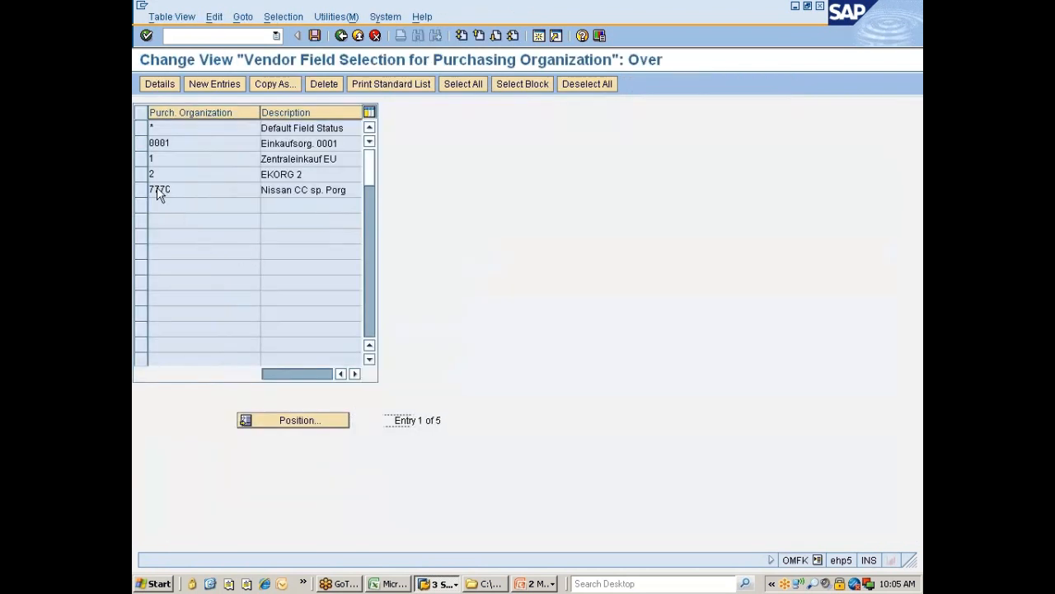
{"action": "double_click", "coordinate": [156, 191]}
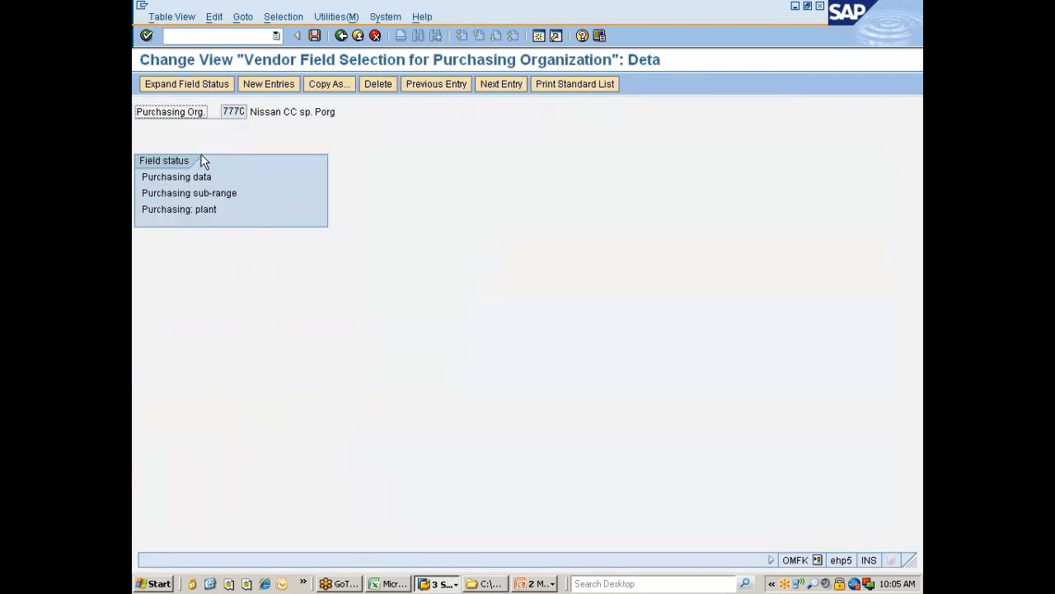
{"action": "double_click", "coordinate": [164, 178]}
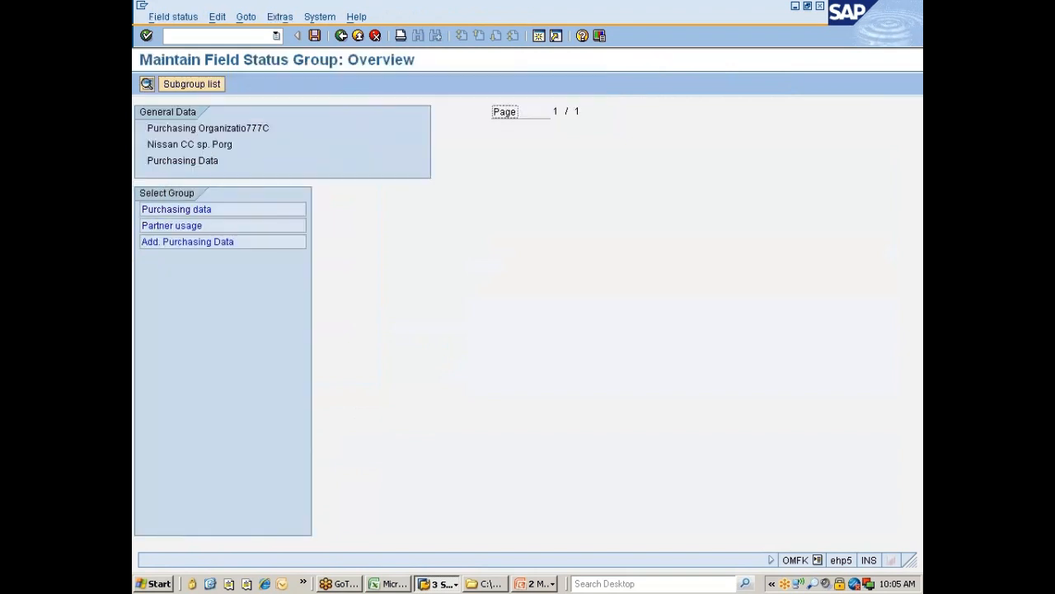
{"action": "double_click", "coordinate": [166, 208]}
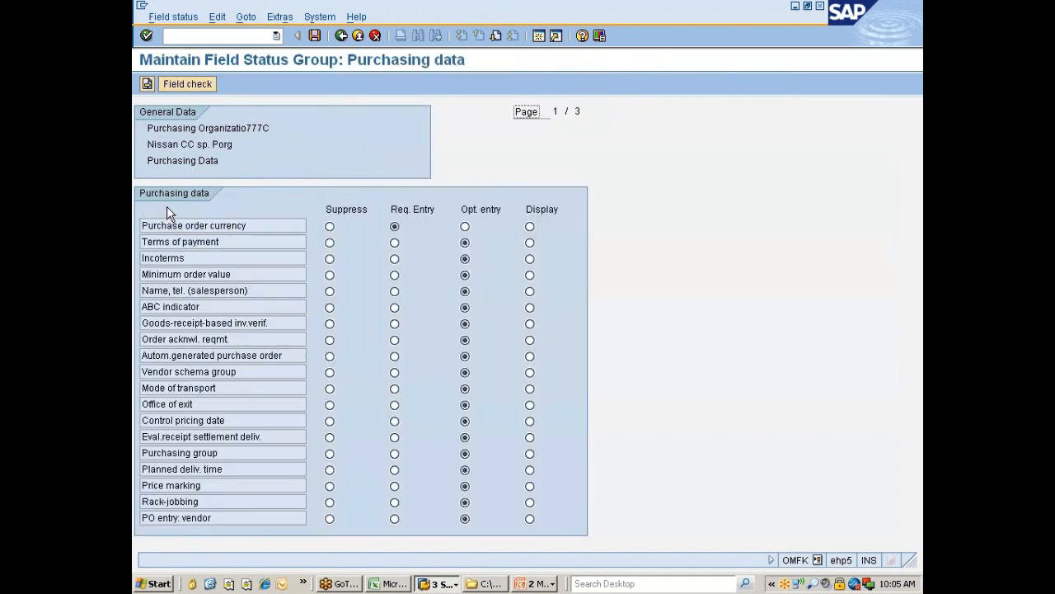
{"action": "left_click", "coordinate": [342, 36]}
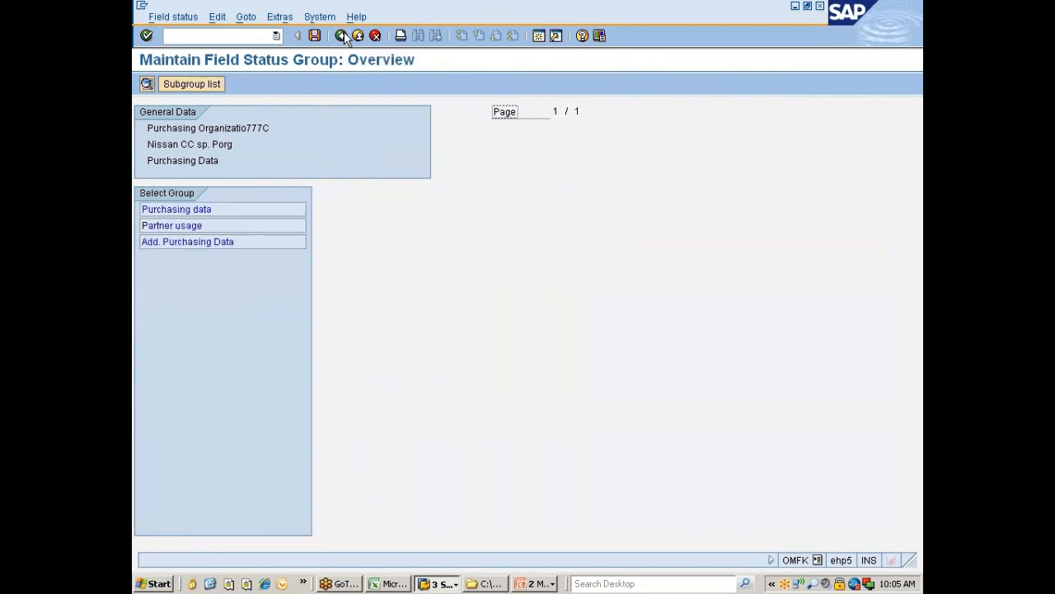
{"action": "left_click", "coordinate": [343, 35]}
{"action": "left_click", "coordinate": [342, 36]}
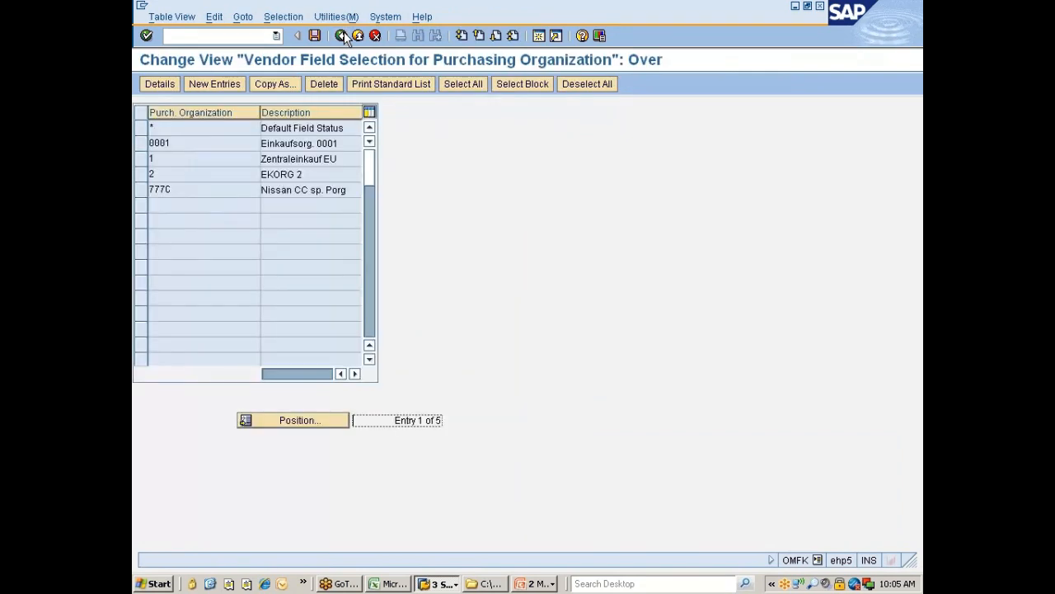
{"action": "left_click", "coordinate": [342, 36]}
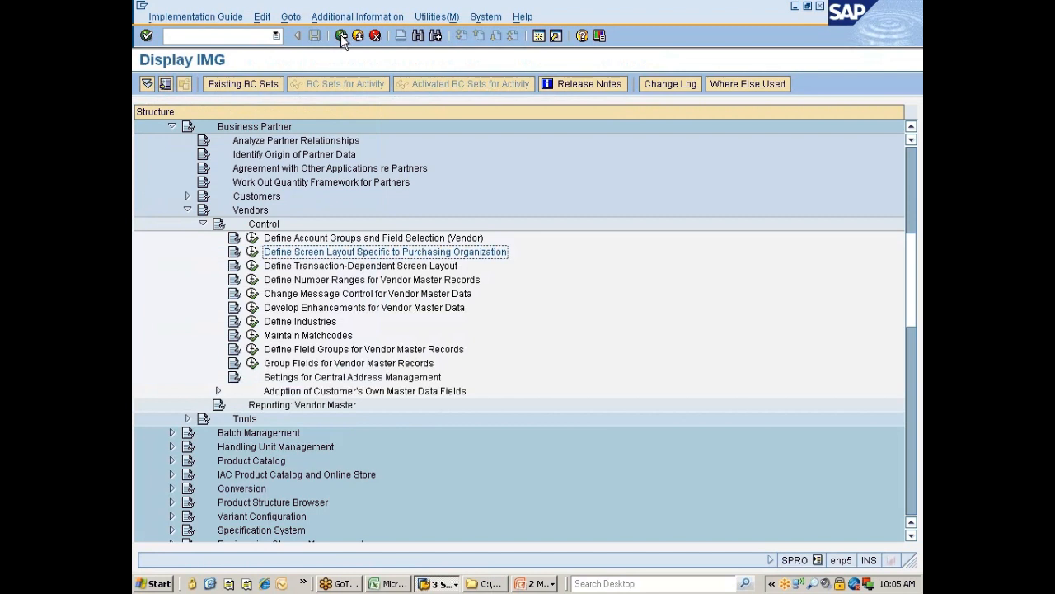
{"action": "left_click", "coordinate": [279, 323]}
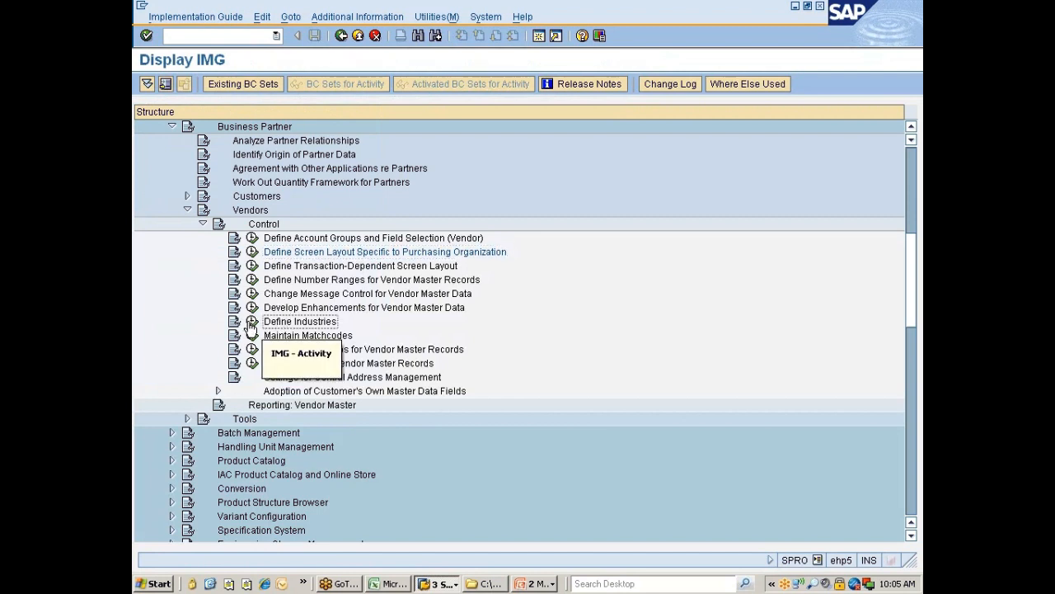
Step: View the 84 industry keys in Define Industries, then open the activity's documentation
{"action": "left_click", "coordinate": [253, 321]}
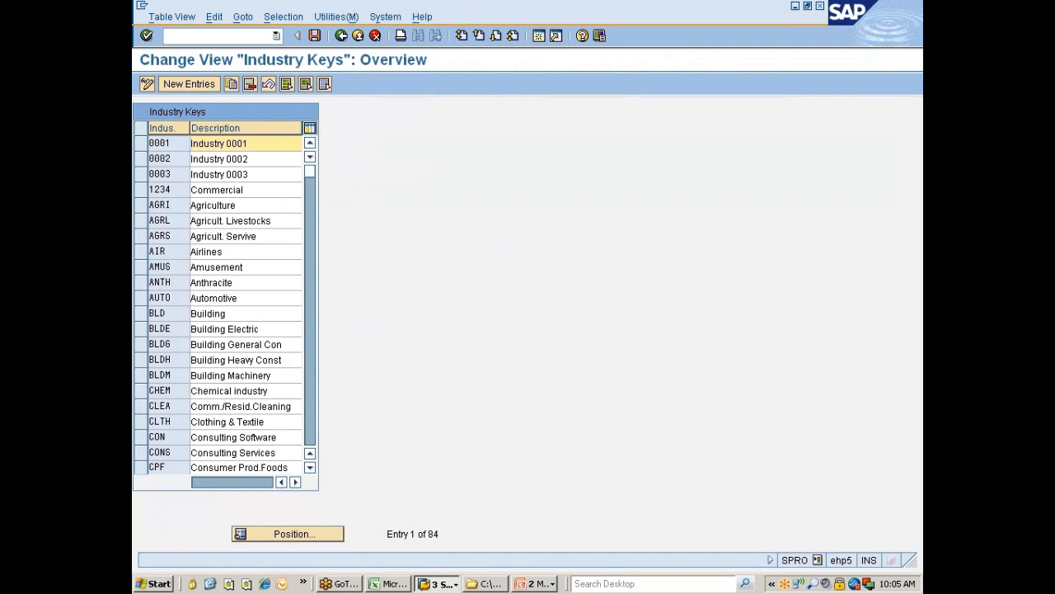
{"action": "left_click", "coordinate": [342, 36]}
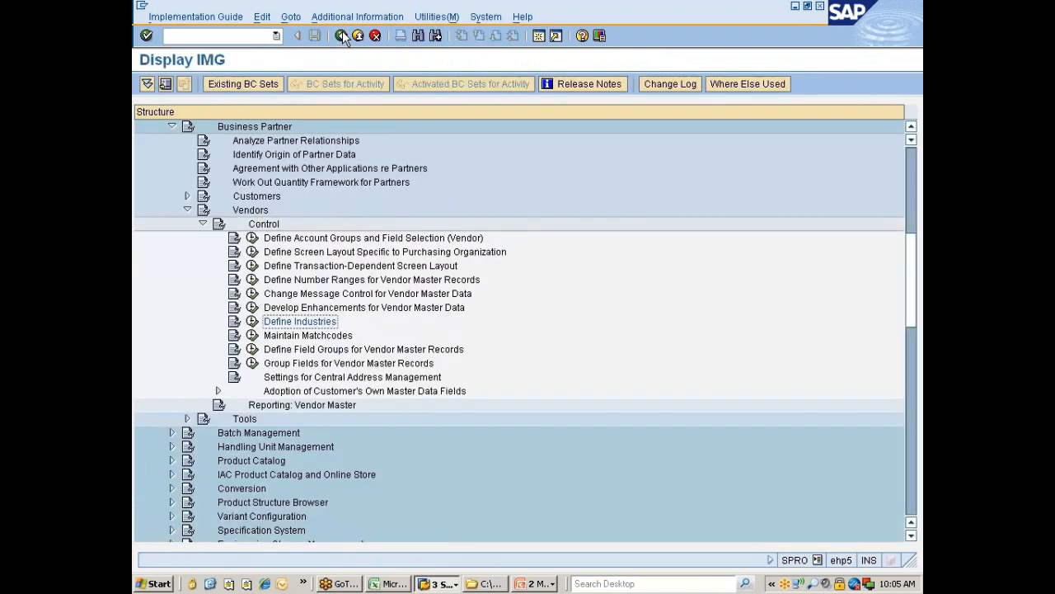
{"action": "left_click", "coordinate": [235, 322]}
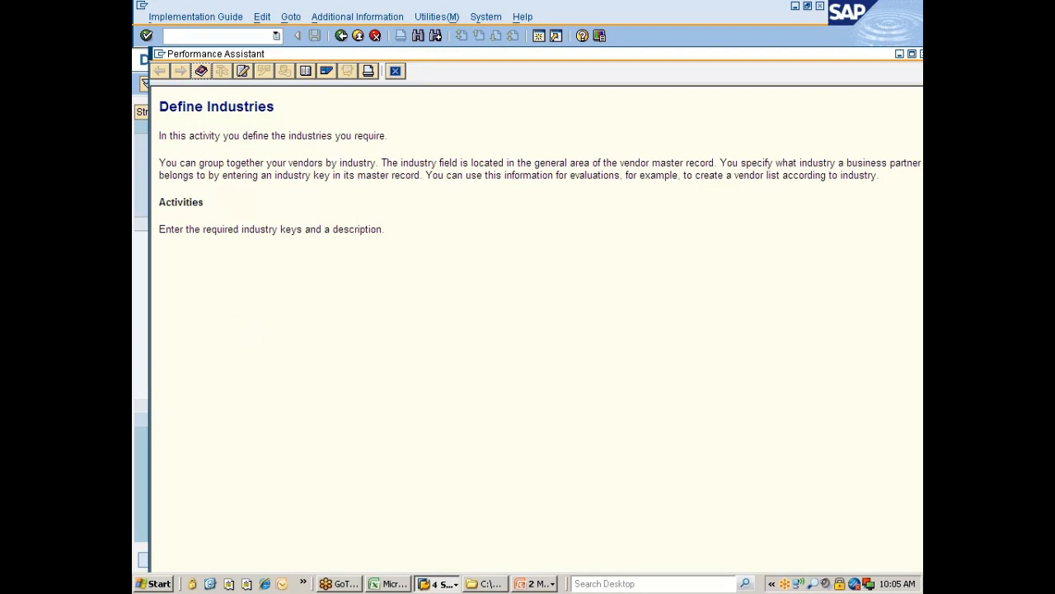
Step: Highlight the sentences on grouping vendors by industry key, then close the documentation
{"action": "left_click_drag", "start_coordinate": [380, 163], "coordinate": [227, 162]}
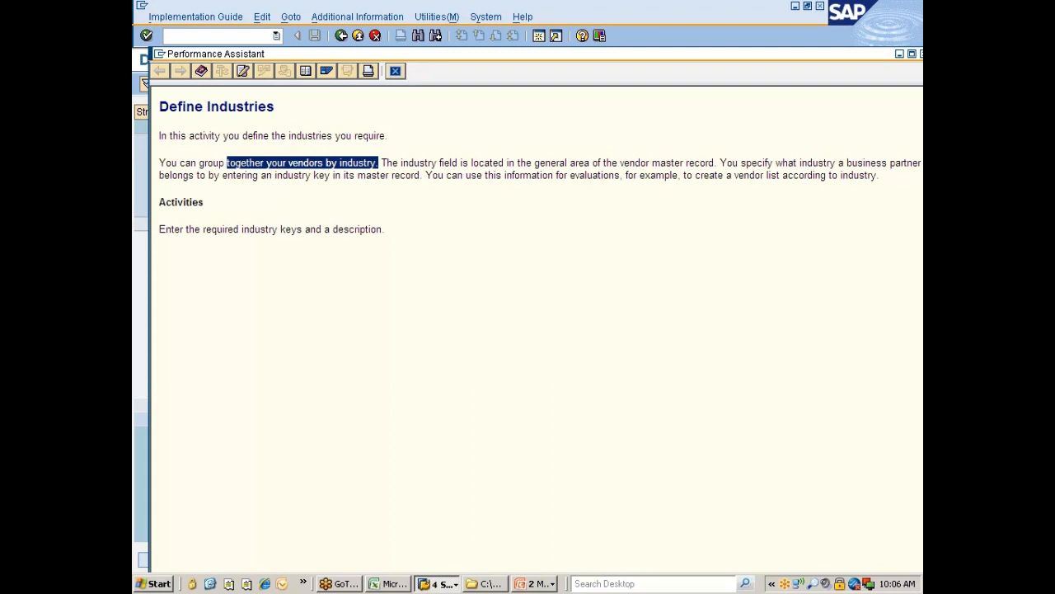
{"action": "left_click_drag", "start_coordinate": [422, 175], "coordinate": [301, 168]}
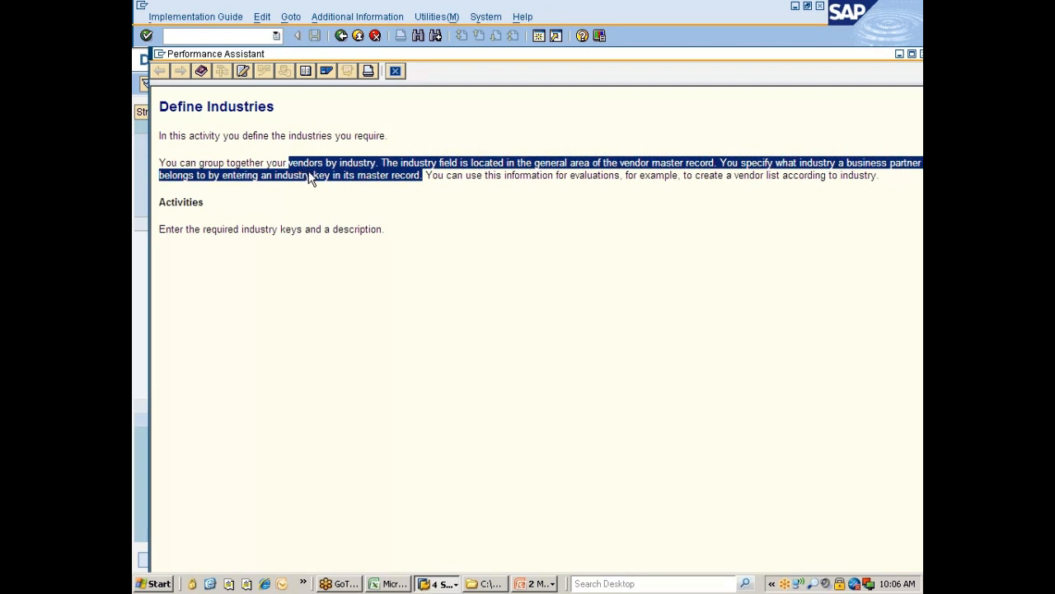
{"action": "left_click", "coordinate": [395, 72]}
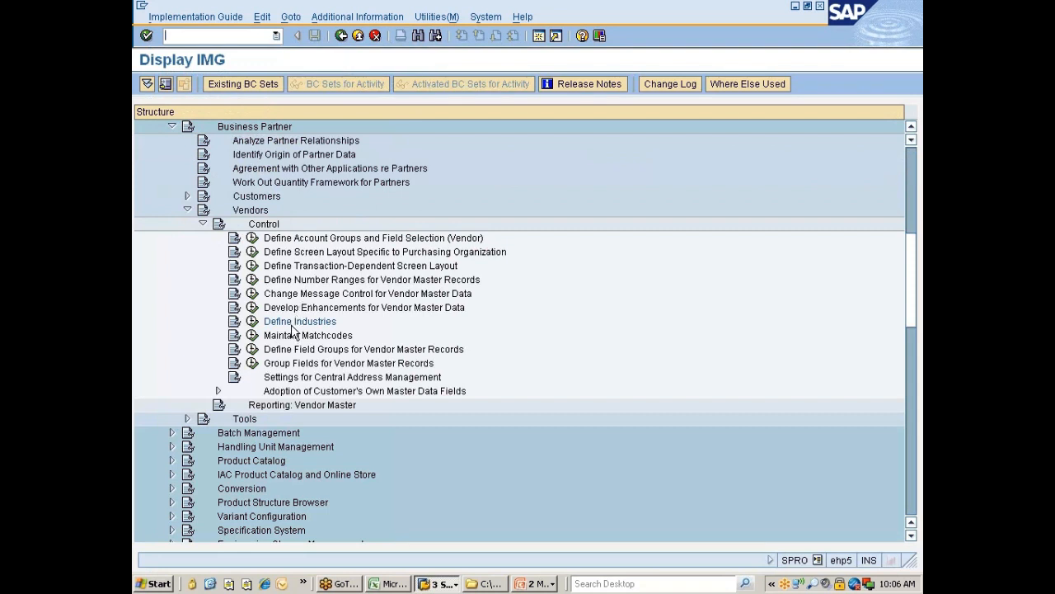
Step: Collapse the vendor Control activities and expand Materials Management > Purchasing
{"action": "left_click", "coordinate": [203, 225]}
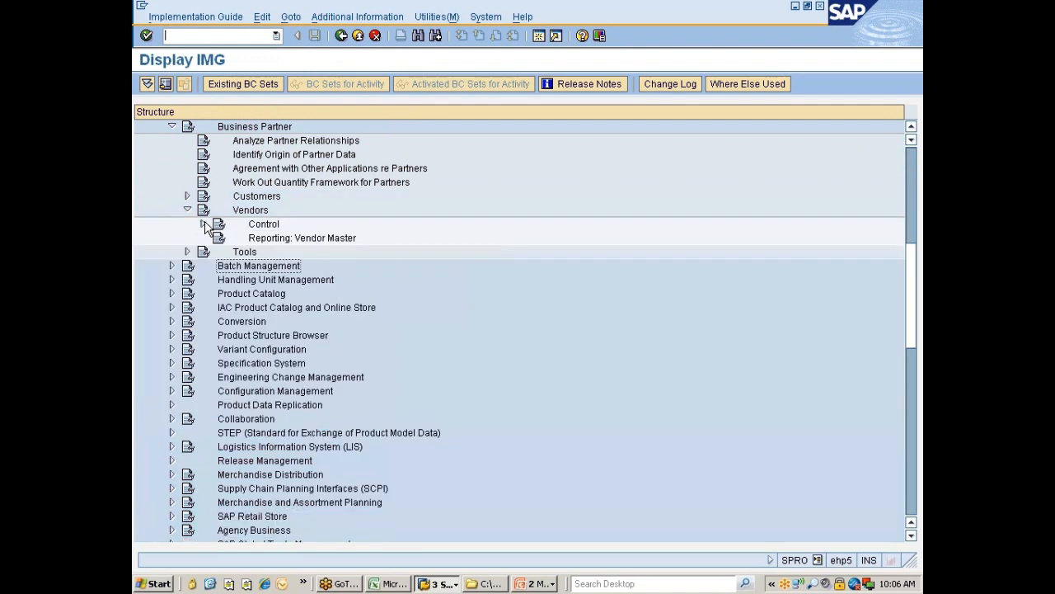
{"action": "scroll", "coordinate": [285, 331], "scroll_direction": "down", "scroll_amount": 11}
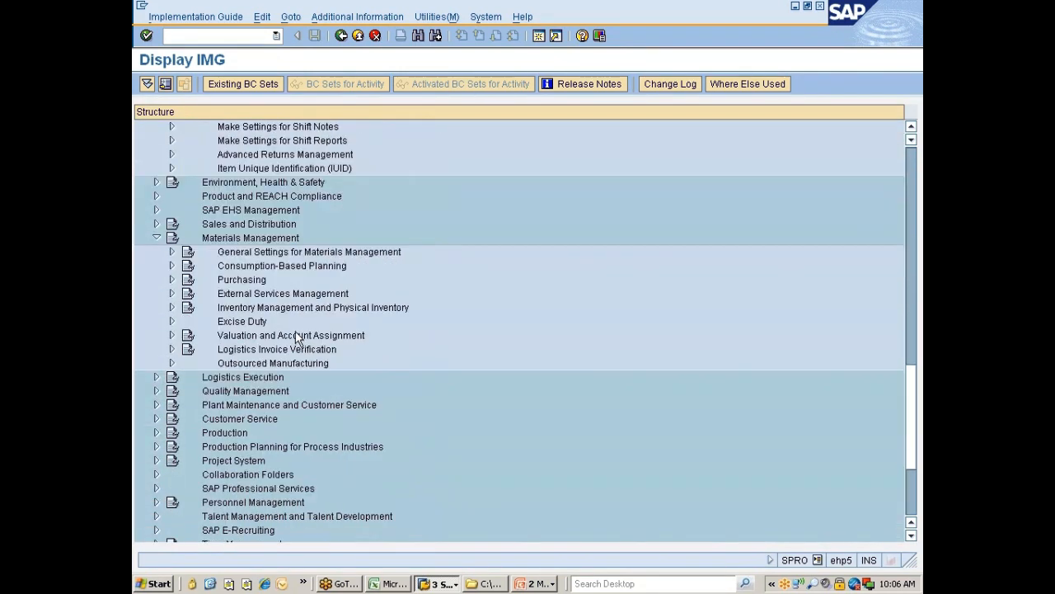
{"action": "left_click", "coordinate": [248, 280]}
{"action": "key", "text": "Right"}
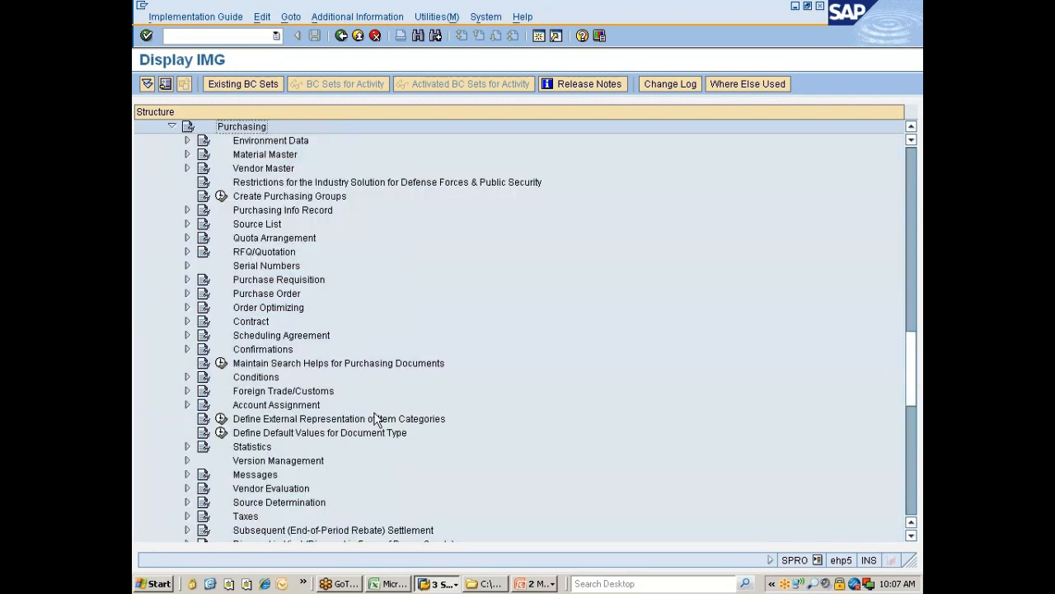
Step: Browse the Vendor Master activities such as Define Terms of Payment and Check Incoterms, then collapse it
{"action": "double_click", "coordinate": [278, 170]}
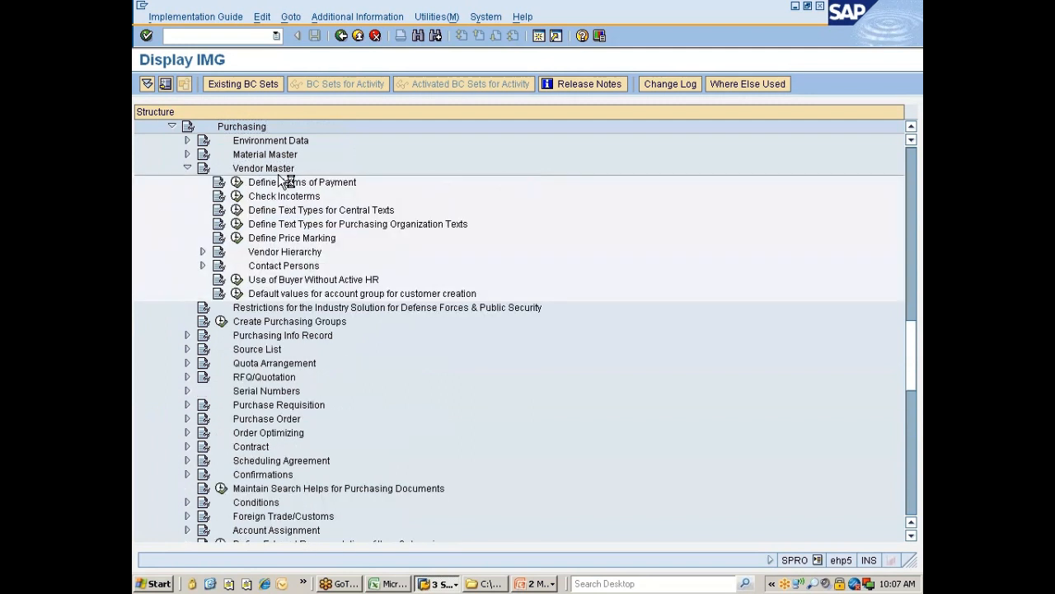
{"action": "left_click", "coordinate": [280, 182]}
{"action": "key", "text": "Down"}
{"action": "key", "text": "Down"}
{"action": "key", "text": "Down"}
{"action": "key", "text": "Down"}
{"action": "key", "text": "Down"}
{"action": "key", "text": "Down"}
{"action": "key", "text": "Down"}
{"action": "key", "text": "Down"}
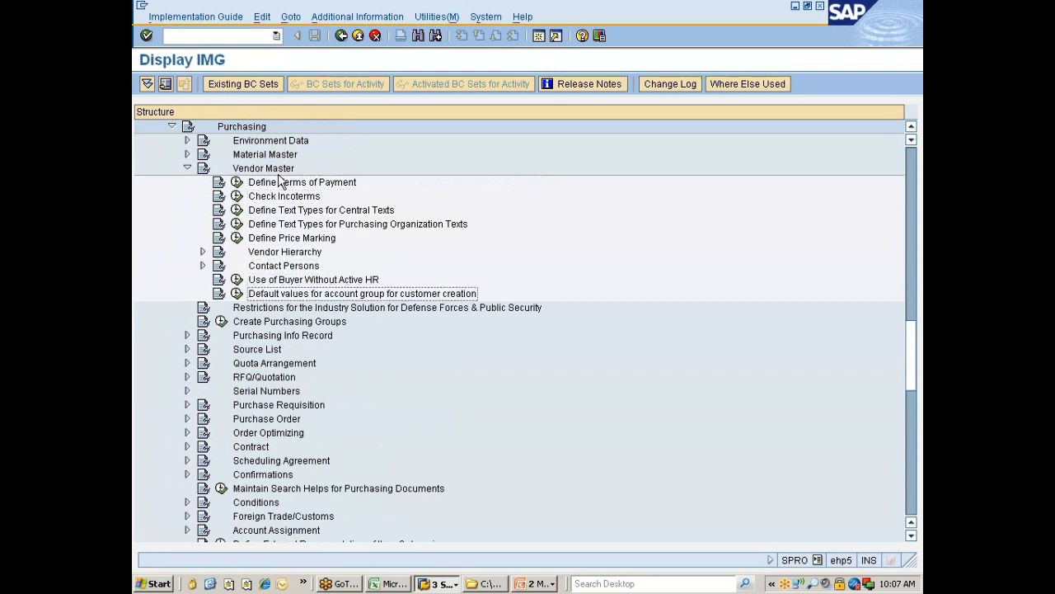
{"action": "key", "text": "Up"}
{"action": "key", "text": "Up"}
{"action": "key", "text": "Up"}
{"action": "key", "text": "Up"}
{"action": "key", "text": "Up"}
{"action": "key", "text": "Up"}
{"action": "key", "text": "Up"}
{"action": "key", "text": "Up"}
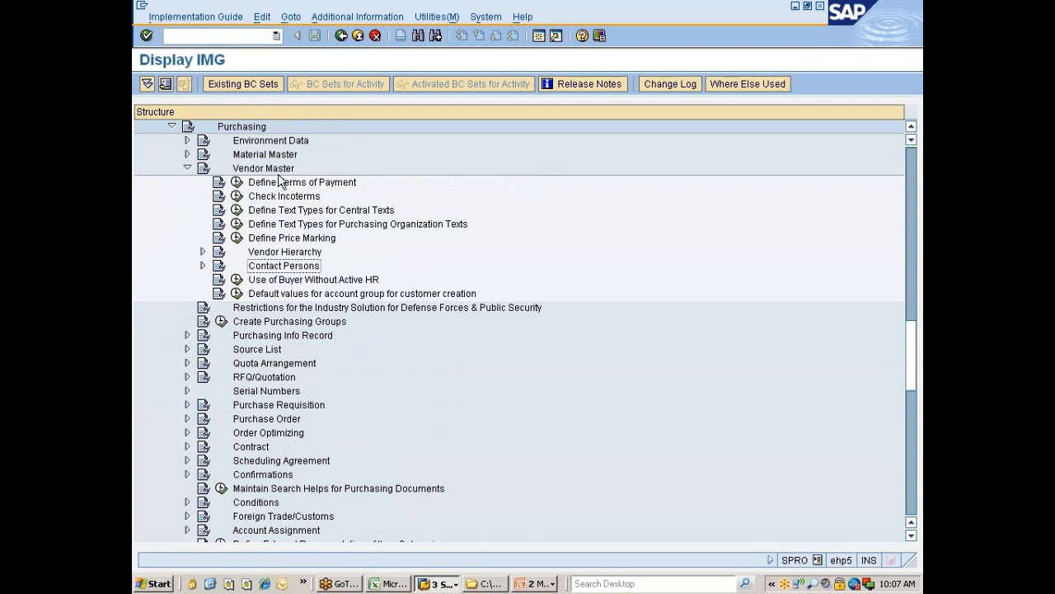
{"action": "key", "text": "Down"}
{"action": "key", "text": "Down"}
{"action": "key", "text": "Down"}
{"action": "key", "text": "Down"}
{"action": "key", "text": "Down"}
{"action": "key", "text": "Down"}
{"action": "key", "text": "Down"}
{"action": "key", "text": "Down"}
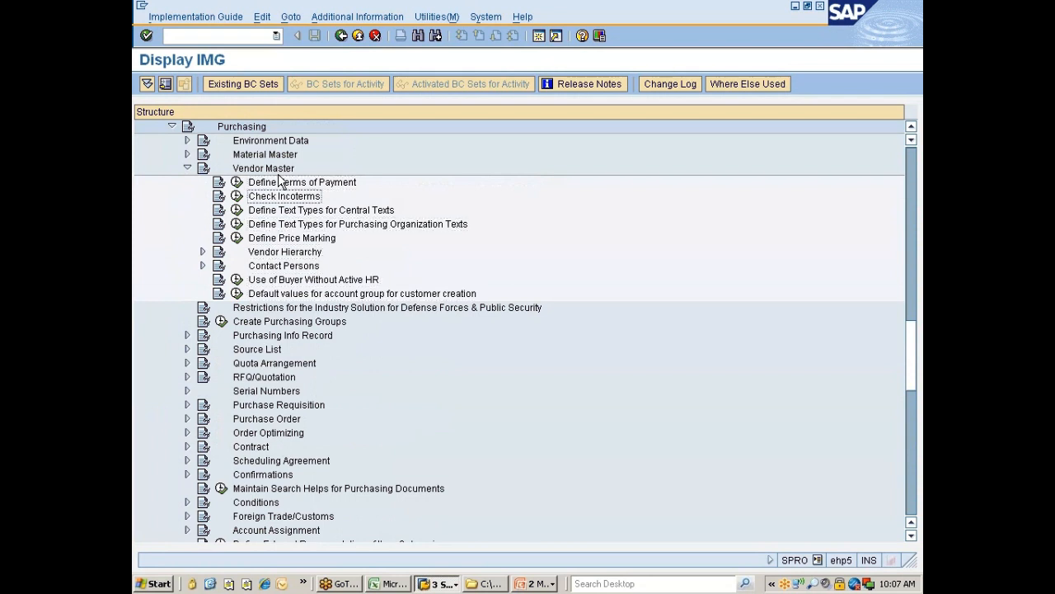
{"action": "key", "text": "Up"}
{"action": "key", "text": "Up"}
{"action": "key", "text": "Up"}
{"action": "key", "text": "Up"}
{"action": "key", "text": "Up"}
{"action": "key", "text": "Up"}
{"action": "key", "text": "Up"}
{"action": "key", "text": "Up"}
{"action": "key", "text": "Up"}
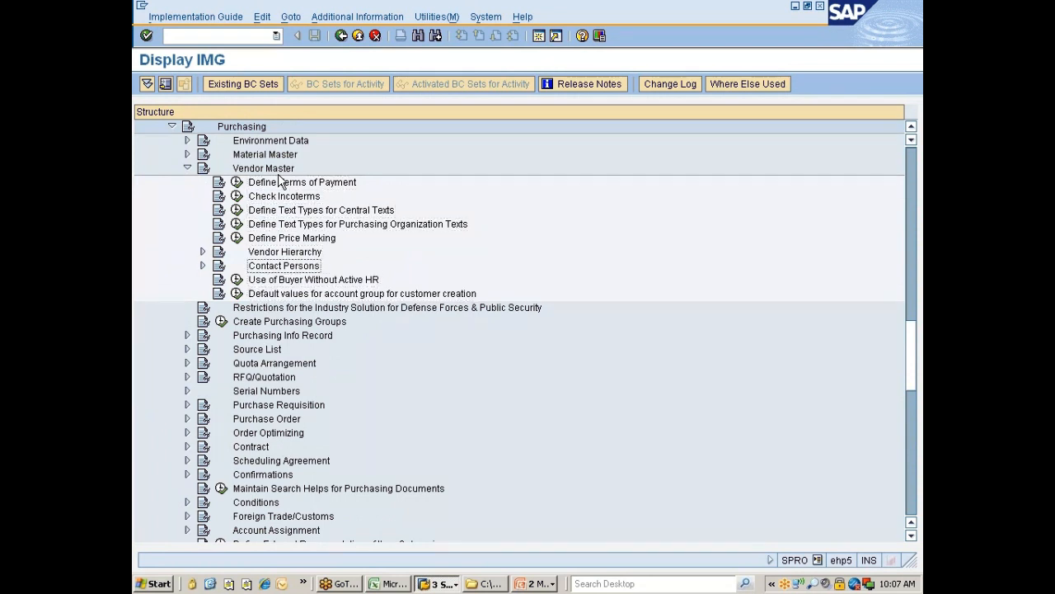
{"action": "key", "text": "Left"}
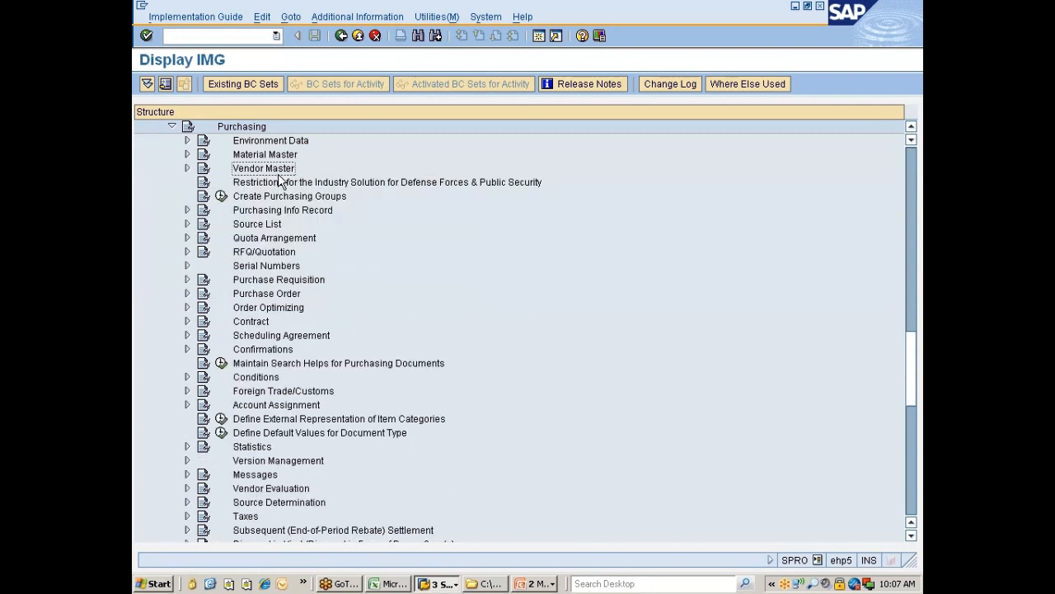
{"action": "key", "text": "Down"}
{"action": "key", "text": "Down"}
{"action": "key", "text": "Down"}
{"action": "key", "text": "Down"}
{"action": "key", "text": "Down"}
{"action": "key", "text": "Down"}
{"action": "key", "text": "Down"}
{"action": "key", "text": "Down"}
{"action": "key", "text": "Down"}
{"action": "key", "text": "Down"}
{"action": "key", "text": "Down"}
{"action": "key", "text": "Down"}
{"action": "key", "text": "Down"}
{"action": "key", "text": "Down"}
{"action": "key", "text": "Down"}
{"action": "key", "text": "Down"}
{"action": "key", "text": "Down"}
{"action": "key", "text": "Down"}
{"action": "key", "text": "Down"}
{"action": "key", "text": "Down"}
{"action": "key", "text": "Down"}
{"action": "key", "text": "Down"}
{"action": "key", "text": "Down"}
{"action": "key", "text": "Down"}
{"action": "key", "text": "Down"}
{"action": "key", "text": "Down"}
{"action": "key", "text": "Down"}
{"action": "key", "text": "Down"}
{"action": "key", "text": "Down"}
{"action": "key", "text": "Down"}
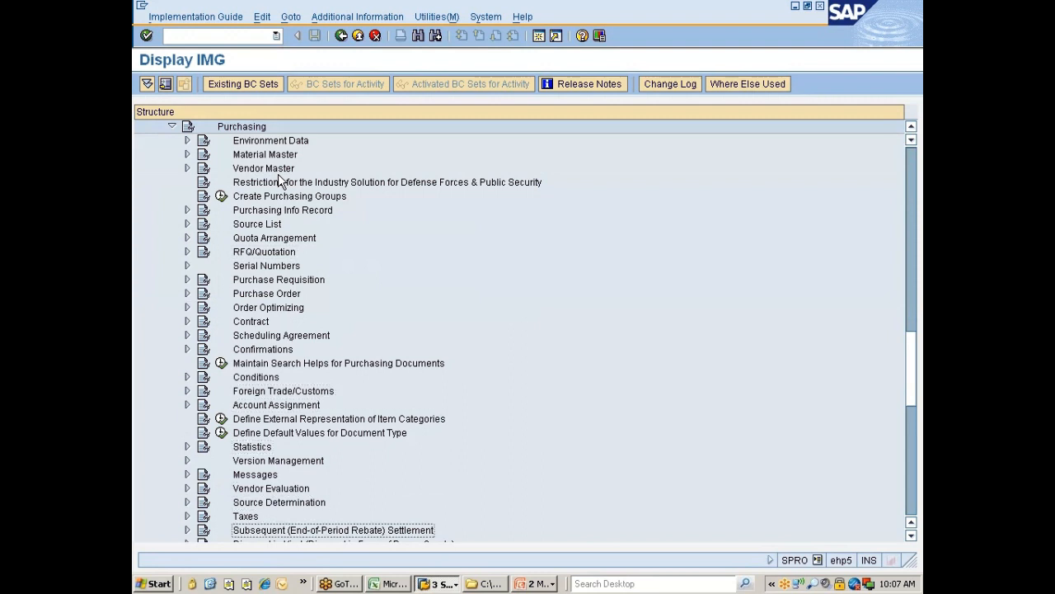
Step: Expand Partner Determination, Partner Roles and both partner settings nodes
{"action": "key", "text": "Up"}
{"action": "key", "text": "Up"}
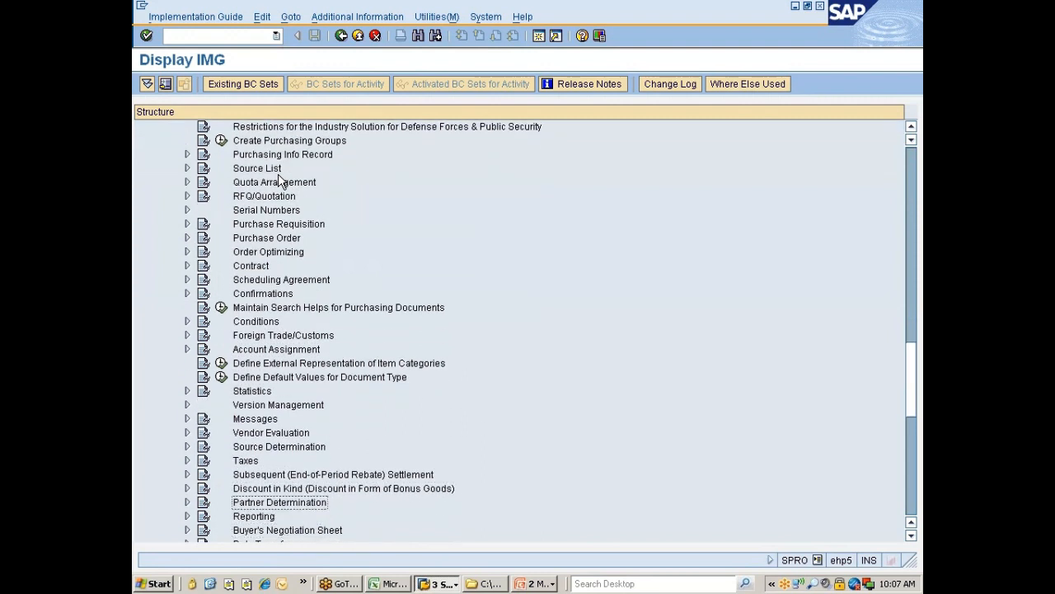
{"action": "key", "text": "Right"}
{"action": "key", "text": "Down"}
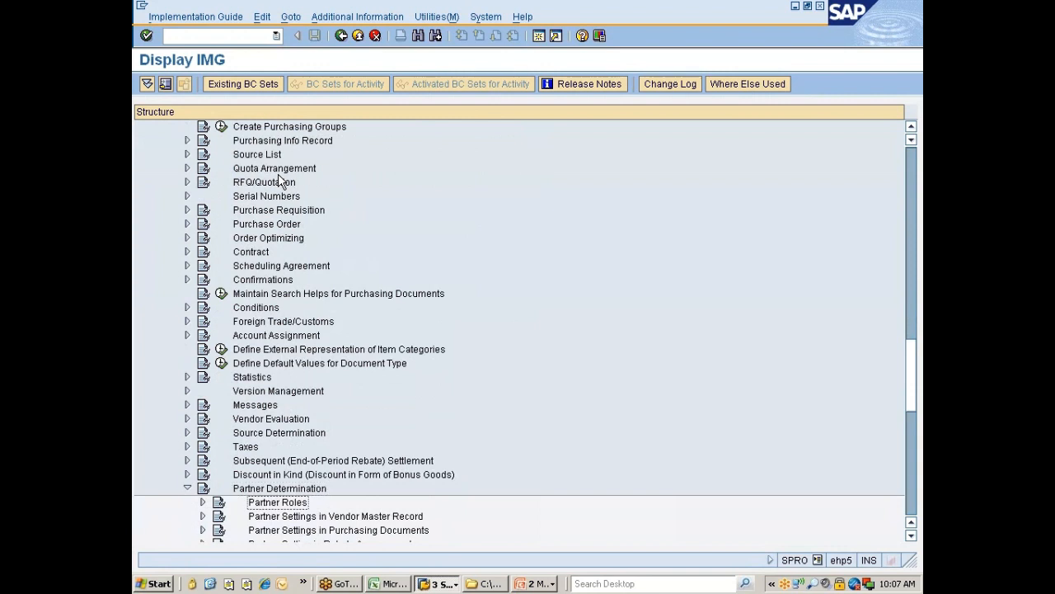
{"action": "key", "text": "Right"}
{"action": "key", "text": "Down"}
{"action": "key", "text": "Down"}
{"action": "key", "text": "Down"}
{"action": "key", "text": "Down"}
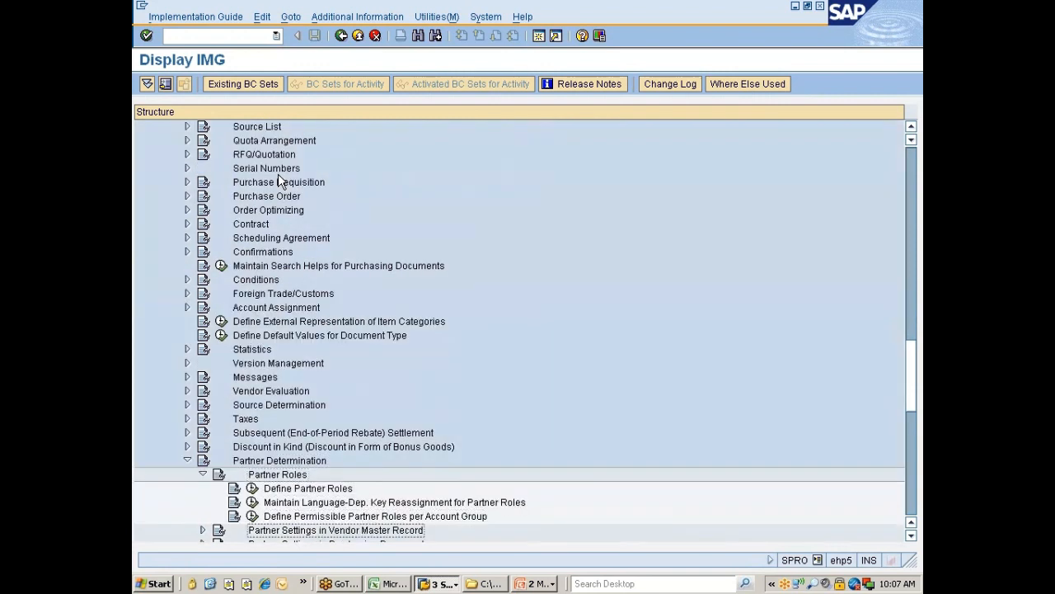
{"action": "key", "text": "Right"}
{"action": "key", "text": "Down"}
{"action": "key", "text": "Down"}
{"action": "key", "text": "Down"}
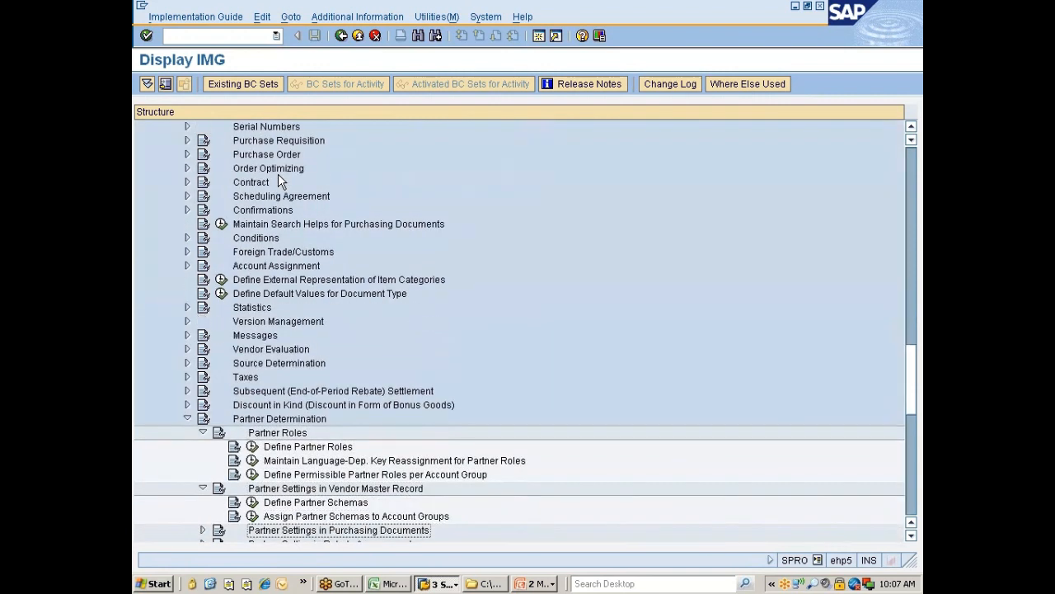
{"action": "key", "text": "Right"}
{"action": "key", "text": "Down"}
{"action": "key", "text": "Down"}
{"action": "key", "text": "Down"}
{"action": "key", "text": "Down"}
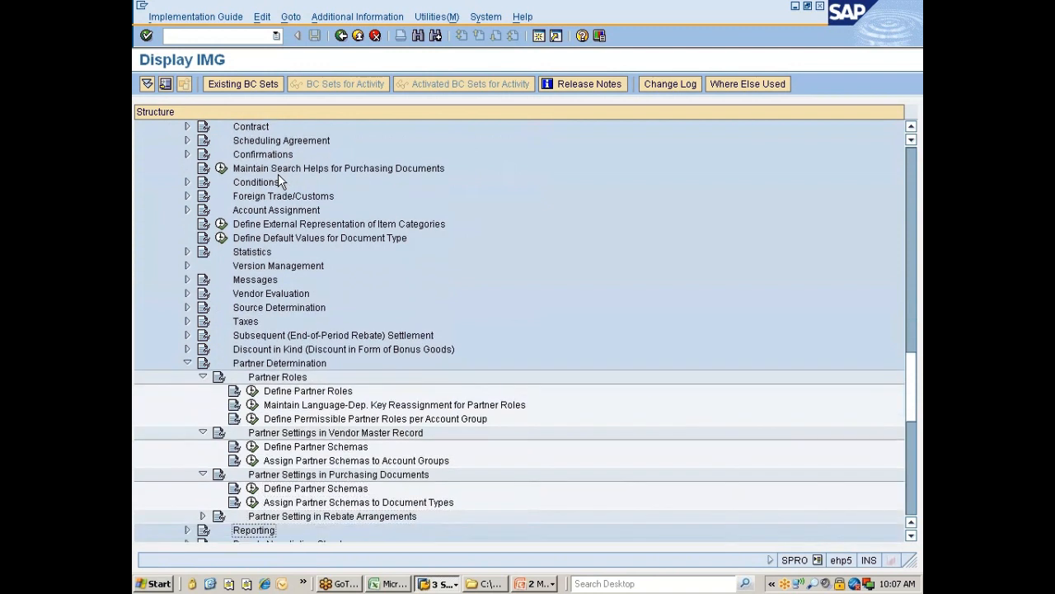
Step: Switch the vendor session to Display Vendor with purchasing data excluded and show the address
{"action": "left_click", "coordinate": [437, 584]}
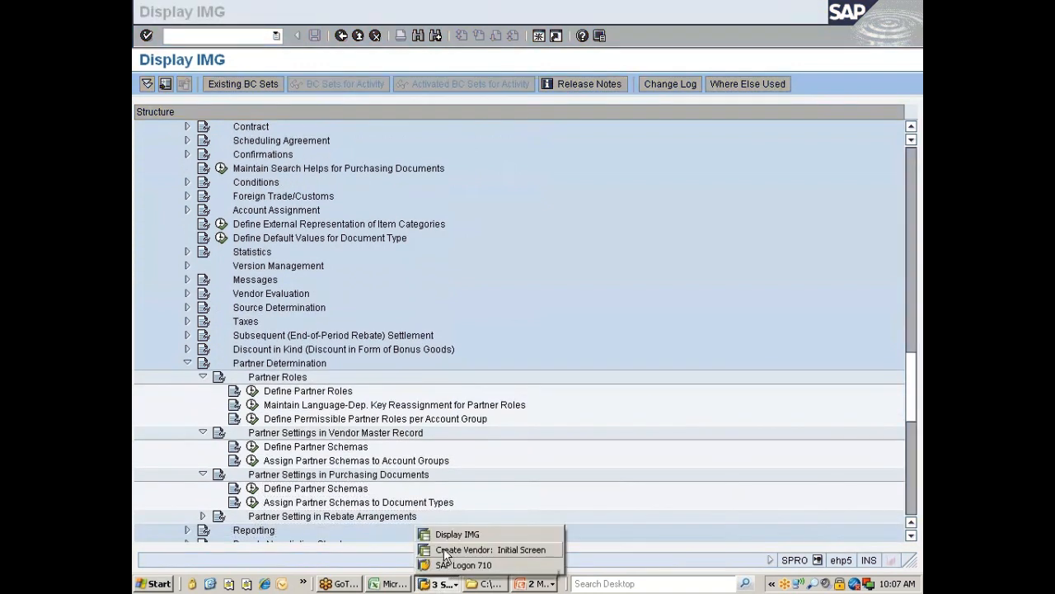
{"action": "left_click", "coordinate": [462, 549]}
{"action": "left_click", "coordinate": [169, 17]}
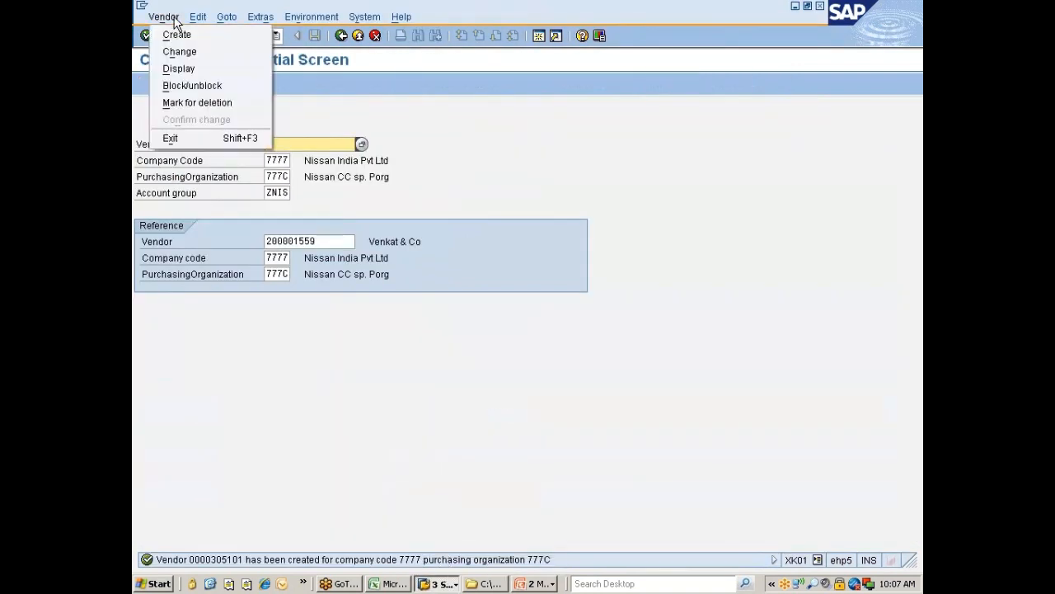
{"action": "left_click", "coordinate": [201, 66]}
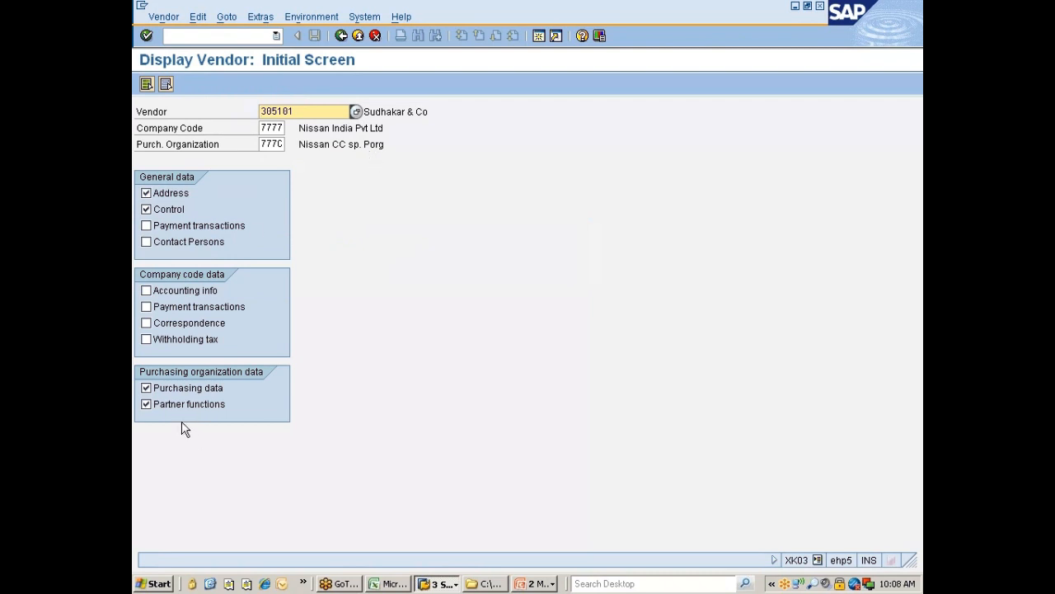
{"action": "left_click", "coordinate": [169, 390]}
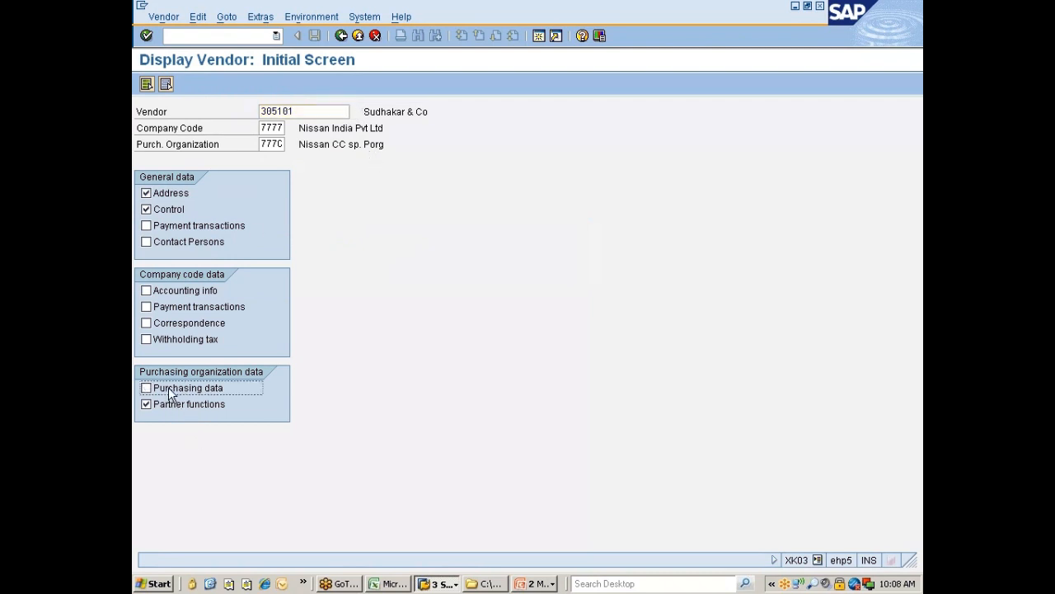
{"action": "key", "text": "Return"}
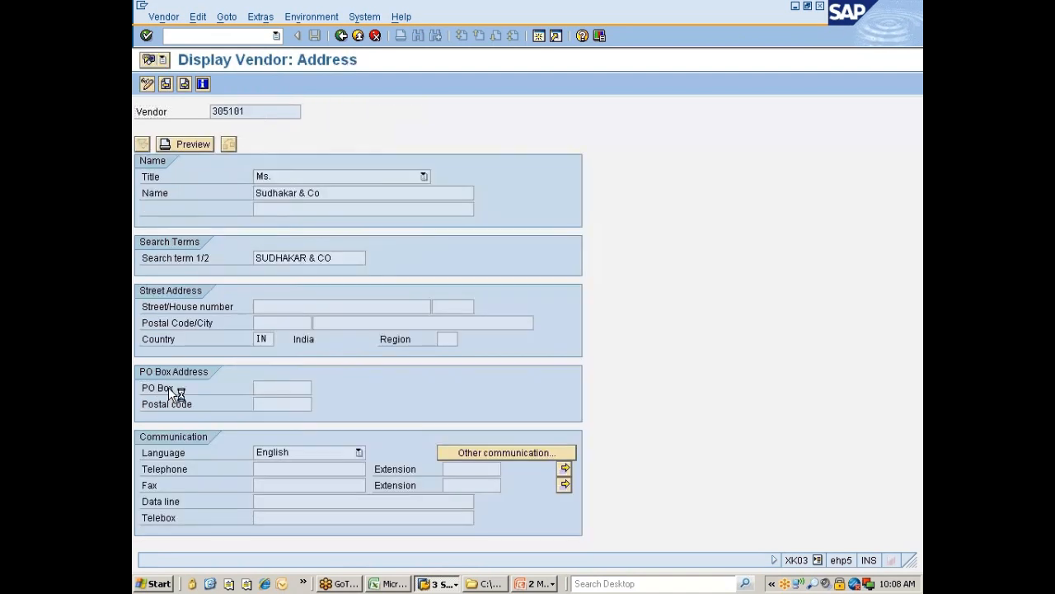
Step: Go to the partner functions for 777C and confirm the lookup lists none
{"action": "key", "text": "Return"}
{"action": "key", "text": "Return"}
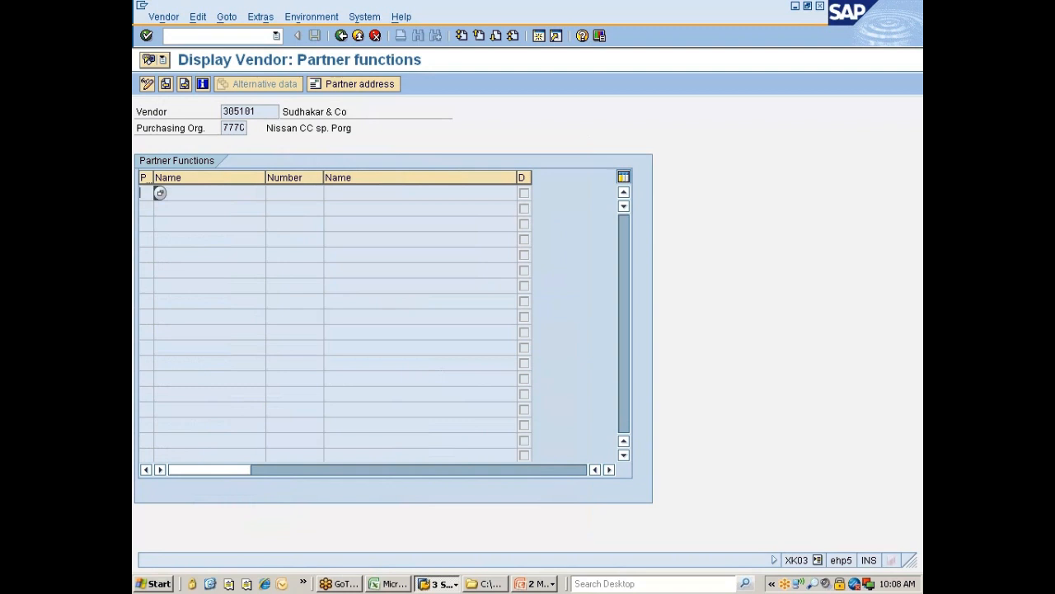
{"action": "key", "text": "F4"}
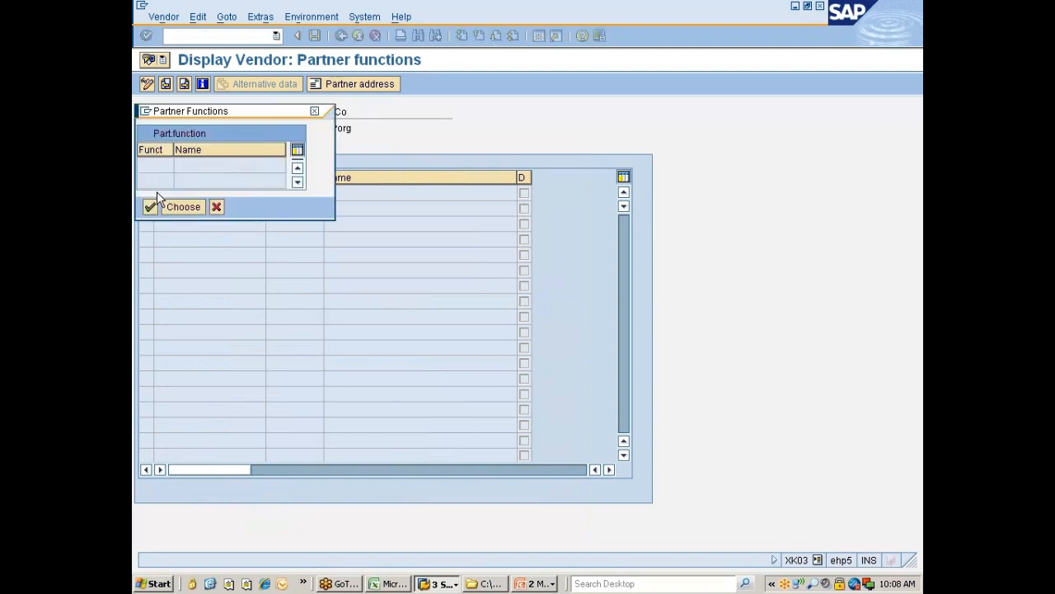
{"action": "left_click", "coordinate": [216, 206]}
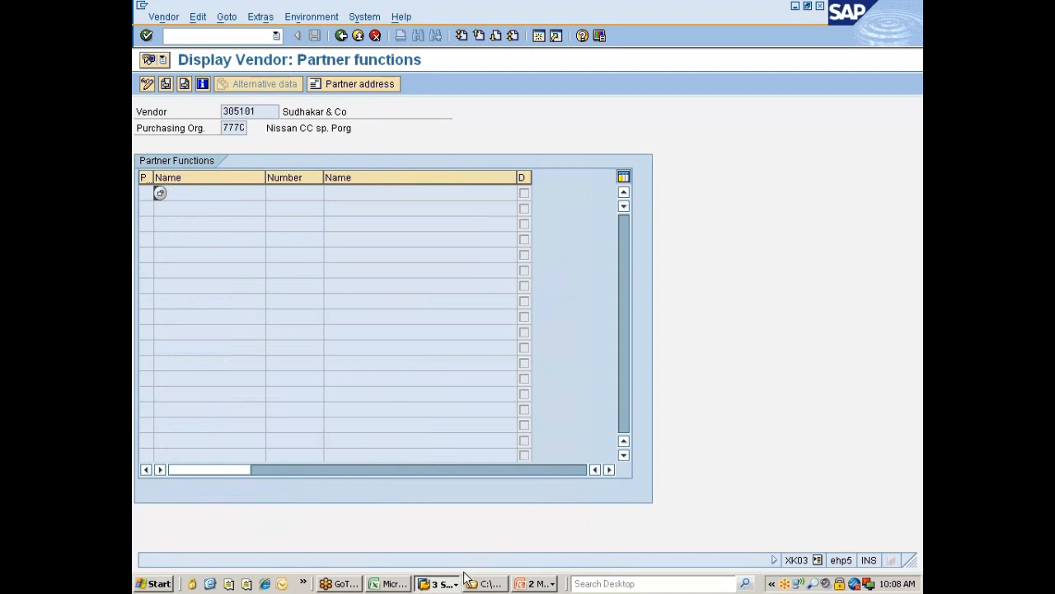
Step: Switch to the Display IMG session showing Purchasing's Partner Determination roles and schema activities
{"action": "left_click", "coordinate": [441, 583]}
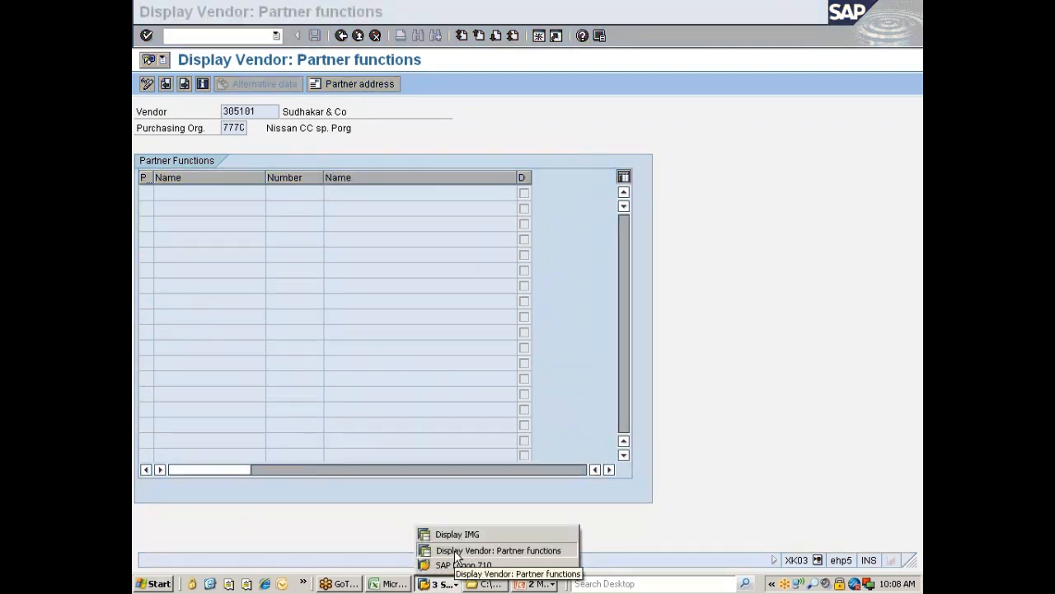
{"action": "left_click", "coordinate": [454, 550]}
{"action": "left_click", "coordinate": [443, 585]}
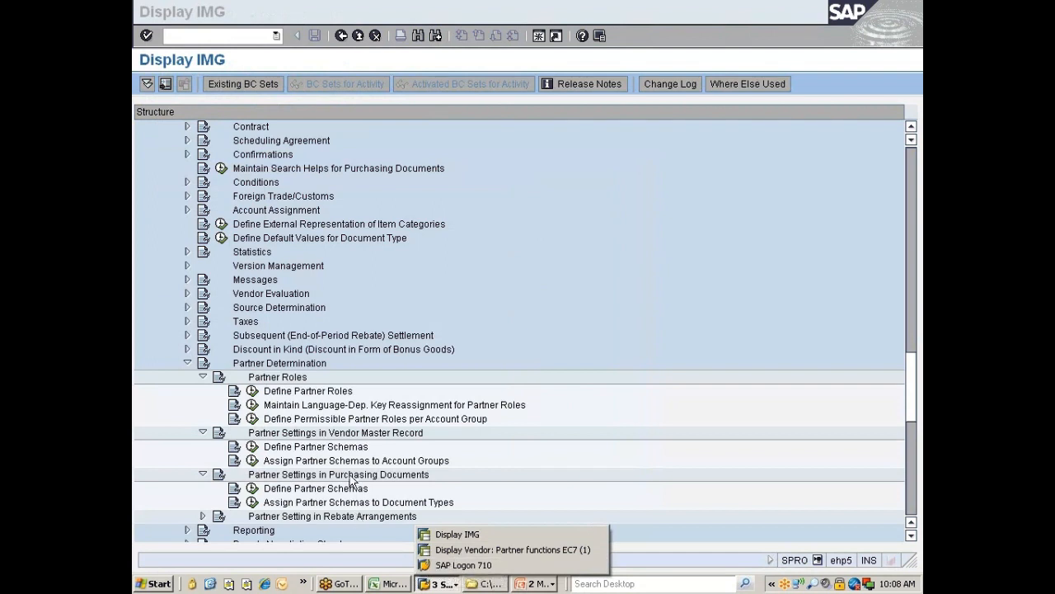
{"action": "left_click", "coordinate": [293, 378]}
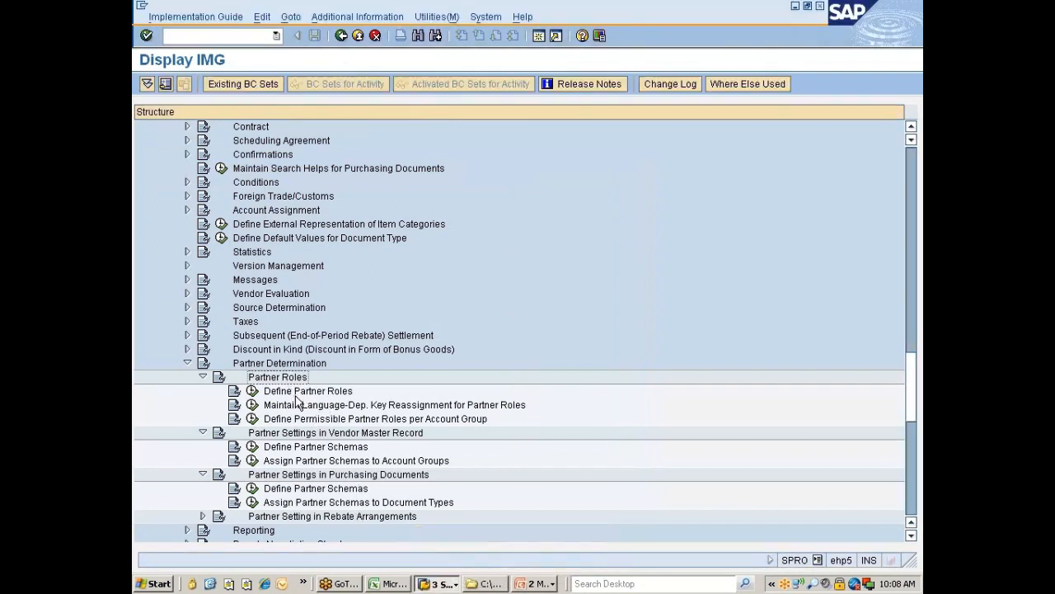
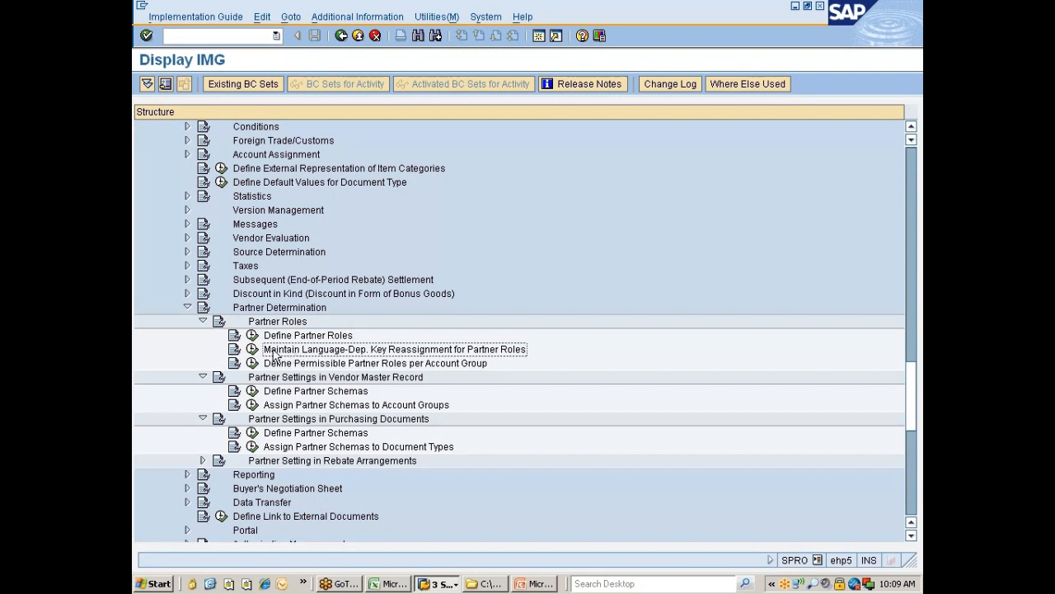
Step: Select the Define Permissible Partner Roles per Account Group activity under Partner Determination
{"action": "left_click", "coordinate": [303, 367]}
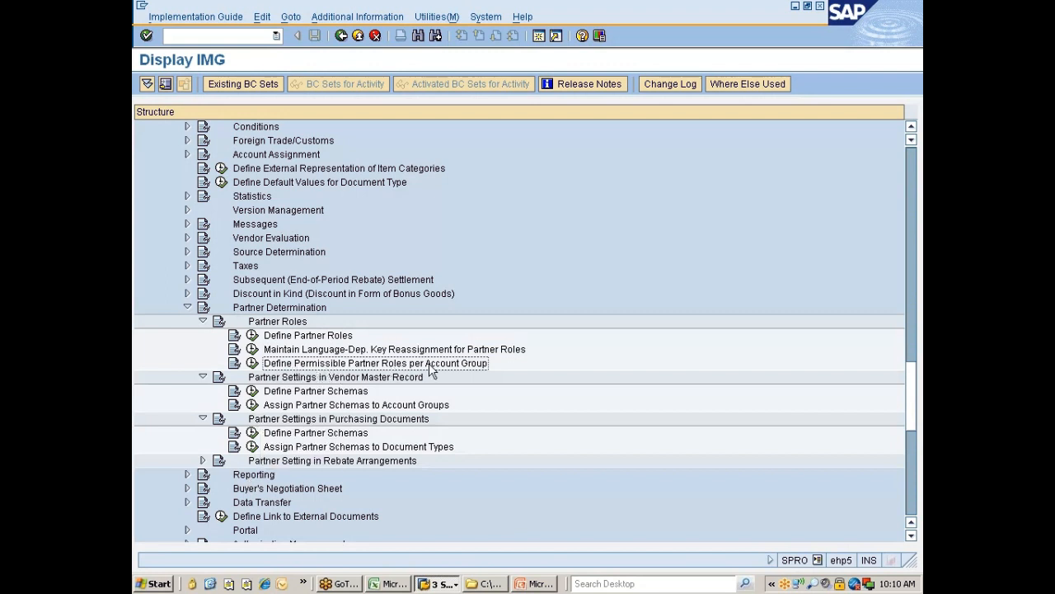
Step: Filter the permissible partner roles table by account group 'zeis' and confirm nothing matches
{"action": "left_click", "coordinate": [253, 364]}
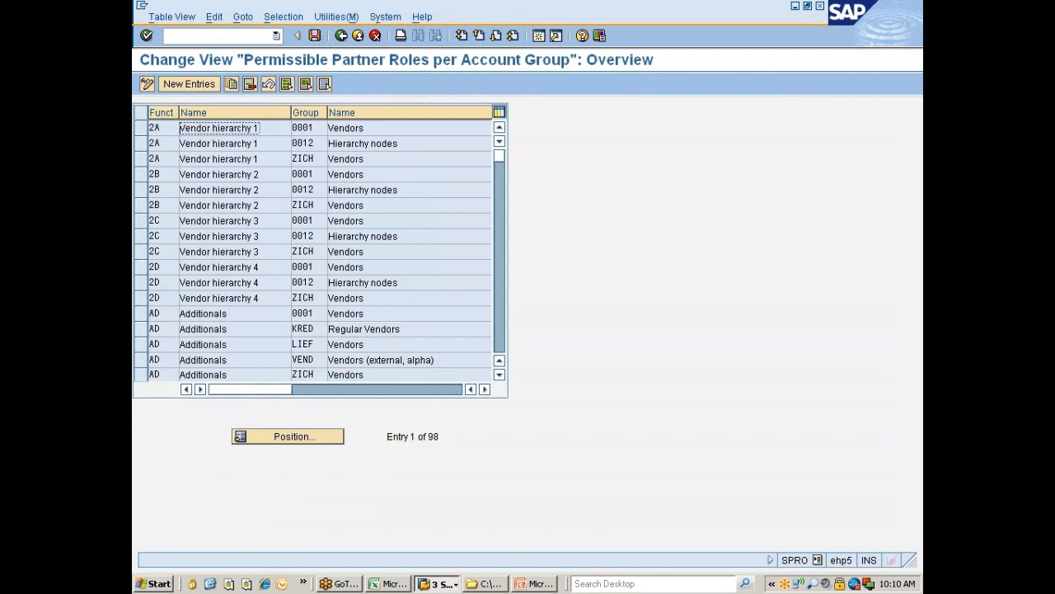
{"action": "left_click", "coordinate": [322, 18]}
{"action": "mouse_move", "coordinate": [283, 17]}
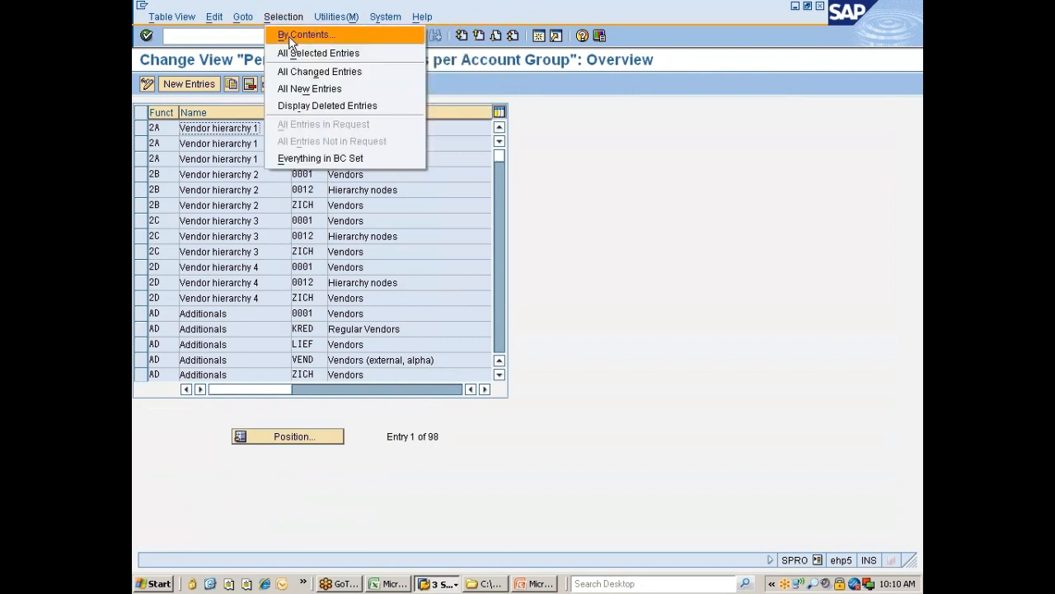
{"action": "left_click", "coordinate": [295, 36]}
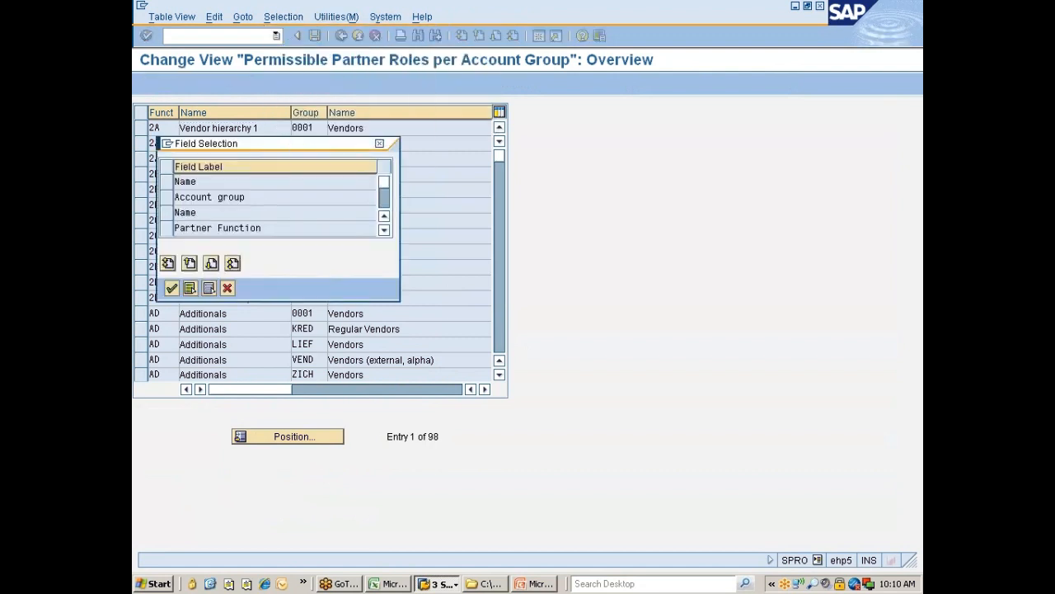
{"action": "left_click", "coordinate": [177, 202]}
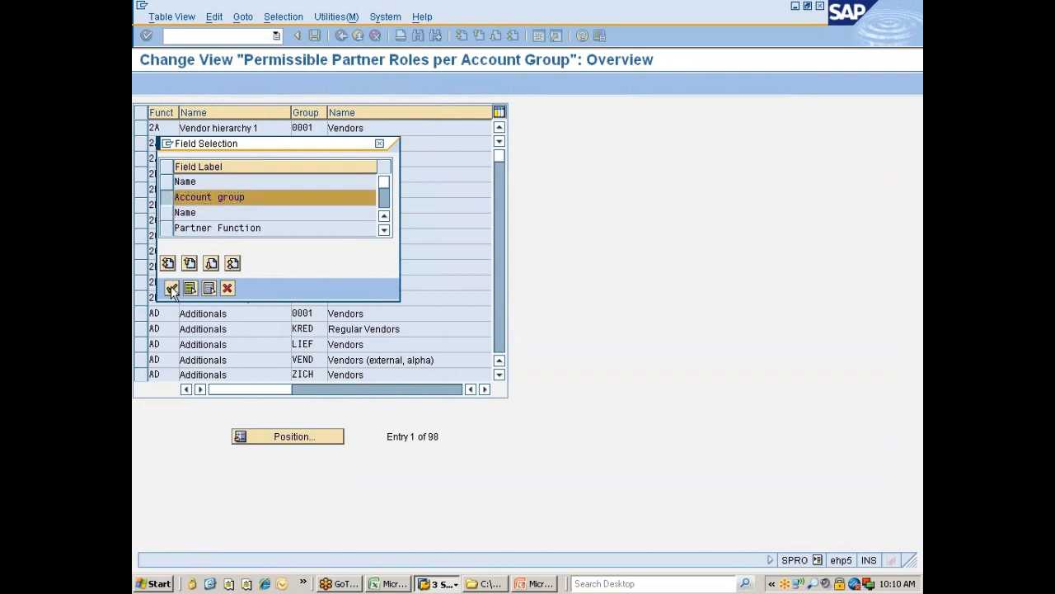
{"action": "left_click", "coordinate": [172, 288]}
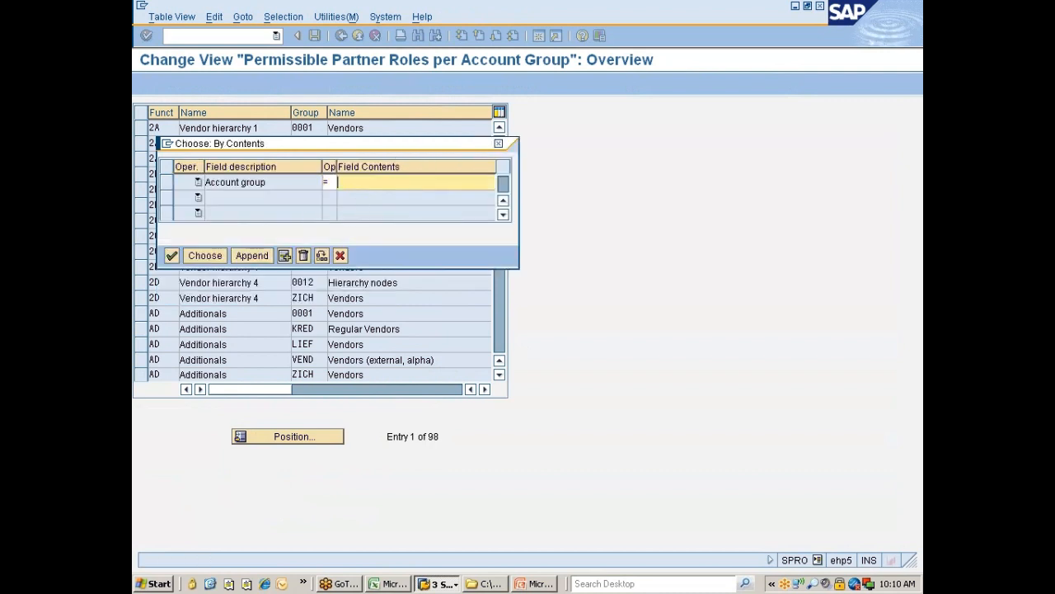
{"action": "type", "text": "zeis"}
{"action": "key", "text": "Return"}
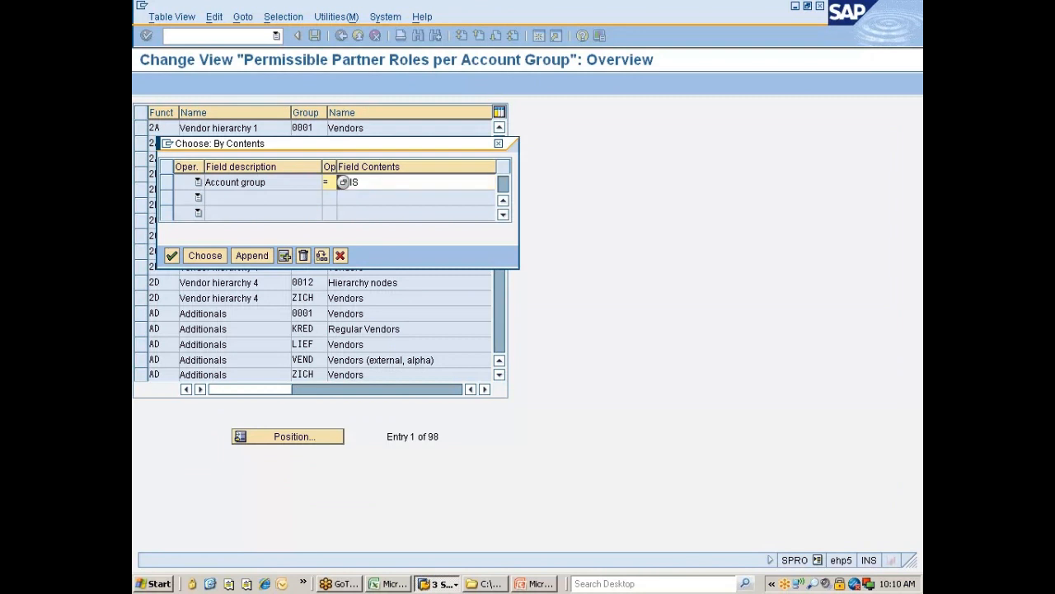
{"action": "left_click", "coordinate": [204, 255]}
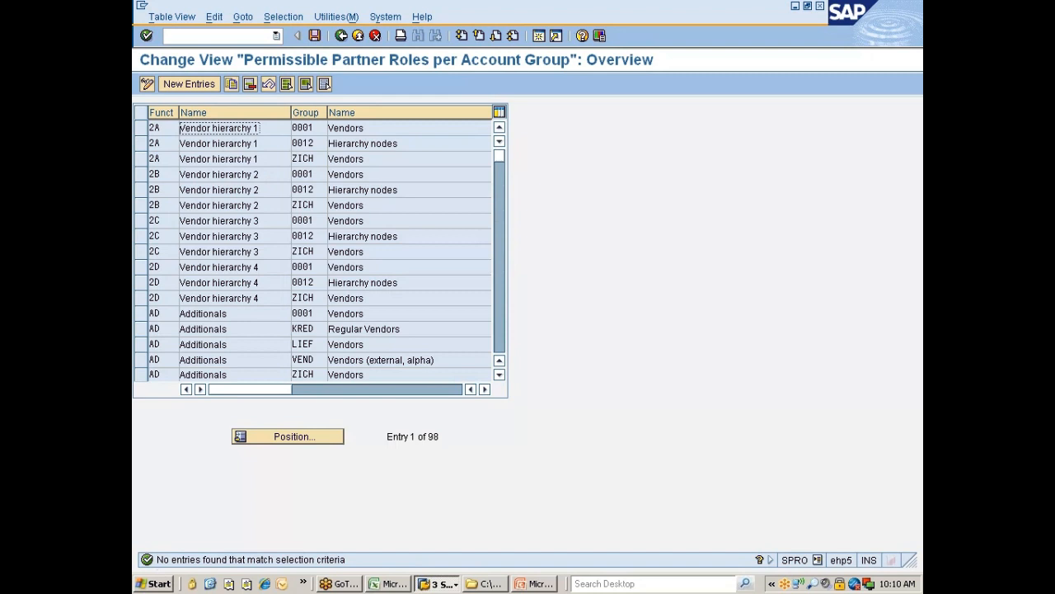
{"action": "scroll", "coordinate": [327, 251], "scroll_direction": "down", "scroll_amount": 7}
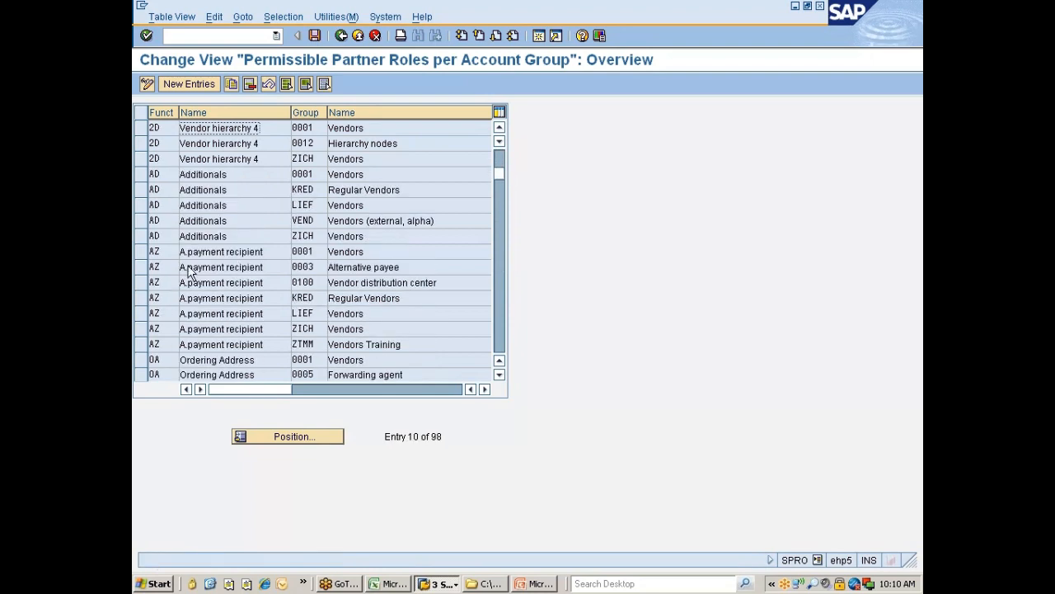
{"action": "scroll", "coordinate": [327, 252], "scroll_direction": "down", "scroll_amount": 1}
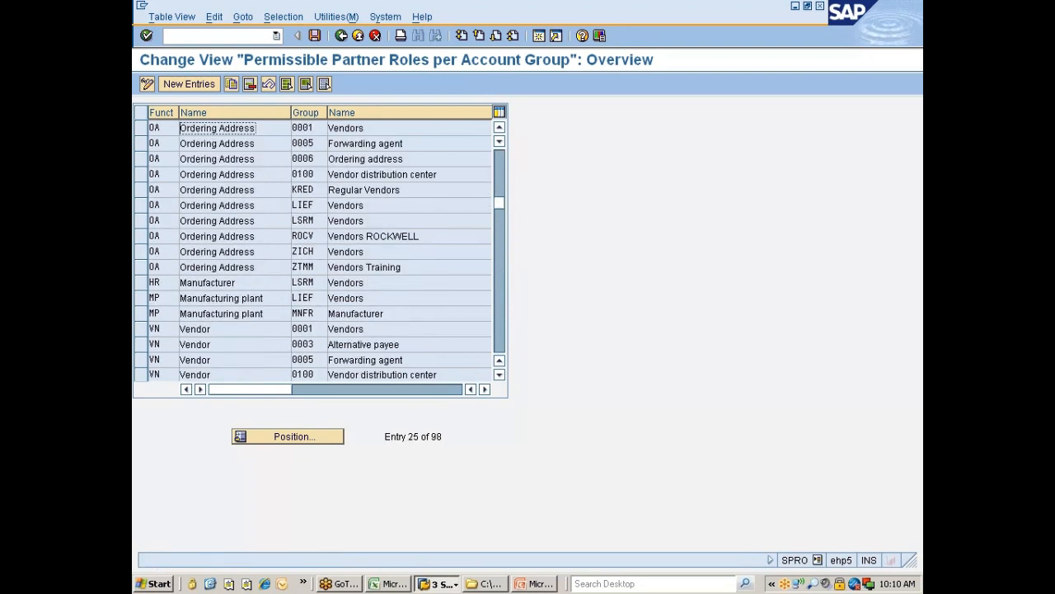
Step: Add a new entry permitting partner function VN for account group ZNIS
{"action": "left_click", "coordinate": [189, 79]}
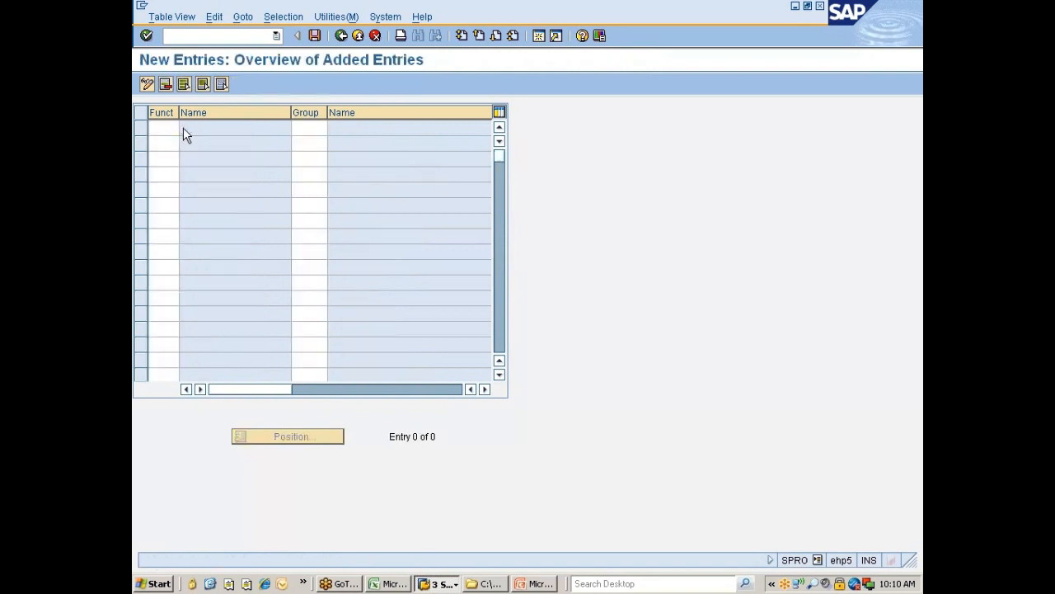
{"action": "left_click", "coordinate": [184, 128]}
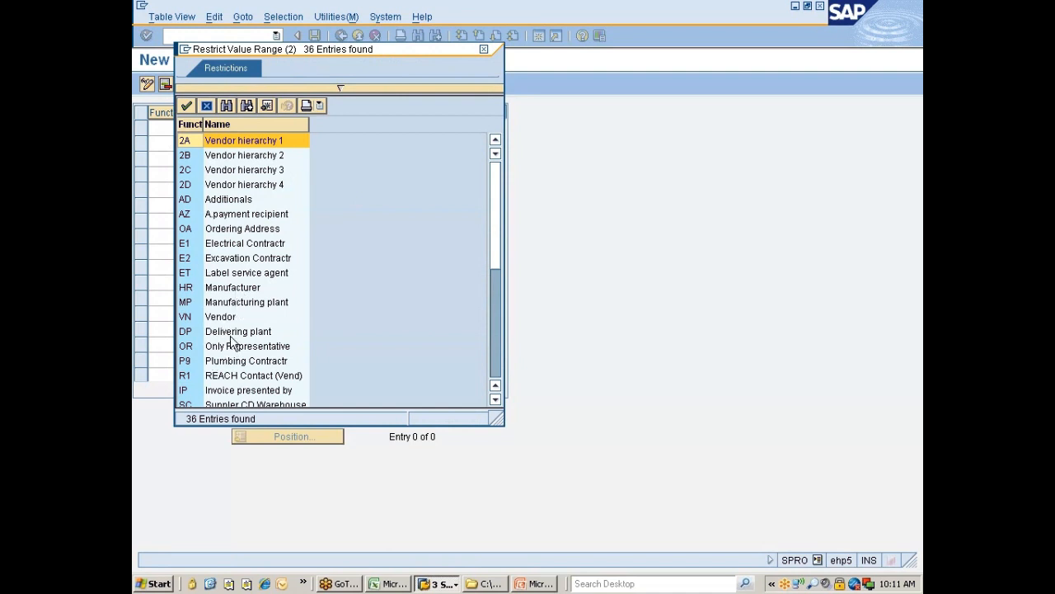
{"action": "scroll", "coordinate": [232, 336], "scroll_direction": "down", "scroll_amount": 3}
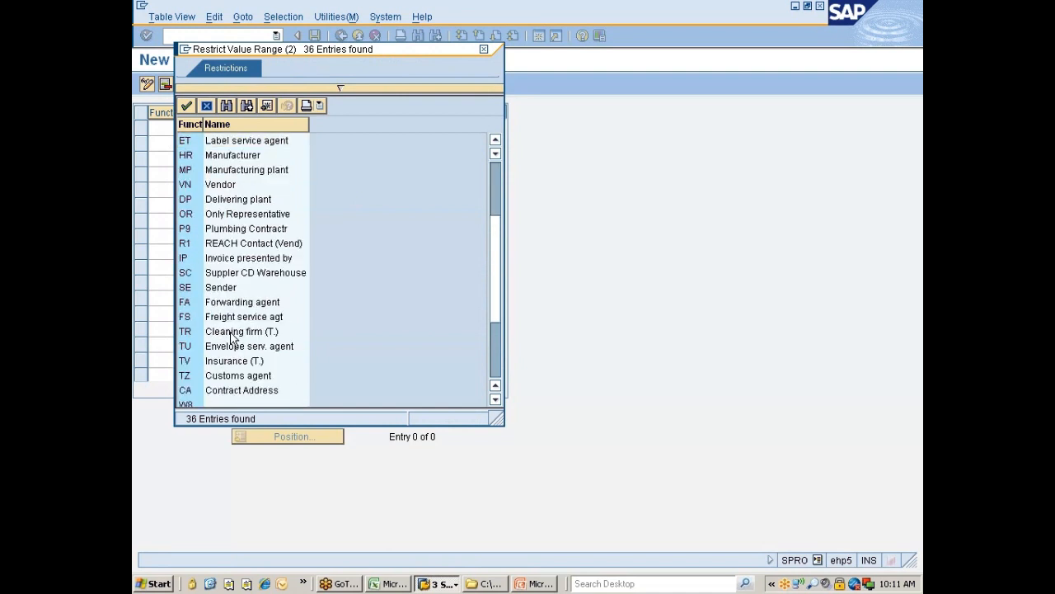
{"action": "scroll", "coordinate": [232, 336], "scroll_direction": "up", "scroll_amount": 2}
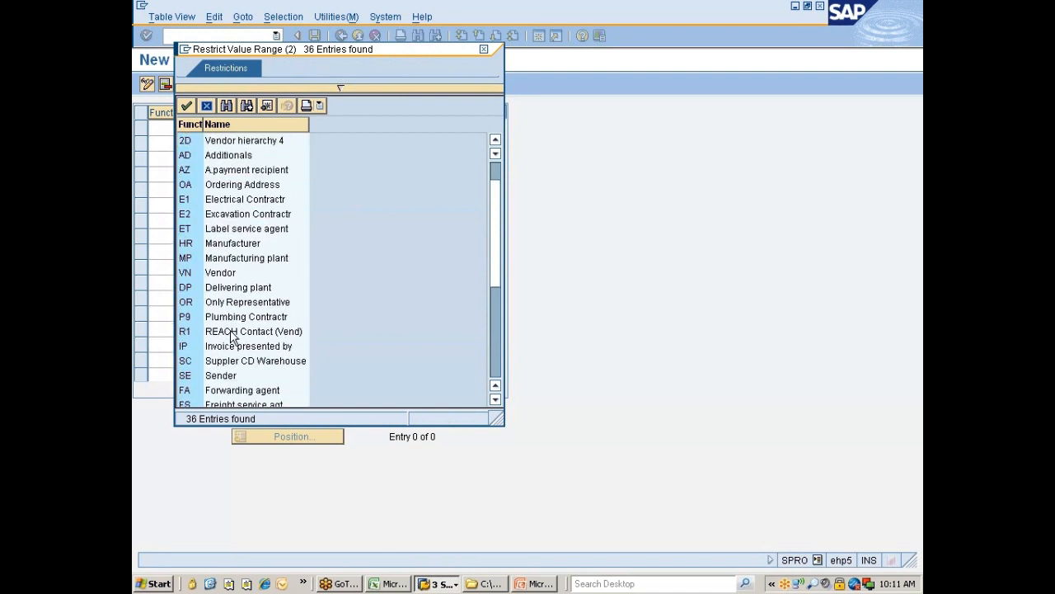
{"action": "scroll", "coordinate": [231, 337], "scroll_direction": "up", "scroll_amount": 1}
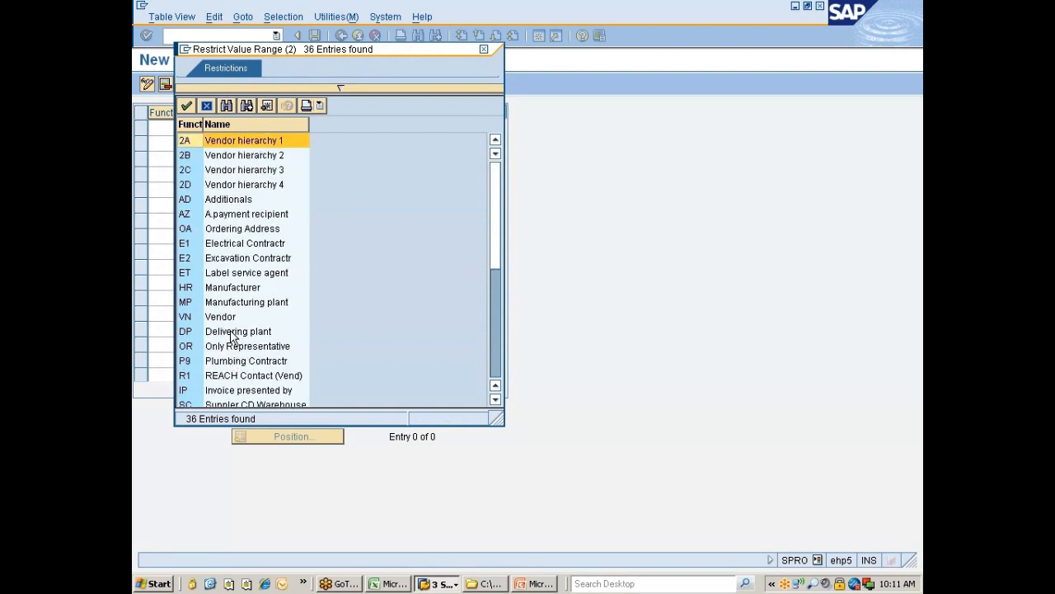
{"action": "scroll", "coordinate": [232, 336], "scroll_direction": "down", "scroll_amount": 2}
{"action": "scroll", "coordinate": [232, 337], "scroll_direction": "down", "scroll_amount": 2}
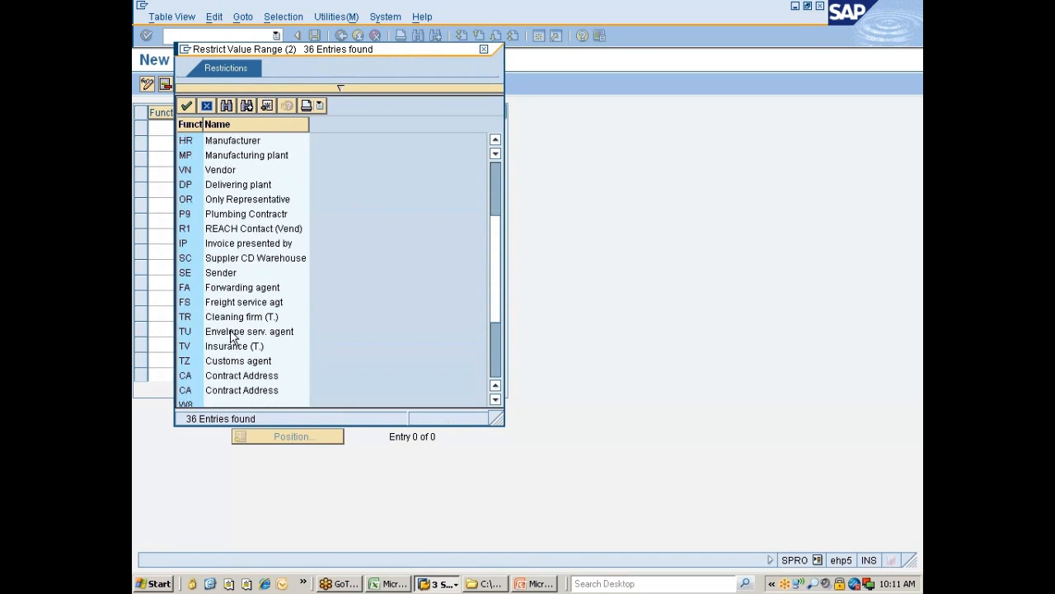
{"action": "scroll", "coordinate": [221, 342], "scroll_direction": "down", "scroll_amount": 2}
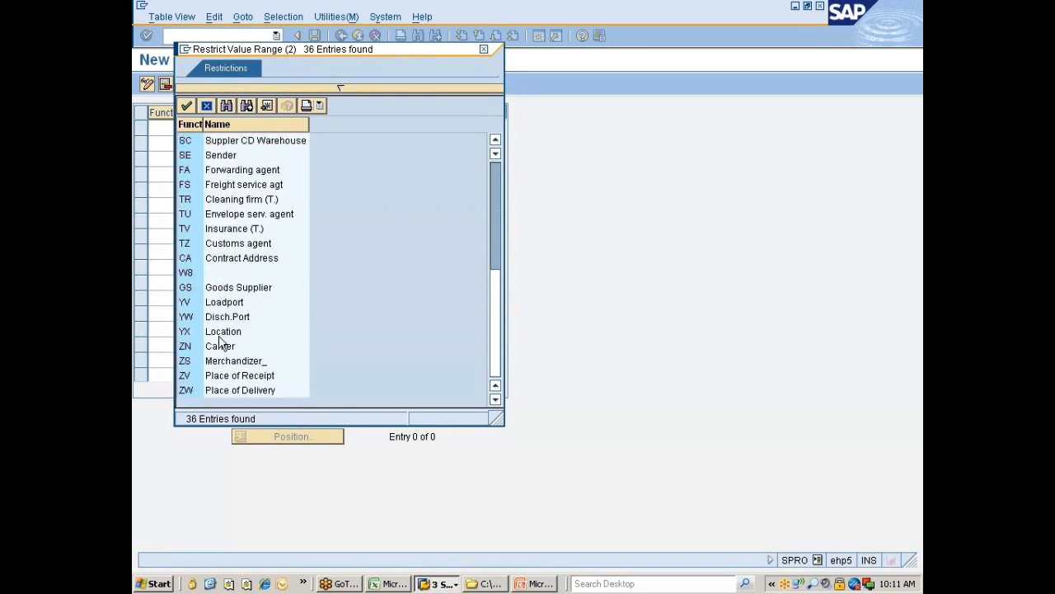
{"action": "scroll", "coordinate": [221, 343], "scroll_direction": "up", "scroll_amount": 2}
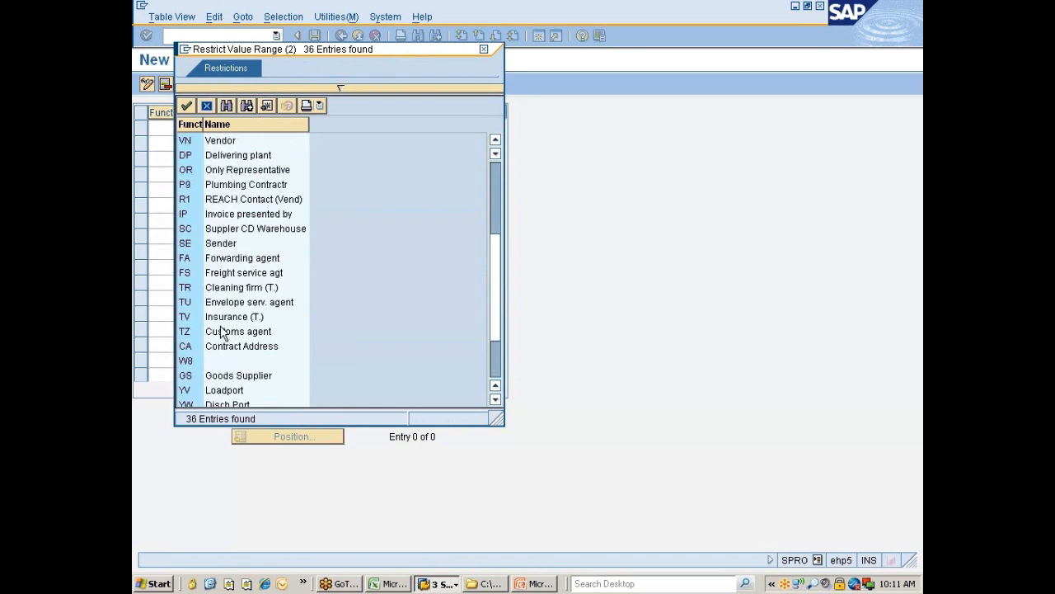
{"action": "double_click", "coordinate": [222, 141]}
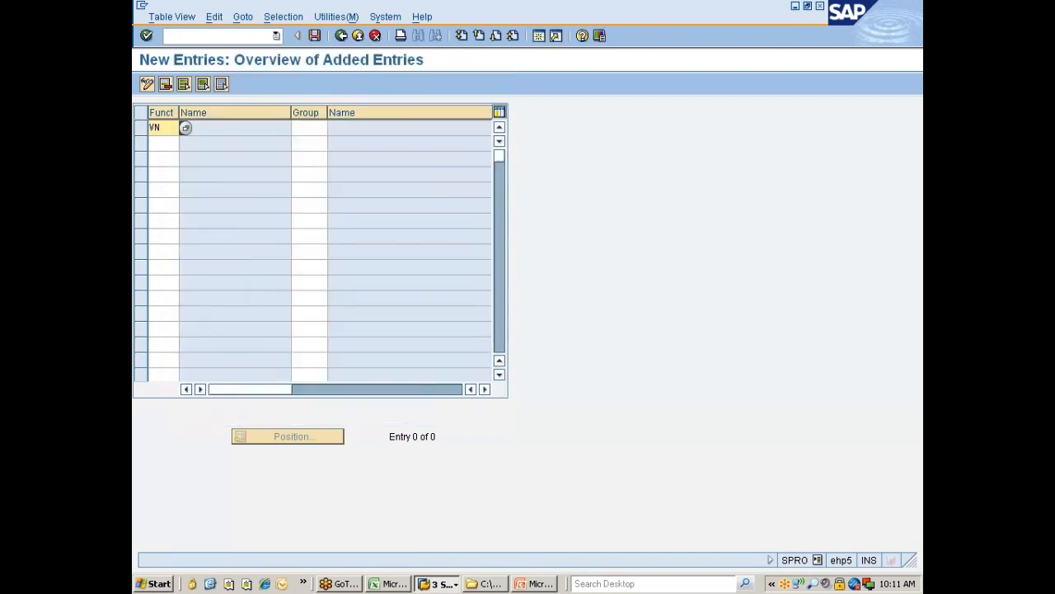
{"action": "left_click", "coordinate": [294, 130]}
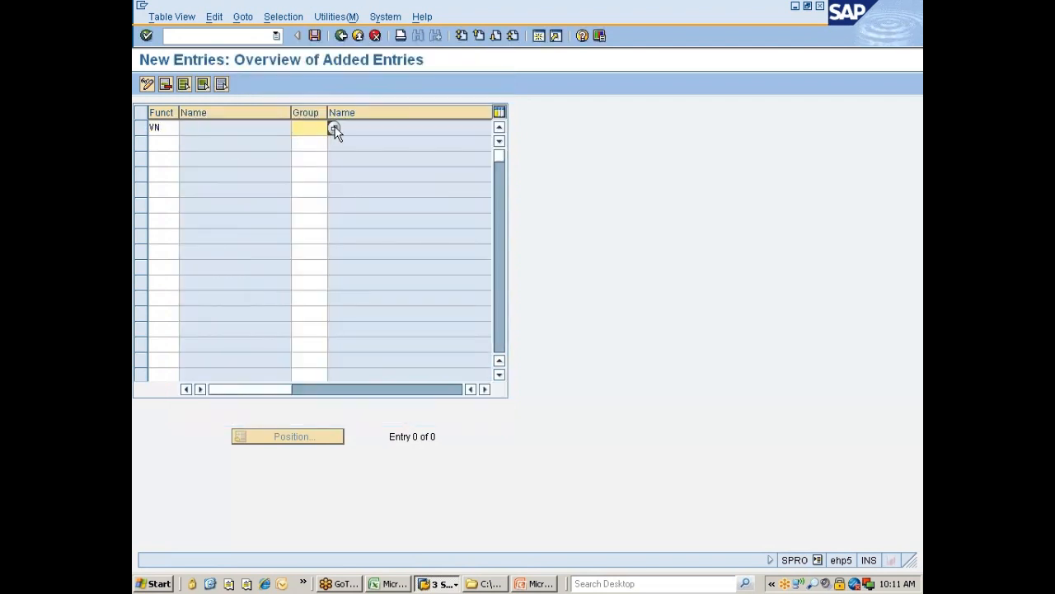
{"action": "left_click", "coordinate": [334, 130]}
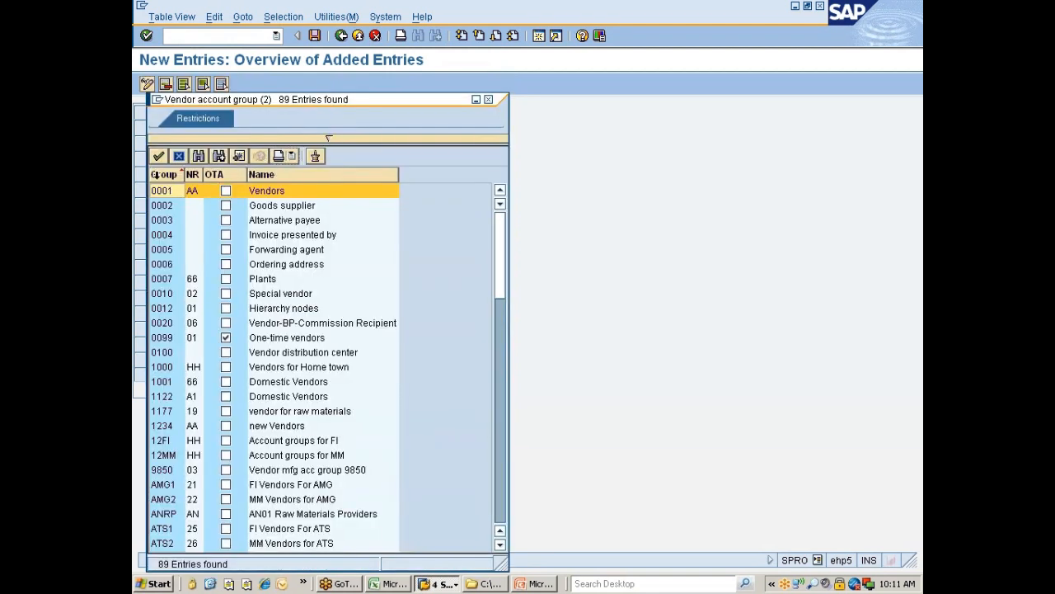
{"action": "left_click", "coordinate": [162, 175]}
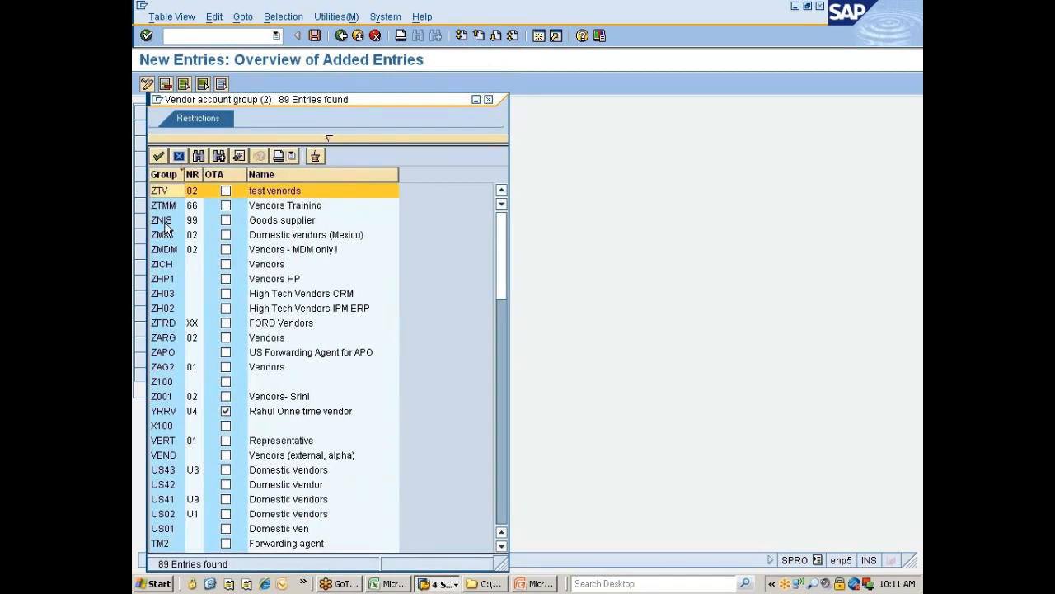
{"action": "double_click", "coordinate": [162, 221]}
Step: Enter partner functions GS, FA and CA in the next three rows
{"action": "left_click", "coordinate": [173, 144]}
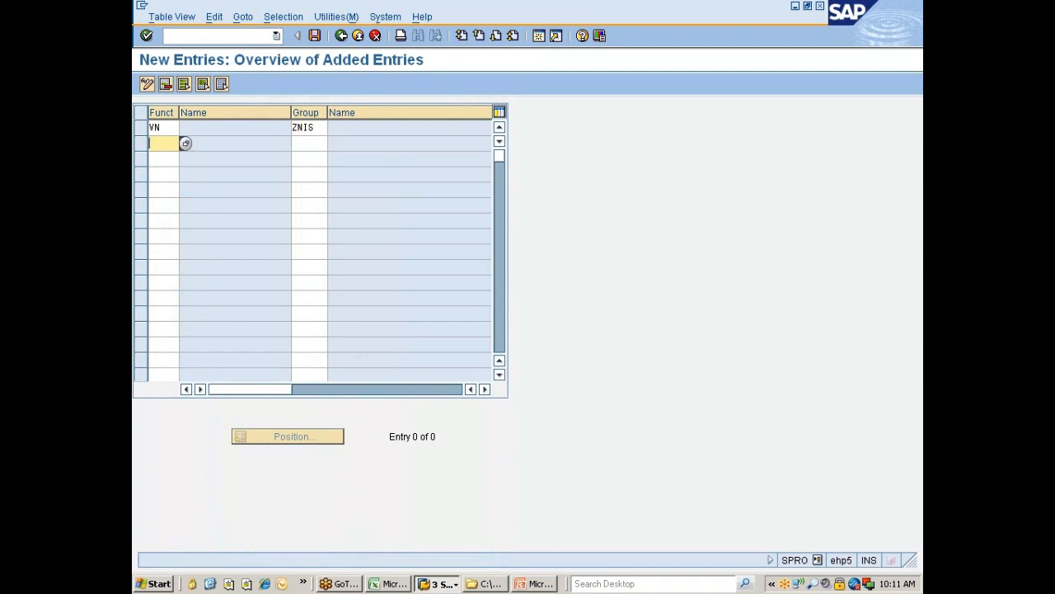
{"action": "left_click", "coordinate": [186, 145]}
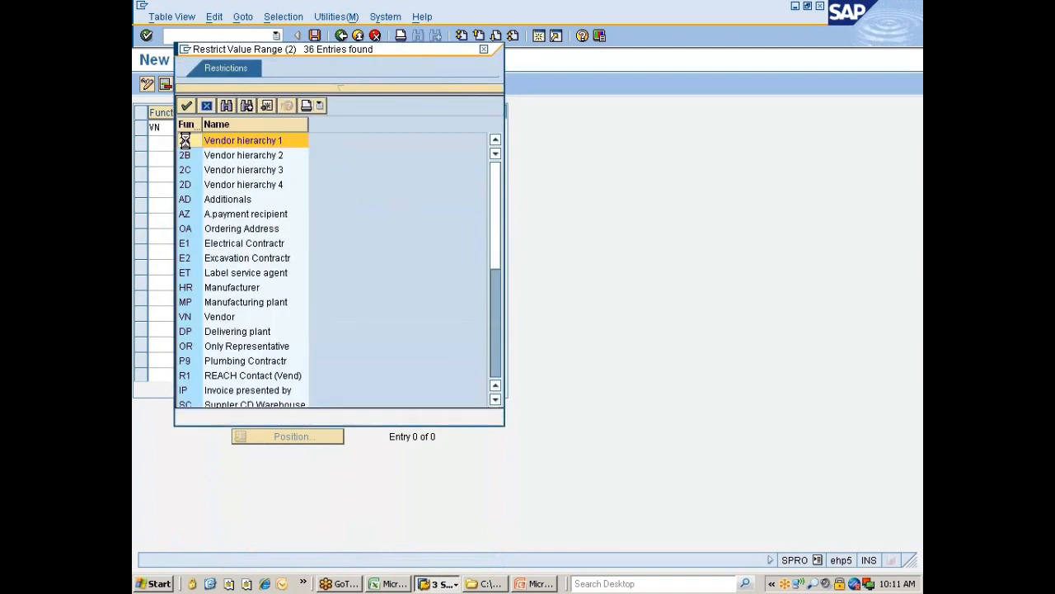
{"action": "double_click", "coordinate": [193, 317]}
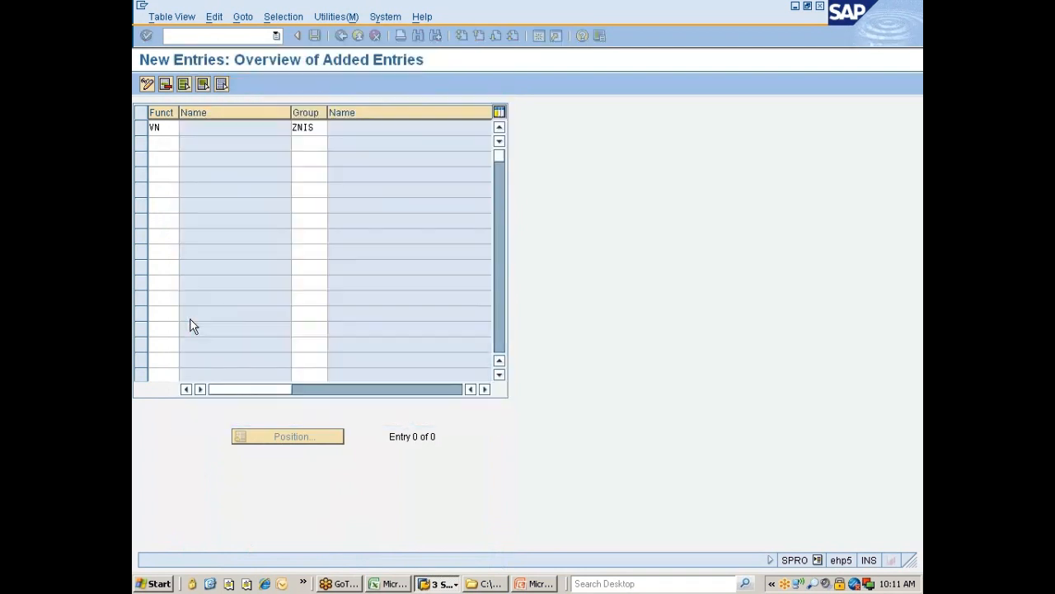
{"action": "left_click", "coordinate": [309, 143]}
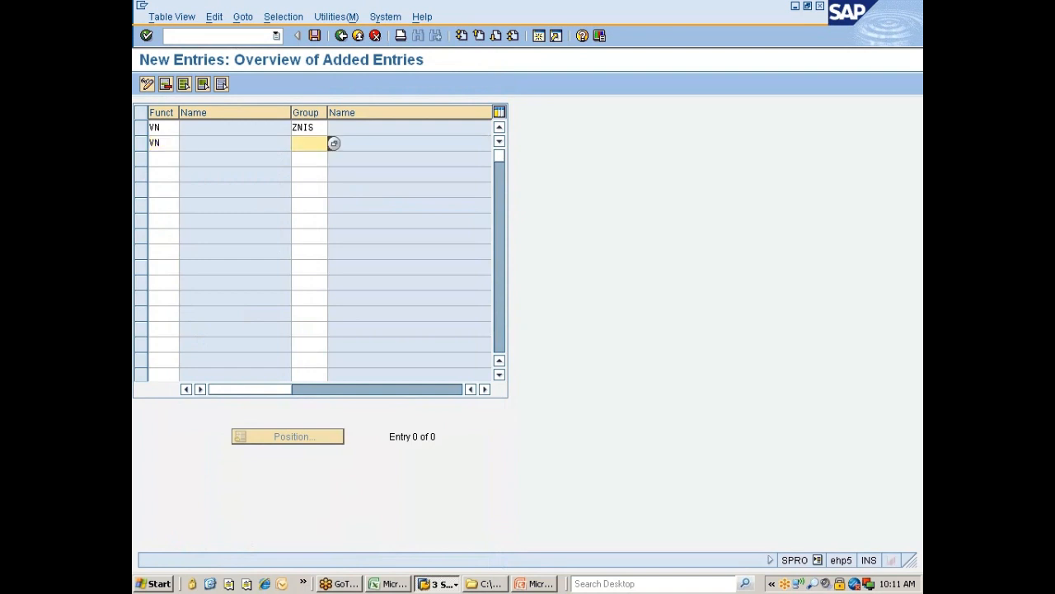
{"action": "left_click", "coordinate": [170, 147]}
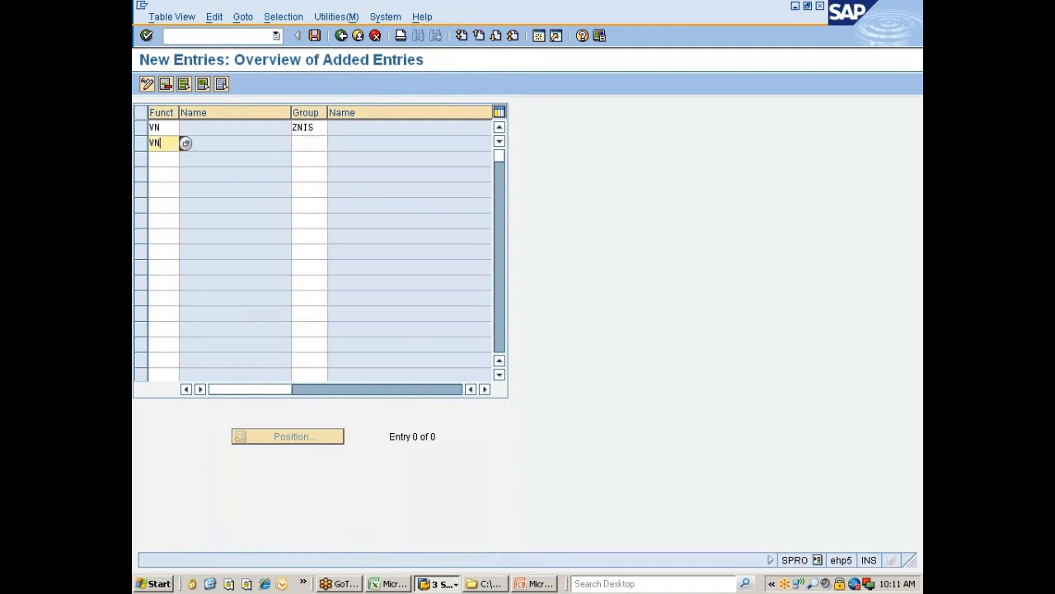
{"action": "key", "text": "BackSpace"}
{"action": "key", "text": "BackSpace"}
{"action": "type", "text": "GS"}
{"action": "left_click", "coordinate": [172, 158]}
{"action": "type", "text": "FA"}
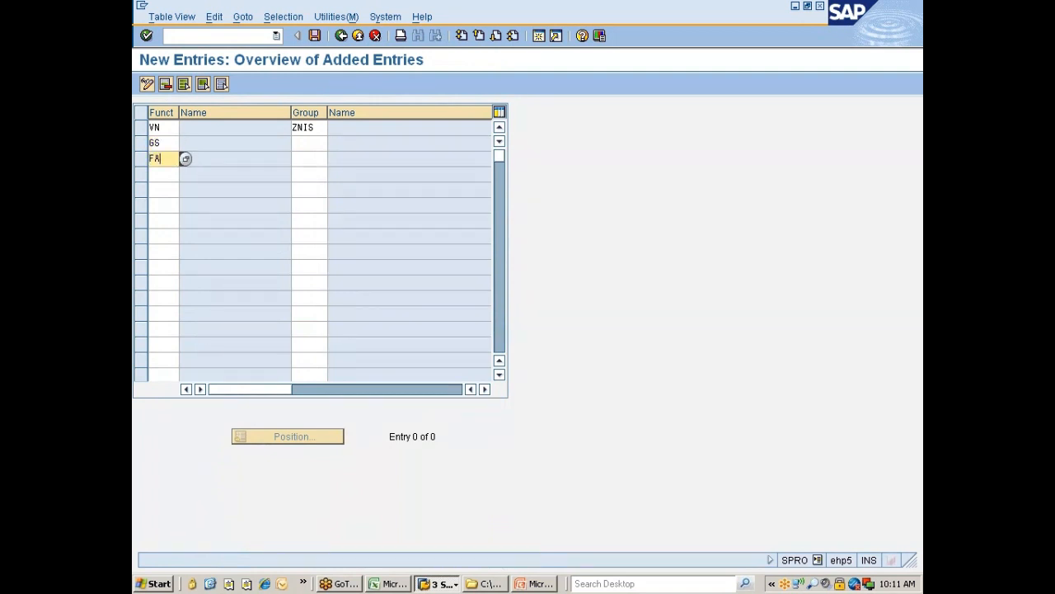
{"action": "left_click", "coordinate": [168, 174]}
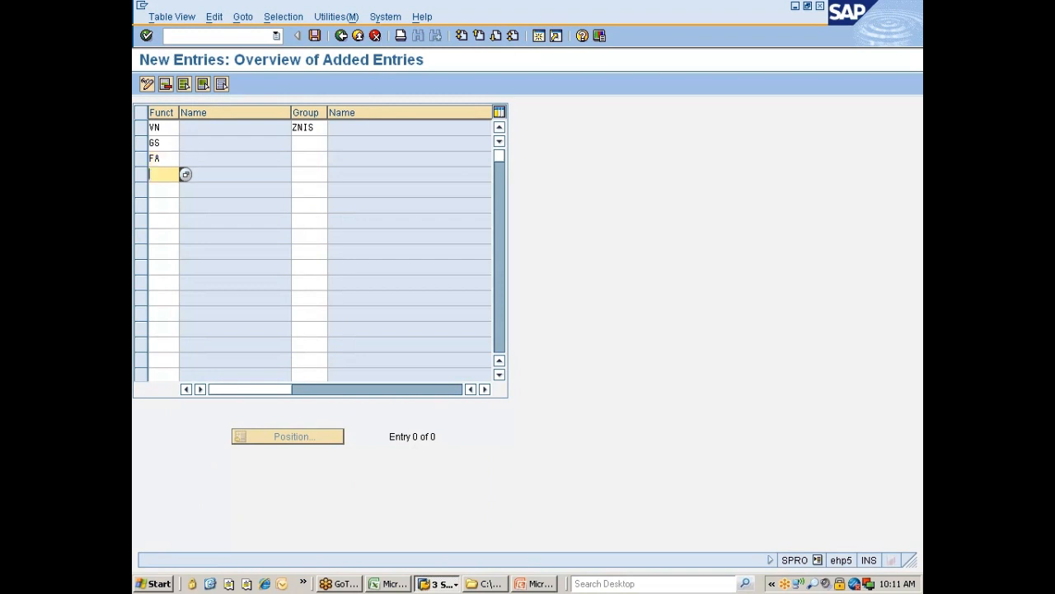
{"action": "type", "text": "CA"}
Step: Add partner functions IP and OA (Ordering Address) in the following rows
{"action": "left_click", "coordinate": [185, 175]}
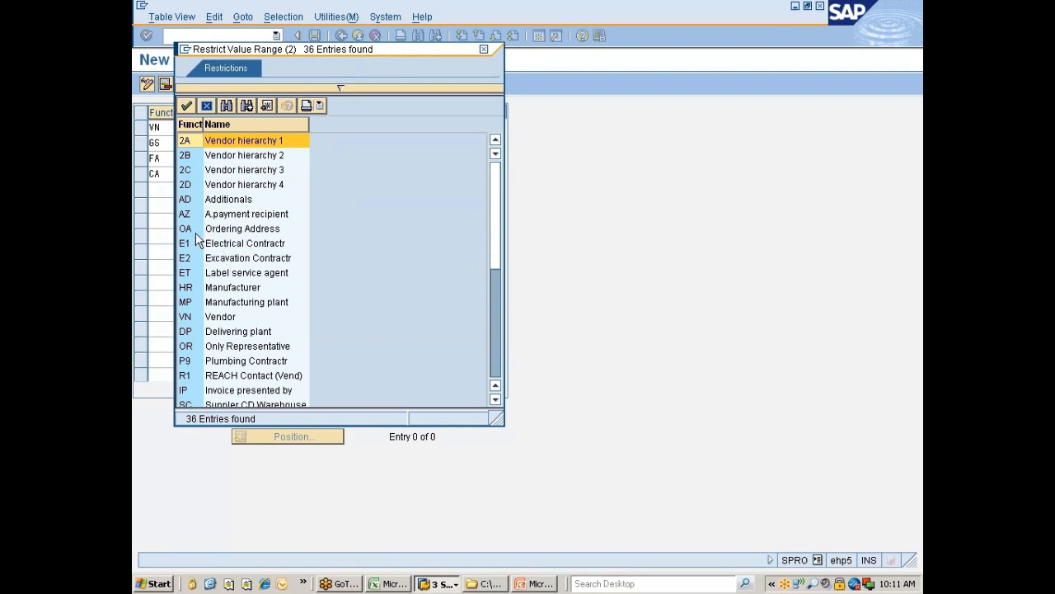
{"action": "left_click", "coordinate": [191, 125]}
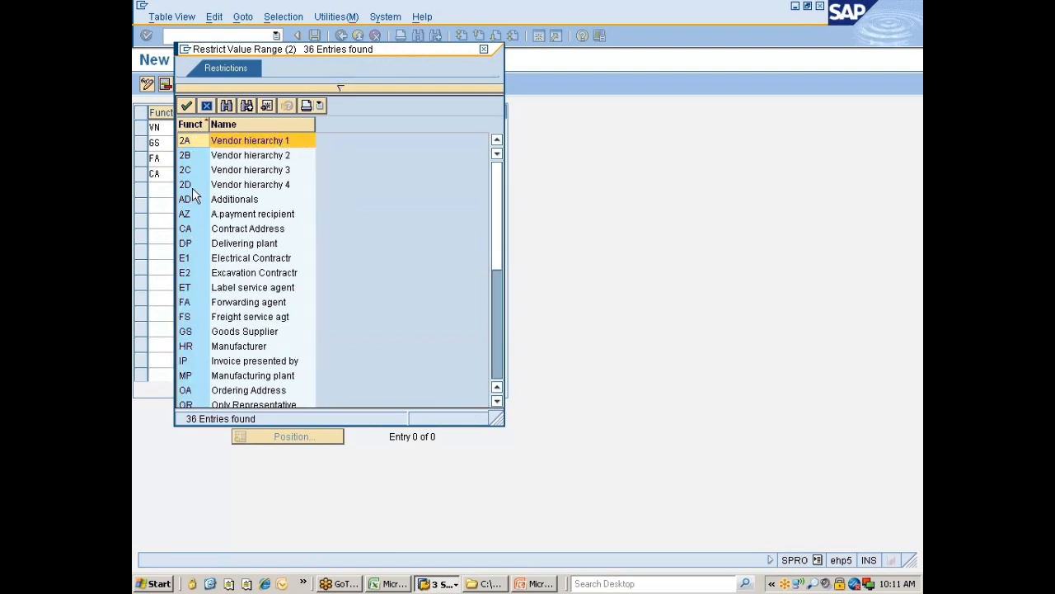
{"action": "scroll", "coordinate": [209, 261], "scroll_direction": "down", "scroll_amount": 1}
{"action": "scroll", "coordinate": [209, 260], "scroll_direction": "down", "scroll_amount": 1}
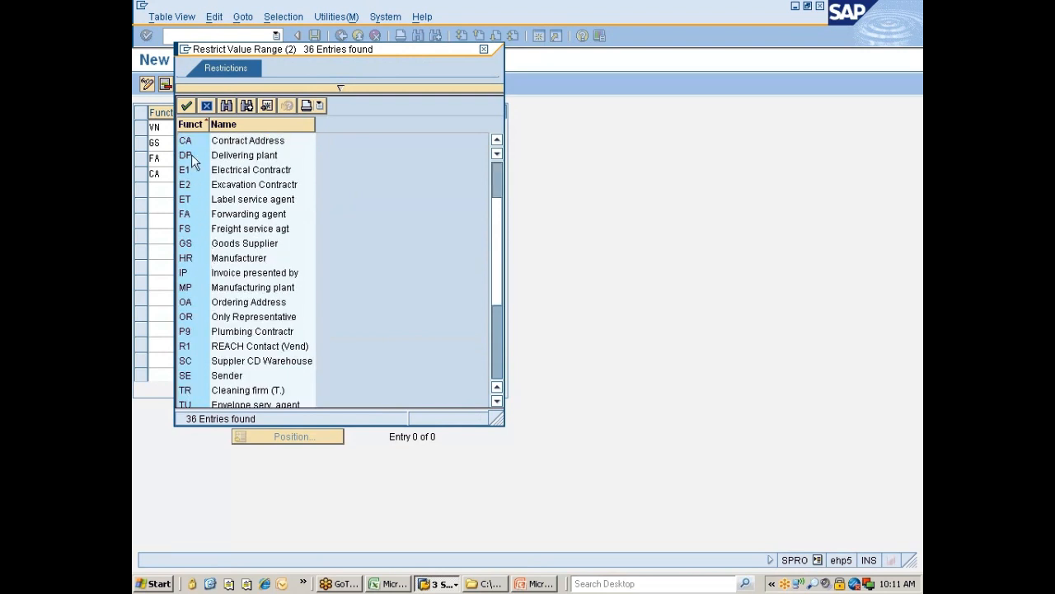
{"action": "left_click", "coordinate": [188, 125]}
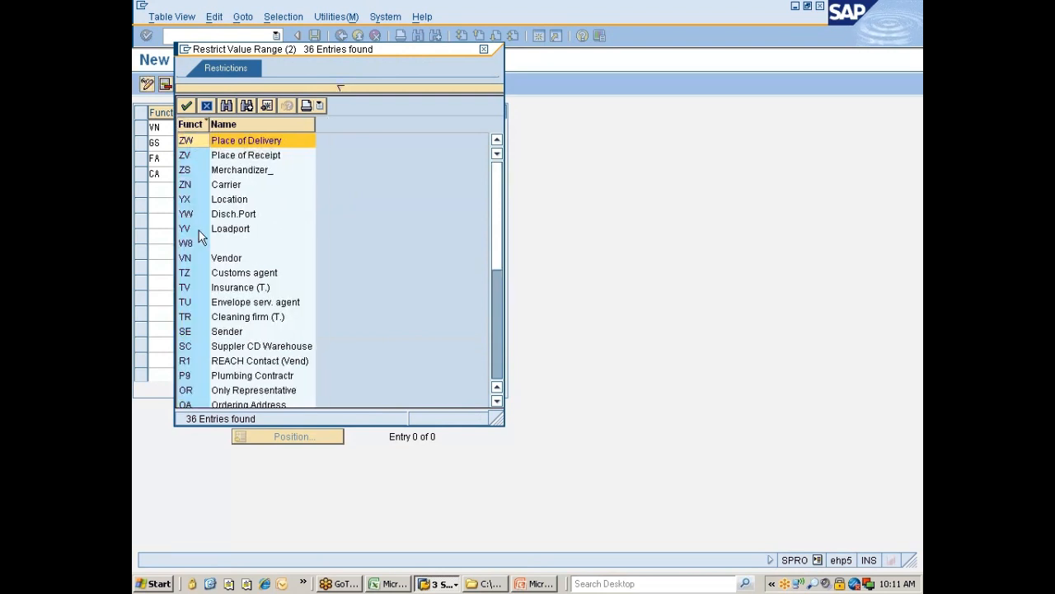
{"action": "scroll", "coordinate": [199, 232], "scroll_direction": "down", "scroll_amount": 4}
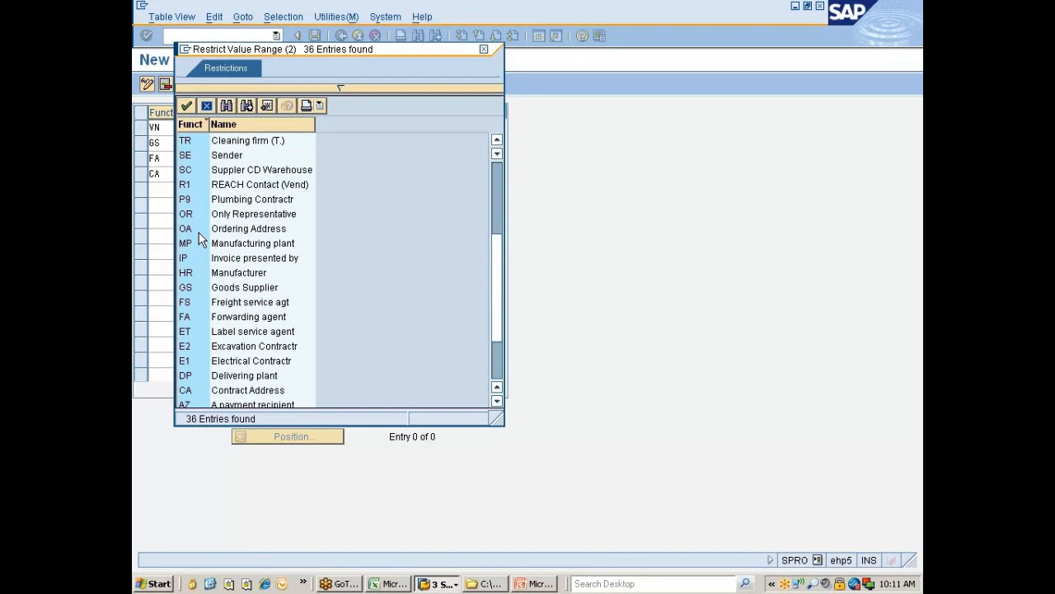
{"action": "scroll", "coordinate": [198, 229], "scroll_direction": "down", "scroll_amount": 2}
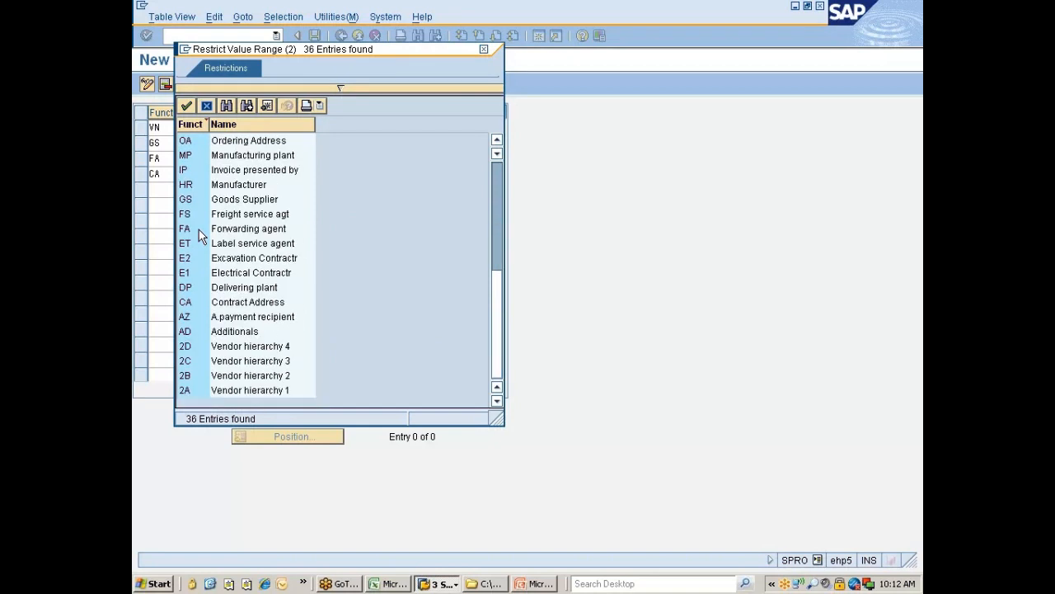
{"action": "left_click", "coordinate": [241, 302]}
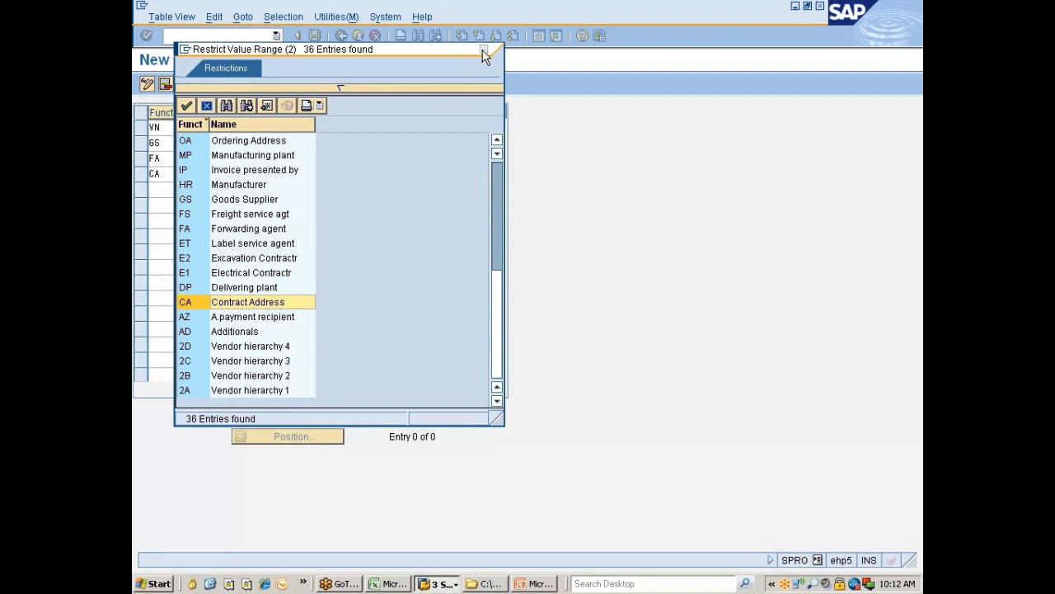
{"action": "left_click", "coordinate": [484, 49]}
{"action": "left_click", "coordinate": [163, 189]}
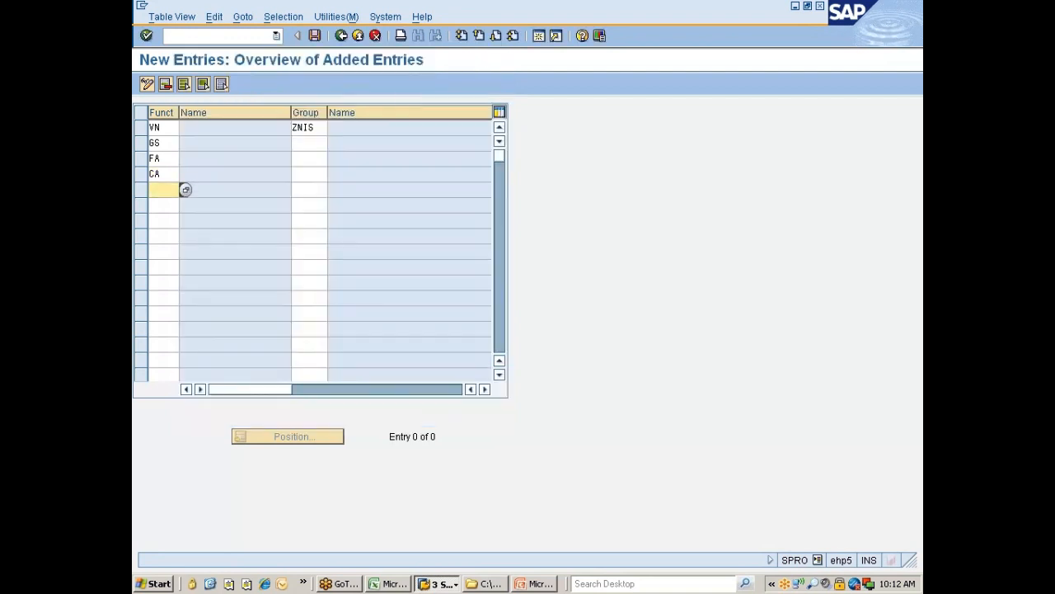
{"action": "type", "text": "IP"}
{"action": "left_click", "coordinate": [163, 206]}
{"action": "left_click", "coordinate": [185, 204]}
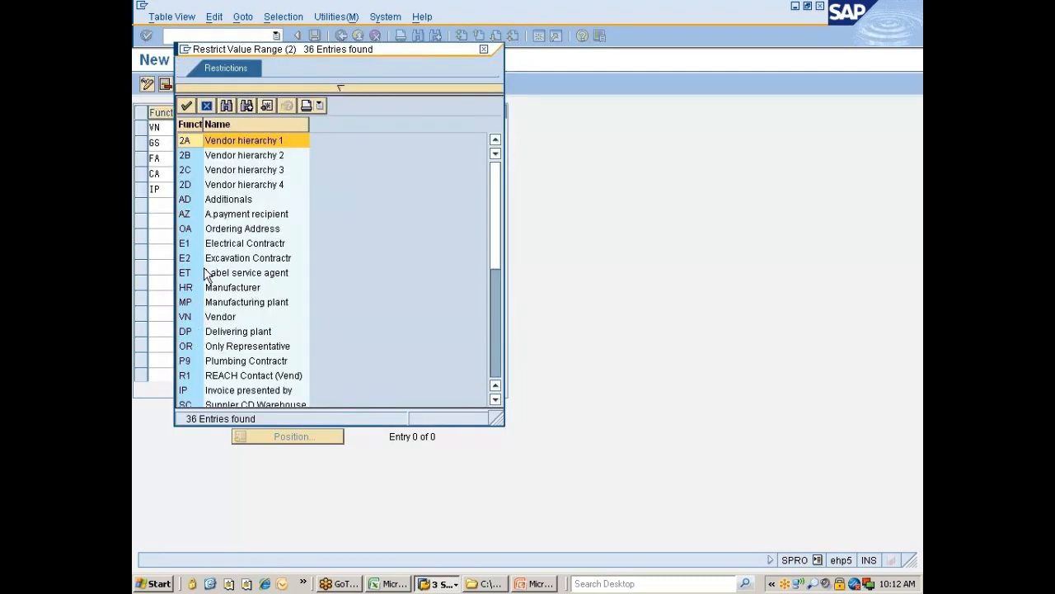
{"action": "double_click", "coordinate": [232, 231]}
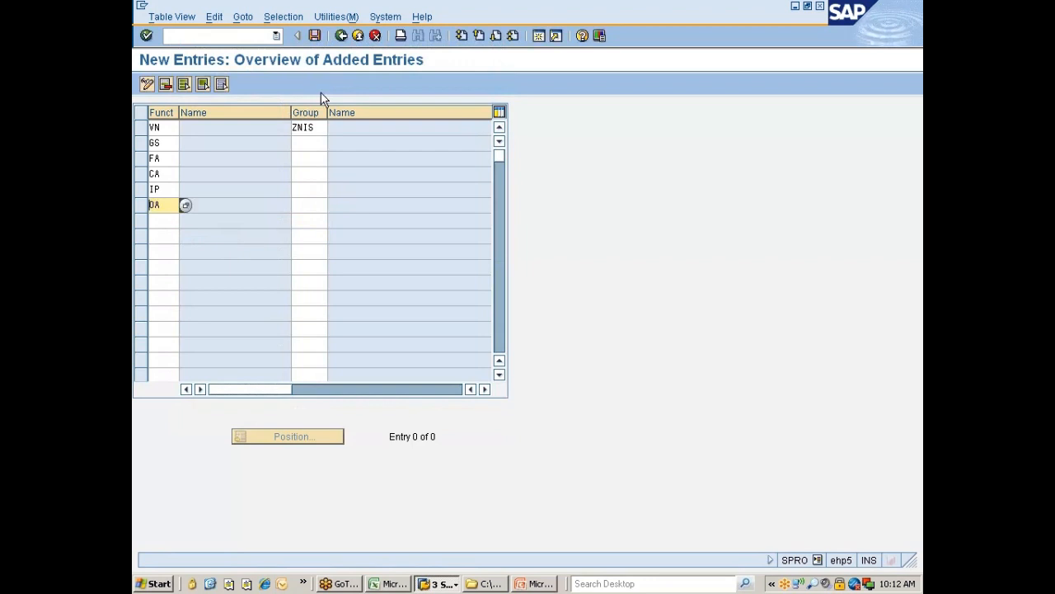
Step: Copy account group ZNIS into the GS, FA, CA, IP and OA rows
{"action": "left_click", "coordinate": [302, 127]}
{"action": "key", "text": "Down"}
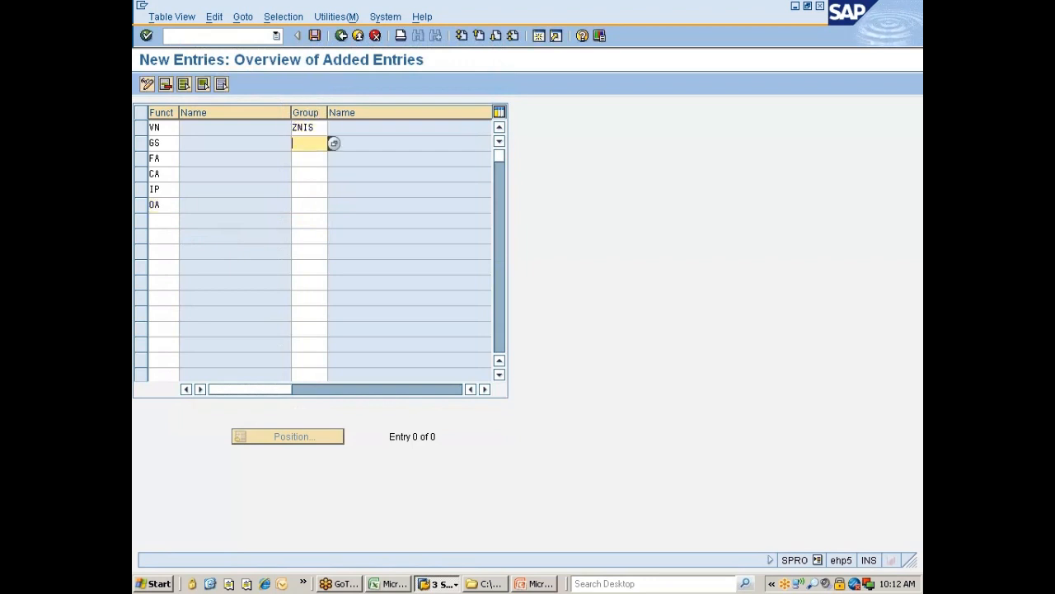
{"action": "type", "text": "ZNIS"}
{"action": "key", "text": "Down"}
{"action": "type", "text": "ZNIS"}
{"action": "key", "text": "Down"}
{"action": "type", "text": "ZNIS"}
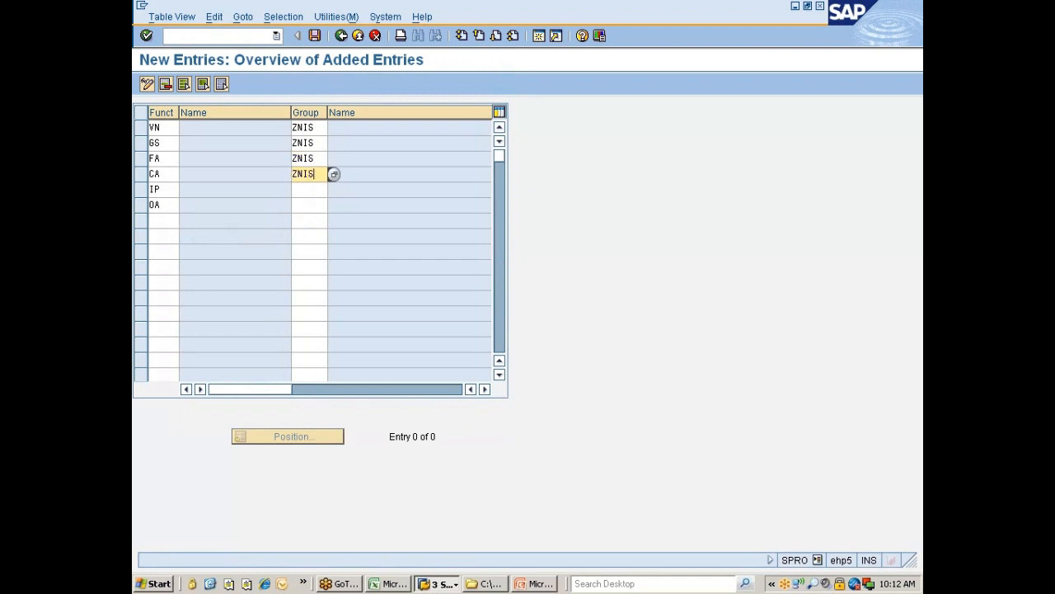
{"action": "key", "text": "Down"}
{"action": "type", "text": "ZNIS"}
{"action": "key", "text": "Down"}
{"action": "type", "text": "ZNIS"}
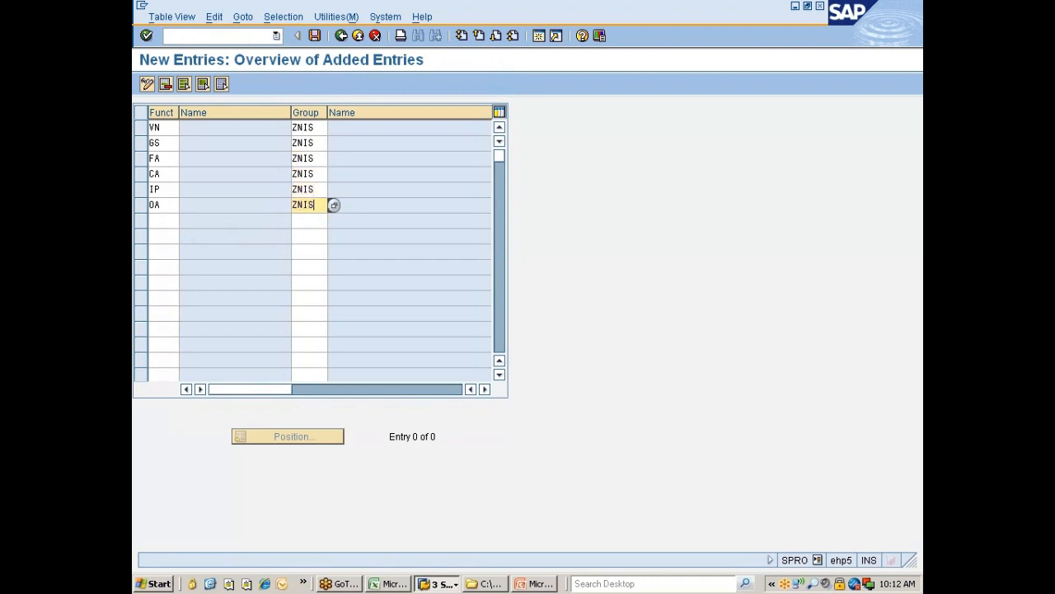
Step: Save the new partner role entries to a customizing request and return to the IMG tree
{"action": "key", "text": "Return"}
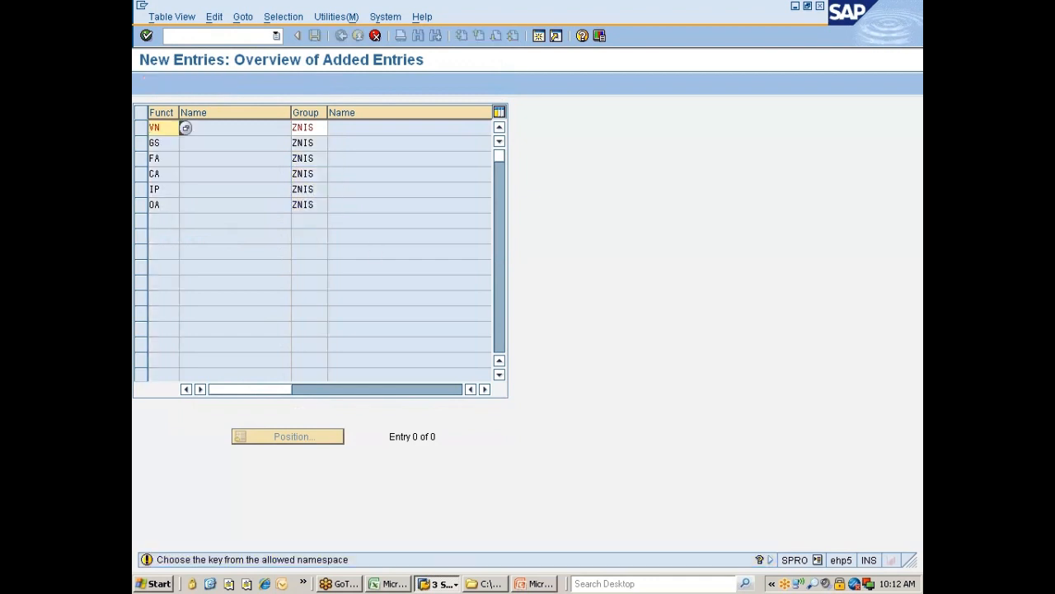
{"action": "key", "text": "Return"}
{"action": "key", "text": "Return"}
{"action": "key", "text": "Return"}
{"action": "key", "text": "Return"}
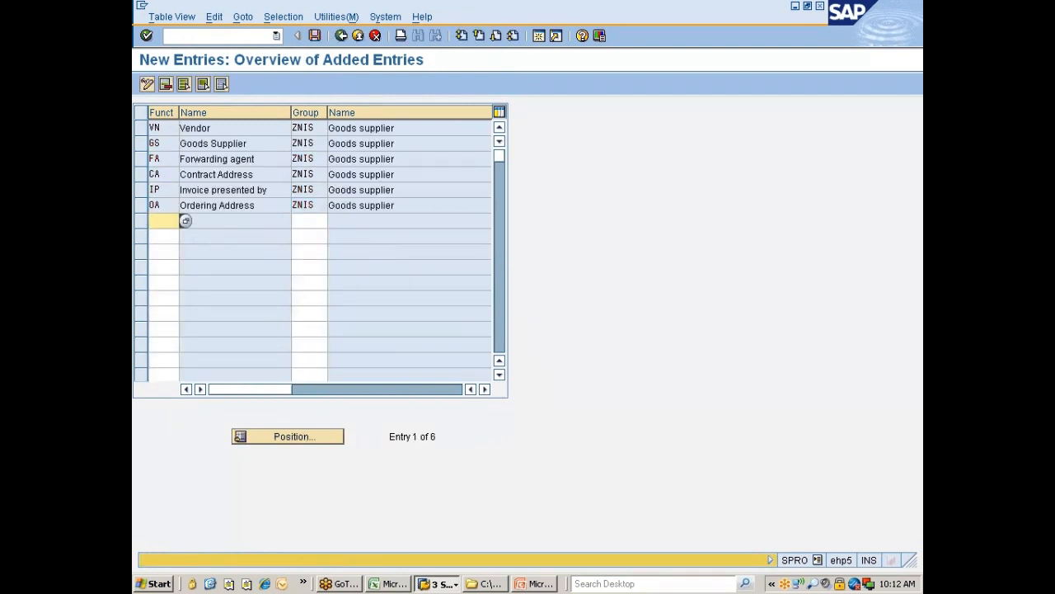
{"action": "left_click", "coordinate": [315, 36]}
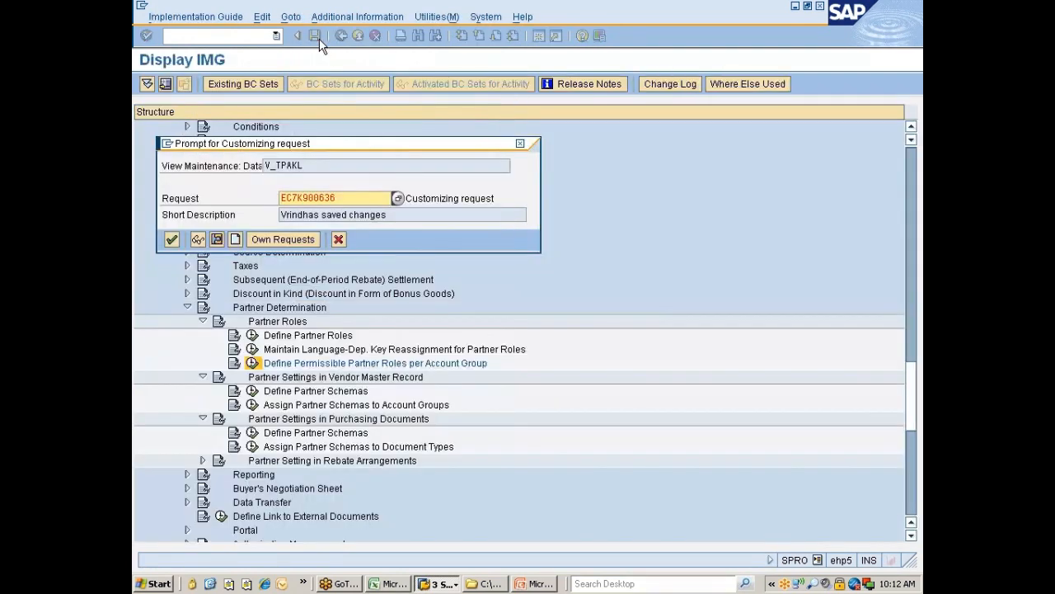
{"action": "key", "text": "Return"}
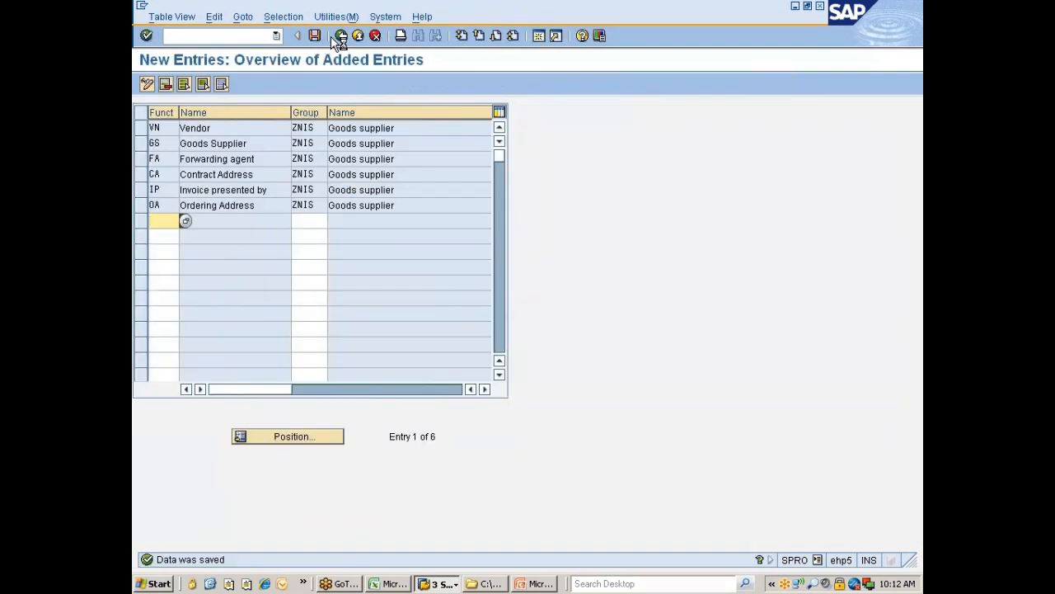
{"action": "left_click", "coordinate": [341, 35]}
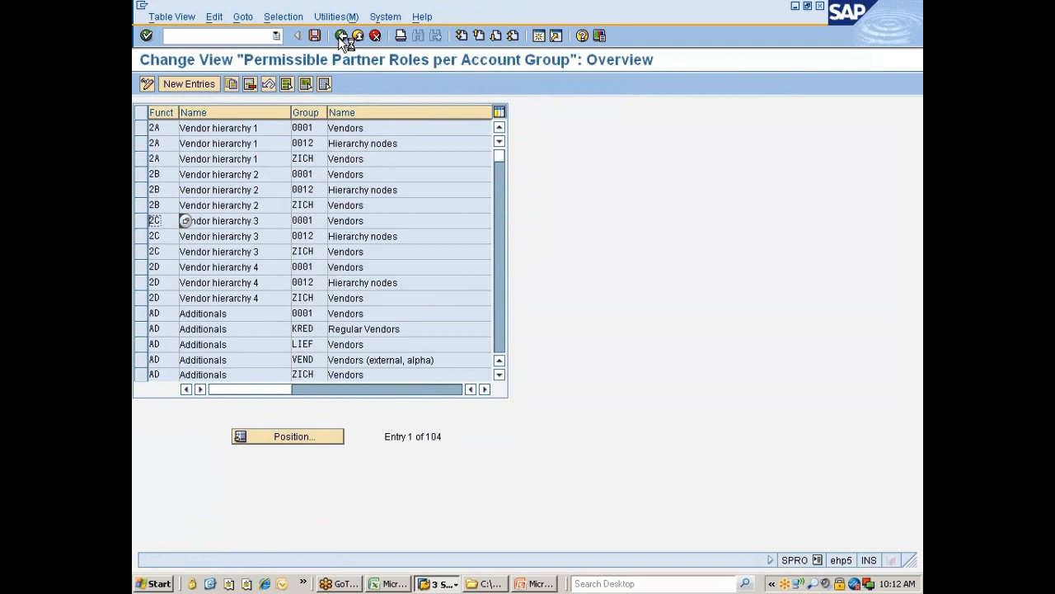
{"action": "left_click", "coordinate": [341, 36]}
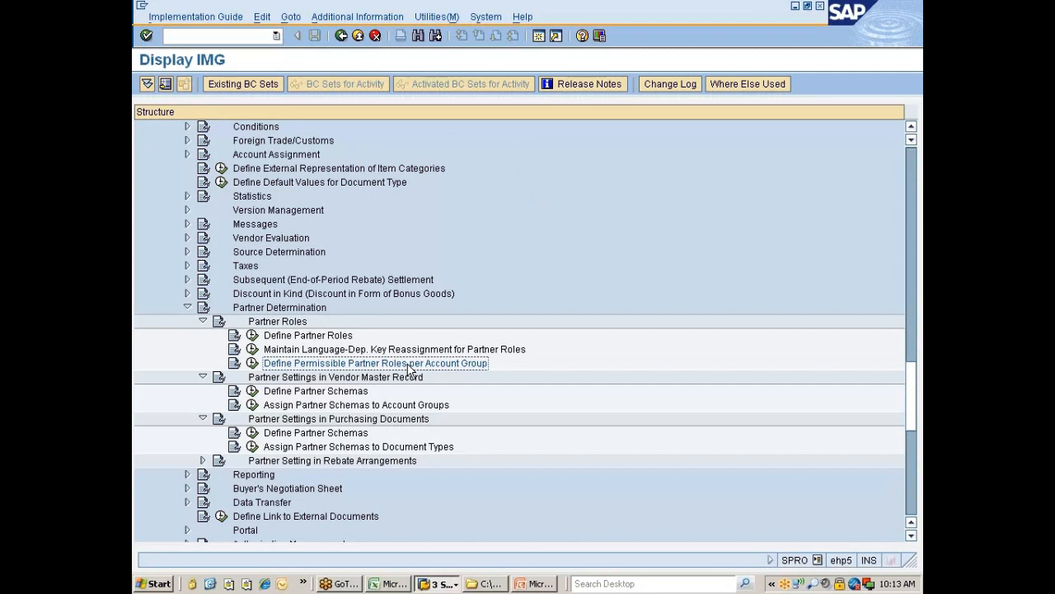
{"action": "left_click", "coordinate": [355, 393]}
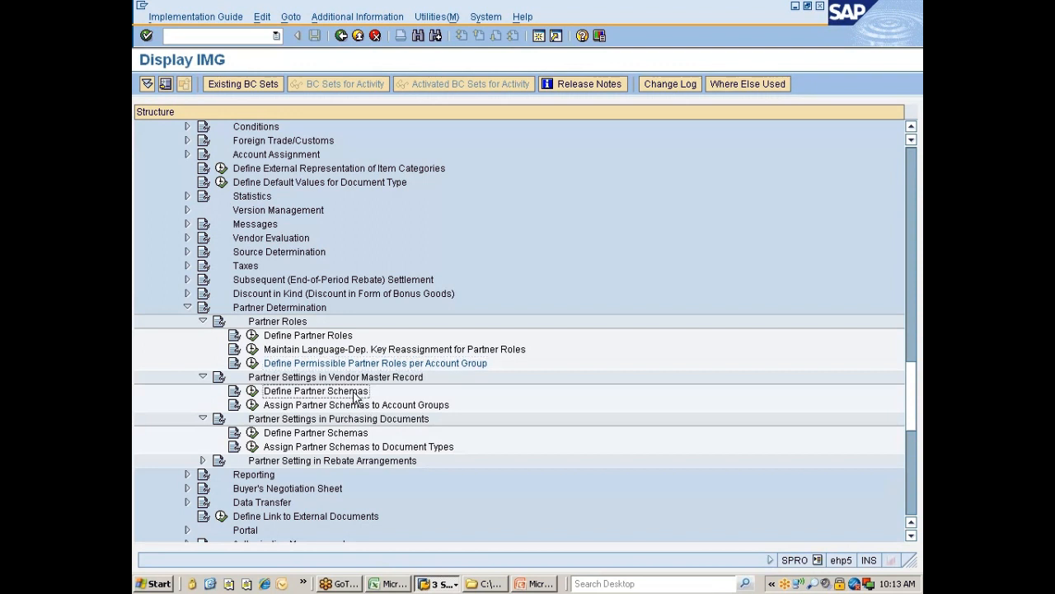
Step: Copy vendor schema L1 with all its partner functions to new schema ZNIS, 'Vendor part Sch .NIS'
{"action": "left_click", "coordinate": [253, 393]}
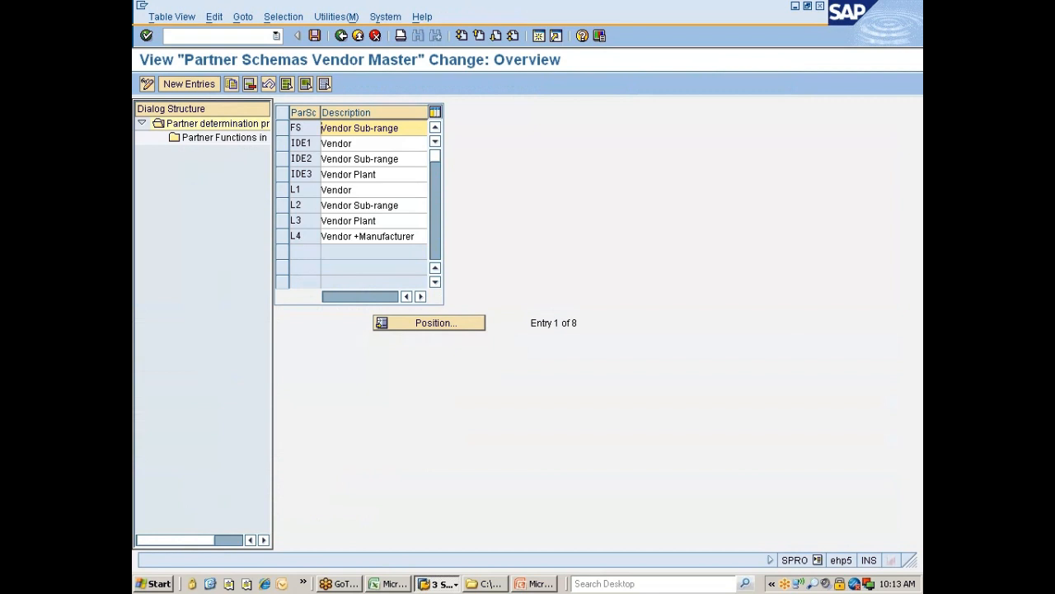
{"action": "left_click", "coordinate": [280, 188]}
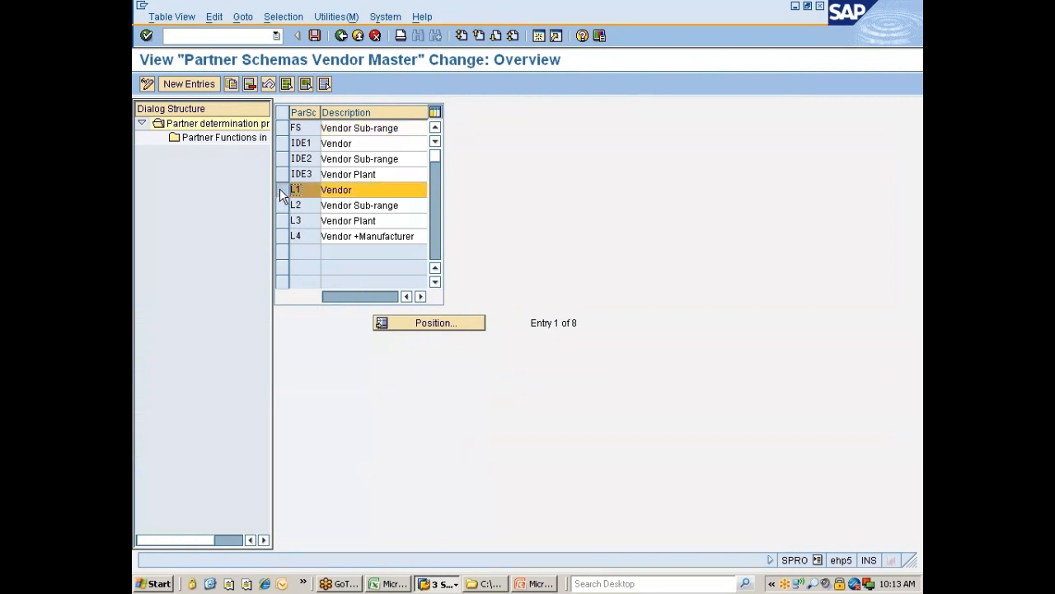
{"action": "left_click", "coordinate": [230, 83]}
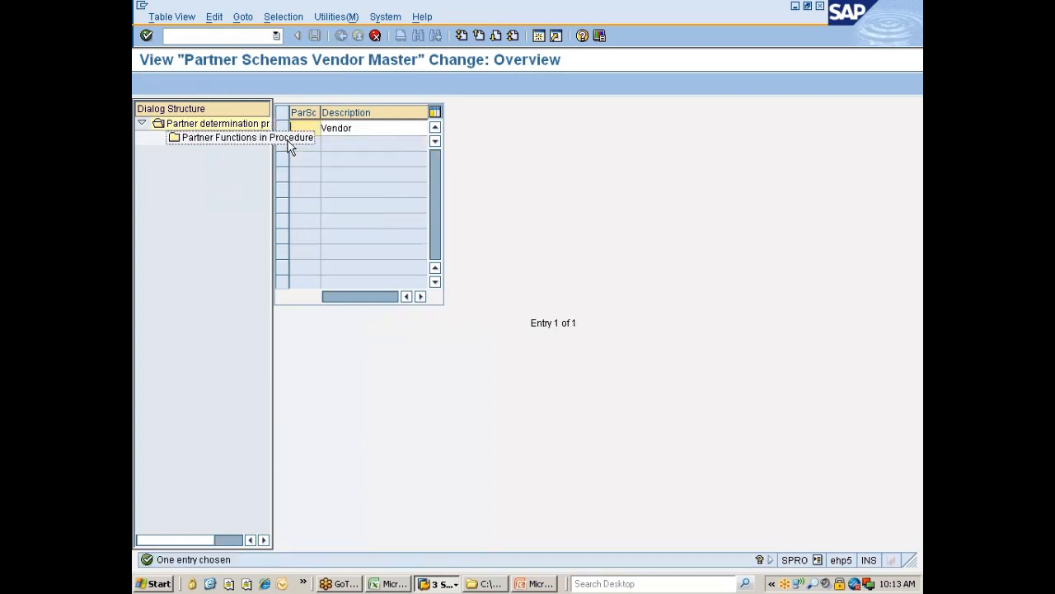
{"action": "type", "text": "ZNIS"}
{"action": "key", "text": "Tab"}
{"action": "type", "text": "part"}
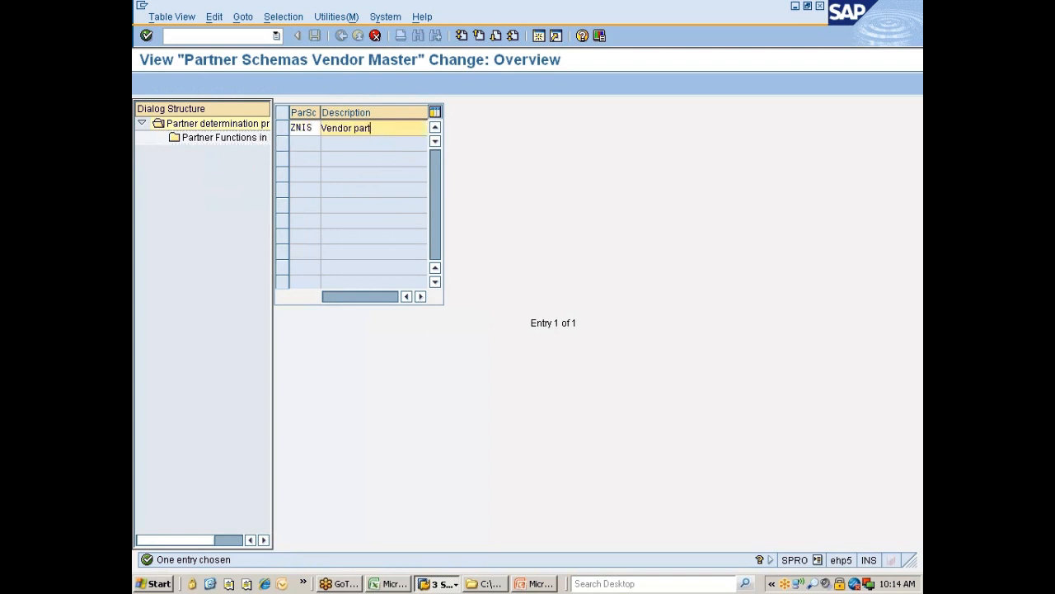
{"action": "type", "text": " Sch "}
{"action": "type", "text": "for"}
{"action": "key", "text": "BackSpace"}
{"action": "key", "text": "BackSpace"}
{"action": "key", "text": "BackSpace"}
{"action": "key", "text": "BackSpace"}
{"action": "type", "text": ".NIS"}
{"action": "key", "text": "Return"}
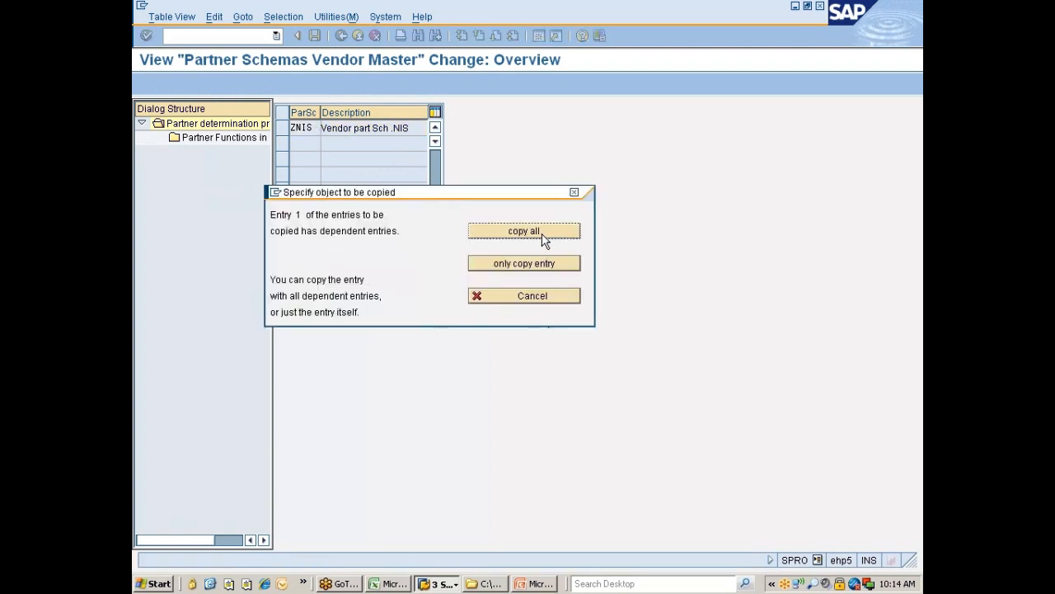
{"action": "left_click", "coordinate": [541, 235]}
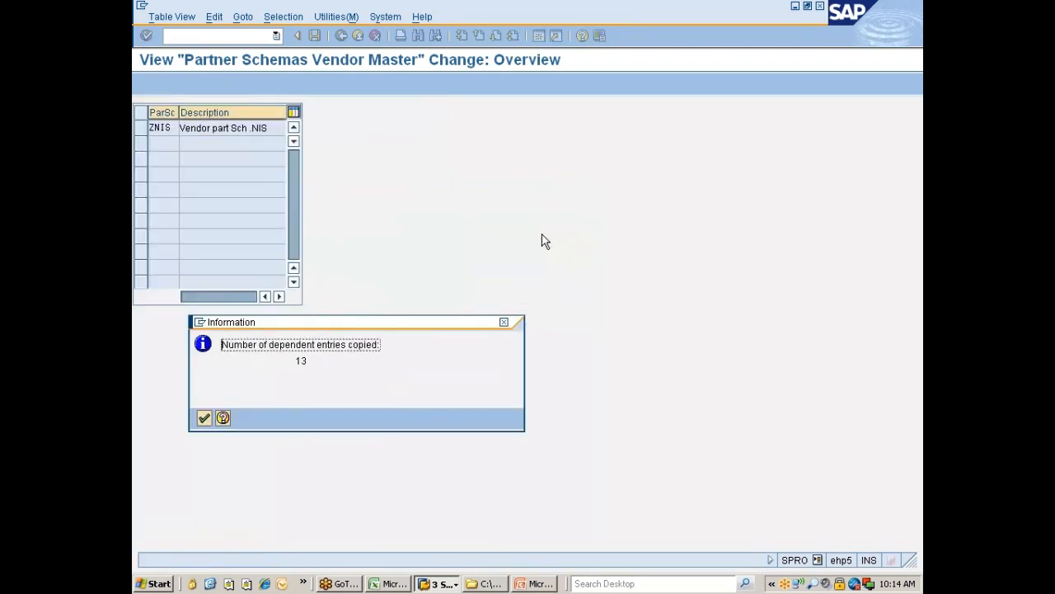
{"action": "key", "text": "Return"}
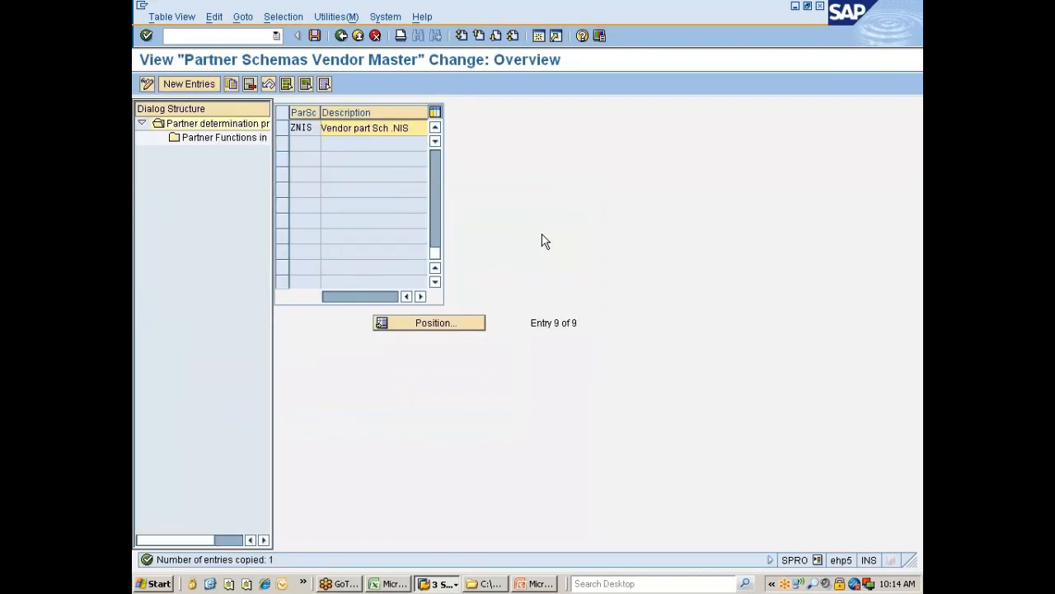
Step: Save the ZNIS schema under the Nissan changes customizing request
{"action": "key", "text": "ctrl+s"}
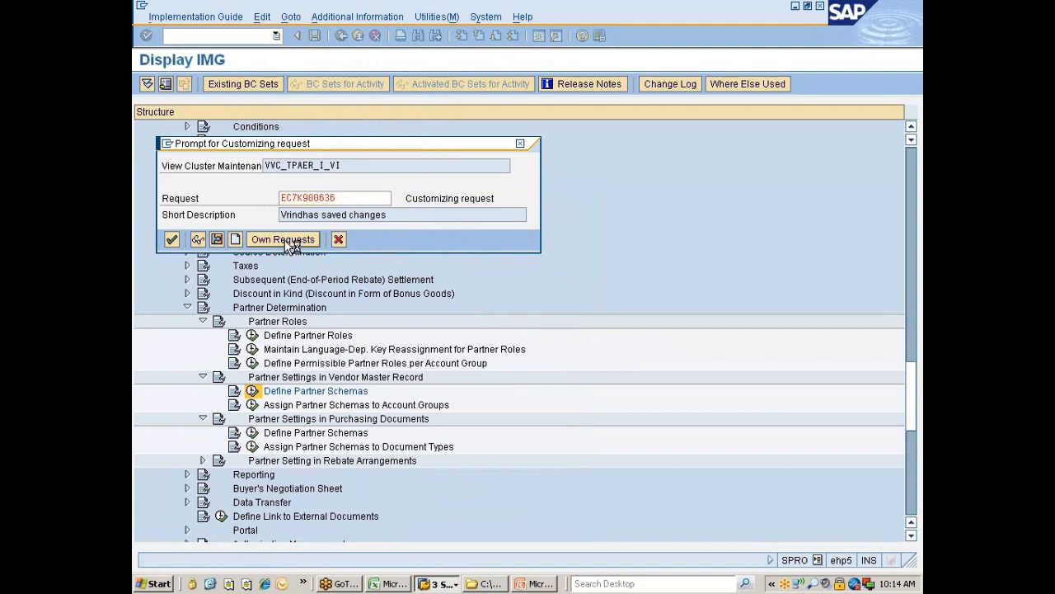
{"action": "left_click", "coordinate": [288, 242]}
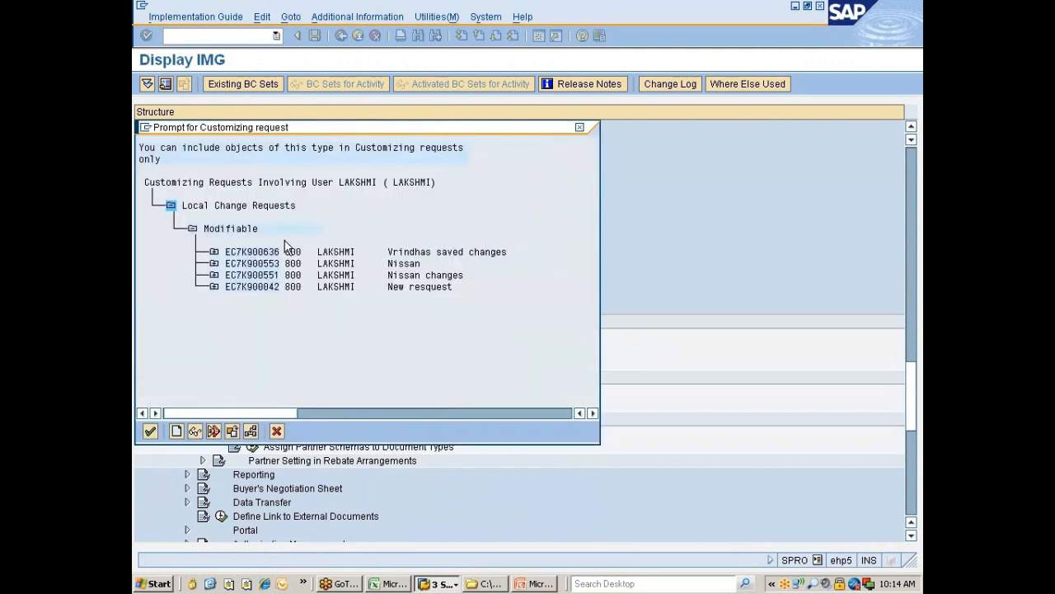
{"action": "double_click", "coordinate": [410, 277]}
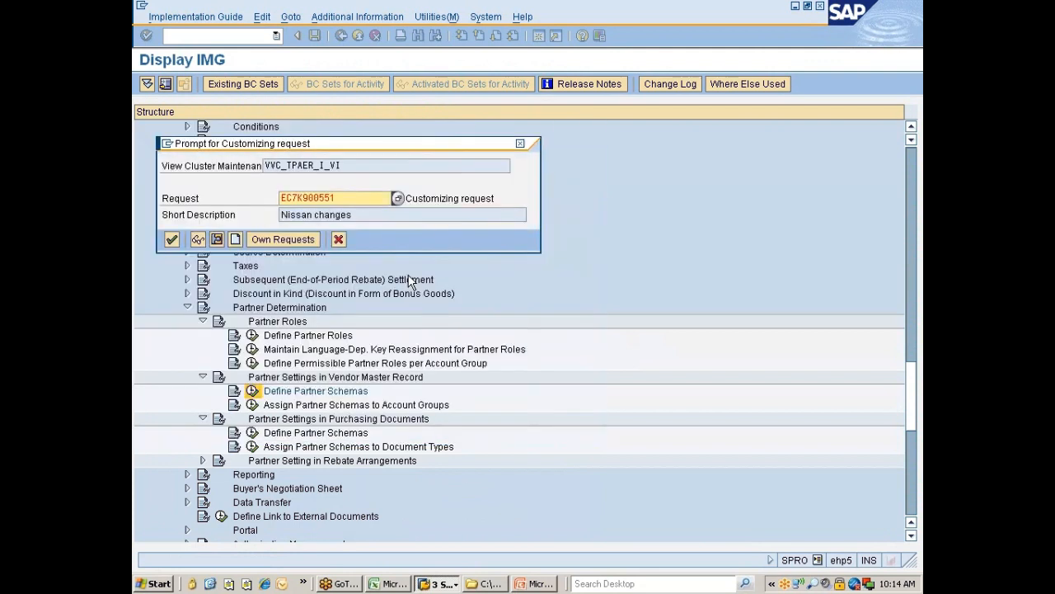
{"action": "left_click", "coordinate": [171, 239]}
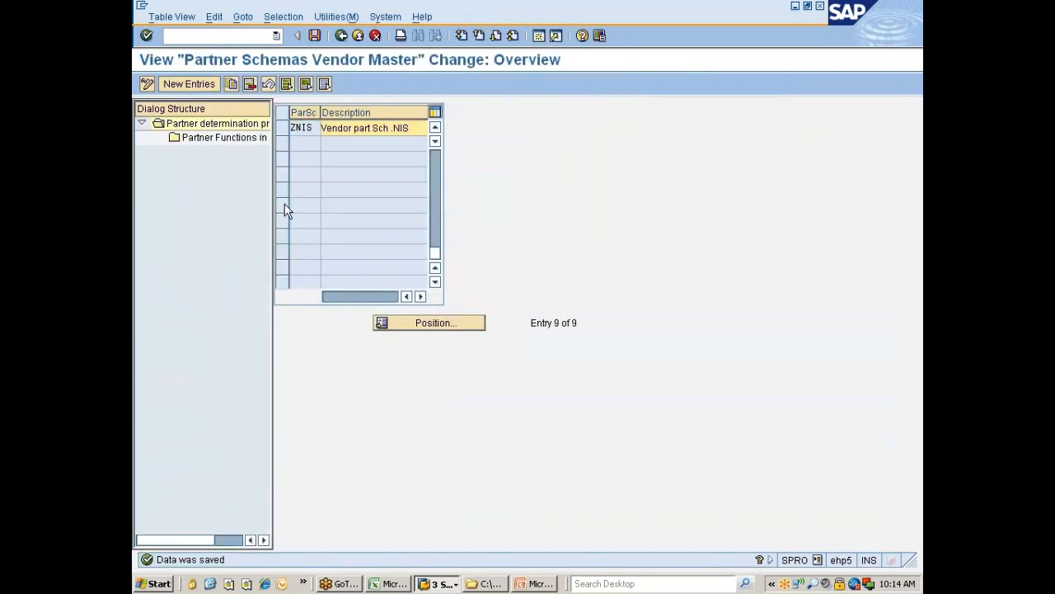
{"action": "left_click", "coordinate": [283, 129]}
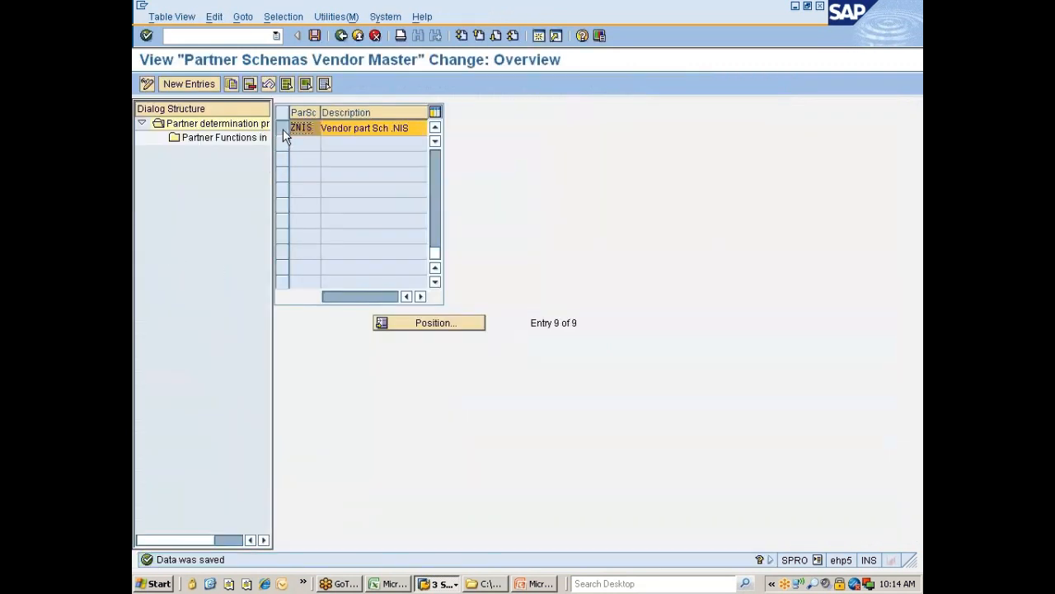
Step: Remove partner functions AD, PE, AZ, OR and R1 from schema ZNIS
{"action": "double_click", "coordinate": [209, 138]}
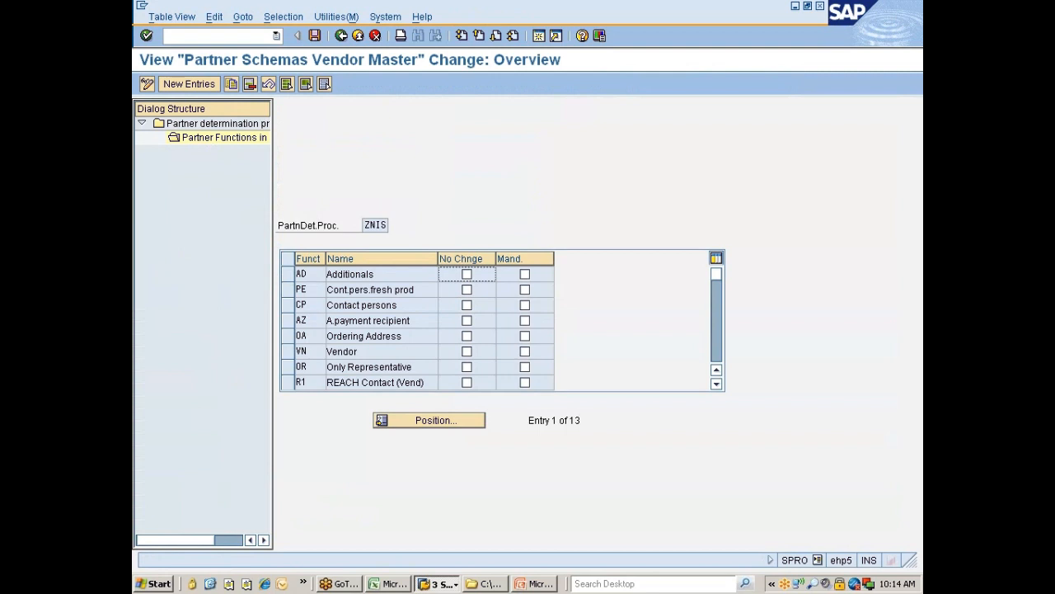
{"action": "left_click", "coordinate": [287, 276]}
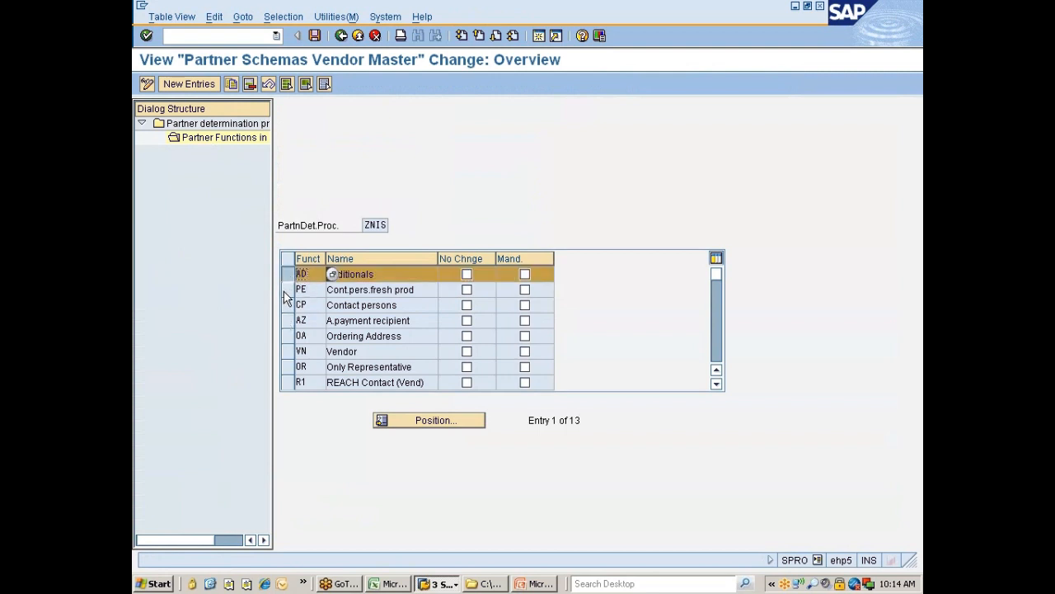
{"action": "mouse_move", "coordinate": [286, 297]}
{"action": "left_mouse_down"}
{"action": "mouse_move", "coordinate": [285, 323]}
{"action": "mouse_move", "coordinate": [287, 312]}
{"action": "left_mouse_up"}
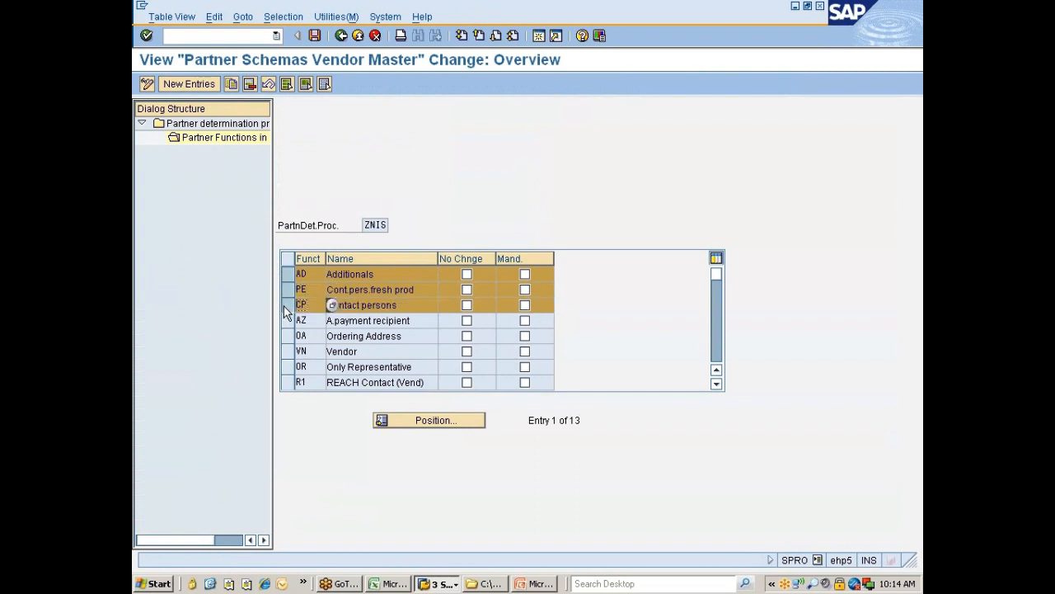
{"action": "left_click", "coordinate": [285, 307]}
{"action": "left_click", "coordinate": [287, 321]}
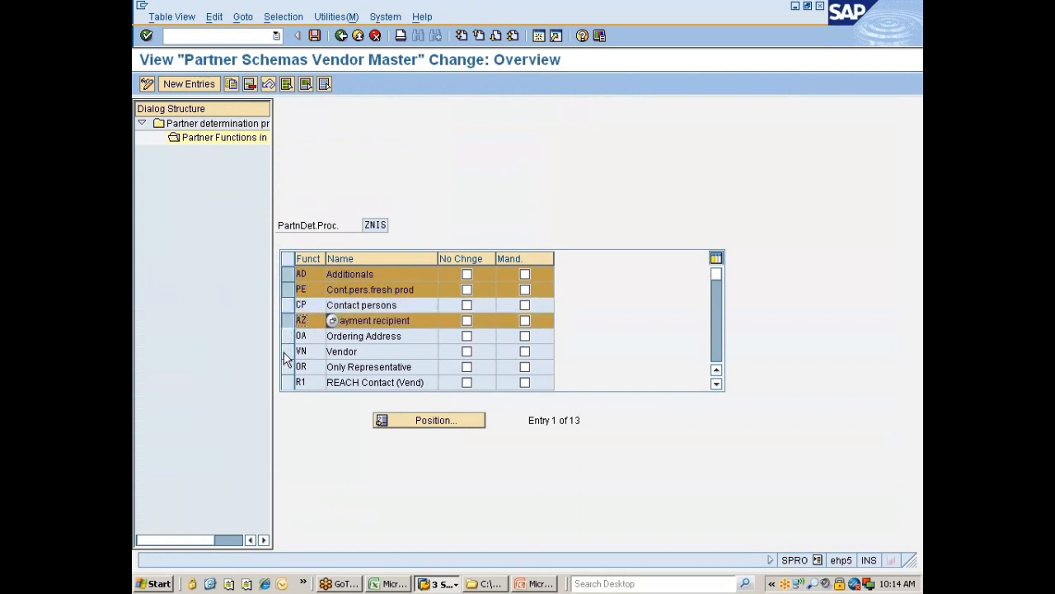
{"action": "left_click", "coordinate": [285, 369]}
{"action": "left_click", "coordinate": [287, 382]}
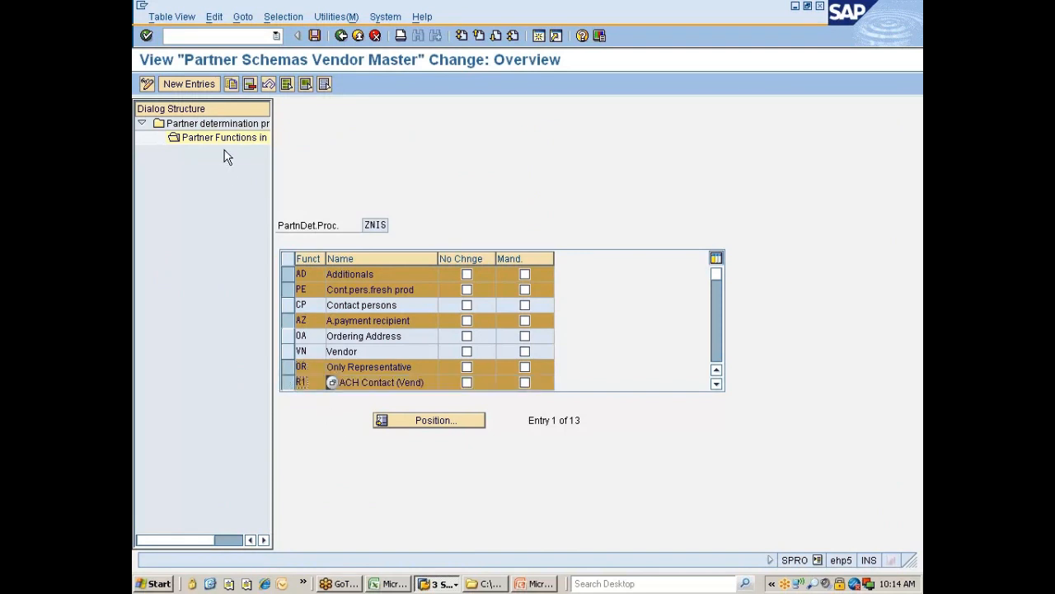
{"action": "left_click", "coordinate": [250, 86]}
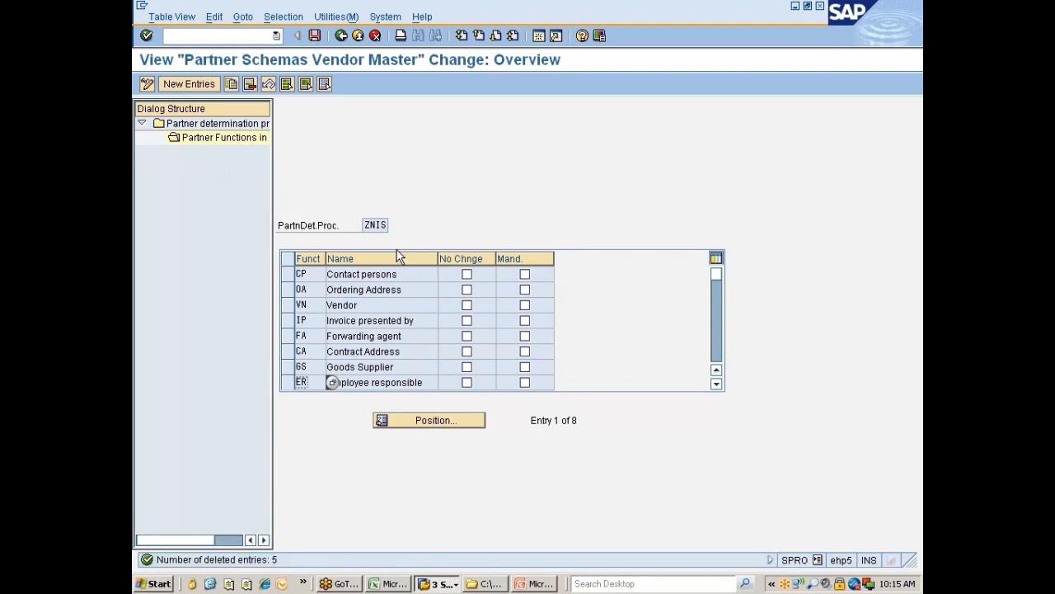
Step: Delete the Employee responsible (ER) partner function as well
{"action": "left_click", "coordinate": [287, 350]}
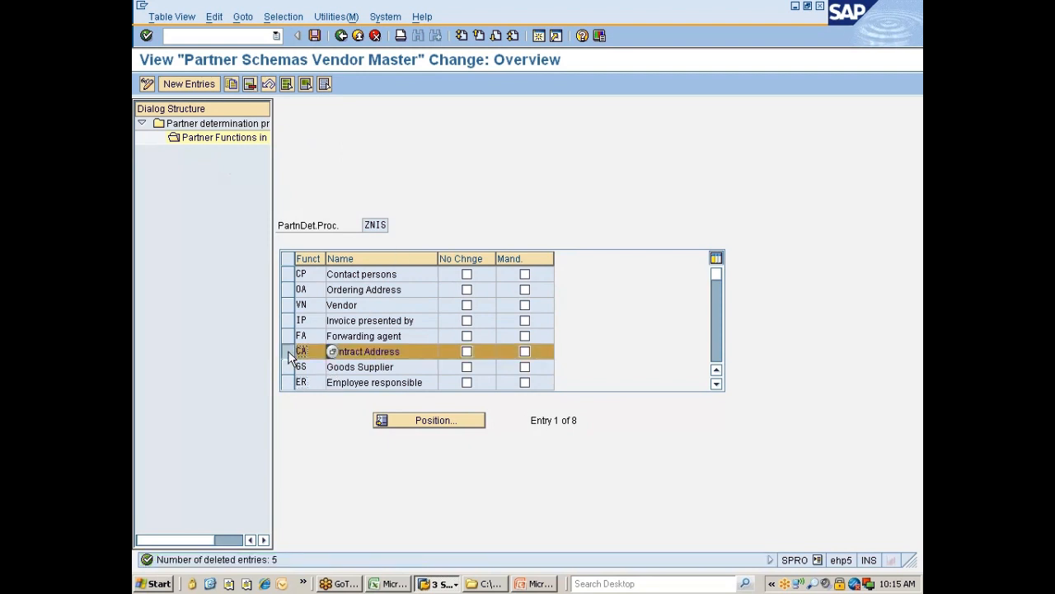
{"action": "left_click", "coordinate": [287, 351]}
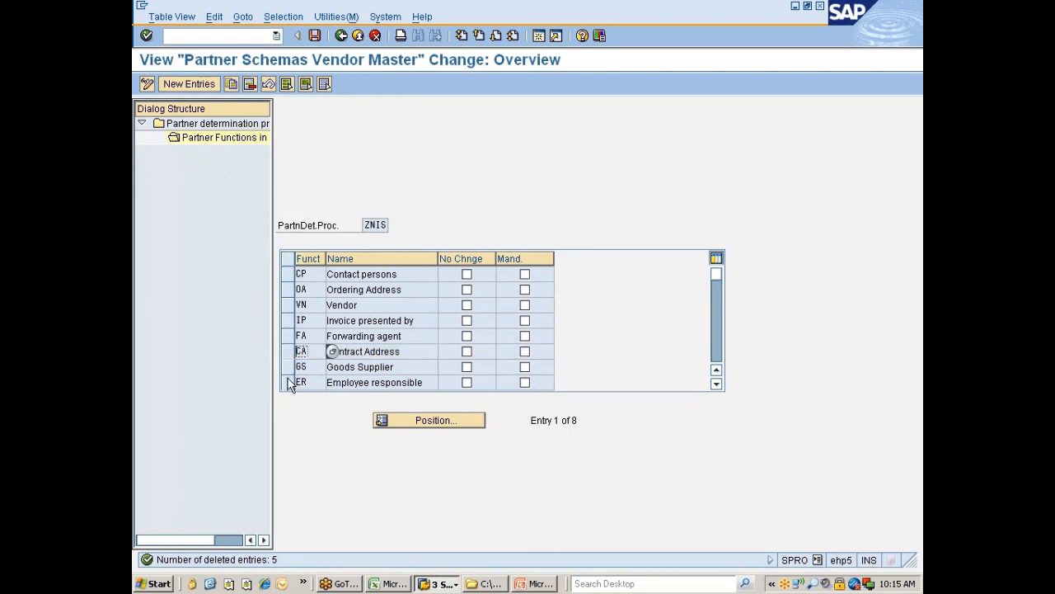
{"action": "left_click", "coordinate": [288, 381]}
{"action": "scroll", "coordinate": [348, 370], "scroll_direction": "down", "scroll_amount": 1}
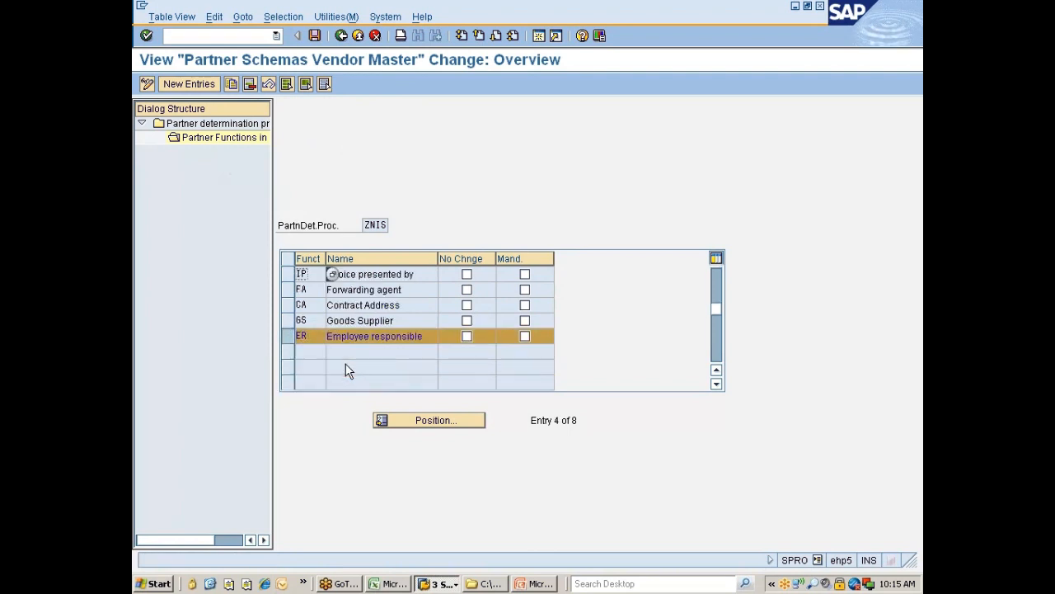
{"action": "left_click", "coordinate": [255, 85]}
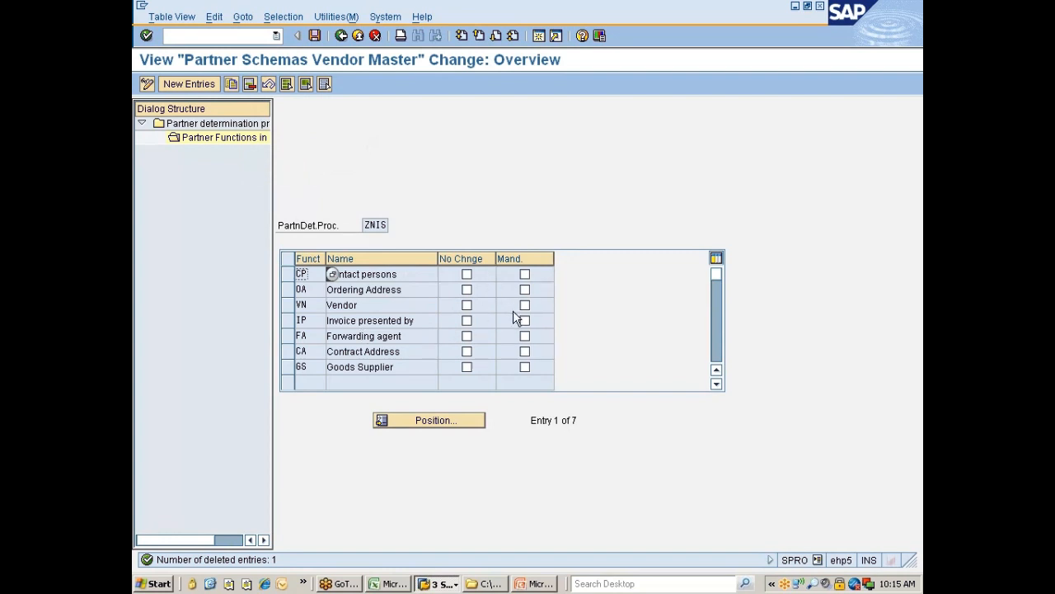
Step: Make Goods Supplier mandatory, save, and go back to the schema list
{"action": "left_click", "coordinate": [529, 370]}
{"action": "left_click", "coordinate": [525, 368]}
{"action": "left_click", "coordinate": [314, 35]}
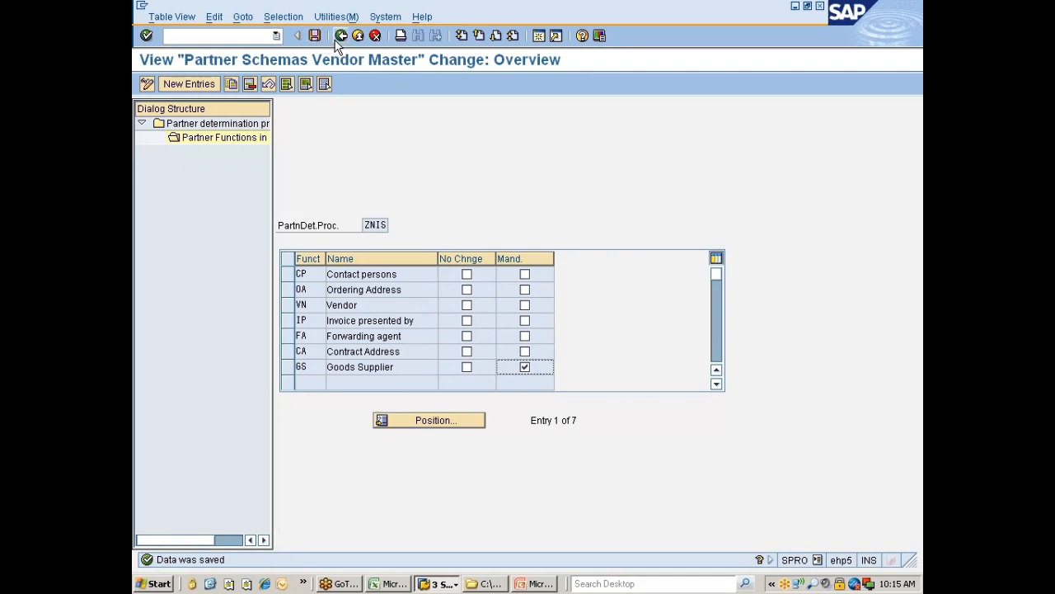
{"action": "left_click", "coordinate": [339, 37]}
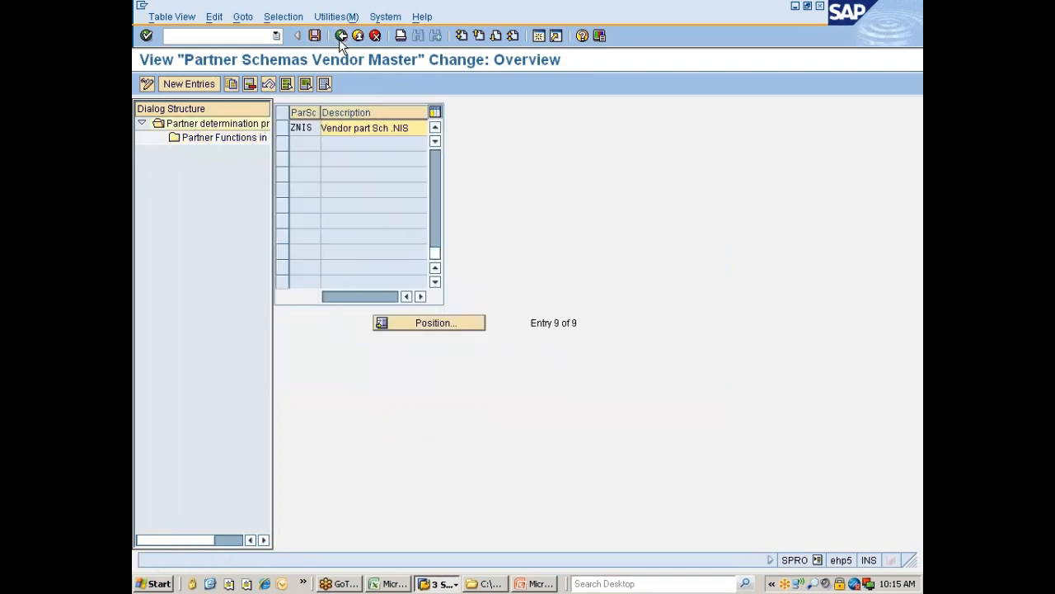
Step: Back out to the IMG tree and run Assign Partner Schemas to Account Groups
{"action": "left_click", "coordinate": [340, 36]}
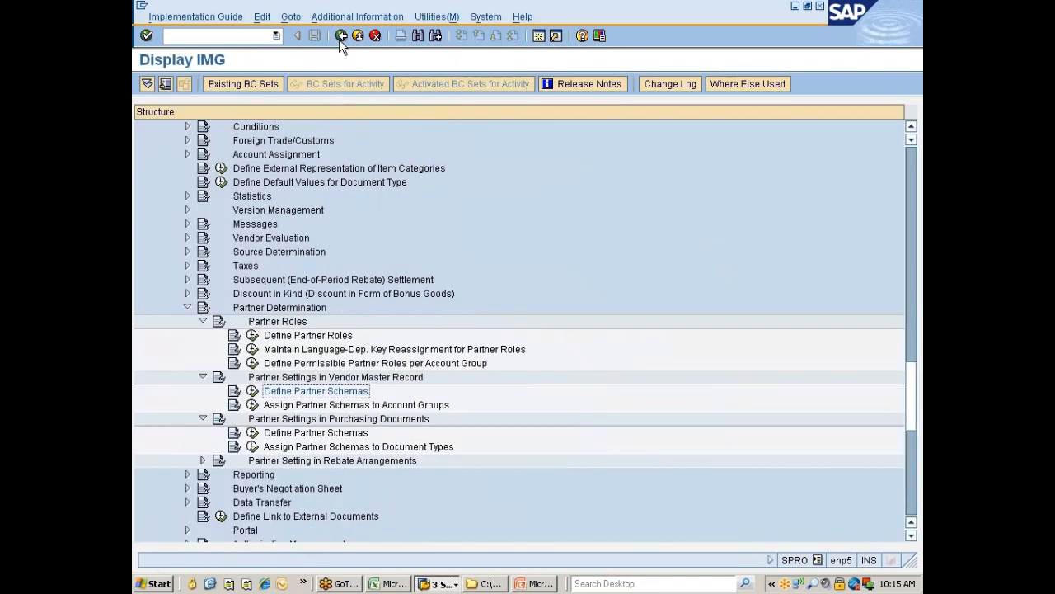
{"action": "scroll", "coordinate": [384, 269], "scroll_direction": "down", "scroll_amount": 3}
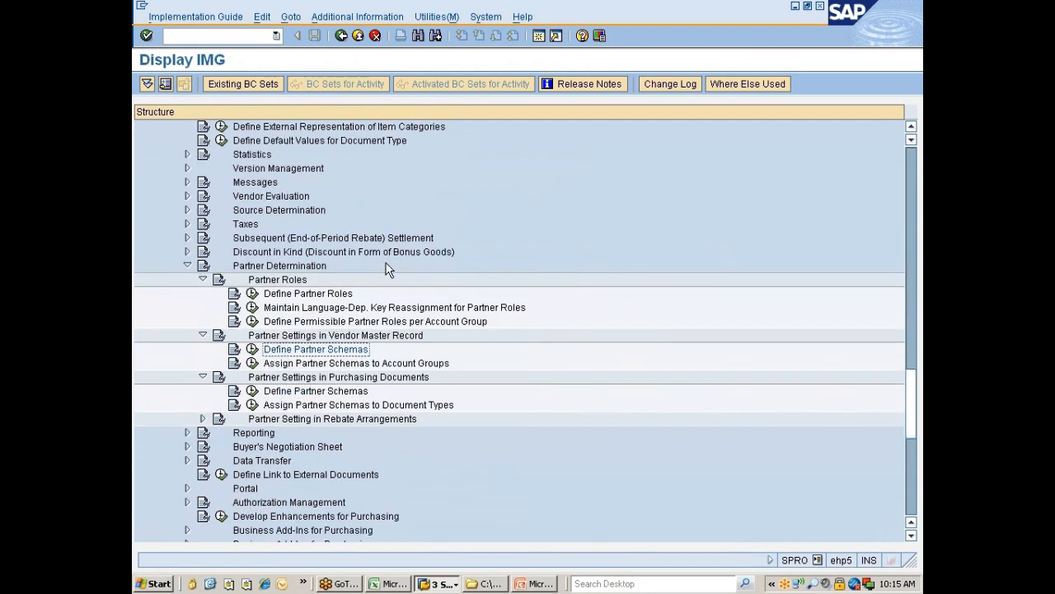
{"action": "left_click", "coordinate": [310, 322]}
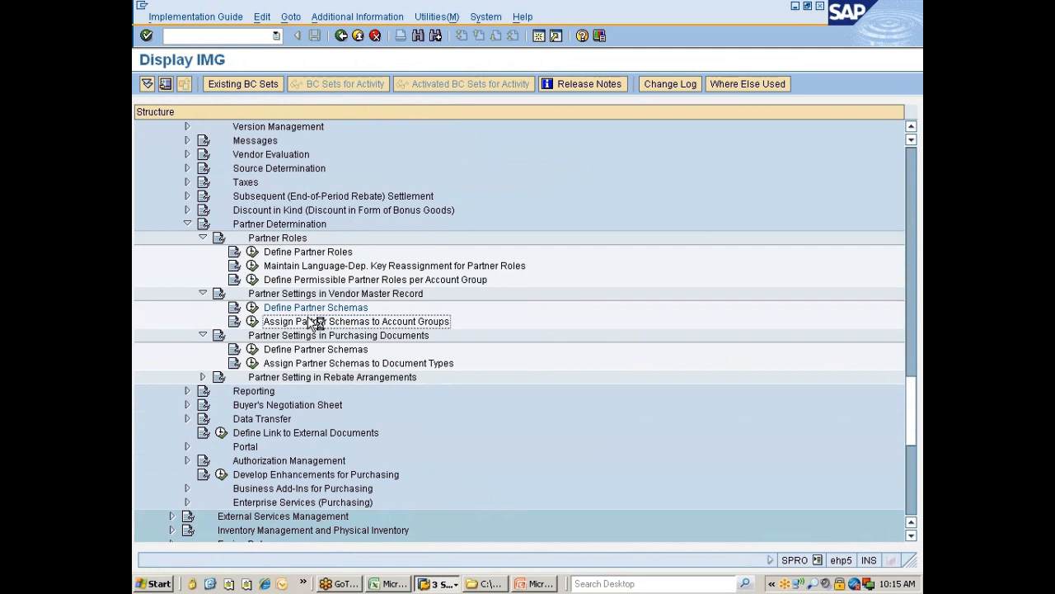
{"action": "left_click", "coordinate": [252, 323]}
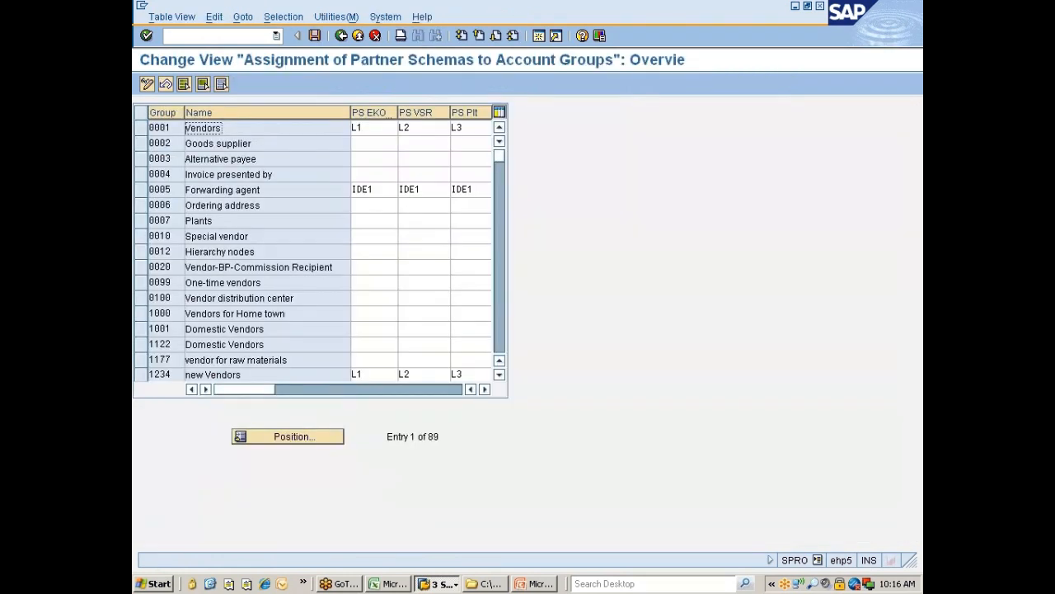
Step: Set partner schema ZNIS in the PS EKO column for account group ZNIS, save, and go back
{"action": "left_click", "coordinate": [293, 436]}
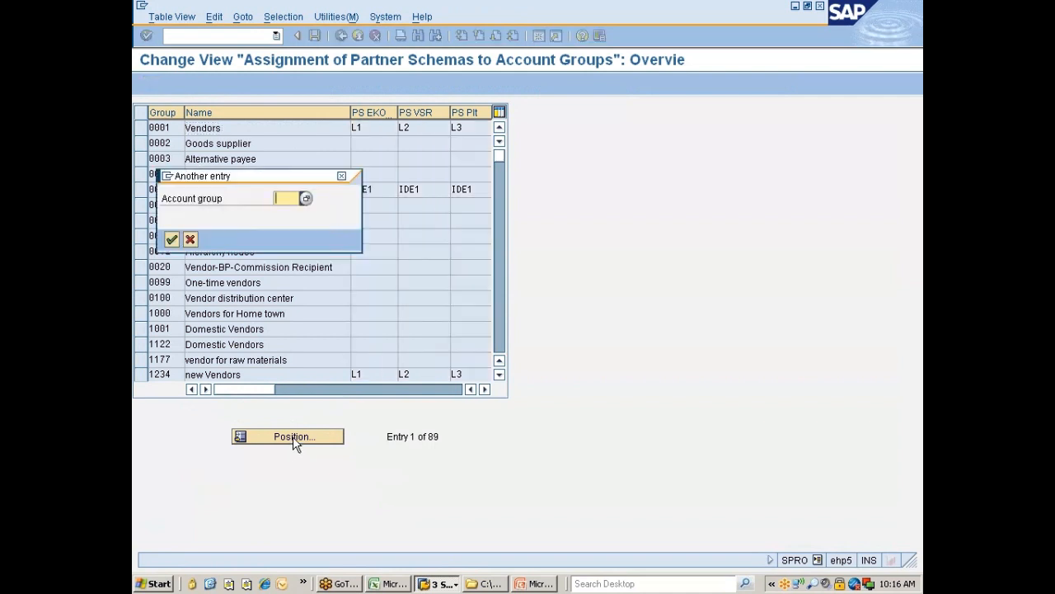
{"action": "type", "text": "zn1s"}
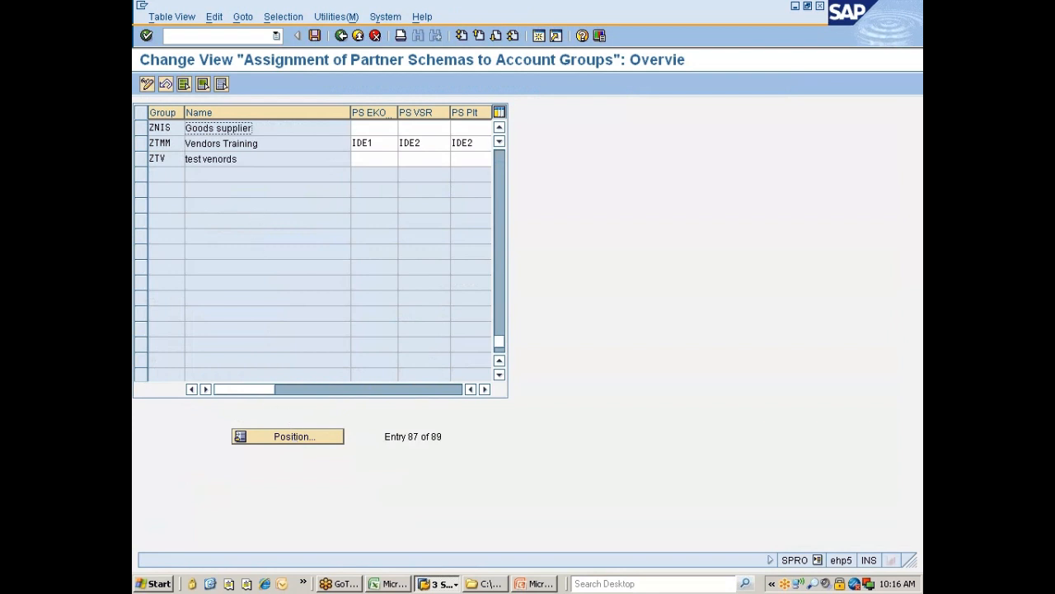
{"action": "left_click", "coordinate": [373, 127]}
{"action": "left_click_drag", "start_coordinate": [350, 112], "coordinate": [306, 112]}
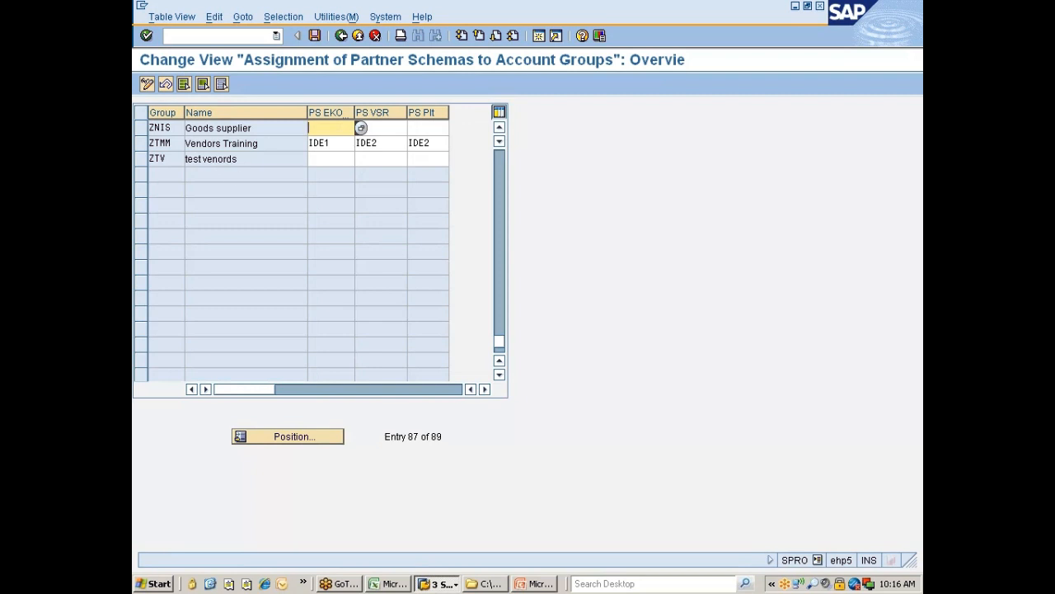
{"action": "left_click", "coordinate": [360, 128]}
{"action": "left_click", "coordinate": [342, 128]}
{"action": "left_click", "coordinate": [363, 129]}
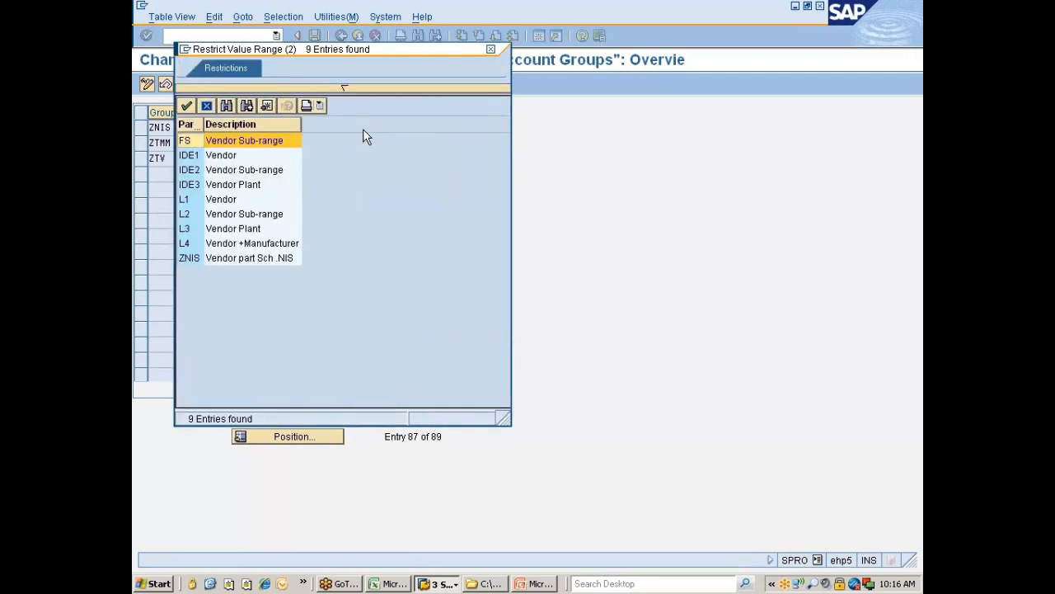
{"action": "double_click", "coordinate": [191, 257]}
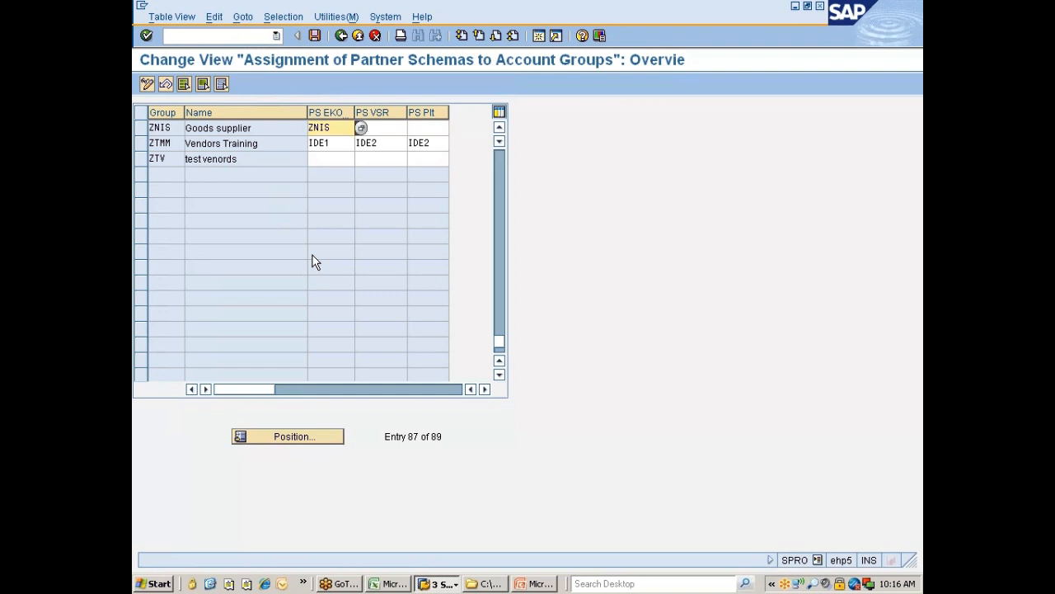
{"action": "left_click", "coordinate": [315, 36]}
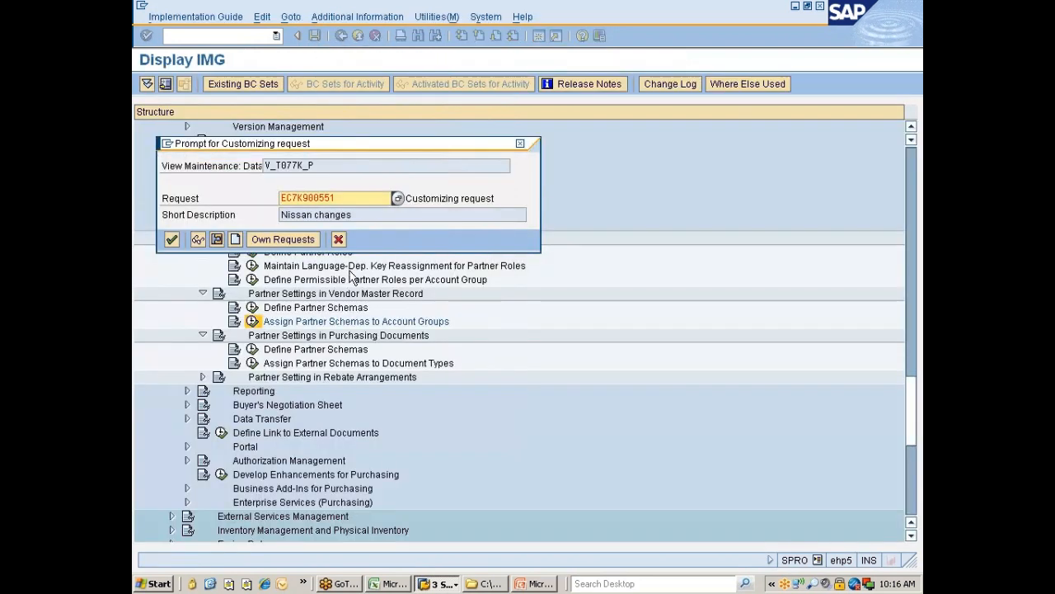
{"action": "left_click", "coordinate": [172, 239]}
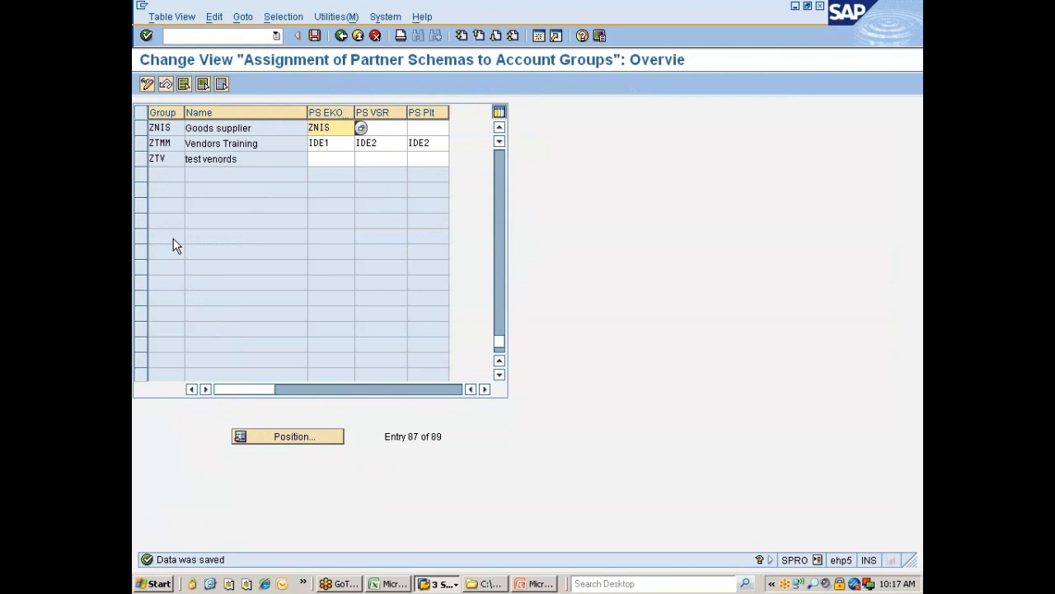
{"action": "left_click", "coordinate": [341, 38]}
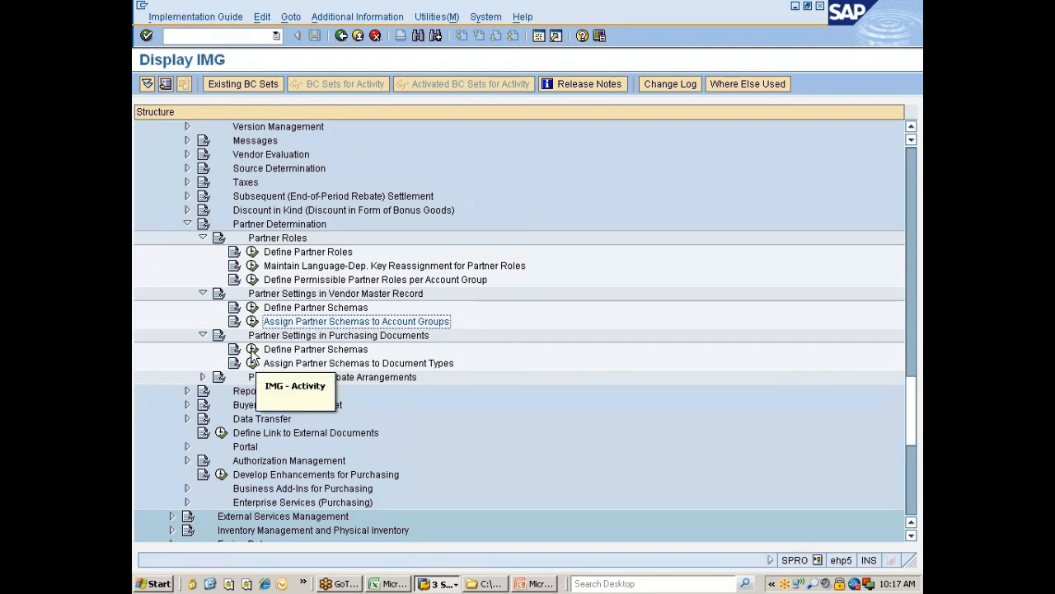
Step: Review the purchasing-document partner schemas and their assignments to document types
{"action": "left_click", "coordinate": [253, 351]}
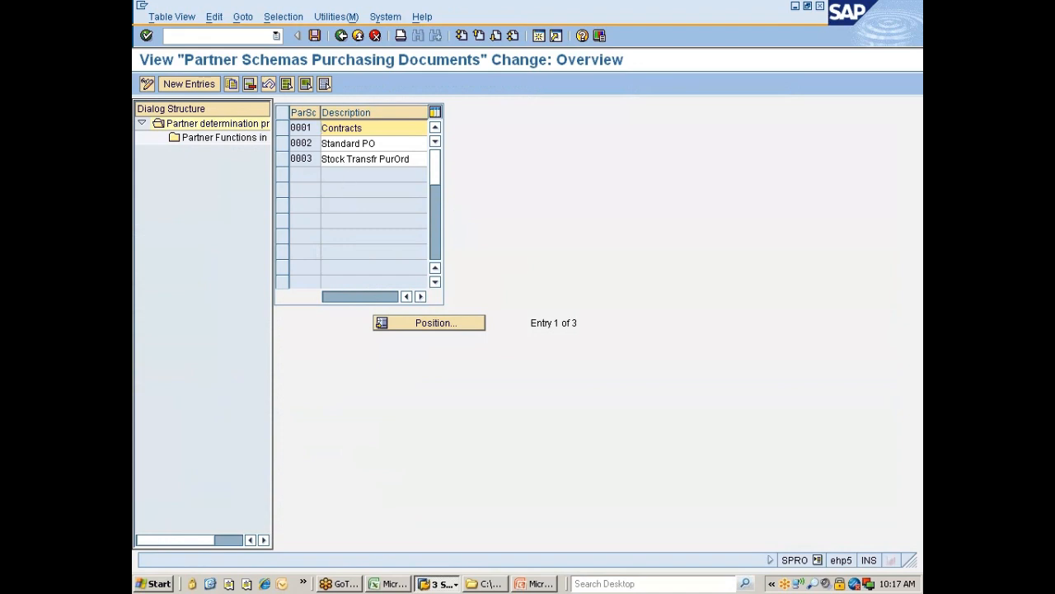
{"action": "left_click", "coordinate": [340, 35]}
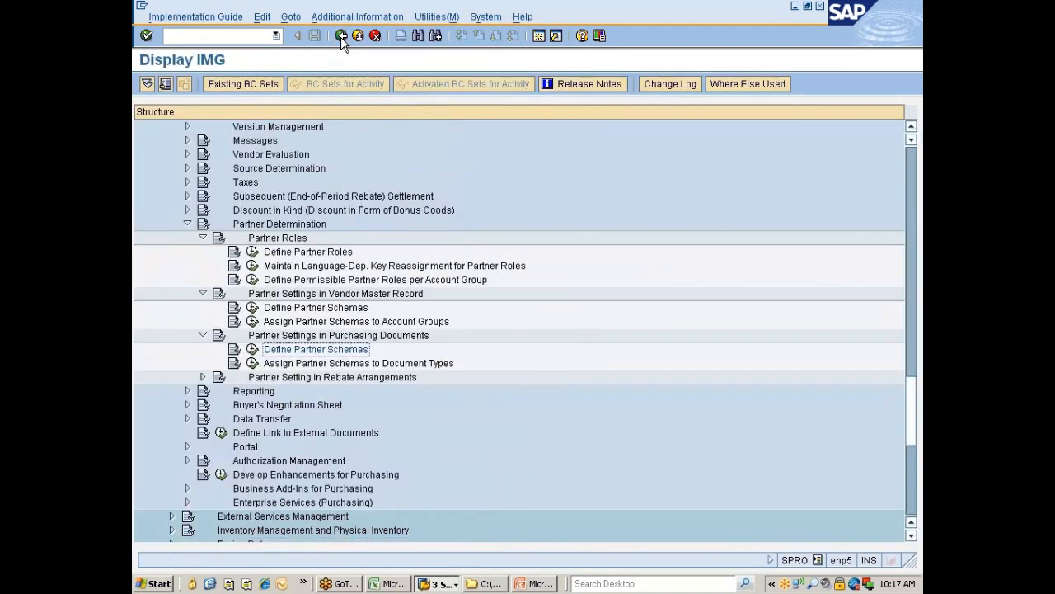
{"action": "left_click", "coordinate": [307, 367]}
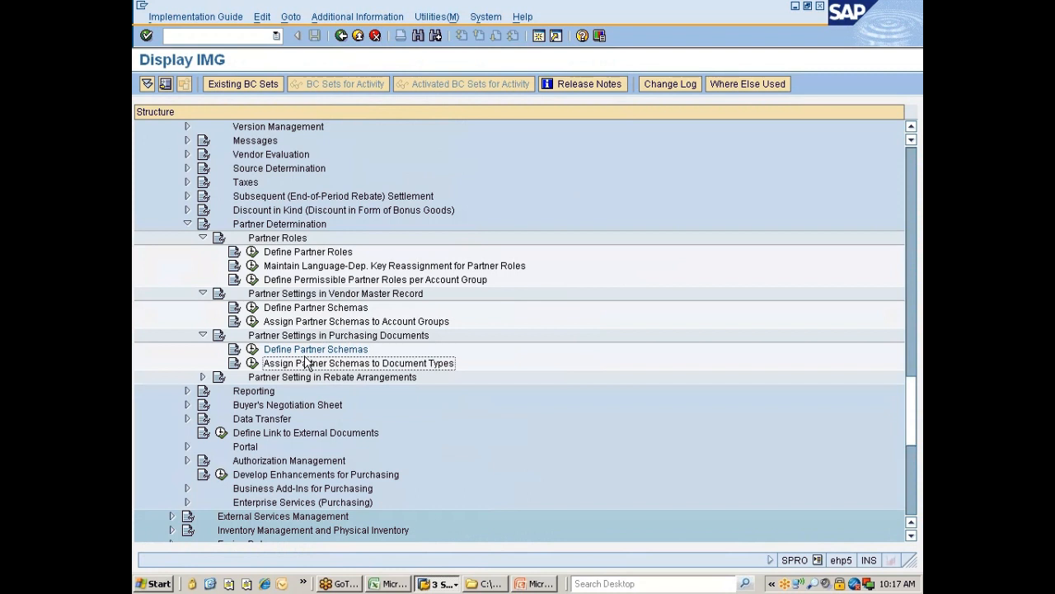
{"action": "left_click", "coordinate": [253, 364]}
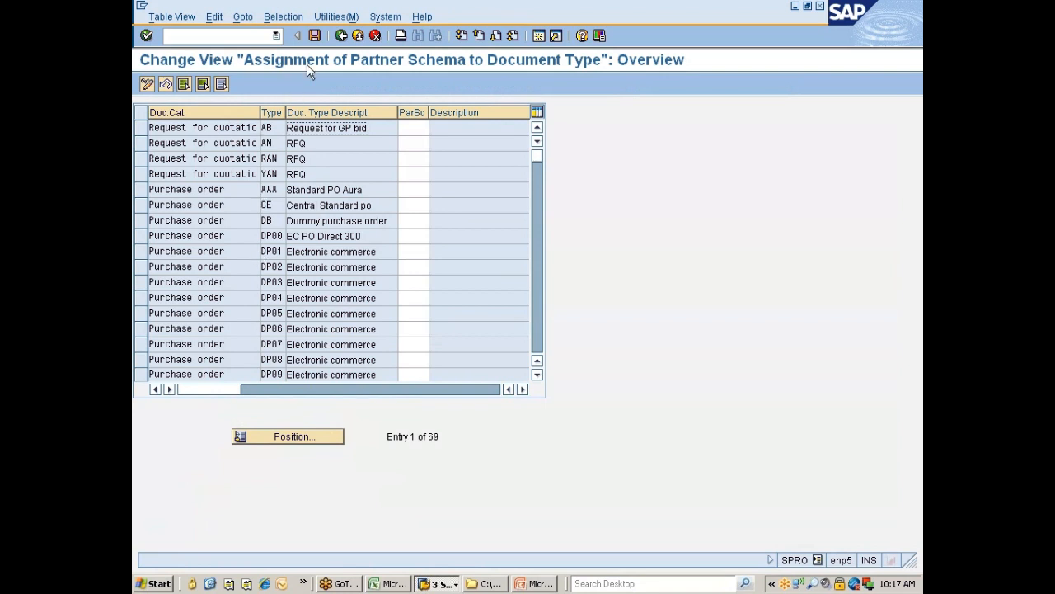
{"action": "left_click", "coordinate": [341, 35]}
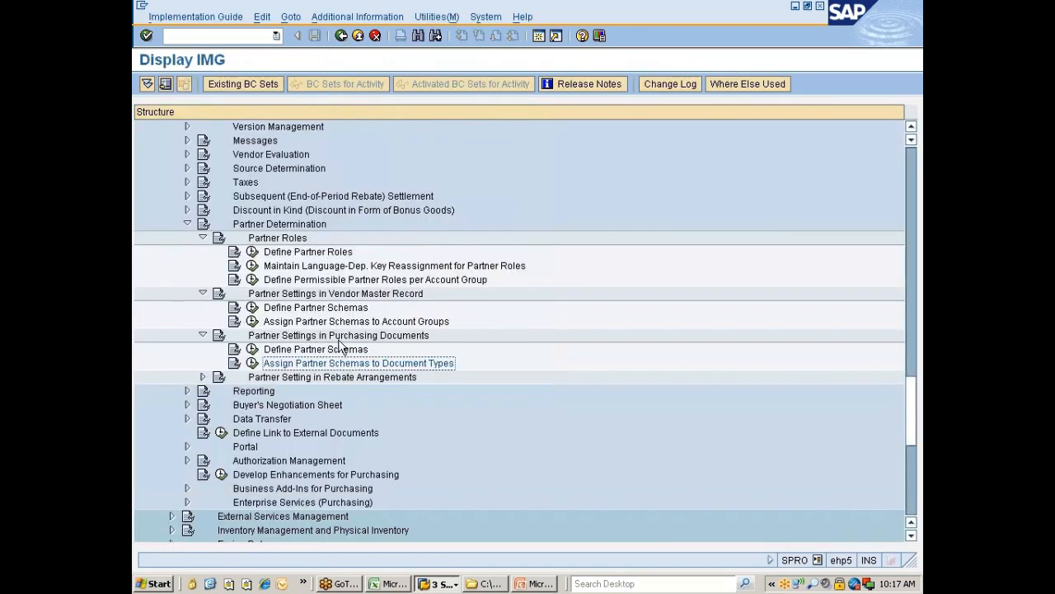
{"action": "left_click", "coordinate": [252, 364]}
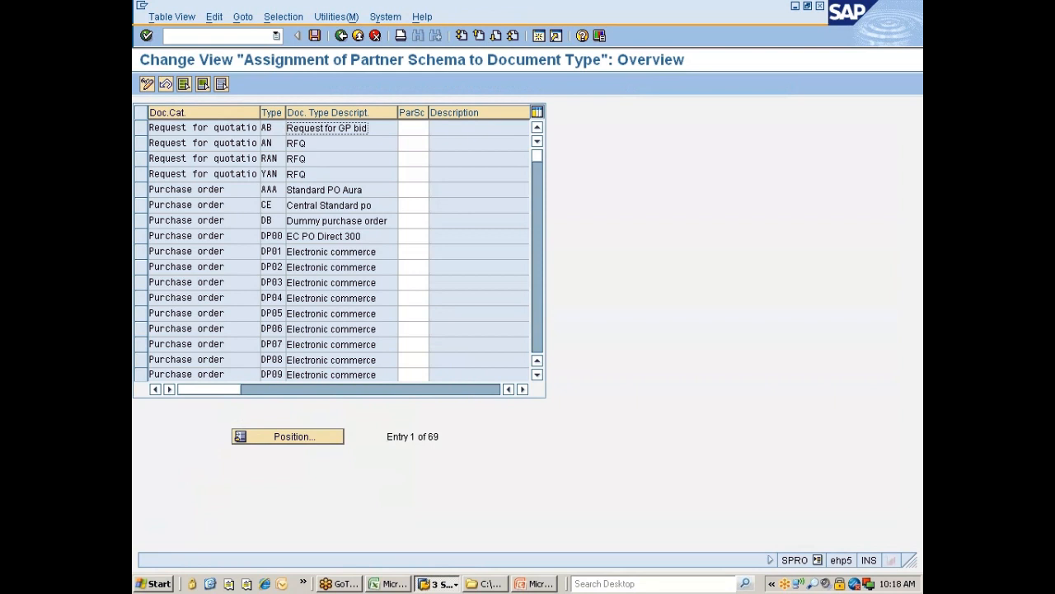
{"action": "scroll", "coordinate": [283, 333], "scroll_direction": "down", "scroll_amount": 4}
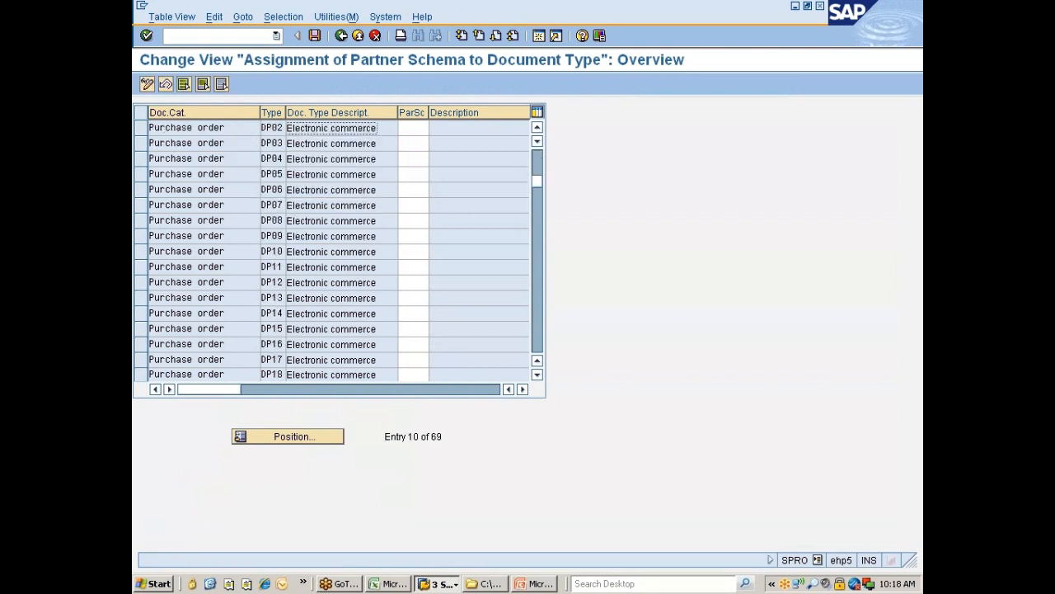
{"action": "left_click", "coordinate": [340, 35]}
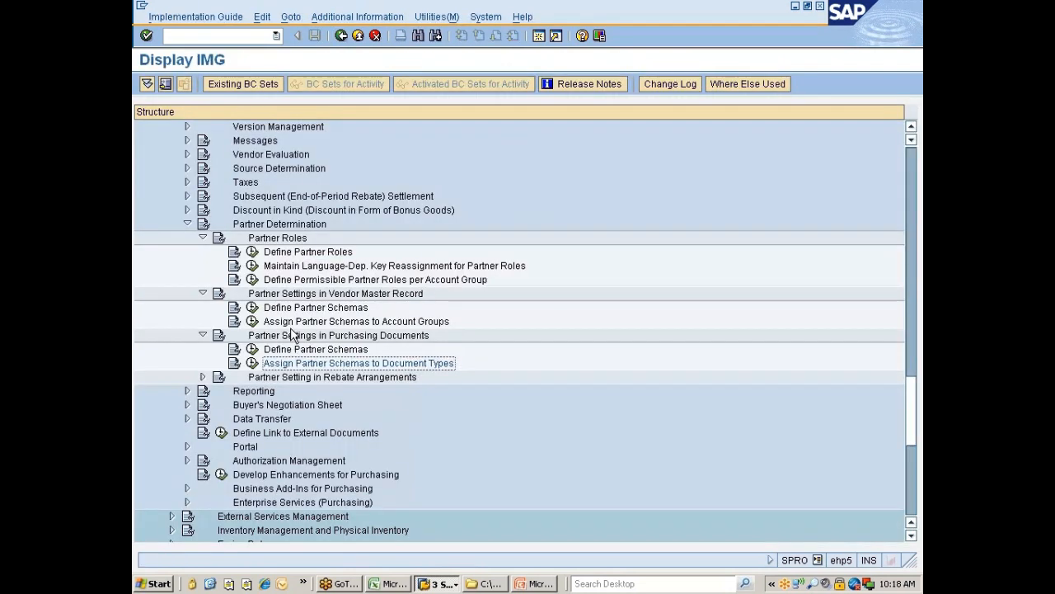
Step: Glance at the vendor partner functions window, then return and open the SAP Reference IMG
{"action": "left_click", "coordinate": [439, 584]}
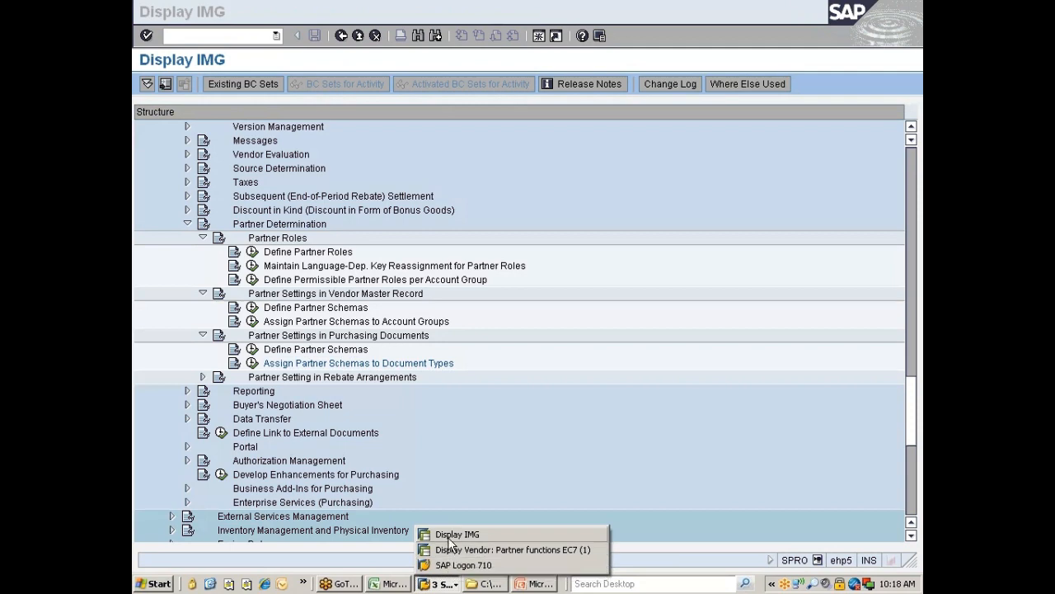
{"action": "left_click", "coordinate": [449, 539]}
{"action": "left_click", "coordinate": [437, 584]}
{"action": "left_click", "coordinate": [447, 552]}
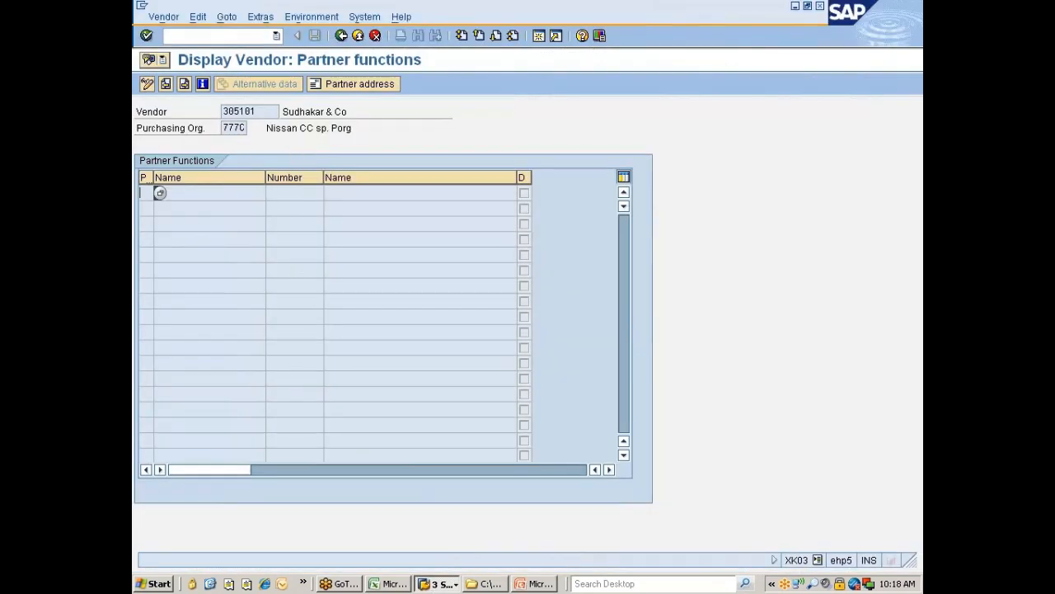
{"action": "left_click", "coordinate": [437, 583]}
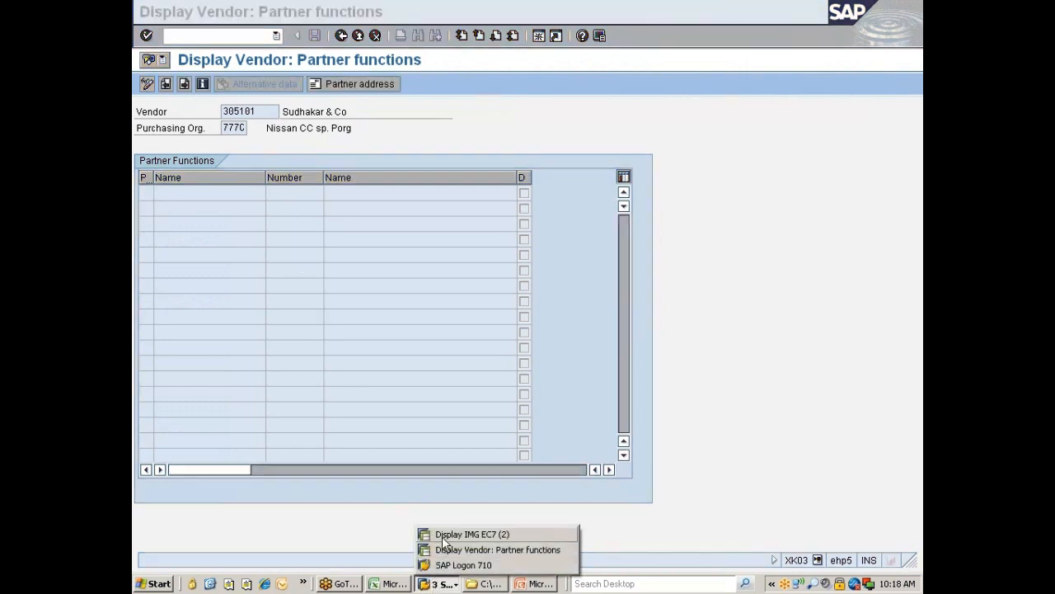
{"action": "left_click", "coordinate": [445, 535]}
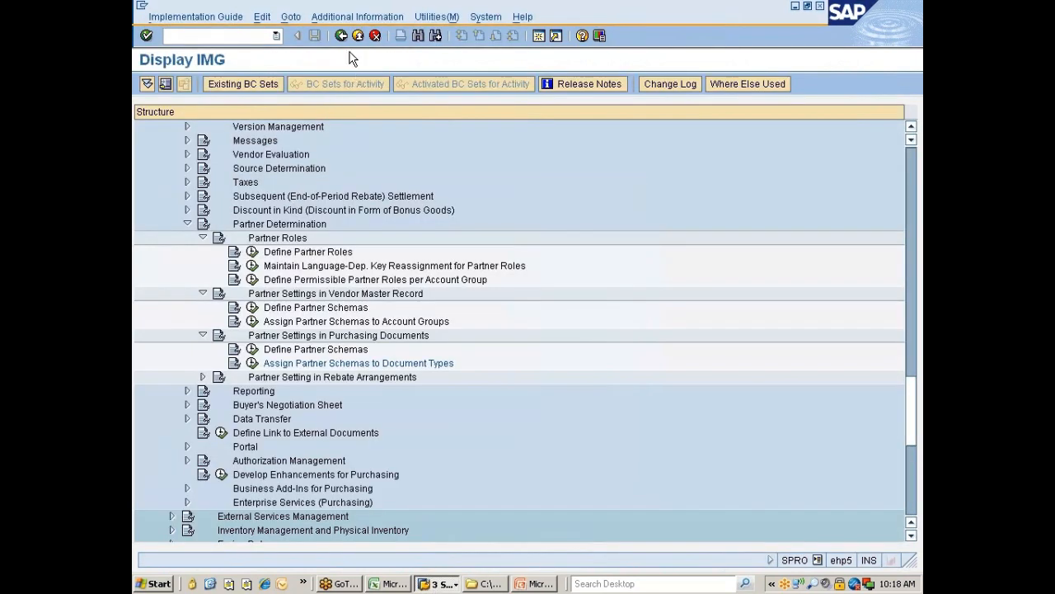
{"action": "left_click", "coordinate": [340, 36]}
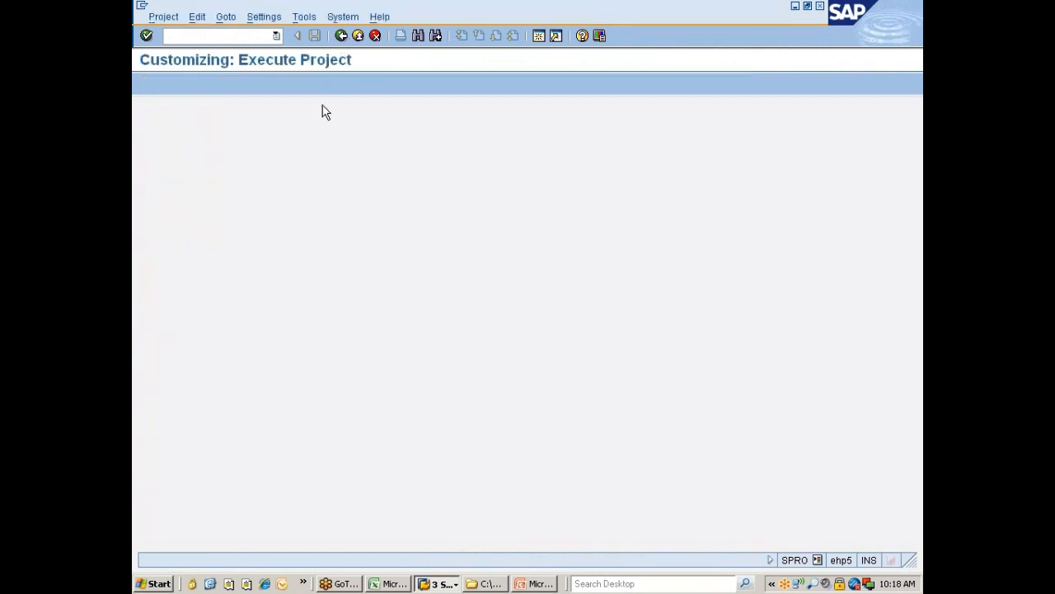
{"action": "left_click", "coordinate": [221, 84]}
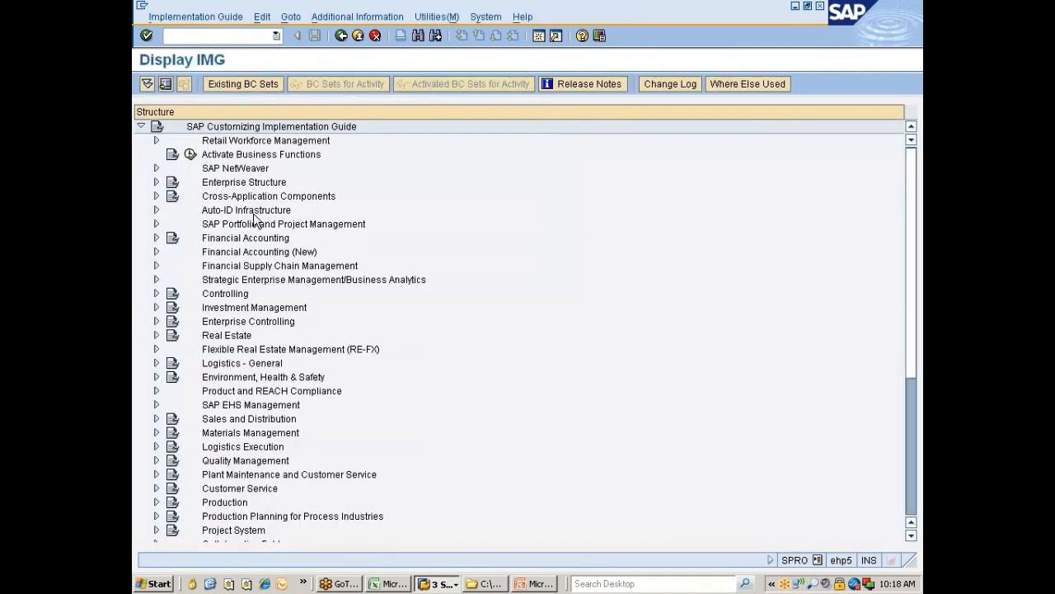
Step: Browse the Materials Management > Purchasing branch of the SAP Reference IMG tree
{"action": "left_click", "coordinate": [246, 436]}
{"action": "double_click", "coordinate": [247, 435]}
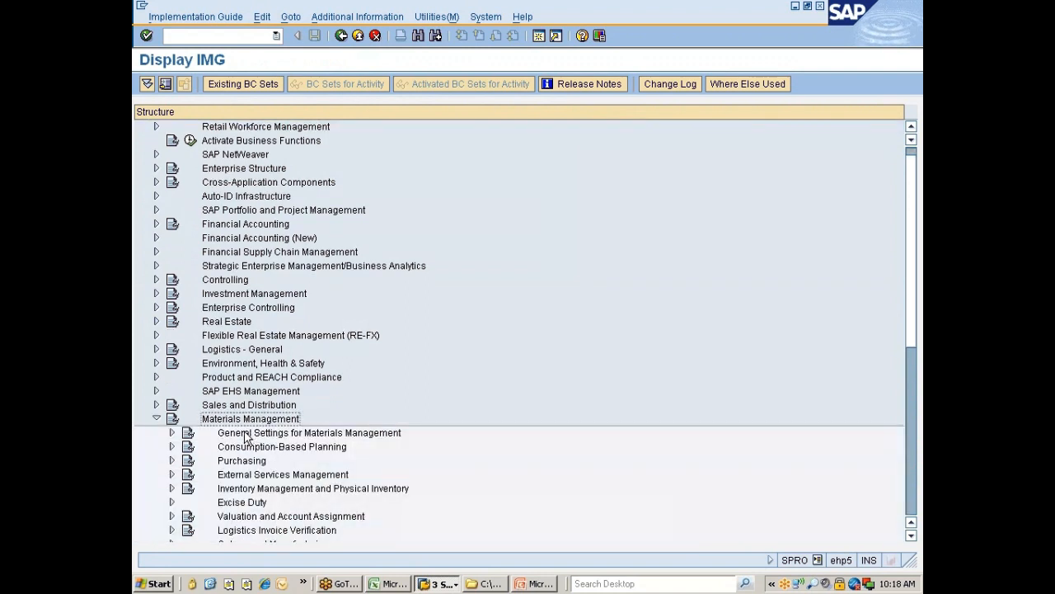
{"action": "key", "text": "Down"}
{"action": "key", "text": "Down"}
{"action": "key", "text": "Down"}
{"action": "key", "text": "Right"}
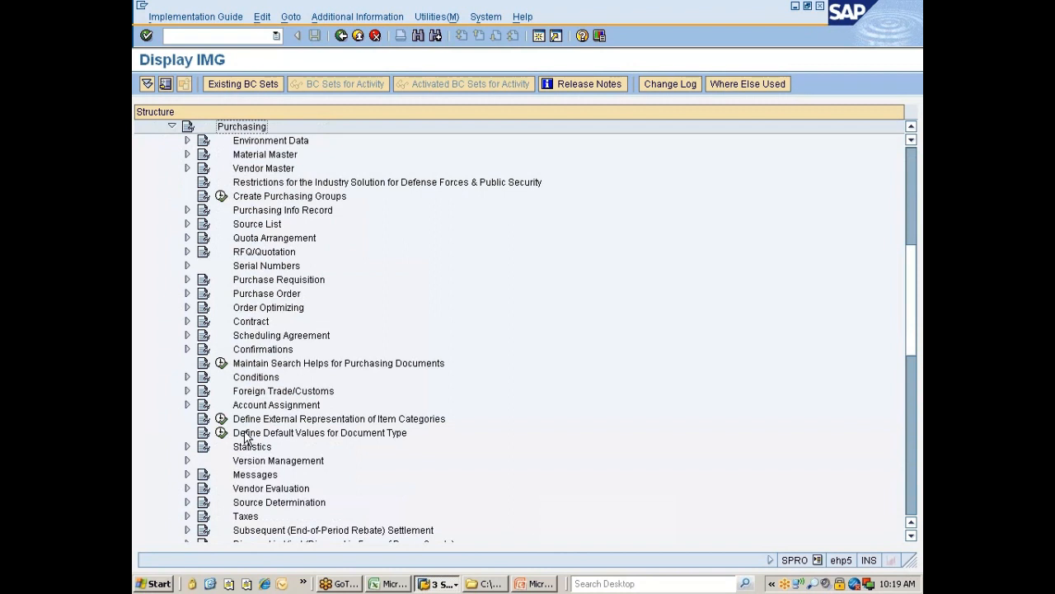
{"action": "key", "text": "Down"}
{"action": "key", "text": "Down"}
{"action": "key", "text": "Down"}
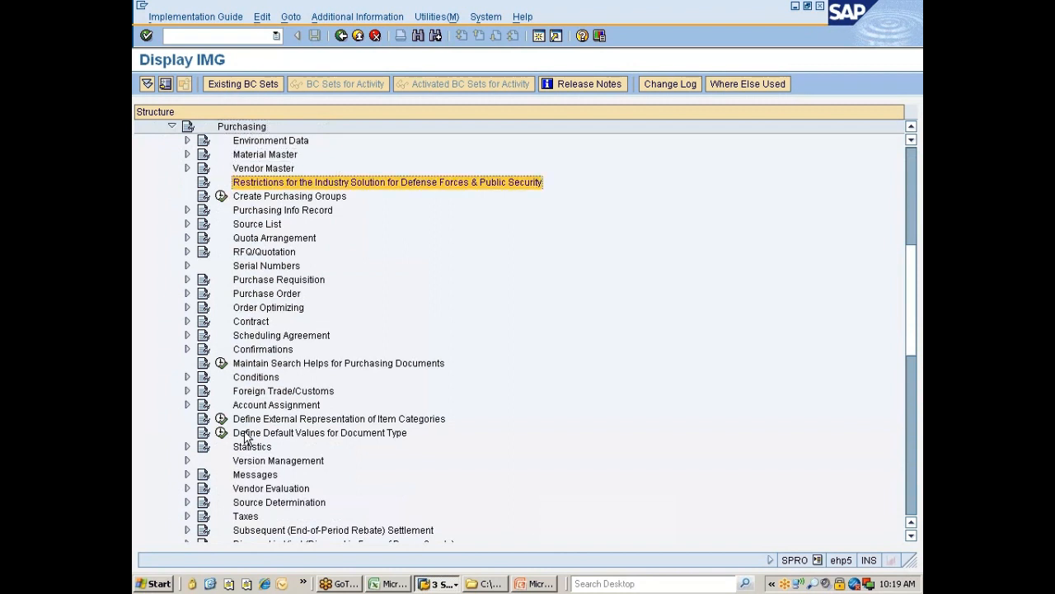
{"action": "key", "text": "Down"}
{"action": "key", "text": "Down"}
{"action": "key", "text": "Down"}
{"action": "key", "text": "Down"}
{"action": "key", "text": "Down"}
{"action": "key", "text": "Down"}
{"action": "key", "text": "Down"}
{"action": "key", "text": "Down"}
{"action": "key", "text": "Down"}
{"action": "key", "text": "Down"}
{"action": "key", "text": "Down"}
{"action": "key", "text": "Down"}
{"action": "key", "text": "Down"}
{"action": "key", "text": "Down"}
{"action": "key", "text": "Up"}
{"action": "key", "text": "Up"}
{"action": "key", "text": "Up"}
{"action": "key", "text": "Up"}
{"action": "key", "text": "Up"}
{"action": "key", "text": "Up"}
{"action": "key", "text": "Up"}
{"action": "key", "text": "Up"}
{"action": "key", "text": "Up"}
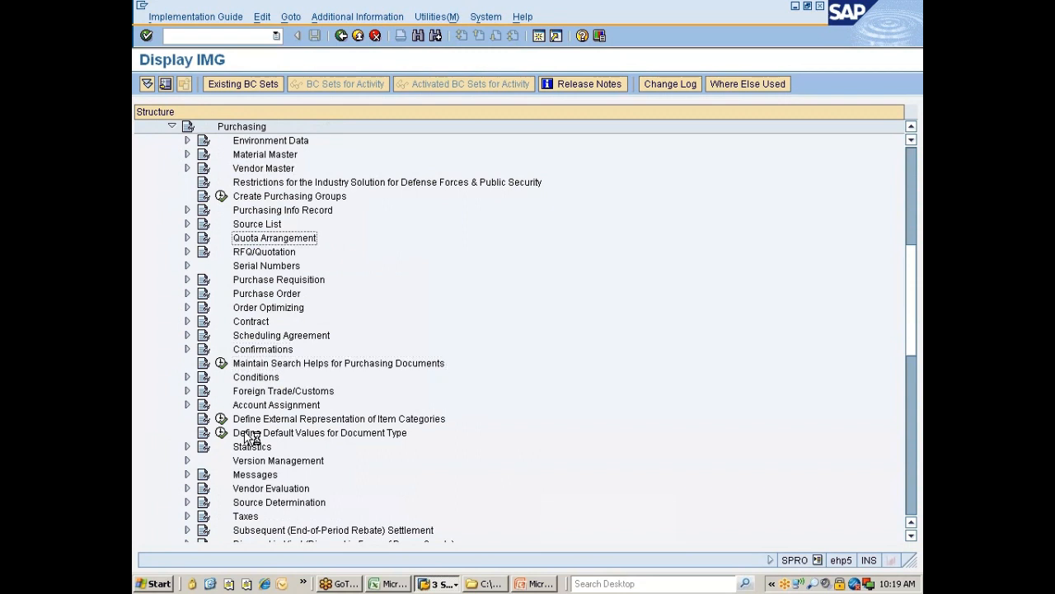
{"action": "key", "text": "Up"}
{"action": "key", "text": "Up"}
{"action": "key", "text": "Up"}
{"action": "key", "text": "Up"}
{"action": "key", "text": "Up"}
{"action": "key", "text": "Up"}
{"action": "key", "text": "Up"}
{"action": "key", "text": "Up"}
{"action": "key", "text": "Up"}
{"action": "key", "text": "Up"}
{"action": "key", "text": "Up"}
{"action": "key", "text": "Up"}
{"action": "key", "text": "Up"}
{"action": "key", "text": "Up"}
{"action": "key", "text": "Up"}
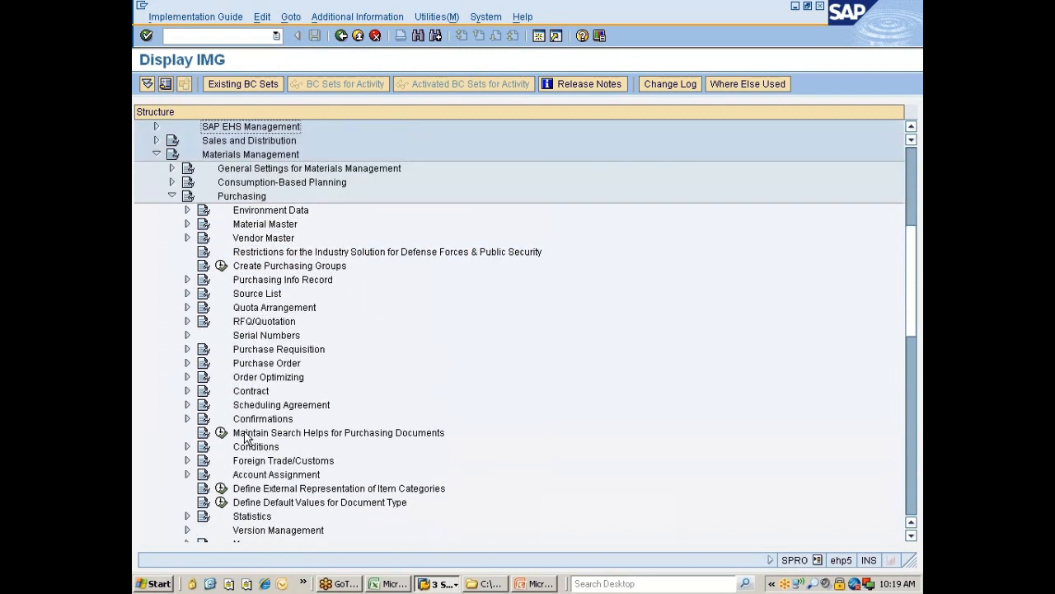
{"action": "key", "text": "Up"}
{"action": "key", "text": "Up"}
{"action": "key", "text": "Up"}
{"action": "key", "text": "Up"}
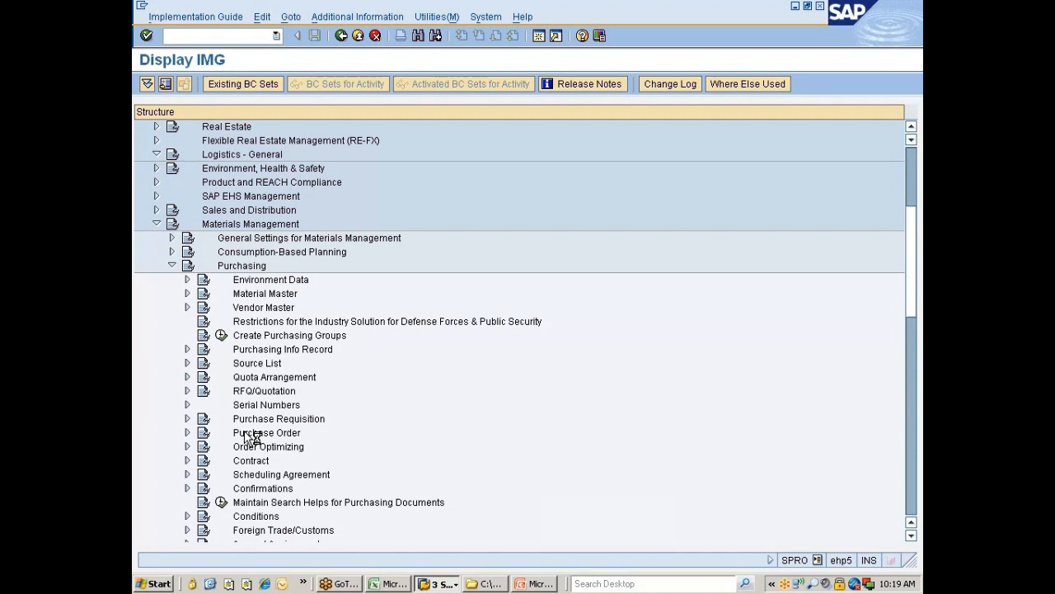
Step: Expand Business Partner > Vendors > Control and execute Define Account Groups and Field Selection (Vendor)
{"action": "key", "text": "Down"}
{"action": "key", "text": "Down"}
{"action": "key", "text": "Down"}
{"action": "key", "text": "Down"}
{"action": "key", "text": "Down"}
{"action": "key", "text": "Down"}
{"action": "key", "text": "Down"}
{"action": "key", "text": "Down"}
{"action": "key", "text": "Down"}
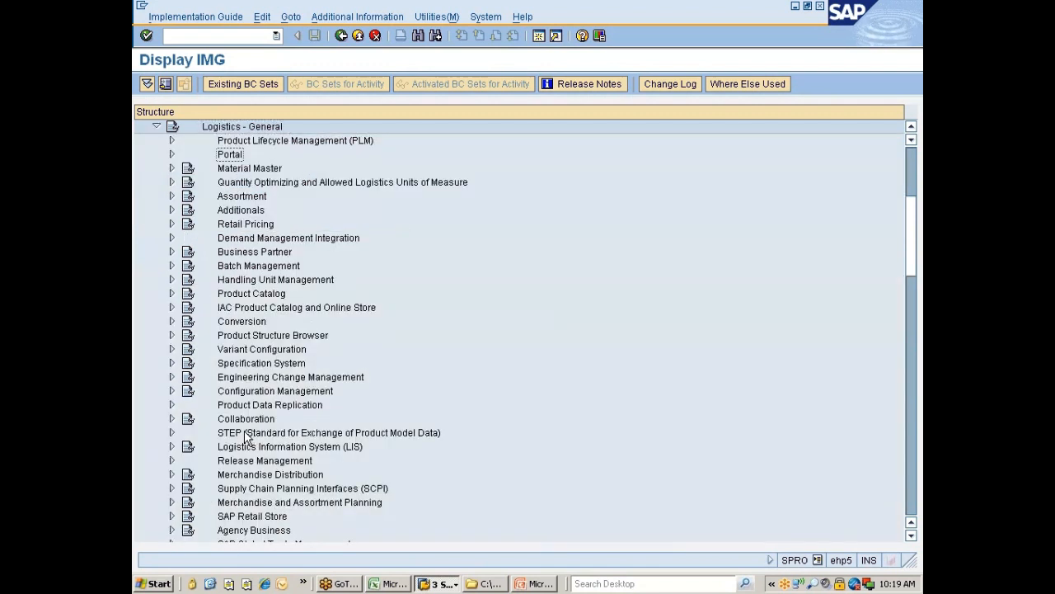
{"action": "key", "text": "Right"}
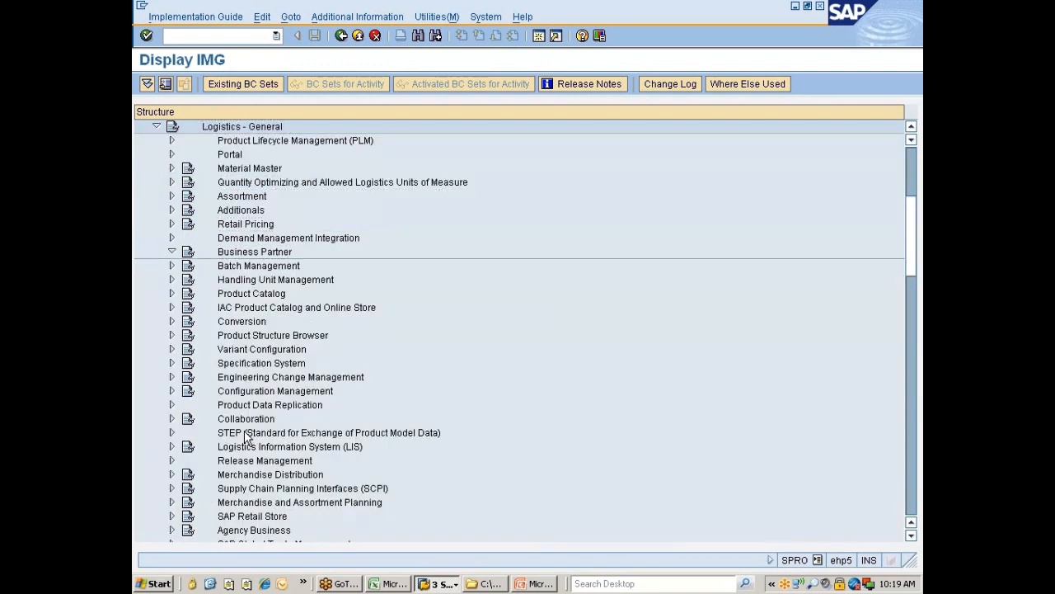
{"action": "key", "text": "Down"}
{"action": "key", "text": "Down"}
{"action": "key", "text": "Down"}
{"action": "key", "text": "Down"}
{"action": "key", "text": "Down"}
{"action": "key", "text": "Down"}
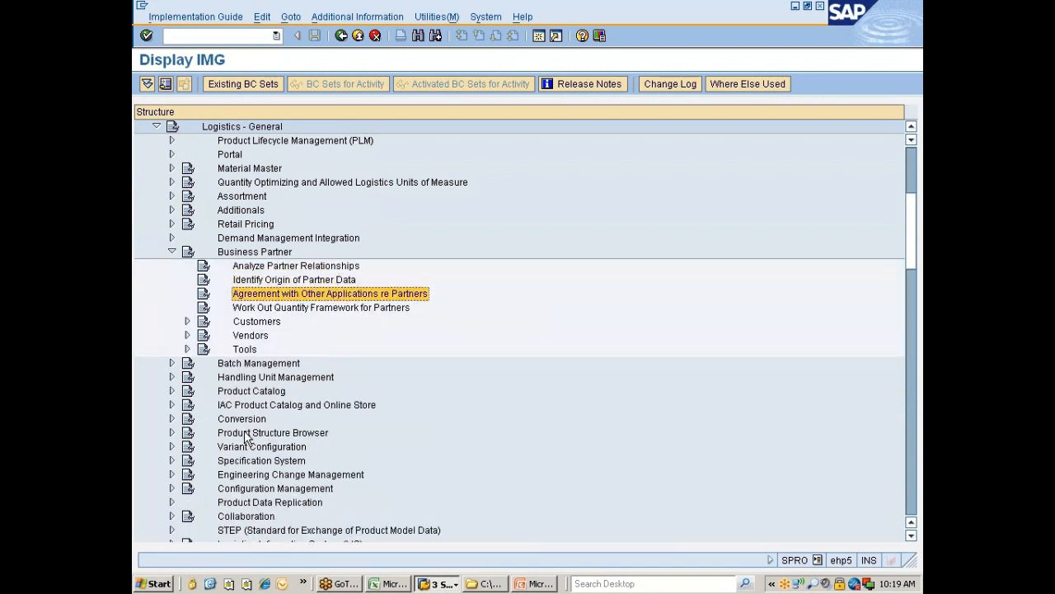
{"action": "key", "text": "Right"}
{"action": "key", "text": "Down"}
{"action": "key", "text": "Down"}
{"action": "key", "text": "Up"}
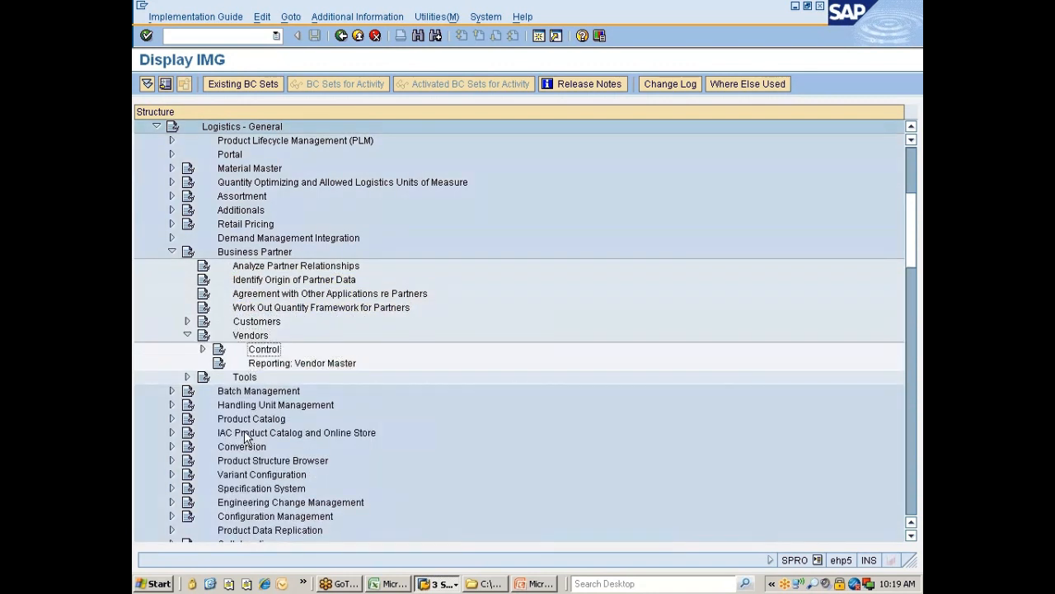
{"action": "key", "text": "Right"}
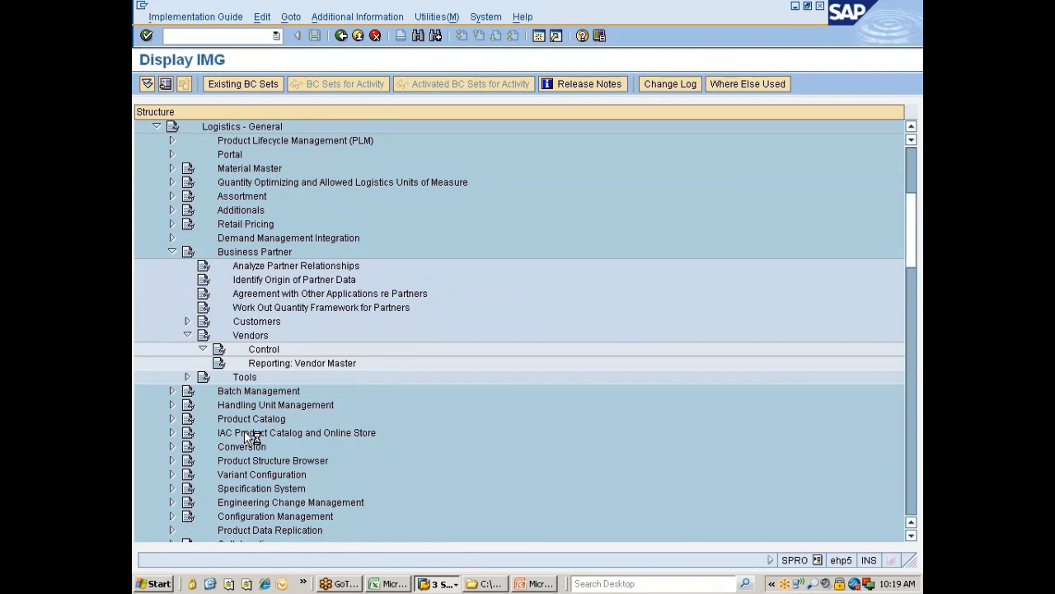
{"action": "key", "text": "Down"}
{"action": "key", "text": "Up"}
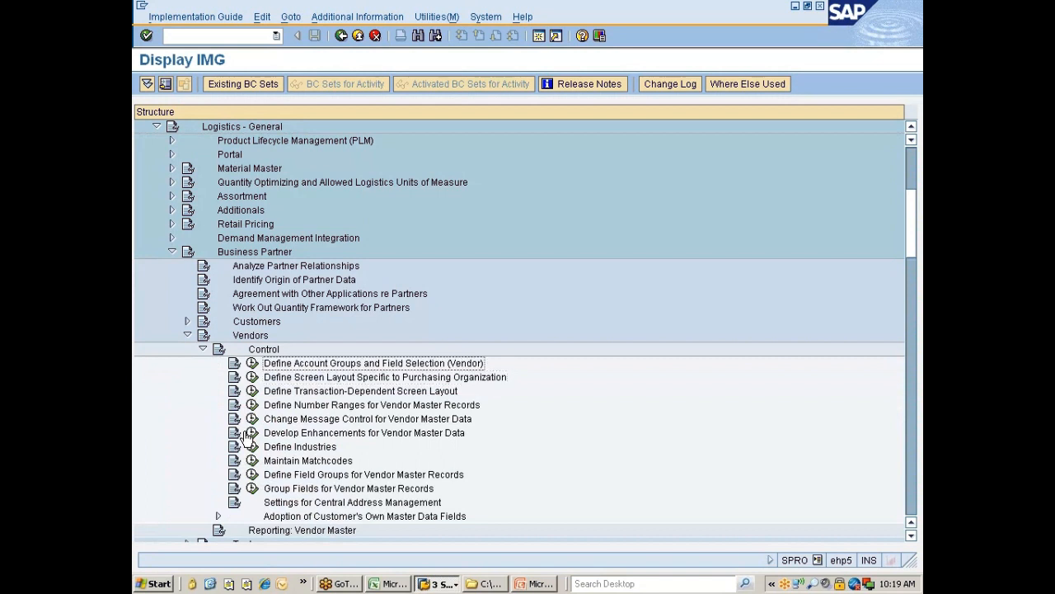
{"action": "left_click", "coordinate": [253, 363]}
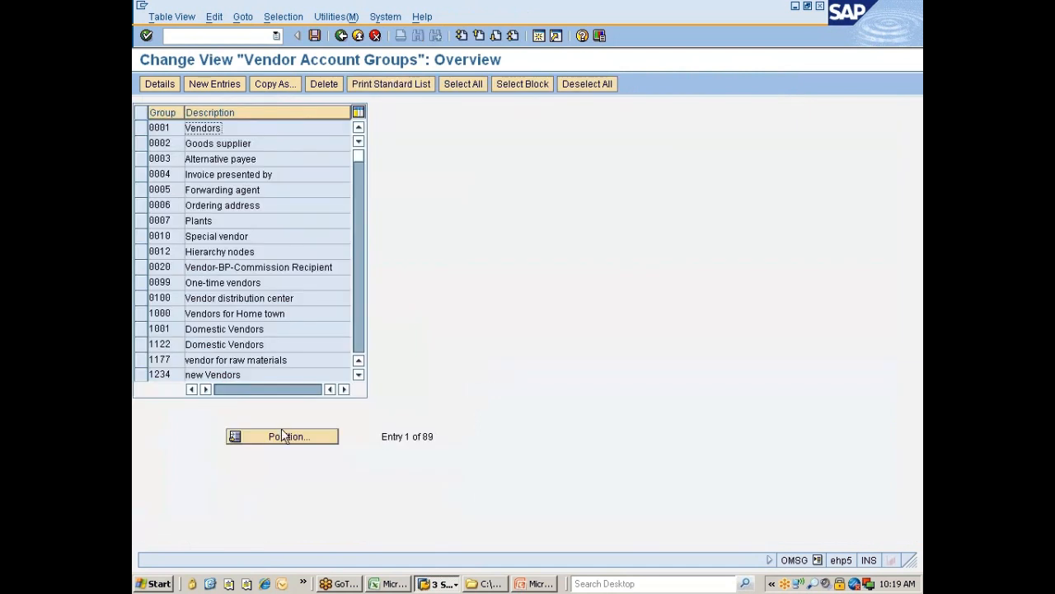
Step: Position the list on account group ZNIS and open its details to check partner schema ZNIS
{"action": "left_click", "coordinate": [282, 429]}
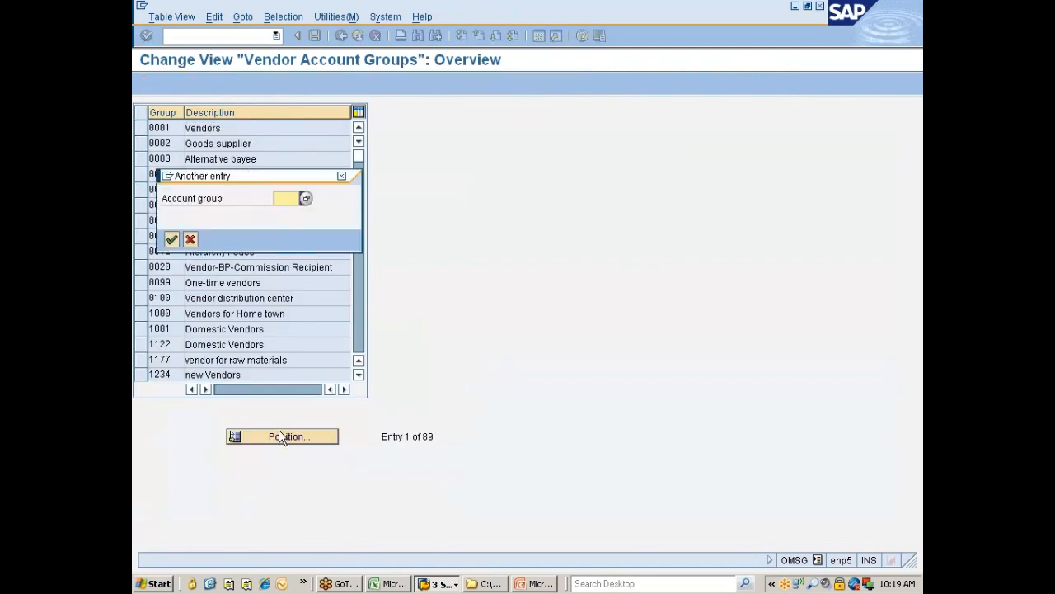
{"action": "type", "text": "zn1s"}
{"action": "key", "text": "Return"}
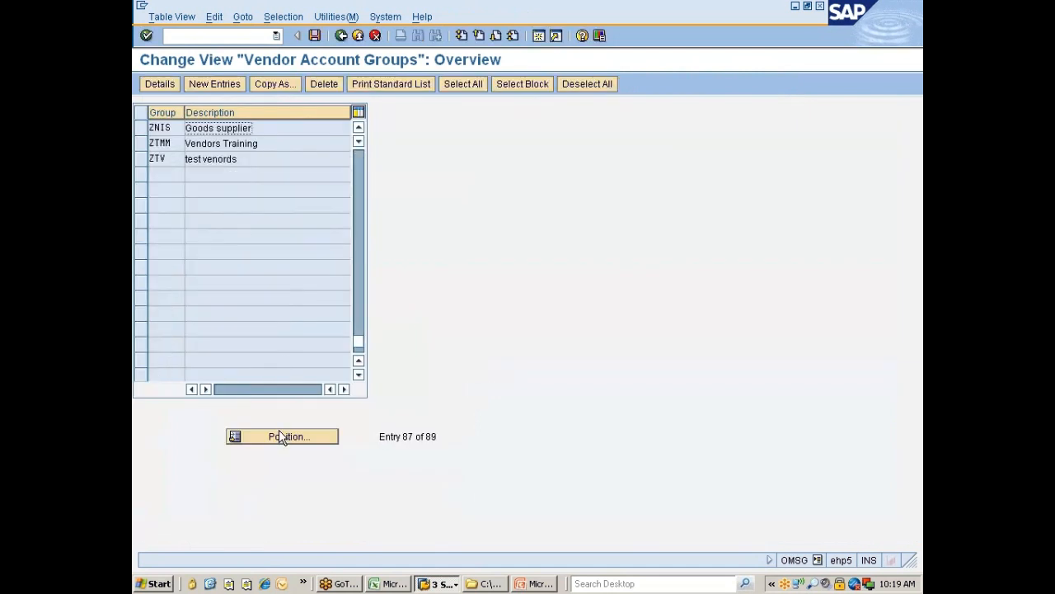
{"action": "left_click", "coordinate": [142, 130]}
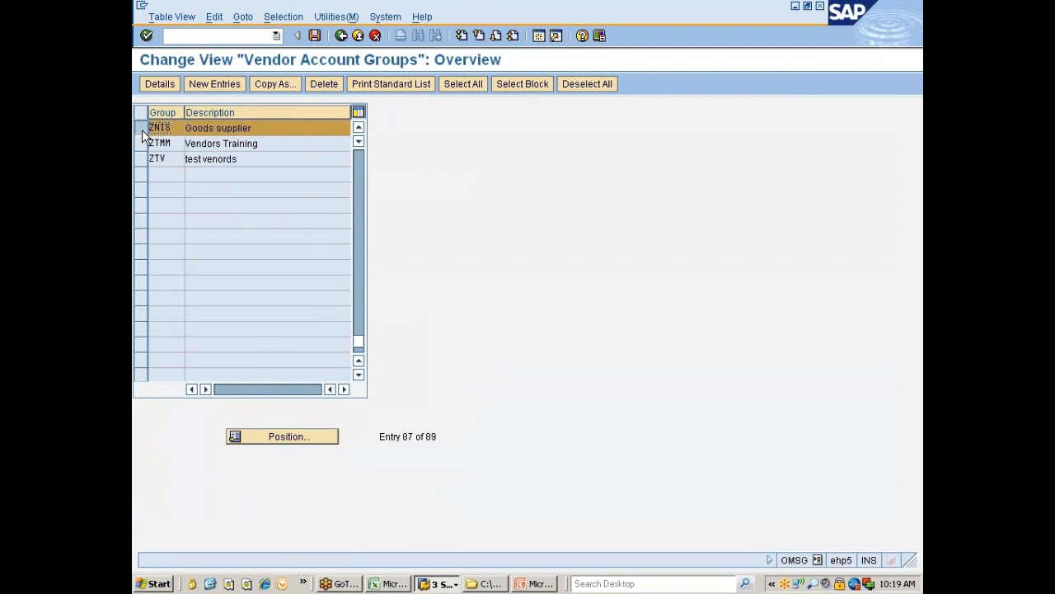
{"action": "left_click", "coordinate": [165, 87]}
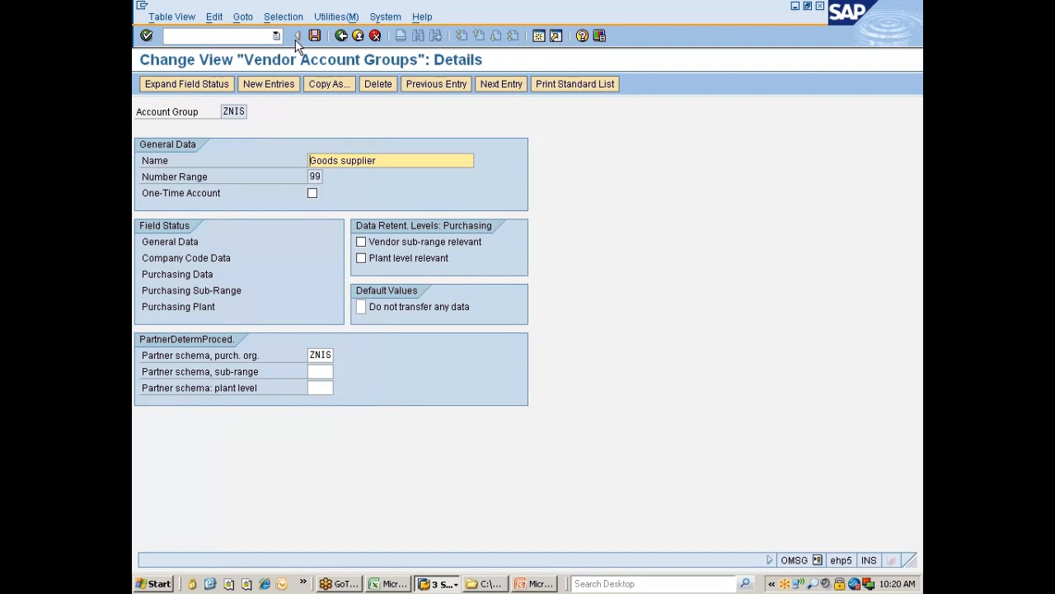
Step: Go back to the account groups overview and switch to the Display Vendor: Partner functions window
{"action": "left_click", "coordinate": [341, 35]}
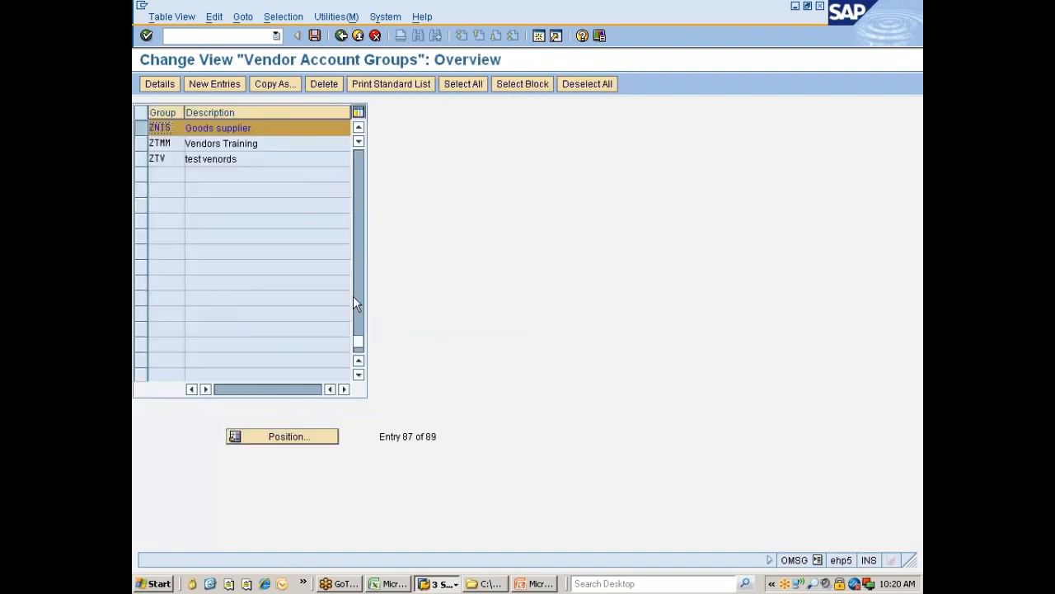
{"action": "left_click", "coordinate": [441, 583]}
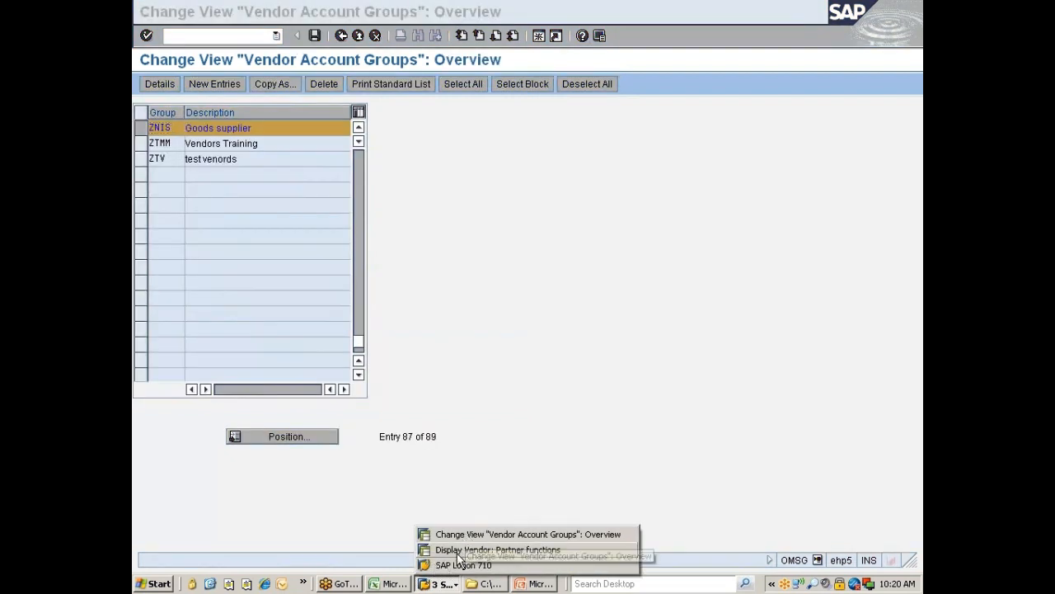
{"action": "left_click", "coordinate": [464, 549]}
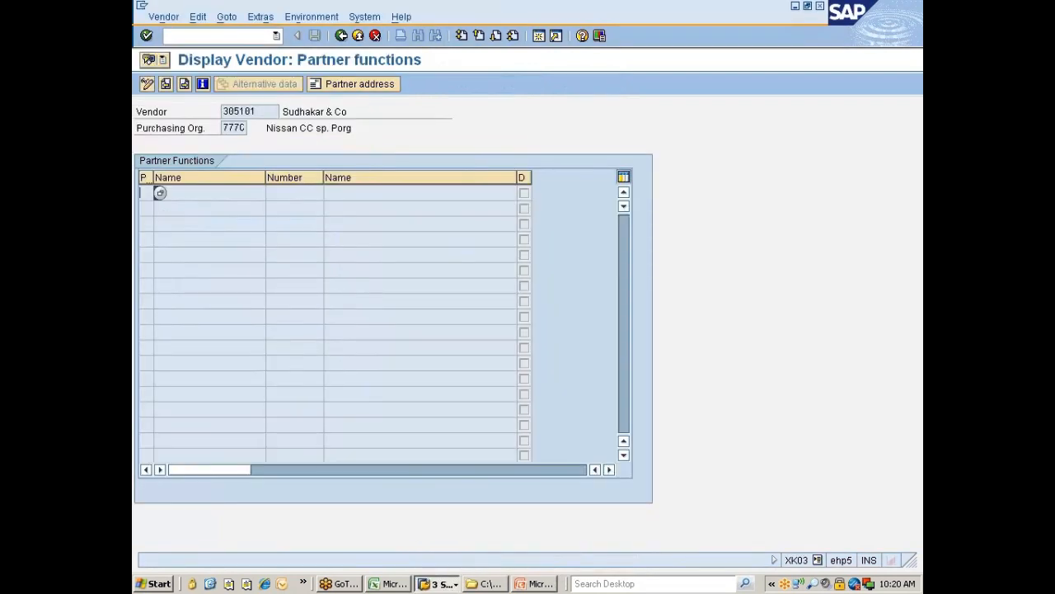
Step: Run /nXK01 for group ZNIS, clear the reference vendor and purchasing organization, and reach the Address screen
{"action": "type", "text": "/nxk01"}
{"action": "key", "text": "Return"}
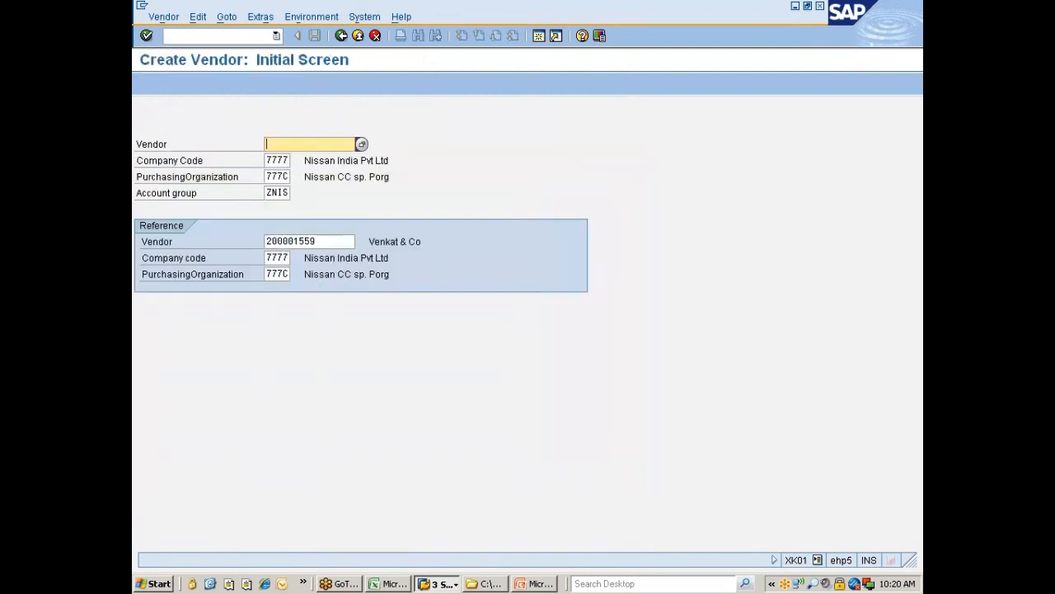
{"action": "key", "text": "Tab"}
{"action": "key", "text": "Tab"}
{"action": "key", "text": "Tab"}
{"action": "key", "text": "Tab"}
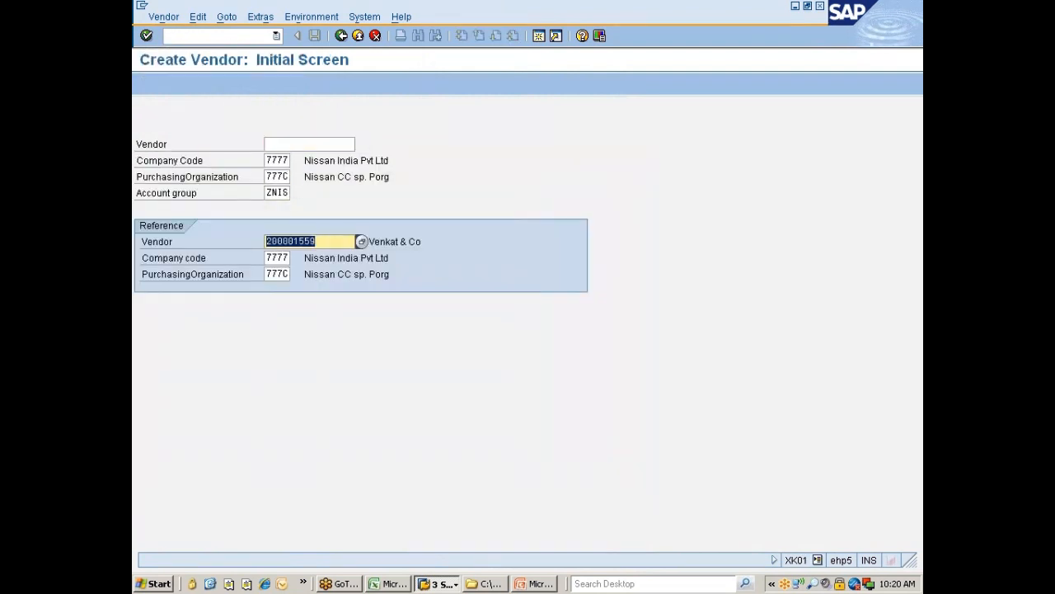
{"action": "key", "text": "Delete"}
{"action": "key", "text": "Tab"}
{"action": "key", "text": "Tab"}
{"action": "key", "text": "Delete"}
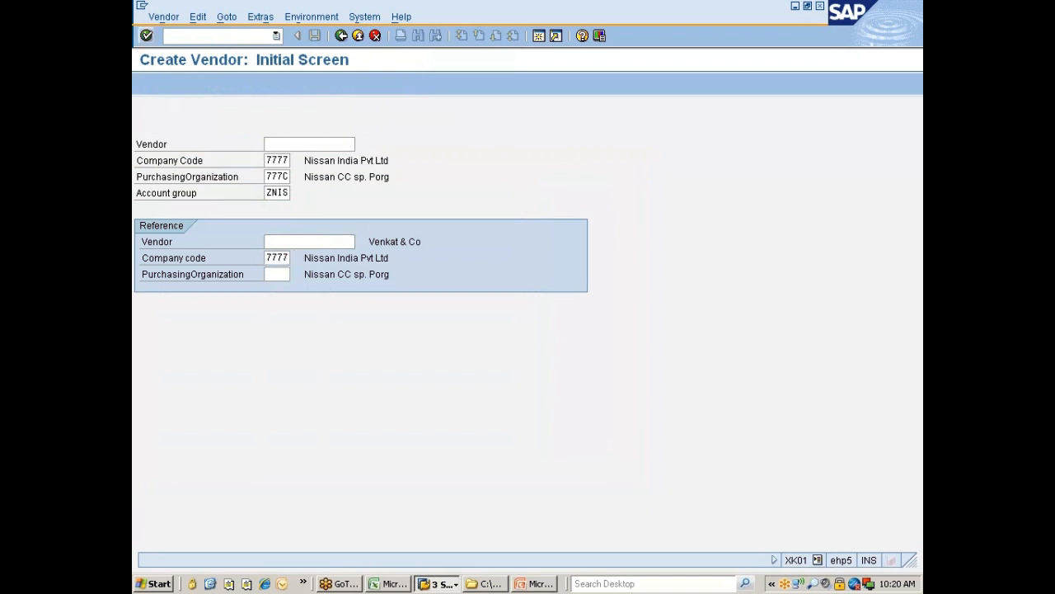
{"action": "left_click", "coordinate": [165, 35]}
{"action": "left_click", "coordinate": [273, 257]}
{"action": "key", "text": "Return"}
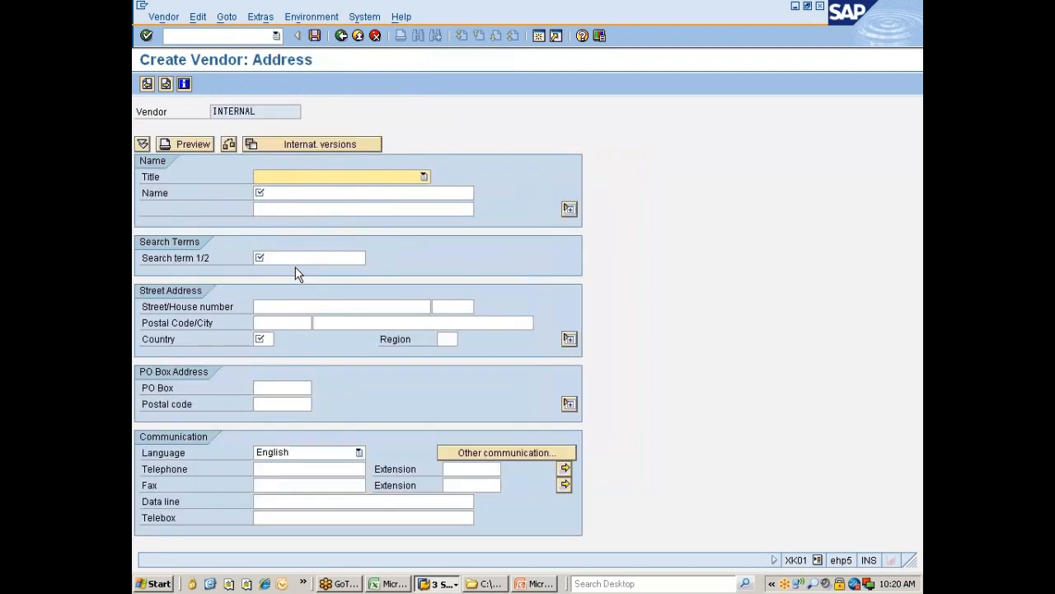
Step: Enter title Ms., name and search term 'Lakshmi Enterprises', and country IN on the address screen
{"action": "left_click", "coordinate": [366, 178]}
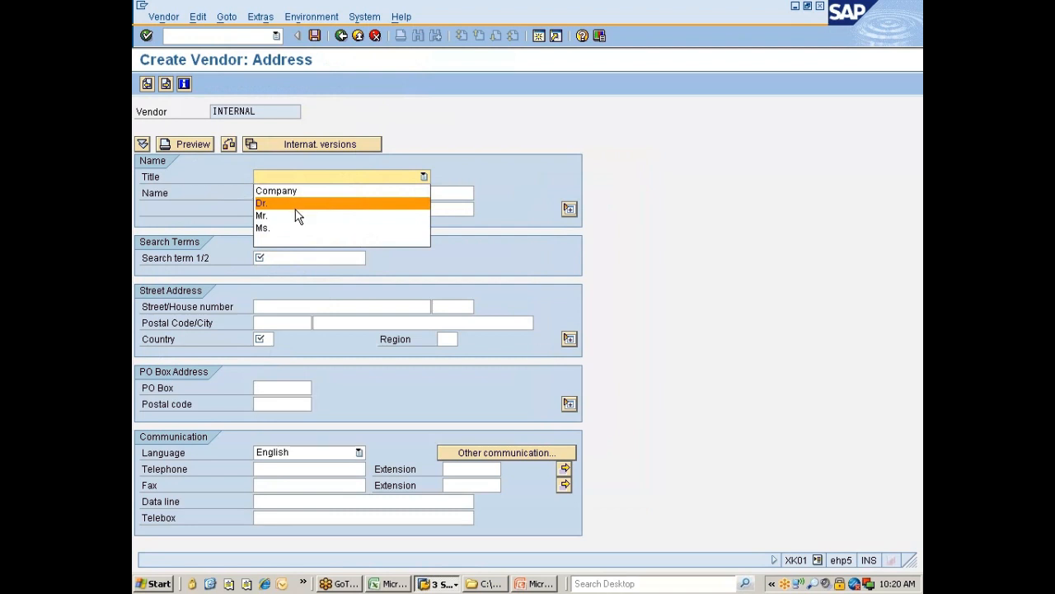
{"action": "left_click", "coordinate": [285, 230]}
{"action": "key", "text": "Tab"}
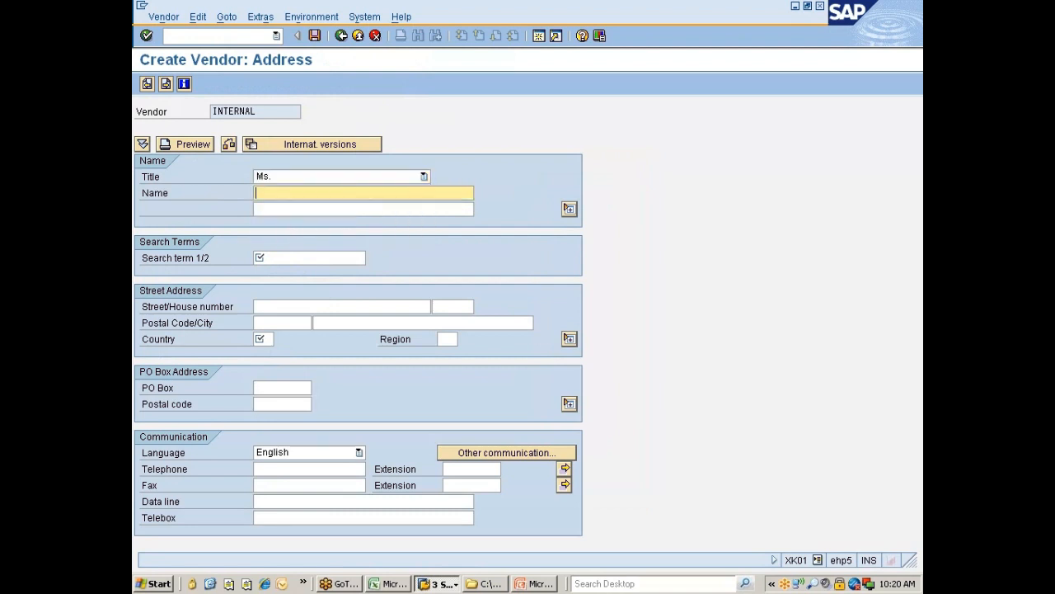
{"action": "type", "text": "Lakshmi Enterprises"}
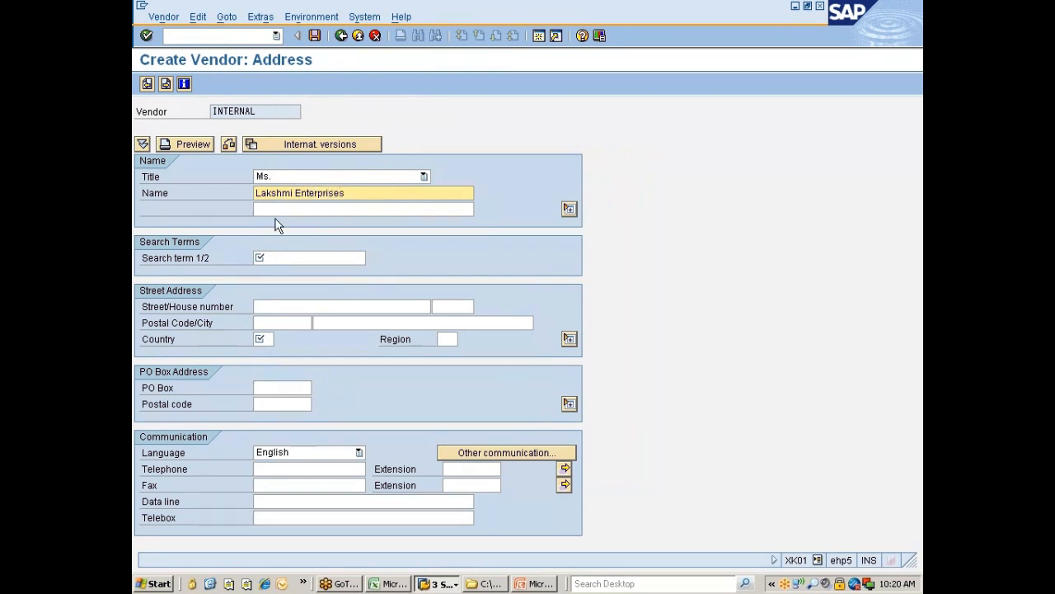
{"action": "left_click_drag", "start_coordinate": [346, 195], "coordinate": [255, 194]}
{"action": "key", "text": "ctrl+c"}
{"action": "key", "text": "Tab"}
{"action": "key", "text": "Tab"}
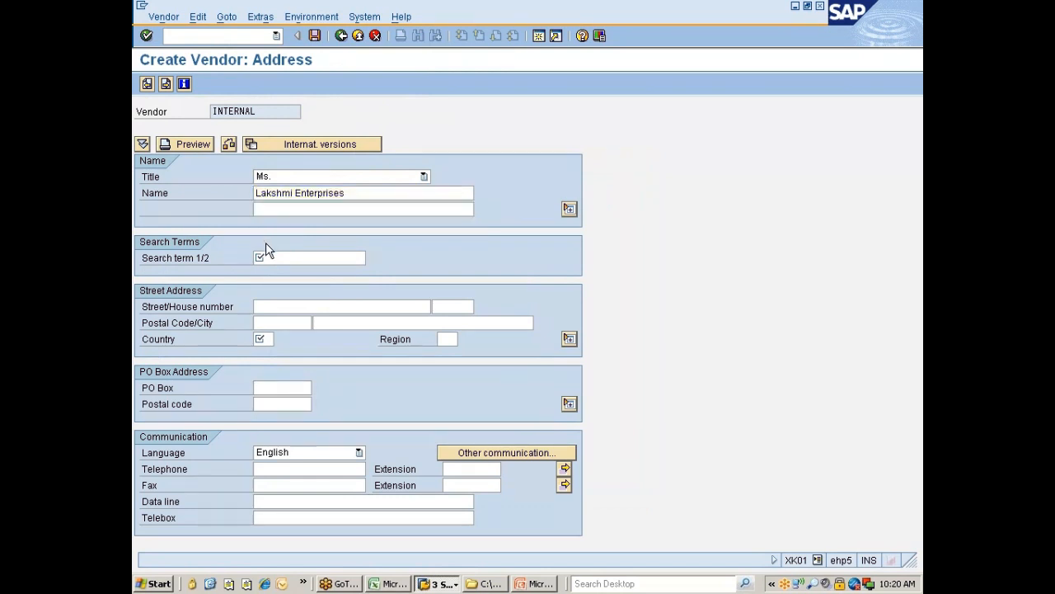
{"action": "key", "text": "Tab"}
{"action": "key", "text": "ctrl+v"}
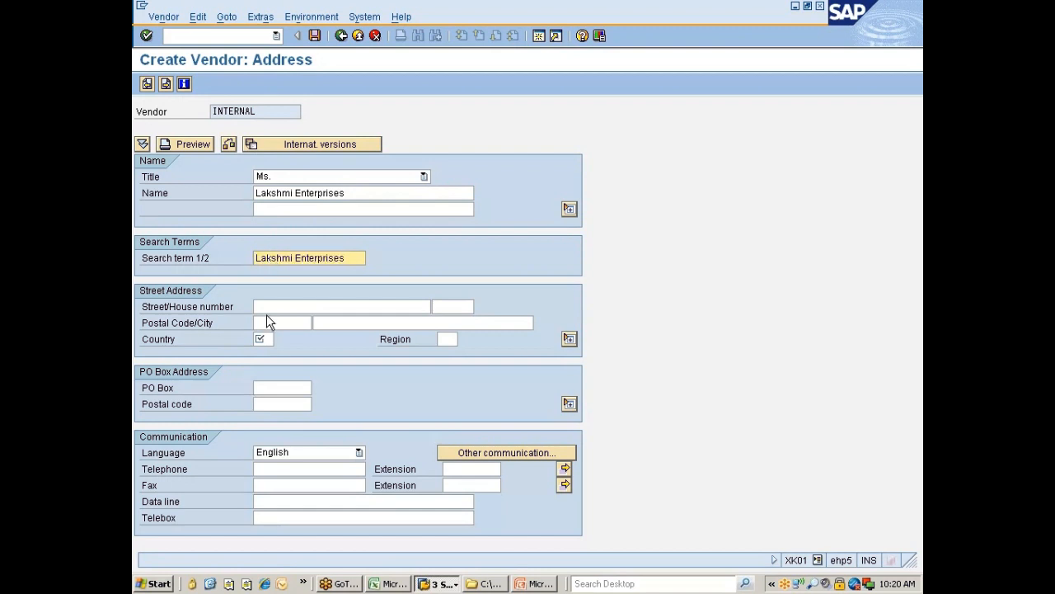
{"action": "left_click", "coordinate": [262, 339]}
{"action": "type", "text": "IN"}
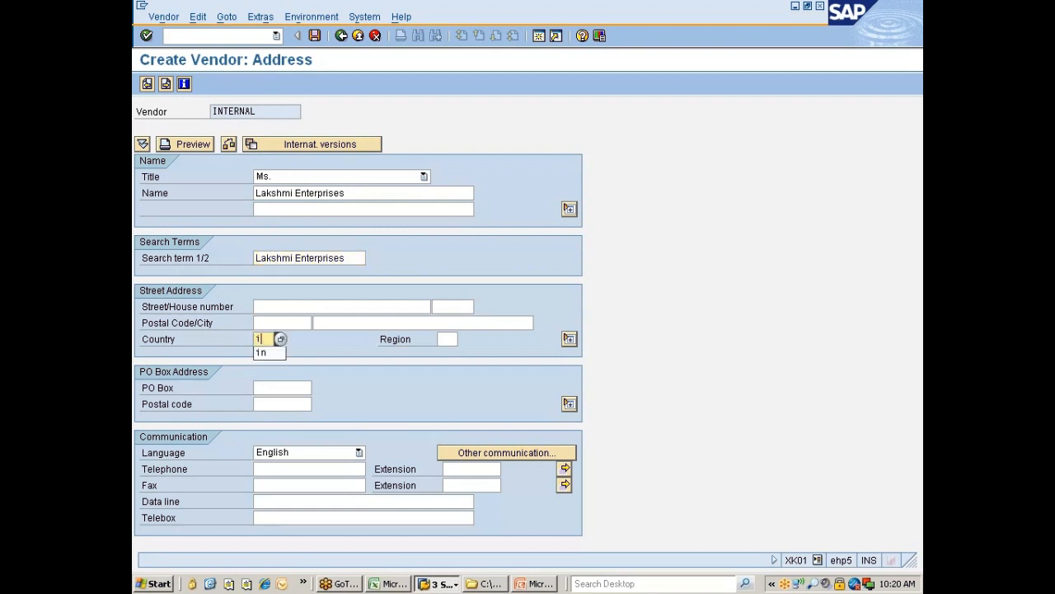
{"action": "key", "text": "Return"}
{"action": "key", "text": "Return"}
{"action": "key", "text": "Return"}
{"action": "key", "text": "Return"}
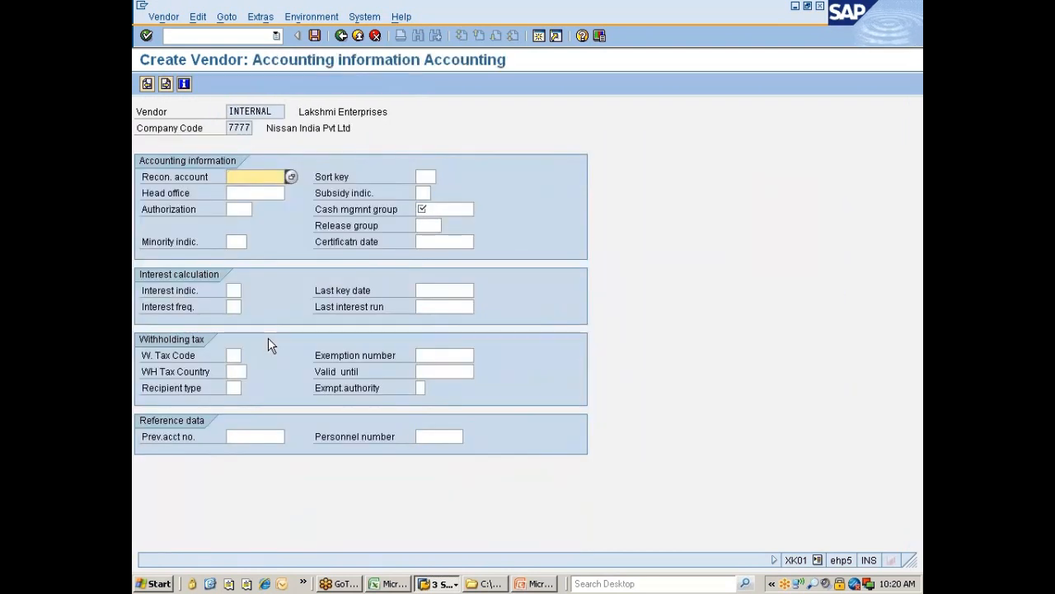
Step: Set reconciliation account 160000, cash management group A1, order currency INR and payment terms 0001
{"action": "key", "text": "Down"}
{"action": "key", "text": "Down"}
{"action": "key", "text": "Return"}
{"action": "key", "text": "Tab"}
{"action": "key", "text": "Tab"}
{"action": "key", "text": "Tab"}
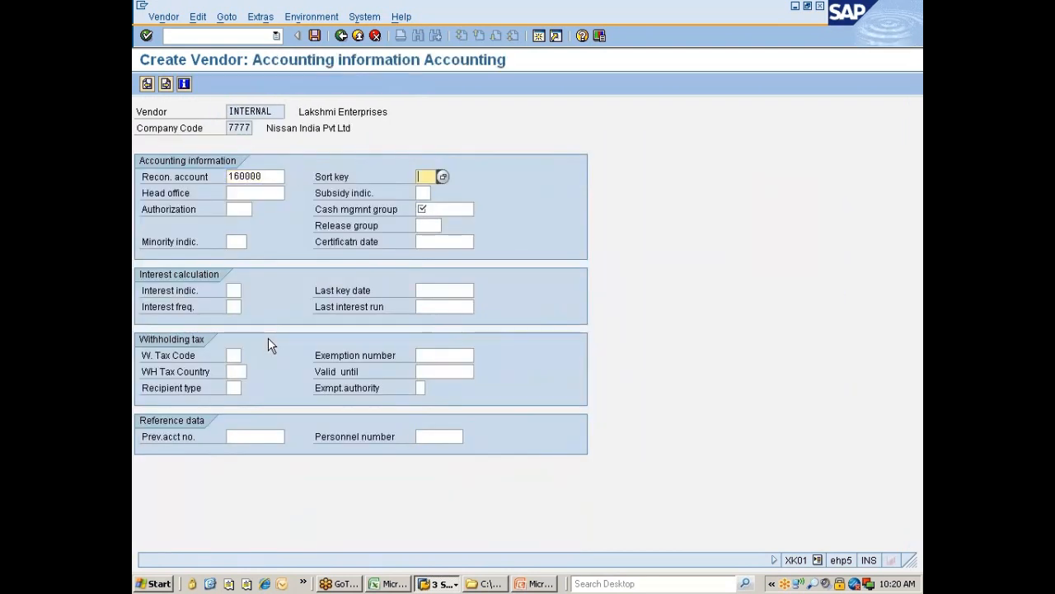
{"action": "type", "text": "a1"}
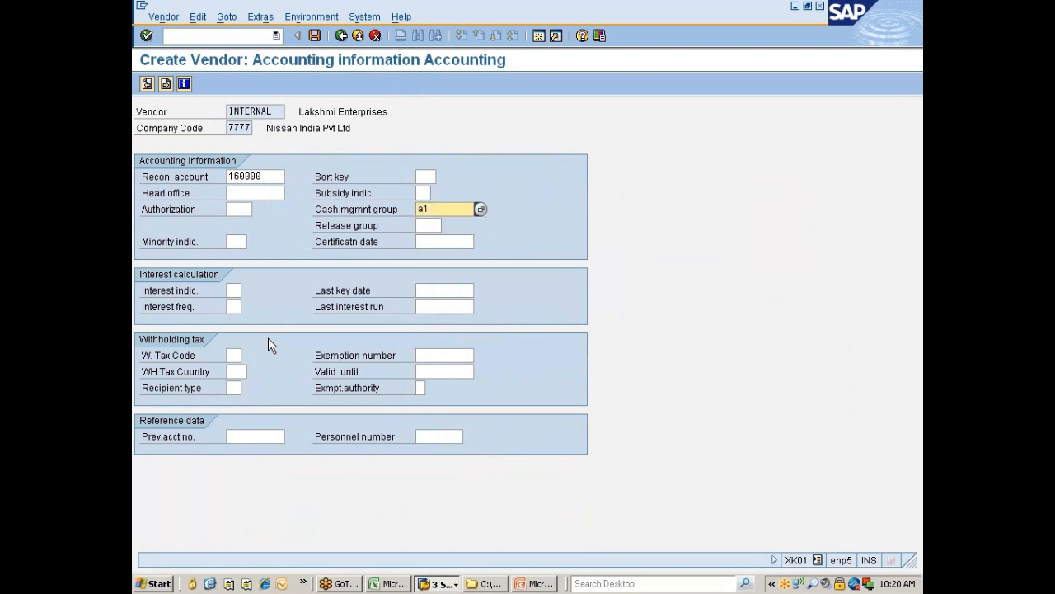
{"action": "key", "text": "Return"}
{"action": "key", "text": "Return"}
{"action": "key", "text": "Return"}
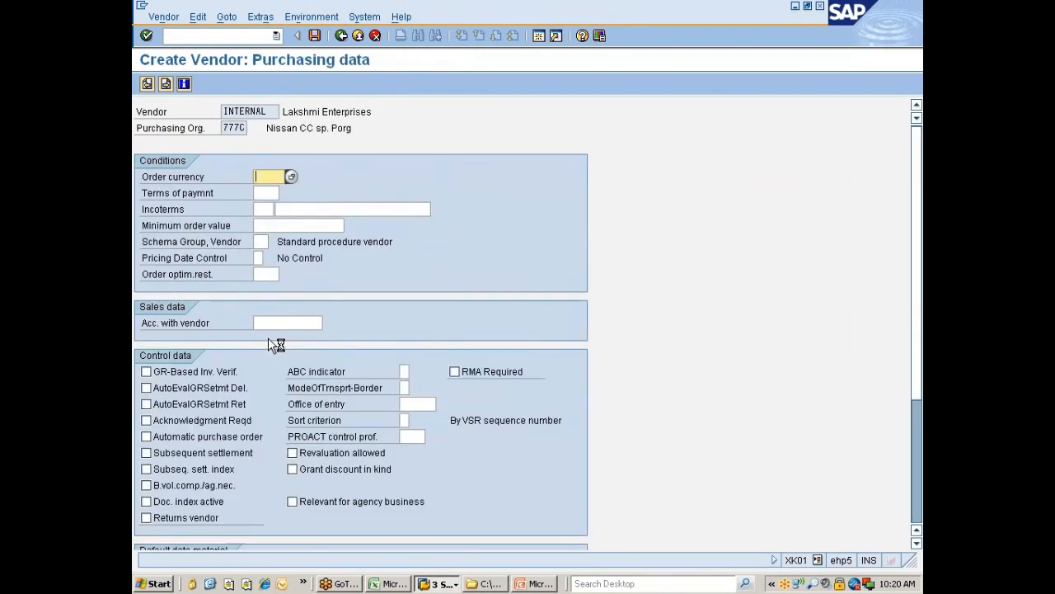
{"action": "key", "text": "Down"}
{"action": "key", "text": "Down"}
{"action": "key", "text": "Return"}
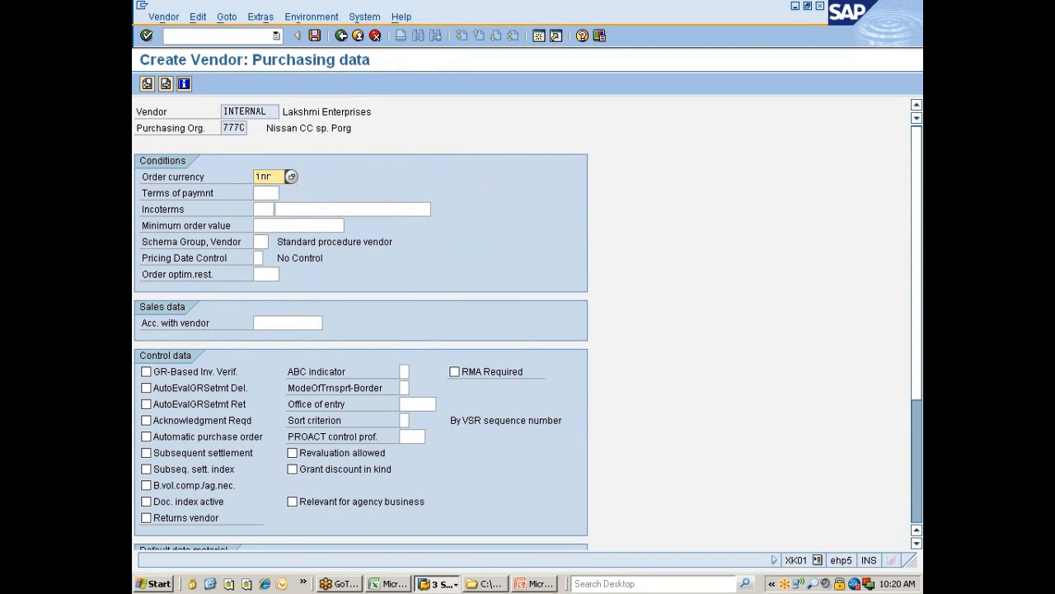
{"action": "left_click", "coordinate": [265, 193]}
{"action": "key", "text": "Down"}
{"action": "key", "text": "Down"}
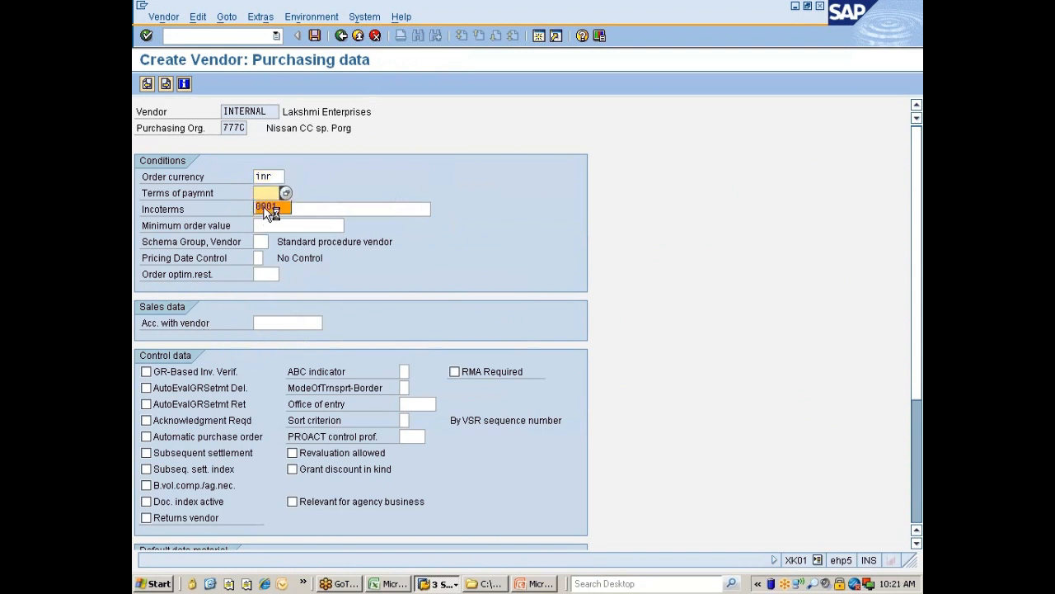
{"action": "key", "text": "Return"}
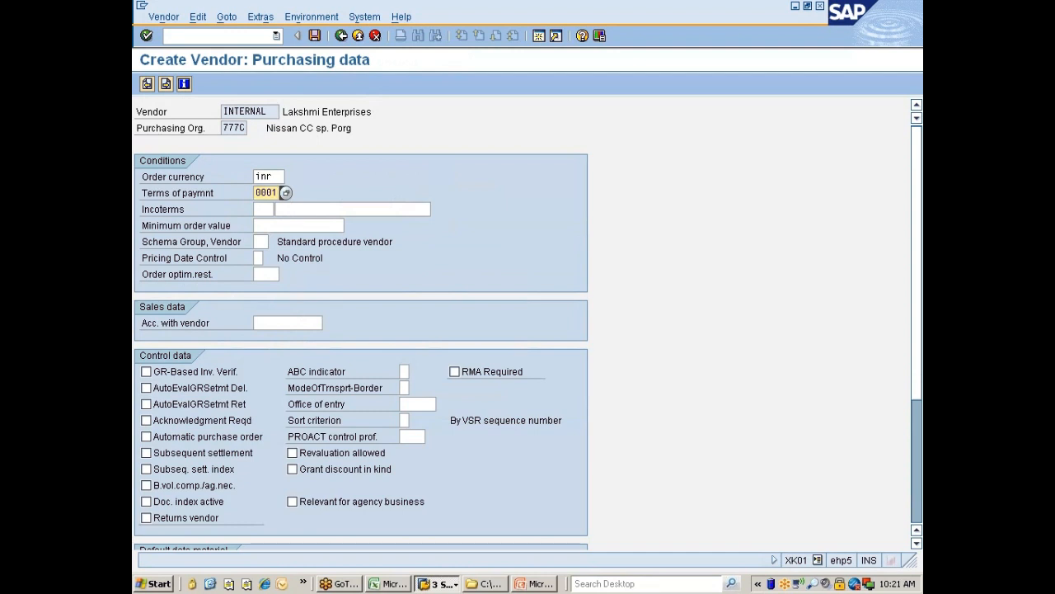